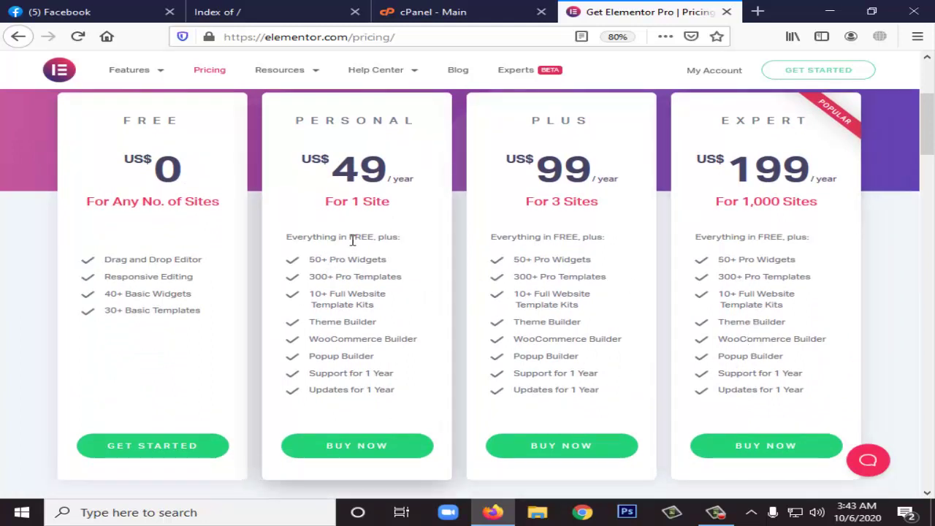
Step: Highlight the Personal plan's Pro Widgets, Theme Builder, WooCommerce Builder and Popup Builder features
{"action": "left_click_drag", "start_coordinate": [386, 261], "coordinate": [308, 256]}
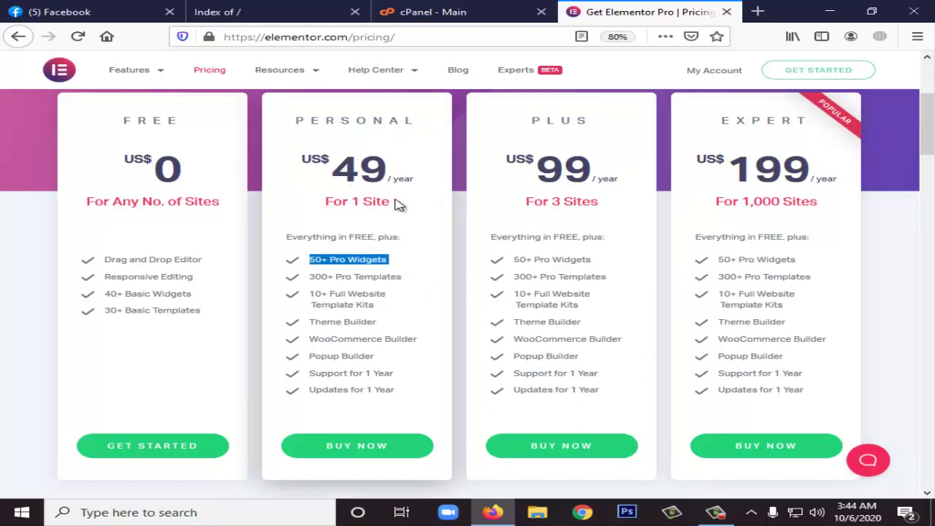
{"action": "left_click", "coordinate": [412, 283]}
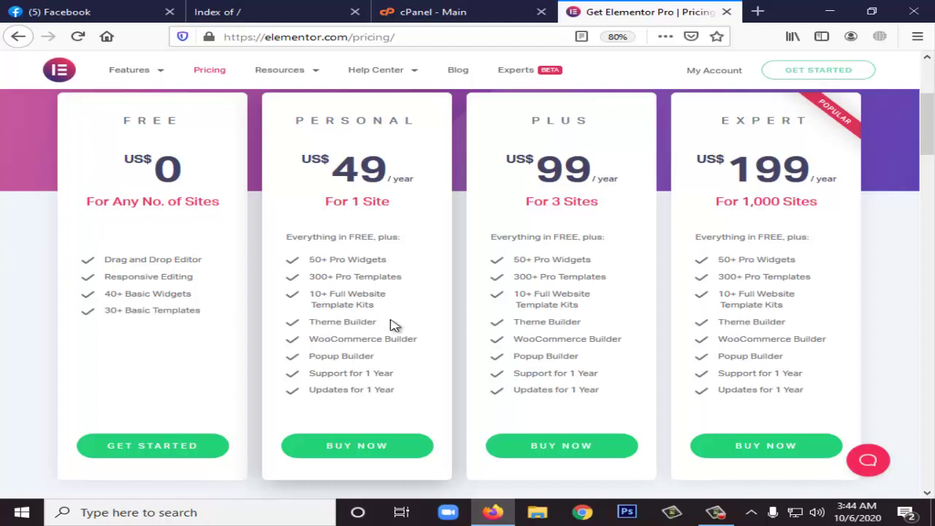
{"action": "left_click_drag", "start_coordinate": [388, 322], "coordinate": [317, 319]}
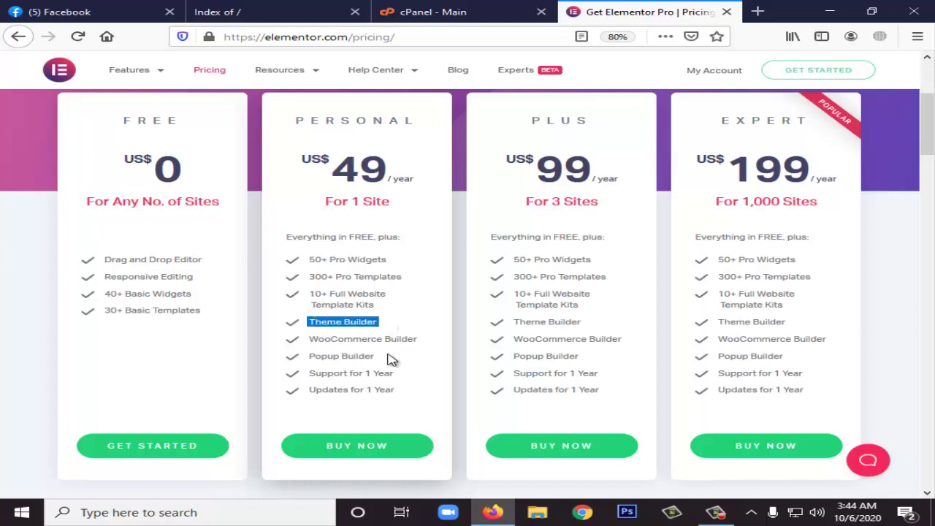
{"action": "left_click_drag", "start_coordinate": [421, 341], "coordinate": [319, 341]}
{"action": "left_click_drag", "start_coordinate": [378, 359], "coordinate": [307, 357]}
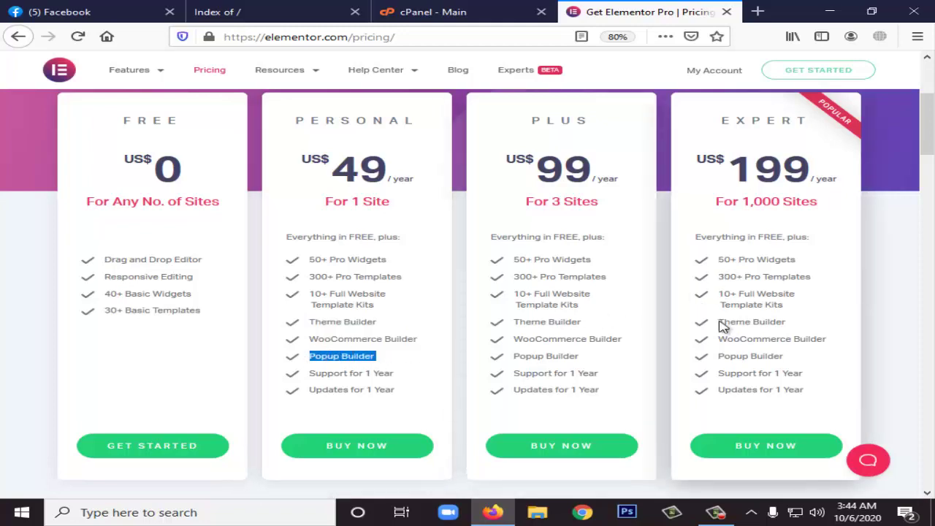
{"action": "scroll", "coordinate": [670, 397], "scroll_direction": "down", "scroll_amount": 3}
{"action": "scroll", "coordinate": [577, 361], "scroll_direction": "down", "scroll_amount": 4}
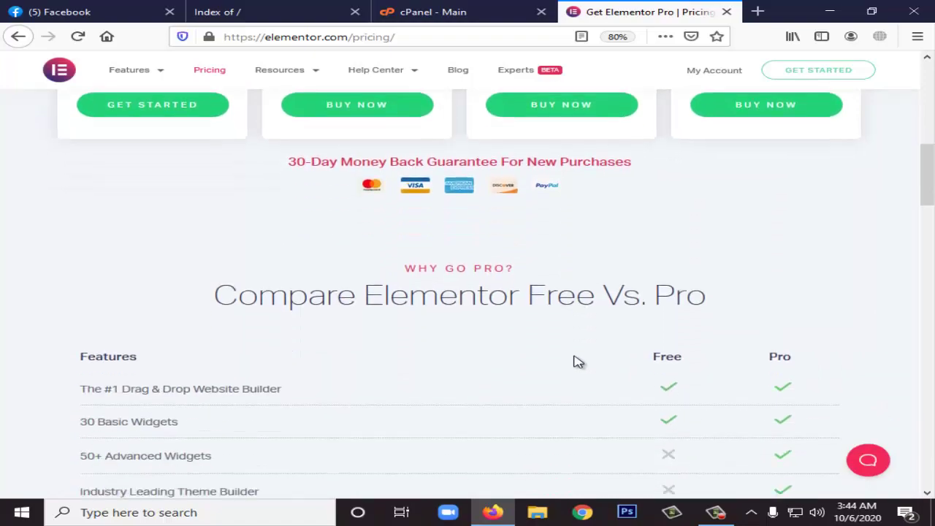
{"action": "scroll", "coordinate": [263, 295], "scroll_direction": "up", "scroll_amount": 2}
{"action": "scroll", "coordinate": [263, 269], "scroll_direction": "down", "scroll_amount": 2}
{"action": "scroll", "coordinate": [263, 268], "scroll_direction": "down", "scroll_amount": 10}
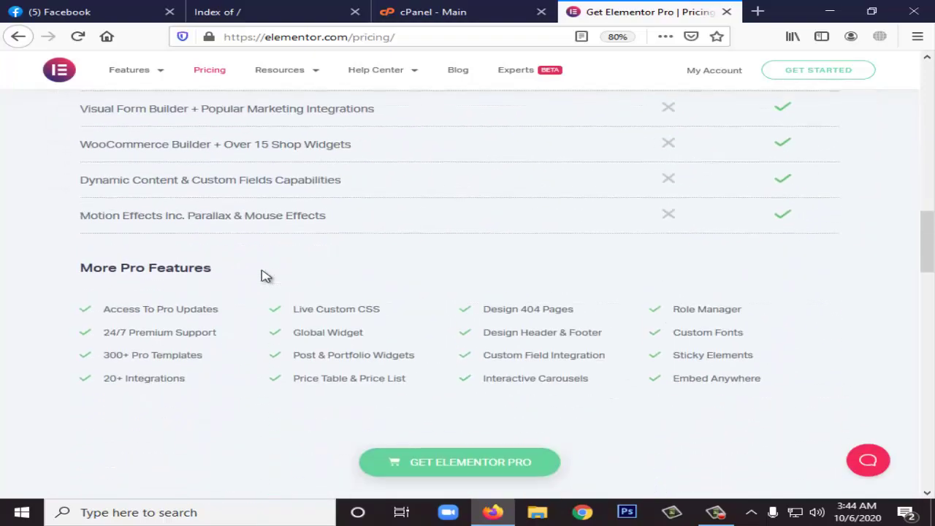
{"action": "scroll", "coordinate": [338, 306], "scroll_direction": "down", "scroll_amount": 6}
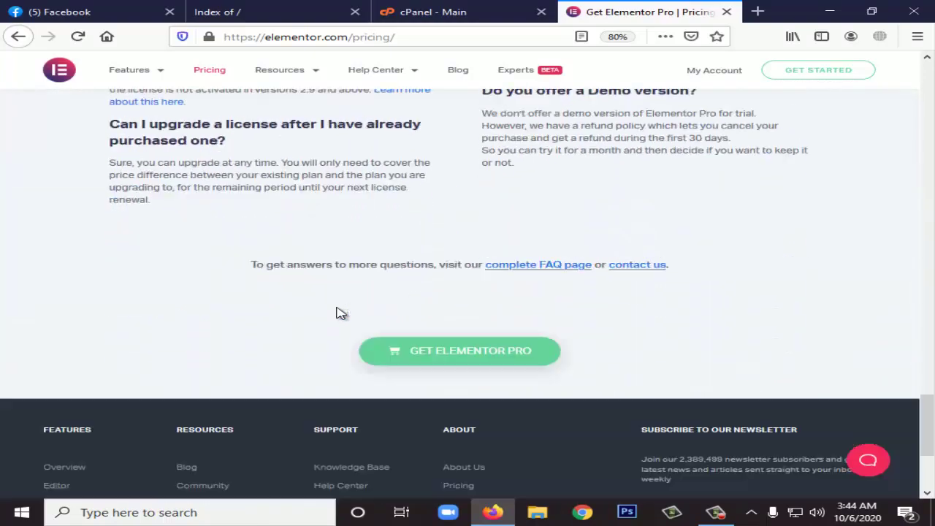
{"action": "scroll", "coordinate": [377, 378], "scroll_direction": "up", "scroll_amount": 15}
{"action": "scroll", "coordinate": [369, 378], "scroll_direction": "up", "scroll_amount": 10}
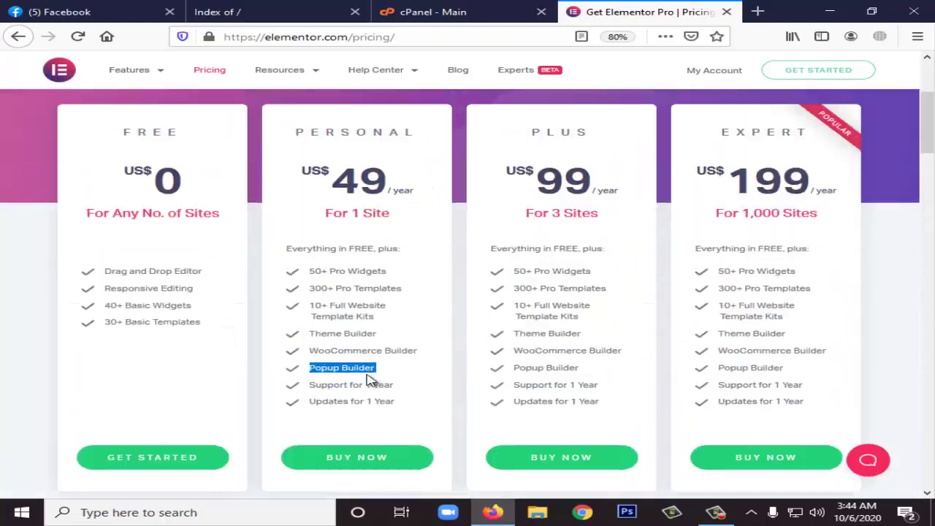
Step: From the cPanel dashboard, open the Softaculous WordPress installer and its install form
{"action": "left_click", "coordinate": [245, 8]}
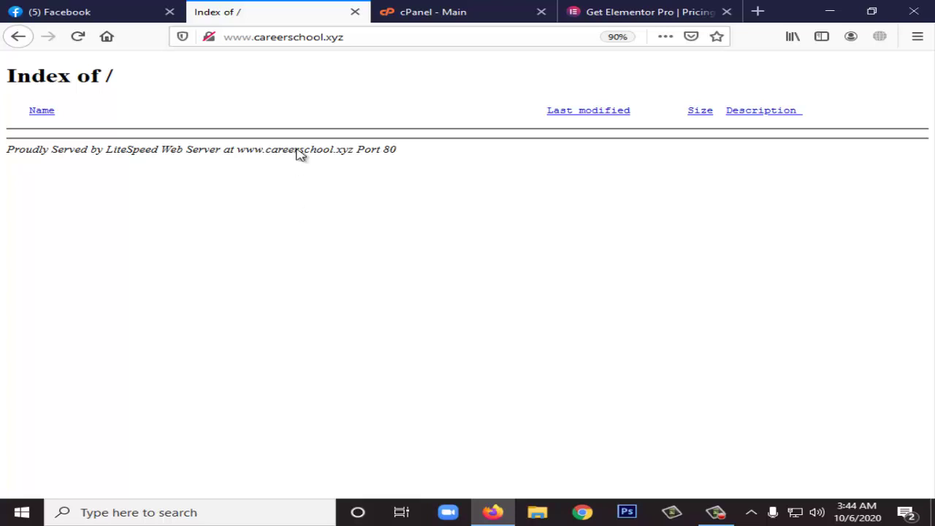
{"action": "left_click", "coordinate": [432, 13]}
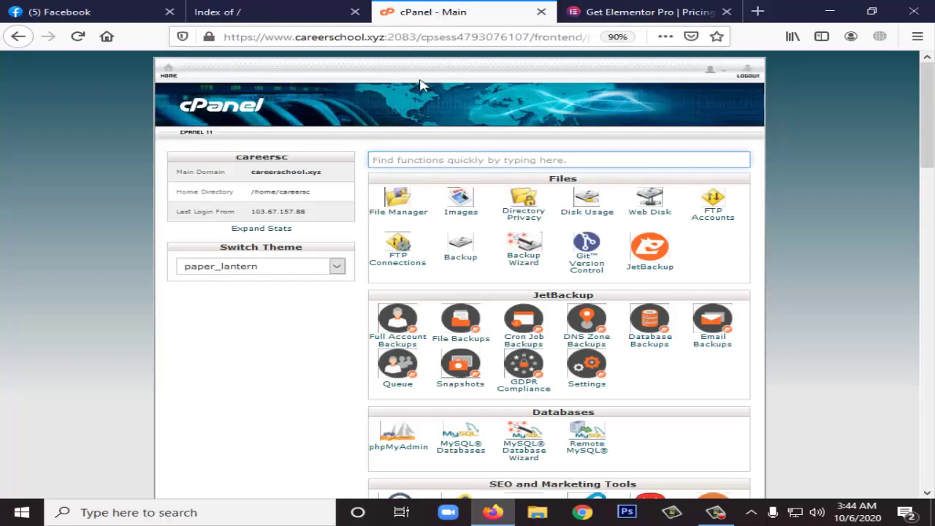
{"action": "scroll", "coordinate": [385, 311], "scroll_direction": "down", "scroll_amount": 5}
{"action": "scroll", "coordinate": [394, 310], "scroll_direction": "down", "scroll_amount": 10}
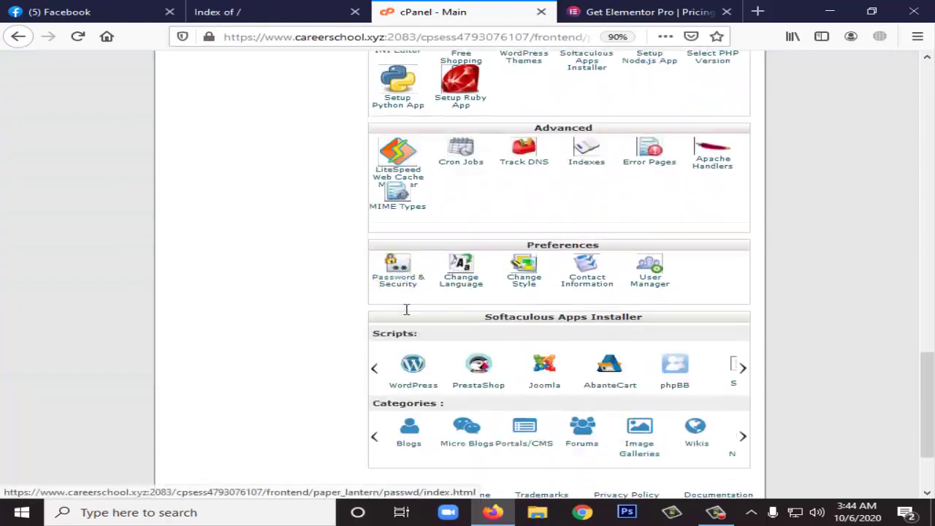
{"action": "left_click", "coordinate": [428, 275]}
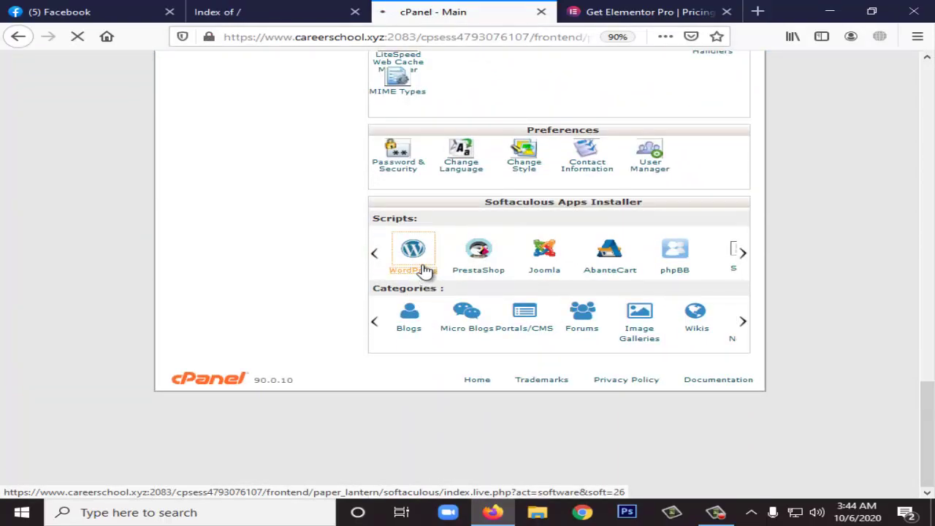
{"action": "scroll", "coordinate": [606, 283], "scroll_direction": "down", "scroll_amount": 3}
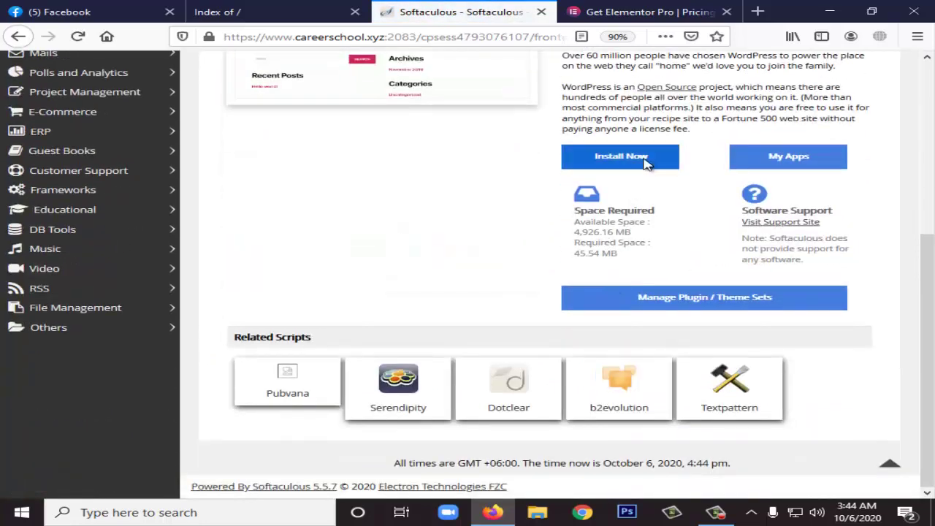
{"action": "left_click", "coordinate": [643, 157]}
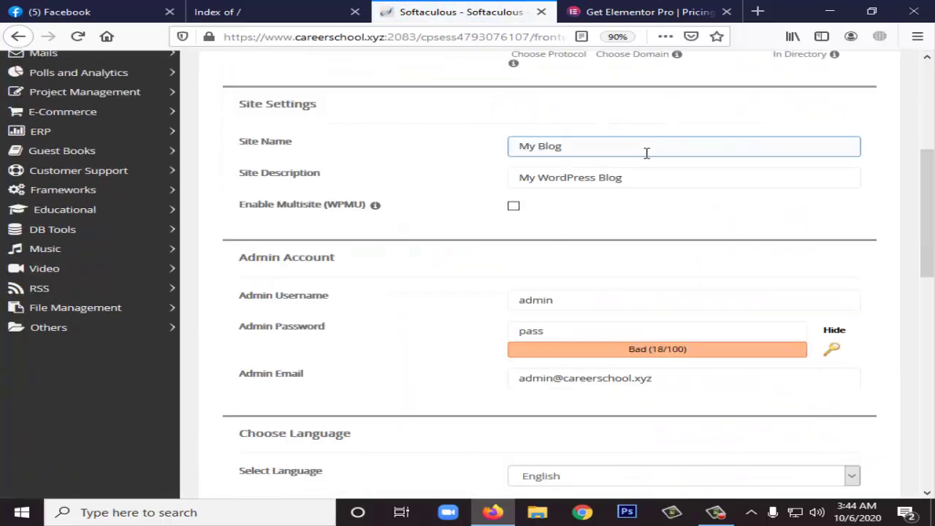
{"action": "scroll", "coordinate": [453, 171], "scroll_direction": "up", "scroll_amount": 5}
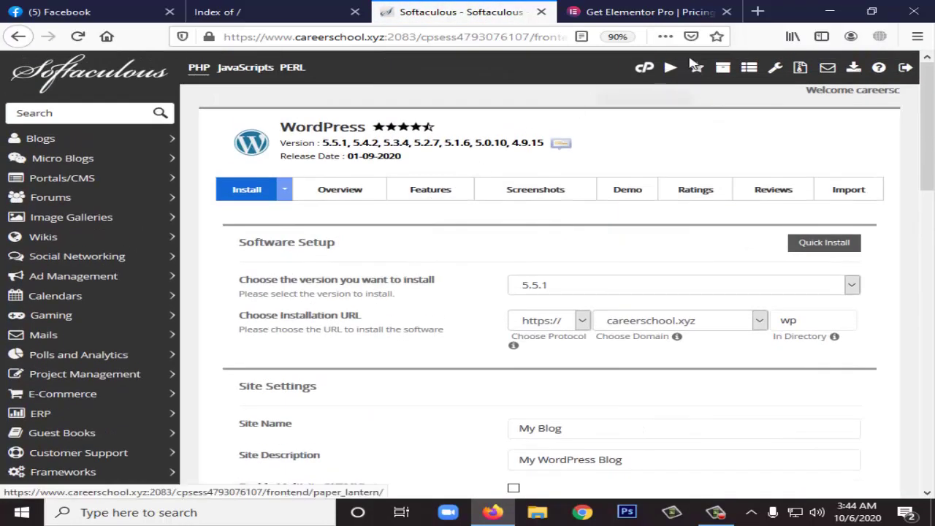
Step: Return to the cPanel dashboard and reopen the Softaculous WordPress installer
{"action": "left_click", "coordinate": [649, 68]}
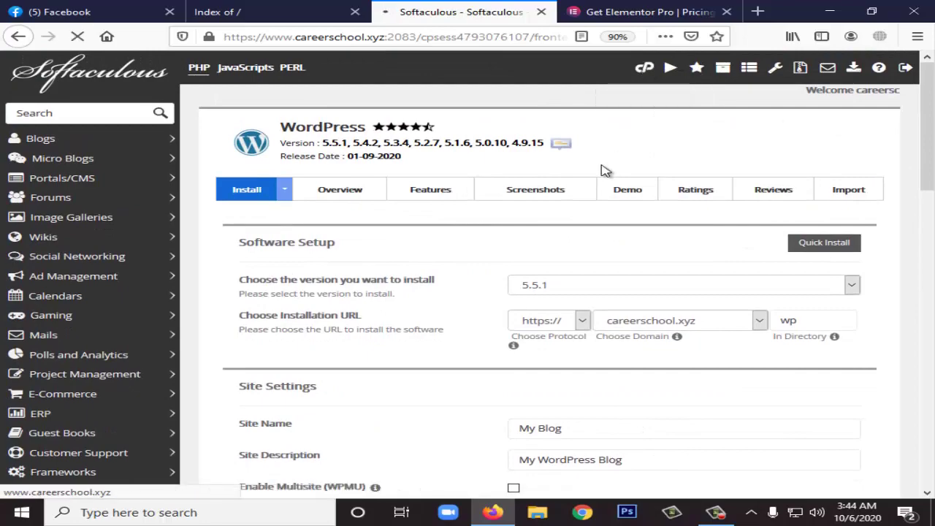
{"action": "scroll", "coordinate": [603, 164], "scroll_direction": "down", "scroll_amount": 3}
{"action": "scroll", "coordinate": [434, 309], "scroll_direction": "down", "scroll_amount": 15}
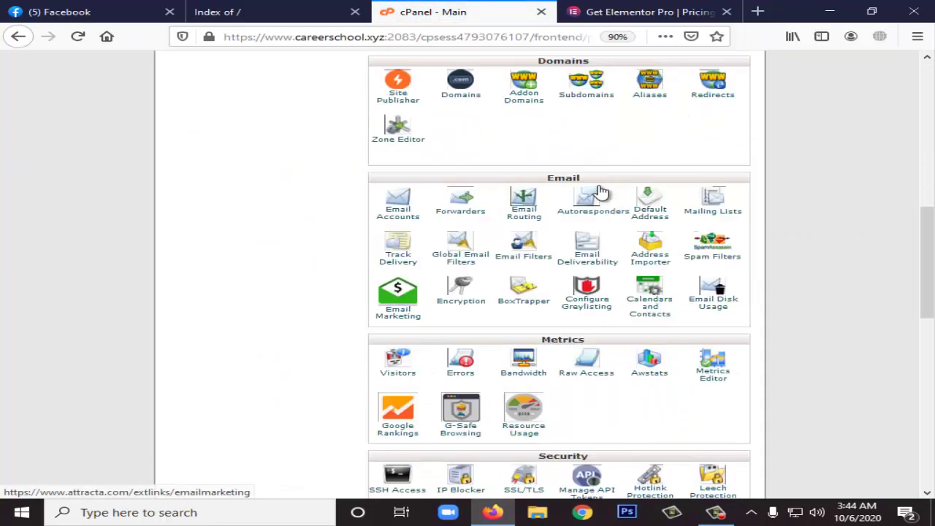
{"action": "scroll", "coordinate": [434, 309], "scroll_direction": "down", "scroll_amount": 3}
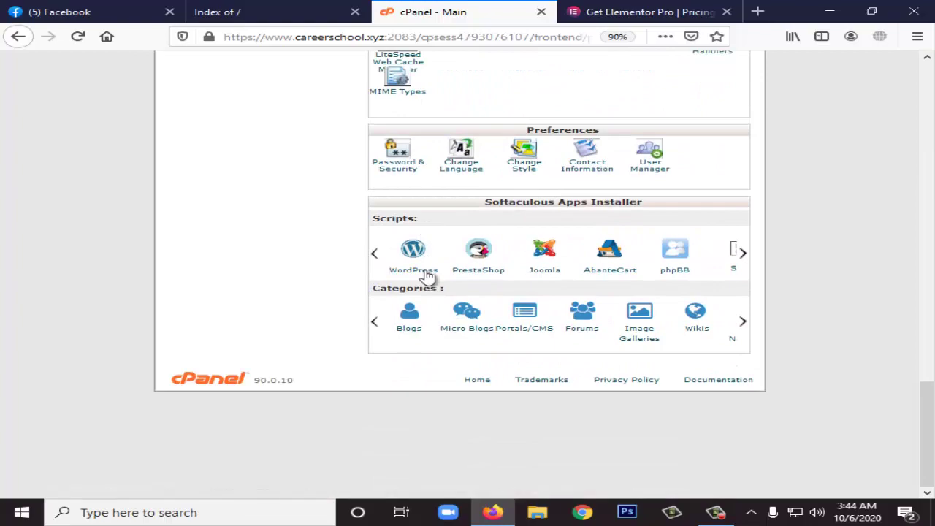
{"action": "left_click", "coordinate": [433, 269]}
{"action": "scroll", "coordinate": [564, 206], "scroll_direction": "down", "scroll_amount": 5}
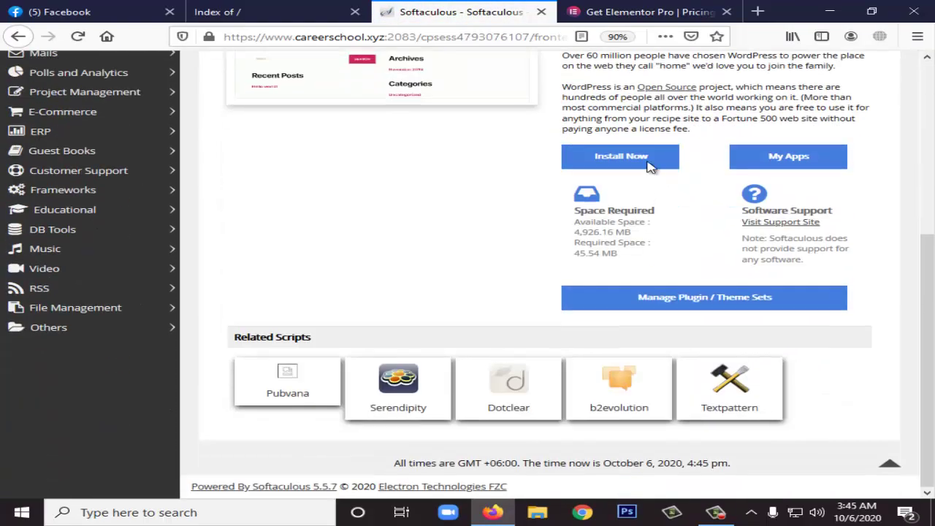
{"action": "left_click", "coordinate": [617, 157]}
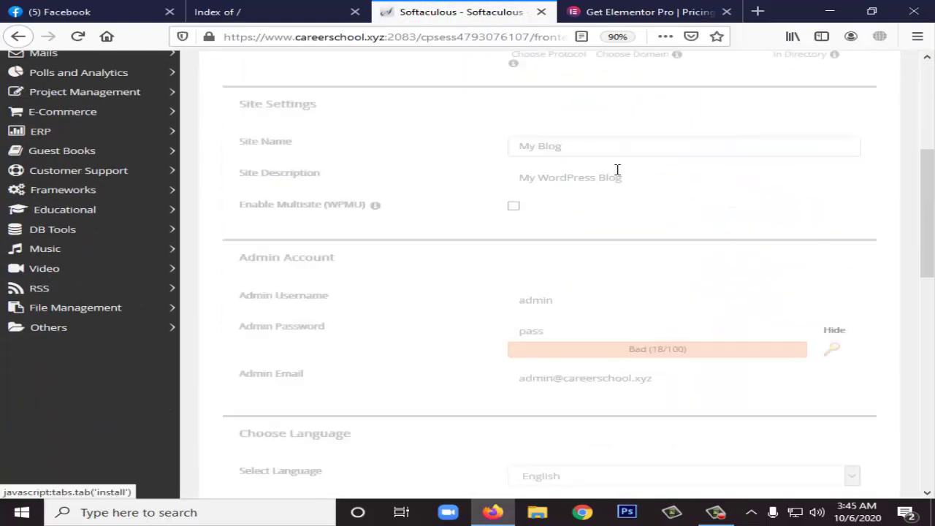
{"action": "scroll", "coordinate": [585, 190], "scroll_direction": "up", "scroll_amount": 4}
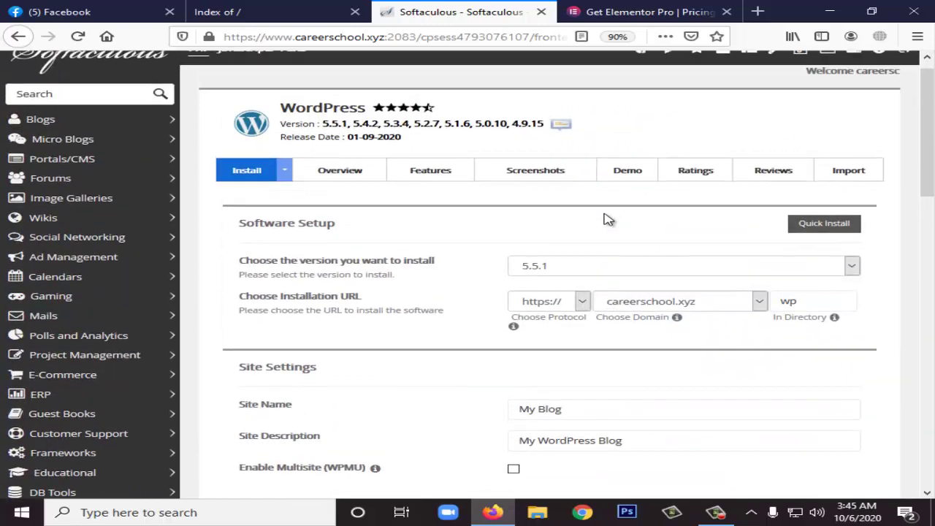
{"action": "left_click", "coordinate": [574, 266]}
{"action": "left_click", "coordinate": [568, 232]}
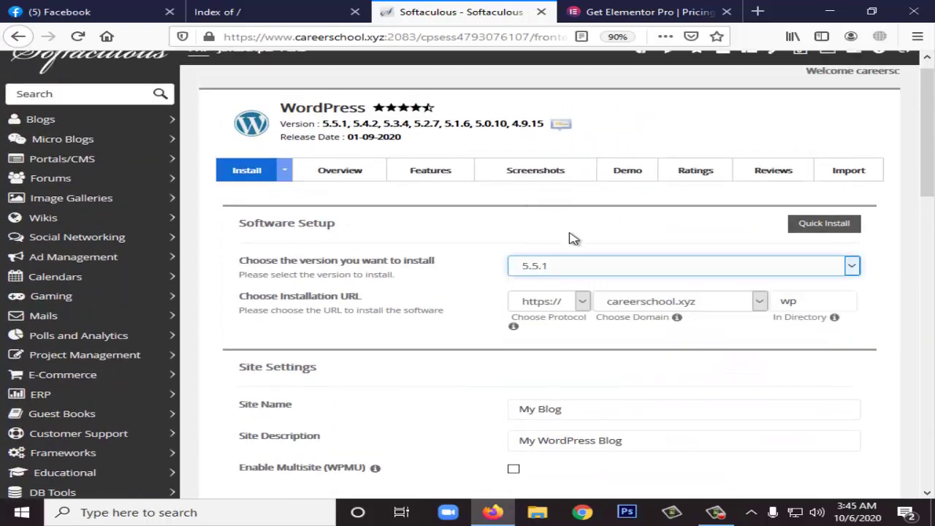
{"action": "left_click", "coordinate": [563, 303]}
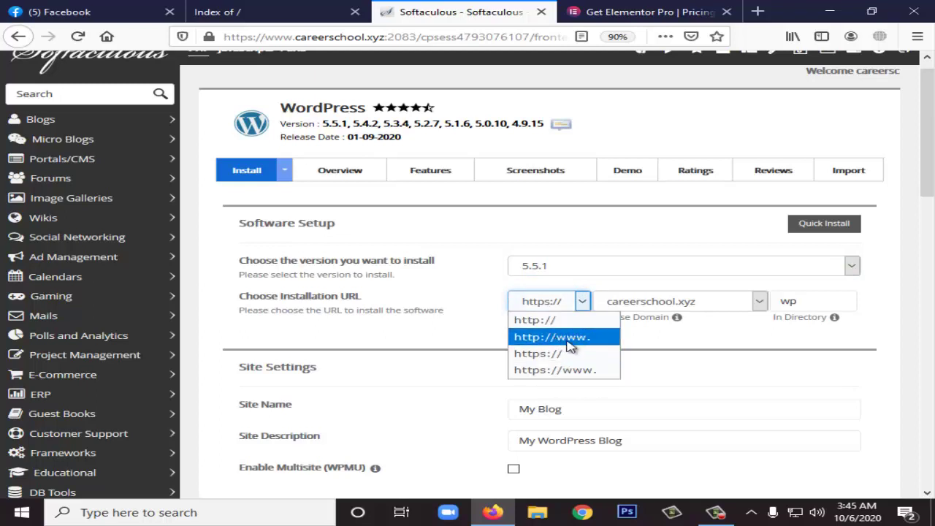
{"action": "left_click", "coordinate": [567, 380]}
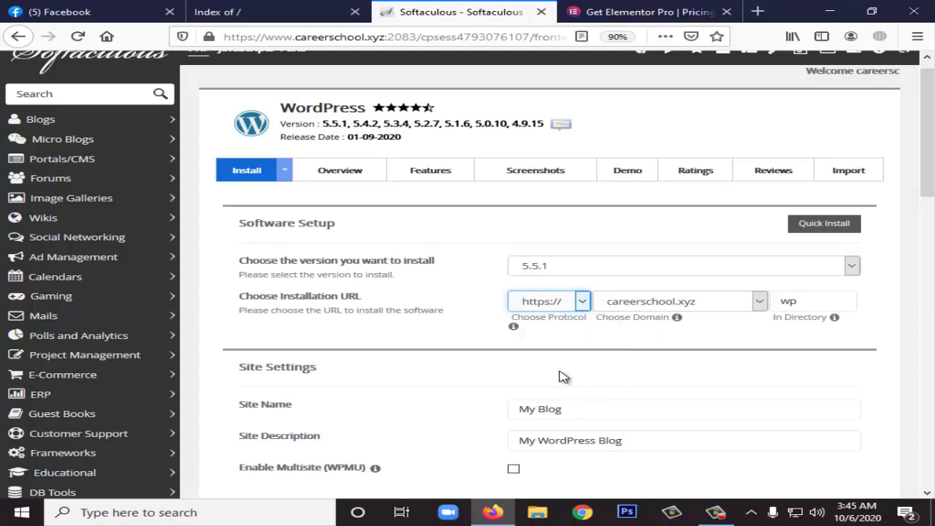
{"action": "double_click", "coordinate": [788, 306]}
{"action": "key", "text": "BackSpace"}
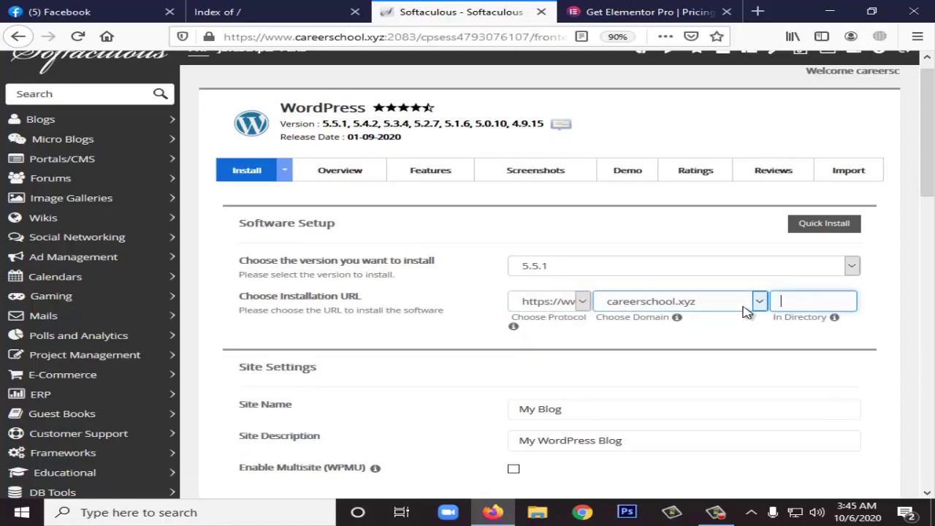
{"action": "scroll", "coordinate": [782, 296], "scroll_direction": "down", "scroll_amount": 5}
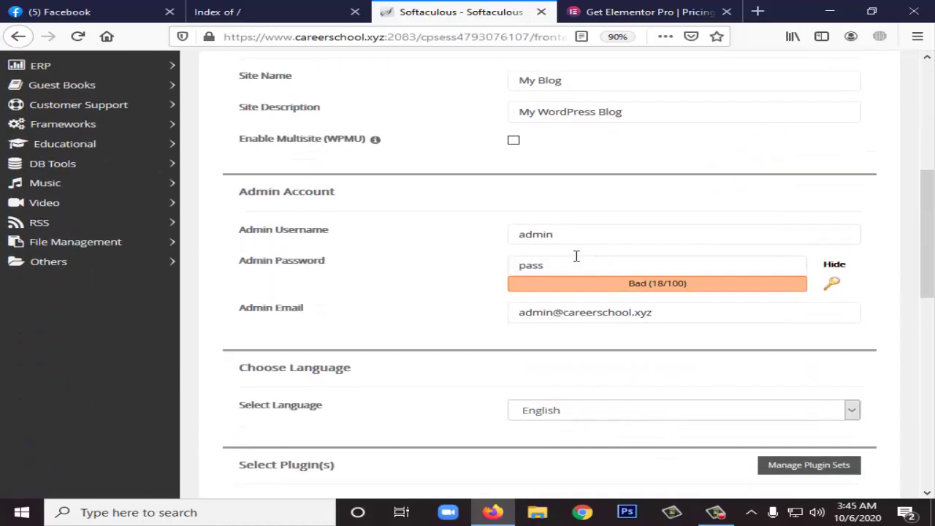
Step: Fill in the site details field, include the Classic Editor plugin and start the installation
{"action": "left_click_drag", "start_coordinate": [577, 265], "coordinate": [446, 263]}
{"action": "type", "text": "TA"}
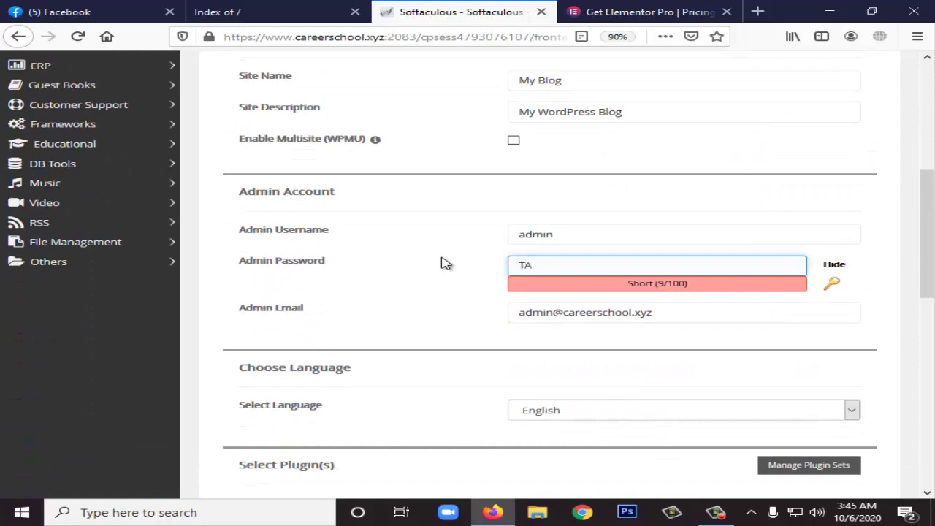
{"action": "type", "text": "NZIL"}
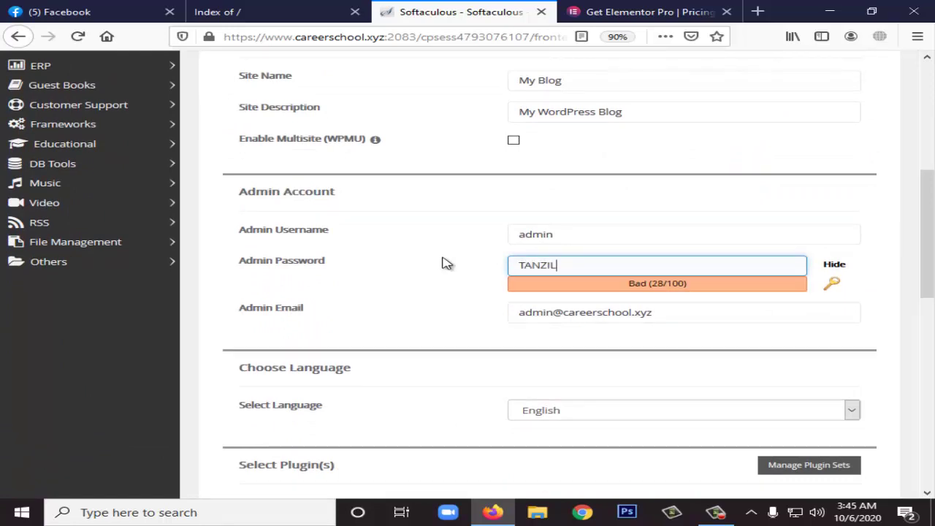
{"action": "scroll", "coordinate": [495, 253], "scroll_direction": "down", "scroll_amount": 4}
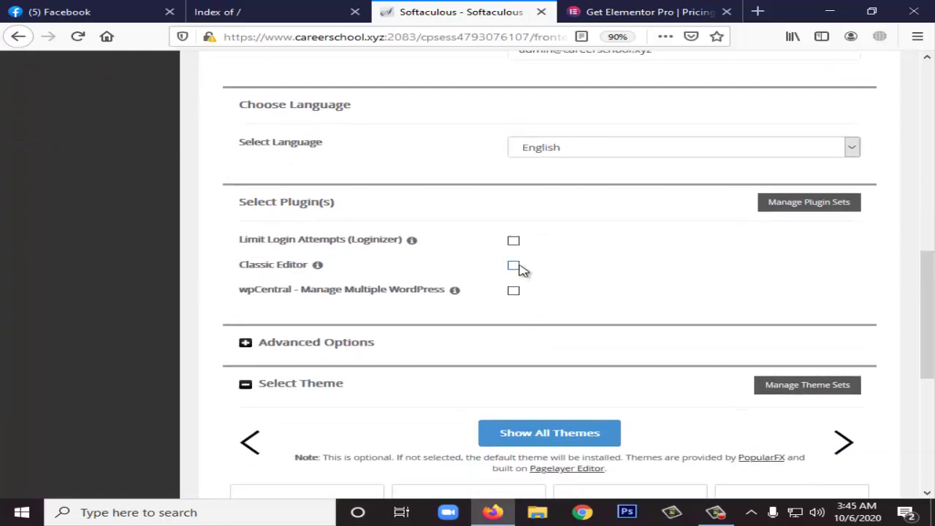
{"action": "left_click", "coordinate": [514, 266]}
{"action": "scroll", "coordinate": [614, 285], "scroll_direction": "down", "scroll_amount": 5}
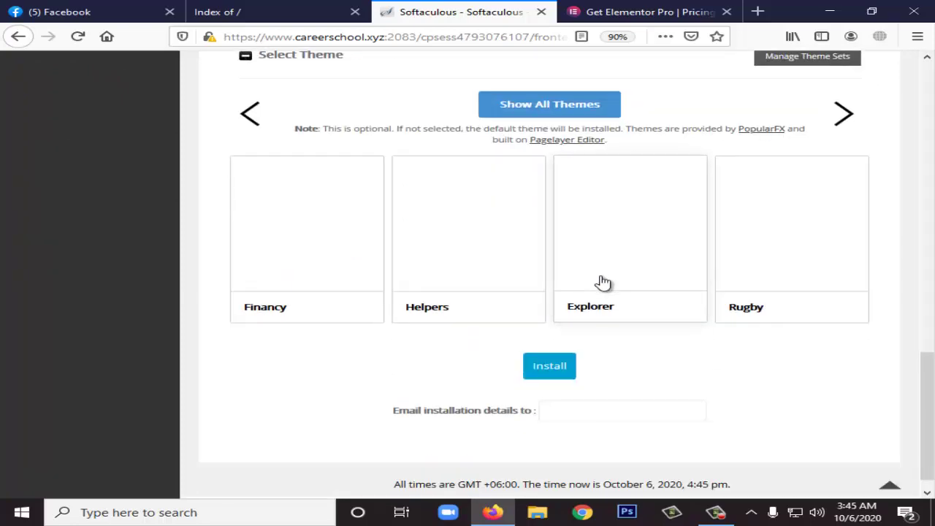
{"action": "left_click", "coordinate": [553, 341]}
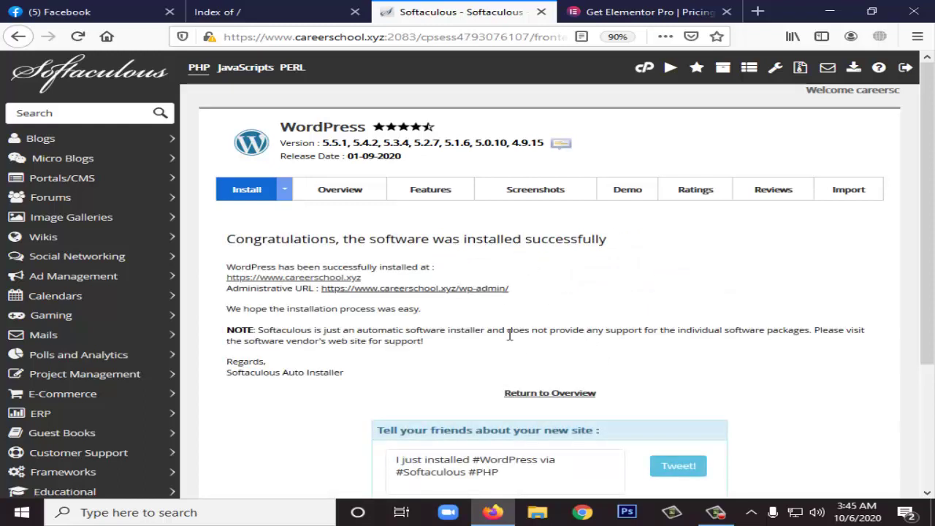
Step: Reload the site, then open the admin Dashboard in a new tab placed before Softaculous
{"action": "left_click", "coordinate": [282, 7]}
{"action": "left_click", "coordinate": [77, 35]}
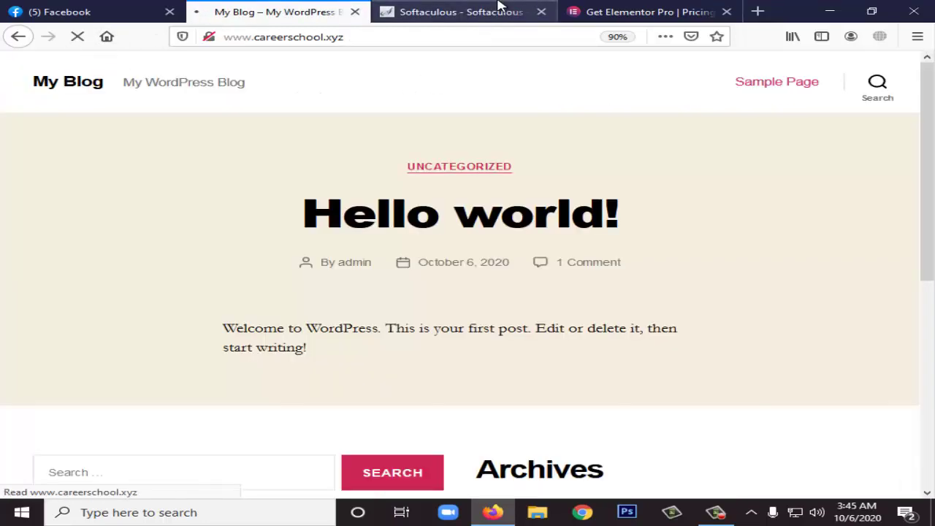
{"action": "left_click", "coordinate": [499, 9]}
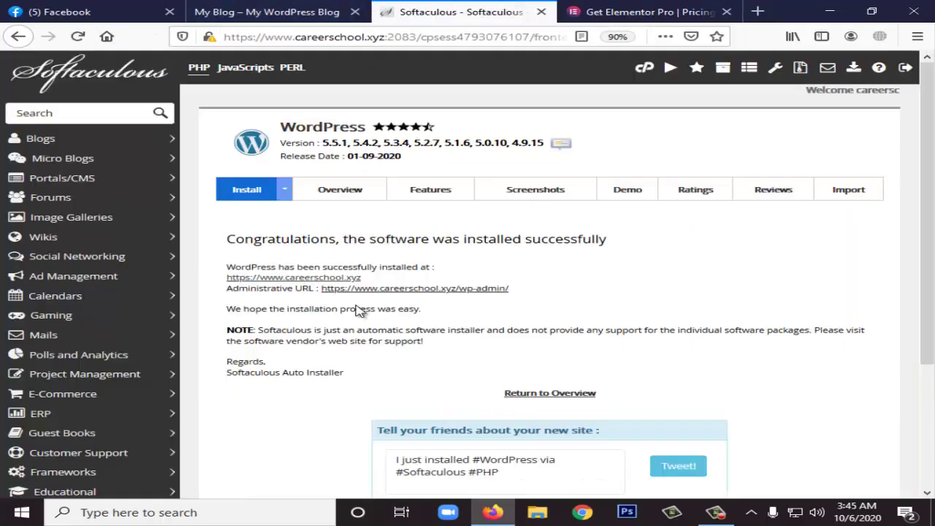
{"action": "middle_click", "coordinate": [403, 290]}
{"action": "left_click", "coordinate": [522, 10]}
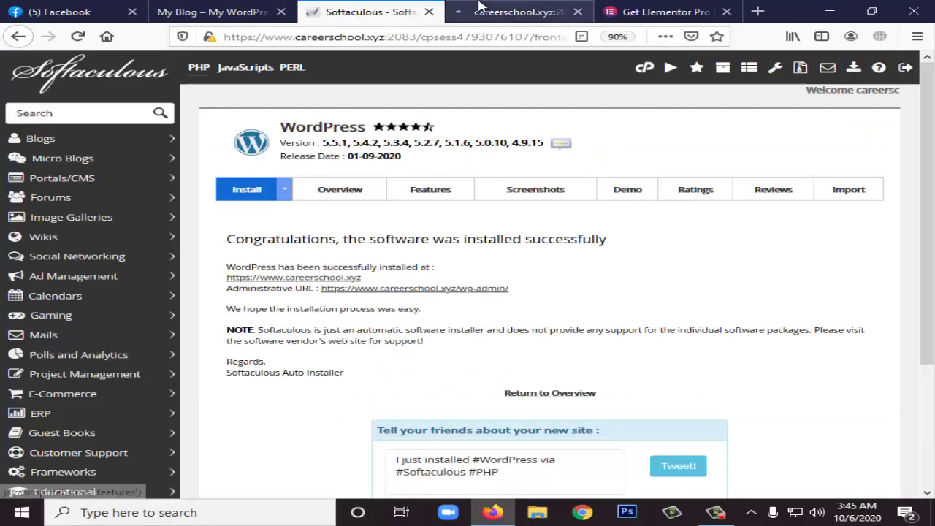
{"action": "left_click_drag", "start_coordinate": [522, 10], "coordinate": [435, 15]}
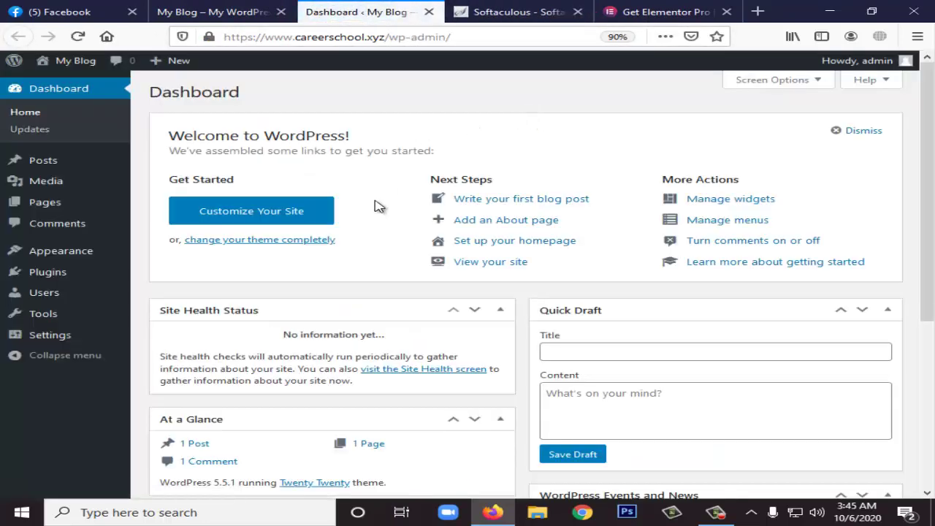
{"action": "scroll", "coordinate": [387, 208], "scroll_direction": "down", "scroll_amount": 5}
{"action": "scroll", "coordinate": [397, 215], "scroll_direction": "up", "scroll_amount": 5}
{"action": "mouse_move", "coordinate": [63, 271]}
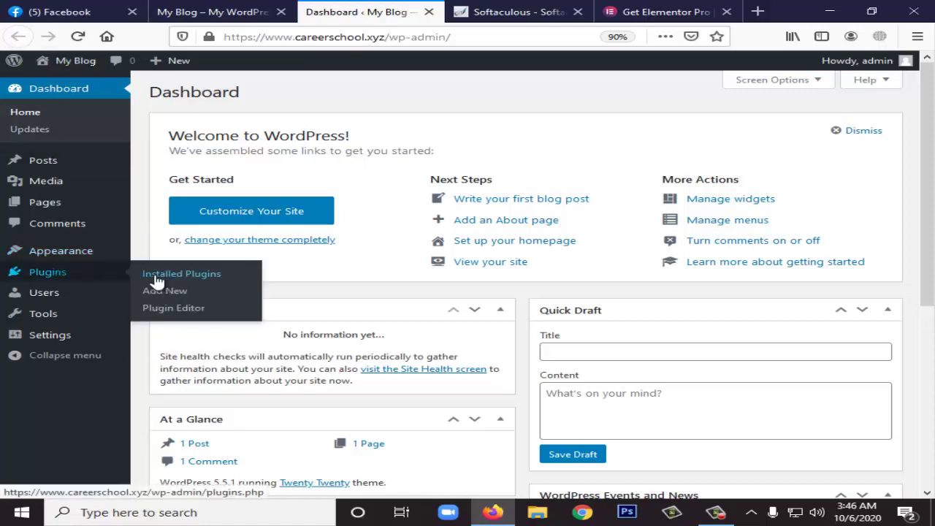
Step: Search plugins for 'easy update', then install and activate Easy Updates Manager
{"action": "left_click", "coordinate": [169, 295]}
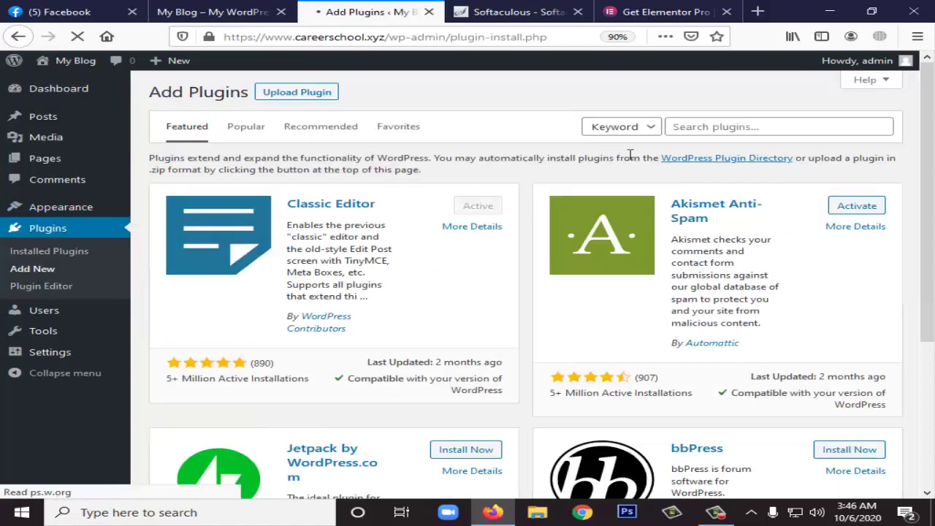
{"action": "left_click", "coordinate": [705, 127]}
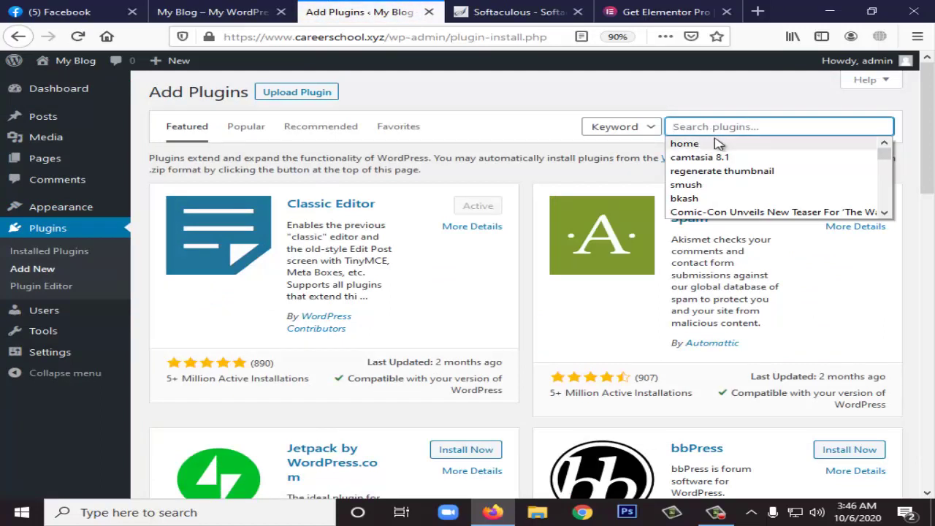
{"action": "type", "text": "ea"}
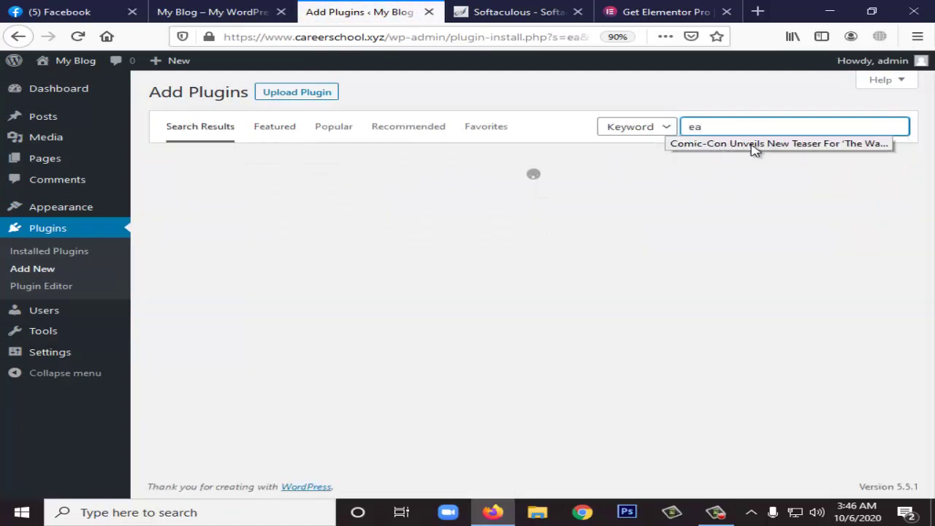
{"action": "type", "text": "sy "}
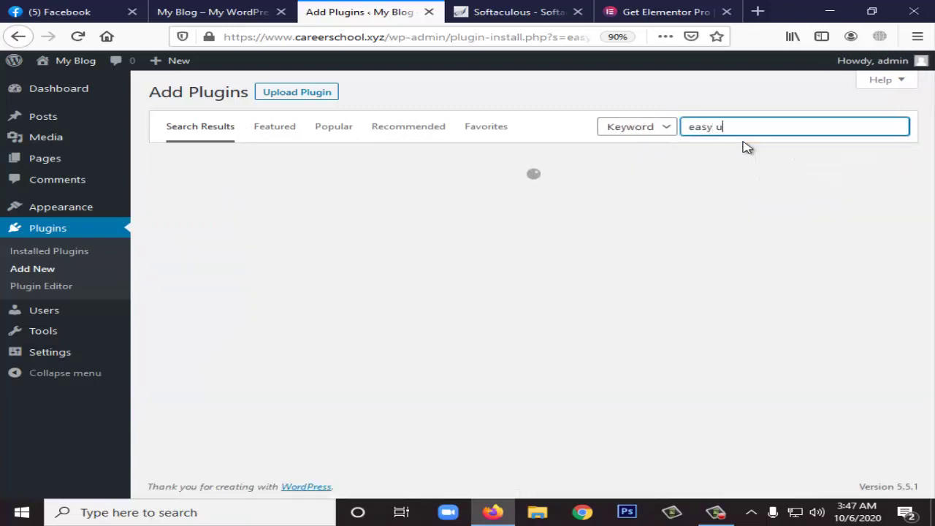
{"action": "type", "text": "update manager"}
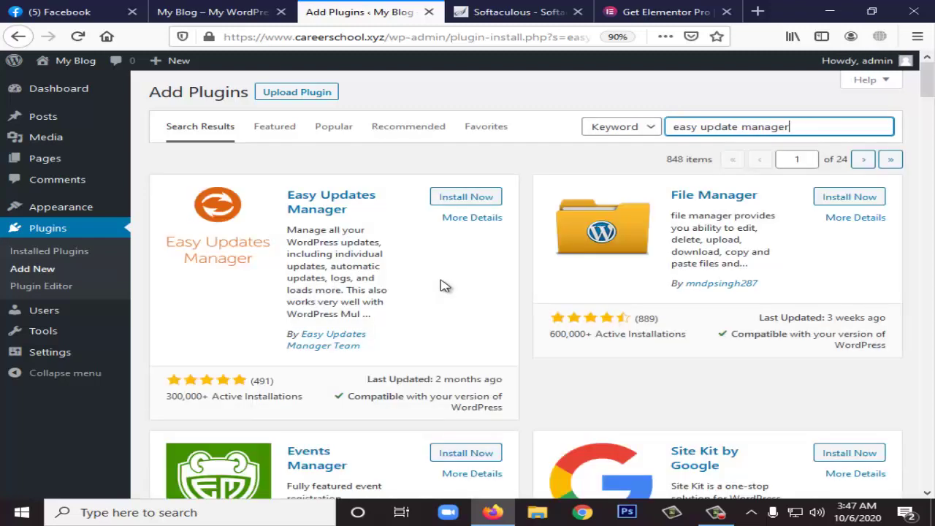
{"action": "left_click", "coordinate": [452, 198]}
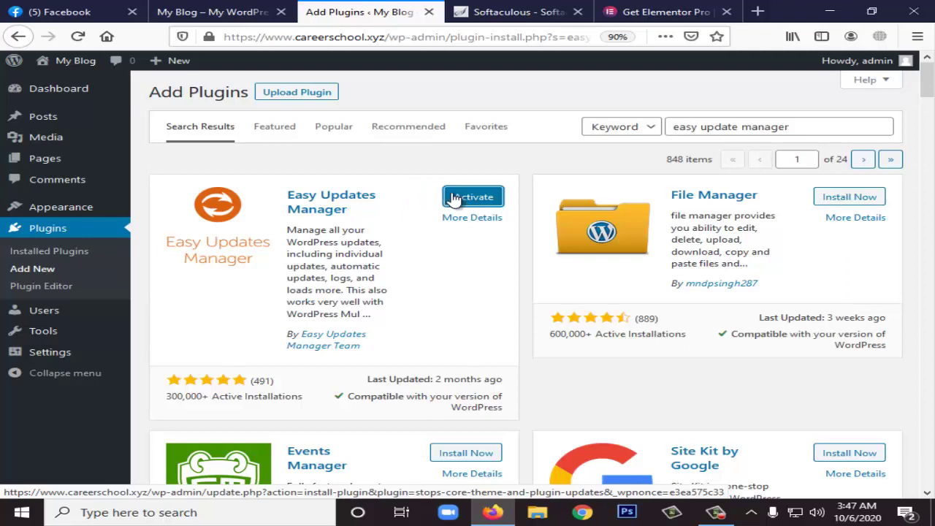
{"action": "left_click", "coordinate": [457, 199]}
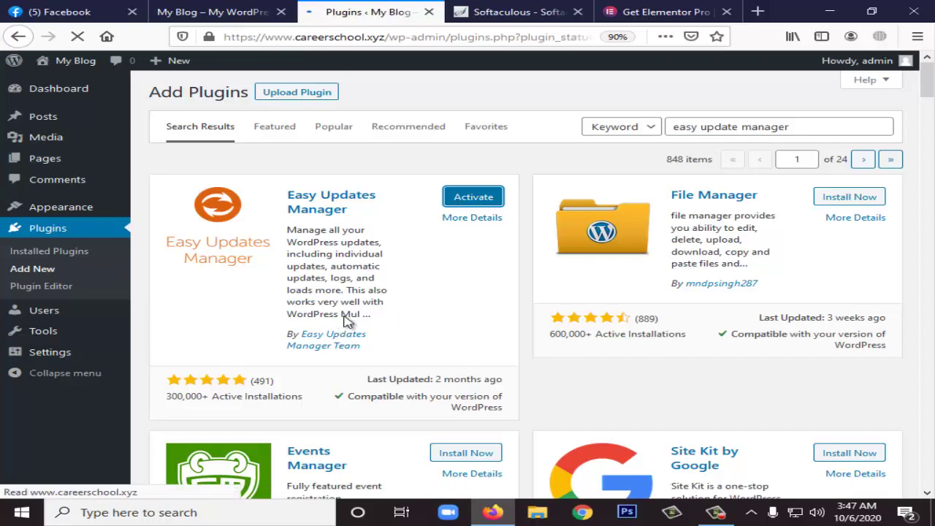
{"action": "mouse_move", "coordinate": [18, 96]}
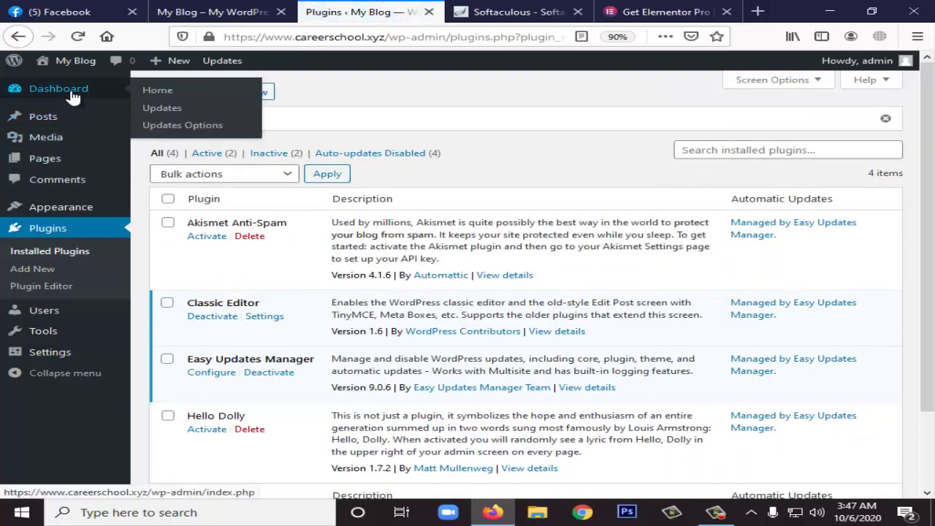
Step: Open Easy Updates Manager's Updates Options and dismiss its thank-you notice
{"action": "left_click", "coordinate": [159, 126]}
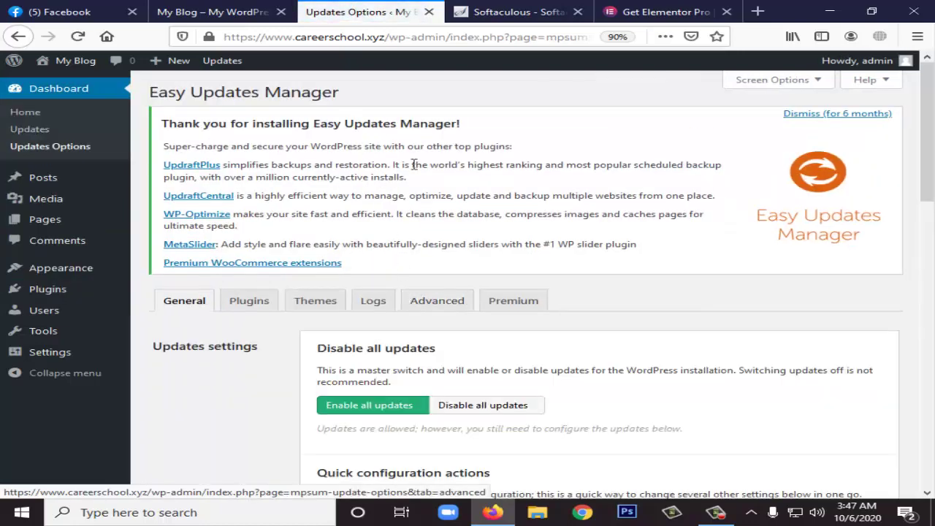
{"action": "left_click", "coordinate": [833, 114]}
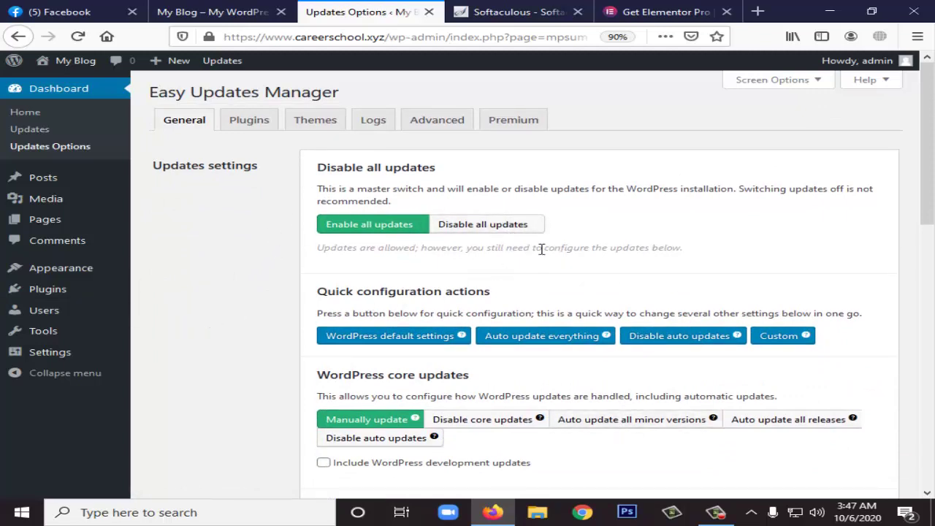
{"action": "scroll", "coordinate": [516, 227], "scroll_direction": "down", "scroll_amount": 3}
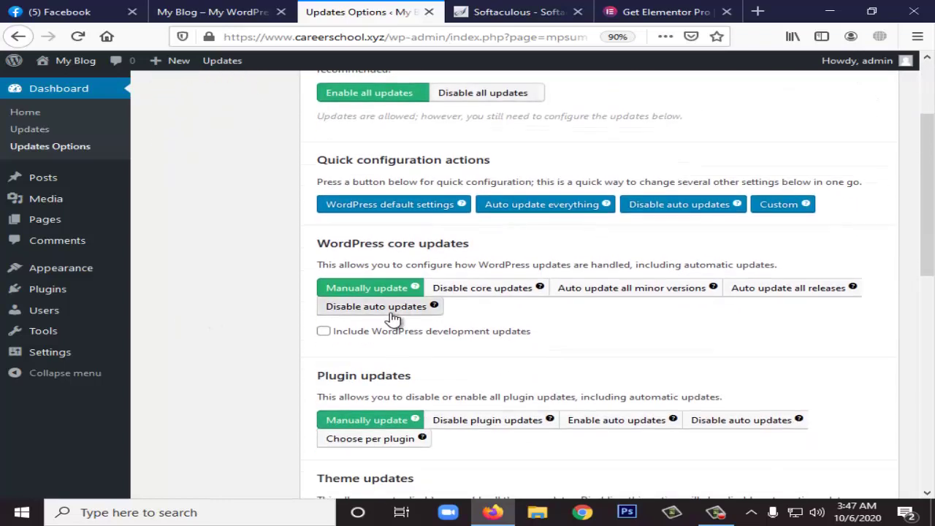
{"action": "scroll", "coordinate": [393, 320], "scroll_direction": "down", "scroll_amount": 2}
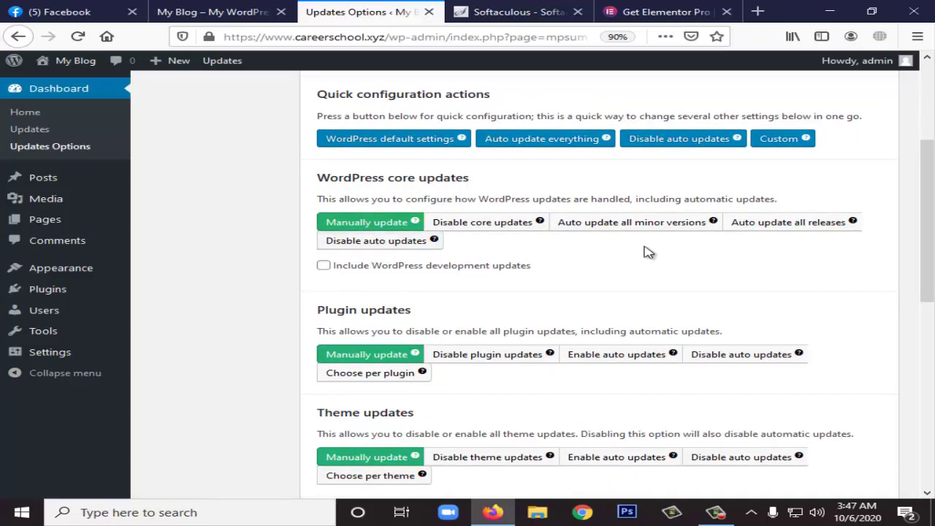
Step: Disable WordPress core updates and core notification e-mails
{"action": "left_click", "coordinate": [402, 240]}
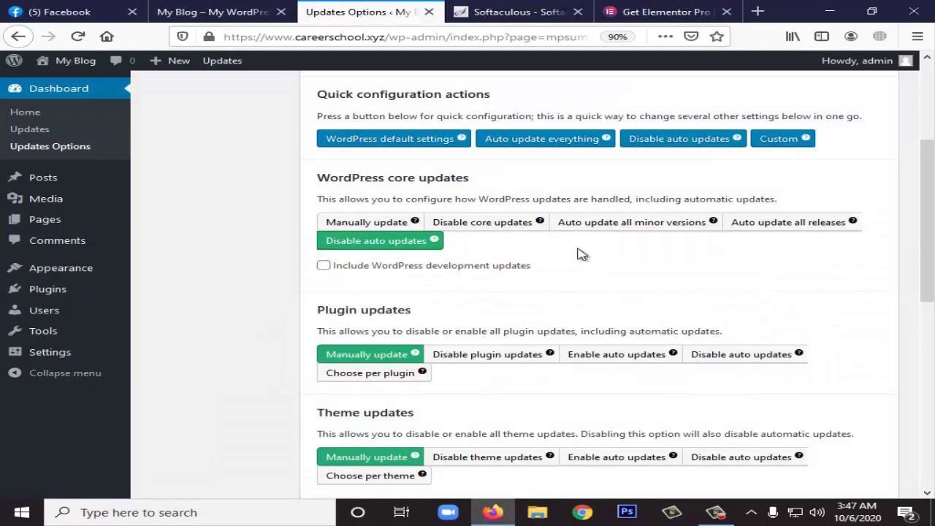
{"action": "left_click", "coordinate": [494, 229]}
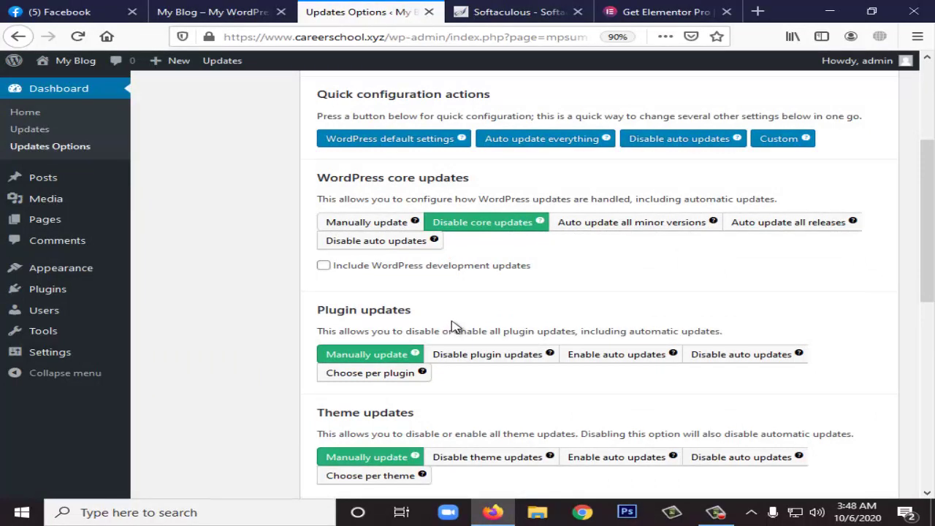
{"action": "scroll", "coordinate": [307, 329], "scroll_direction": "down", "scroll_amount": 3}
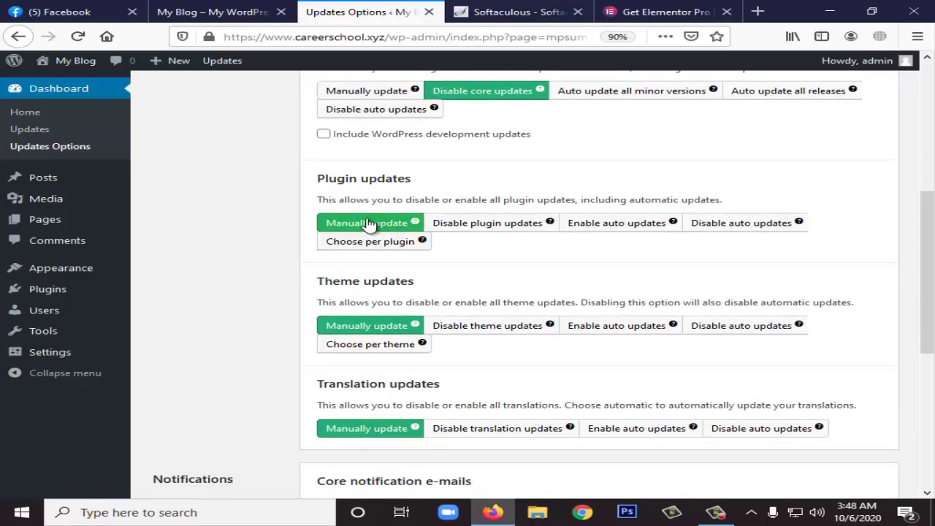
{"action": "scroll", "coordinate": [366, 330], "scroll_direction": "down", "scroll_amount": 3}
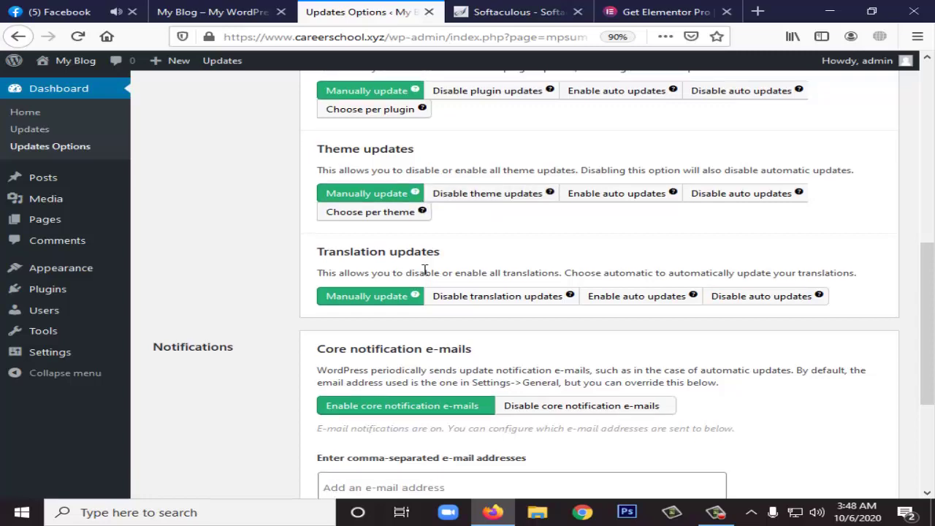
{"action": "scroll", "coordinate": [423, 271], "scroll_direction": "down", "scroll_amount": 3}
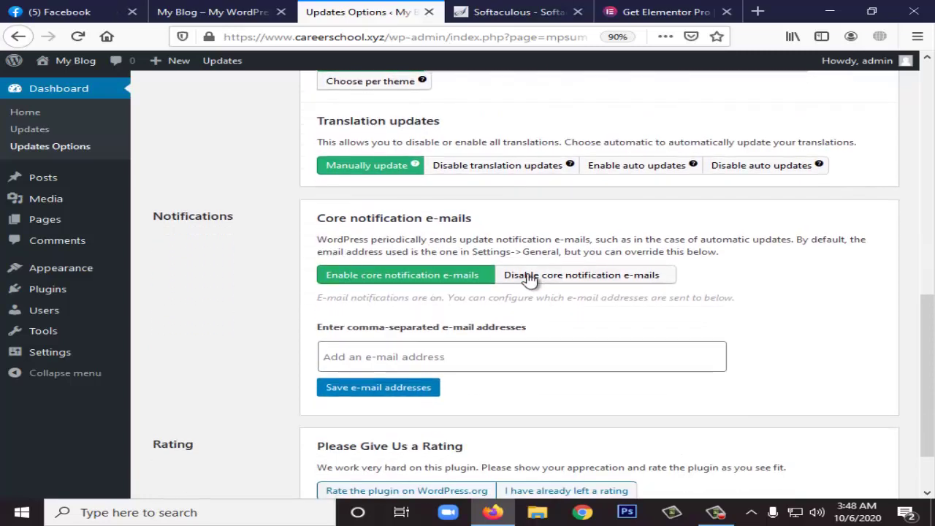
{"action": "left_click", "coordinate": [519, 277]}
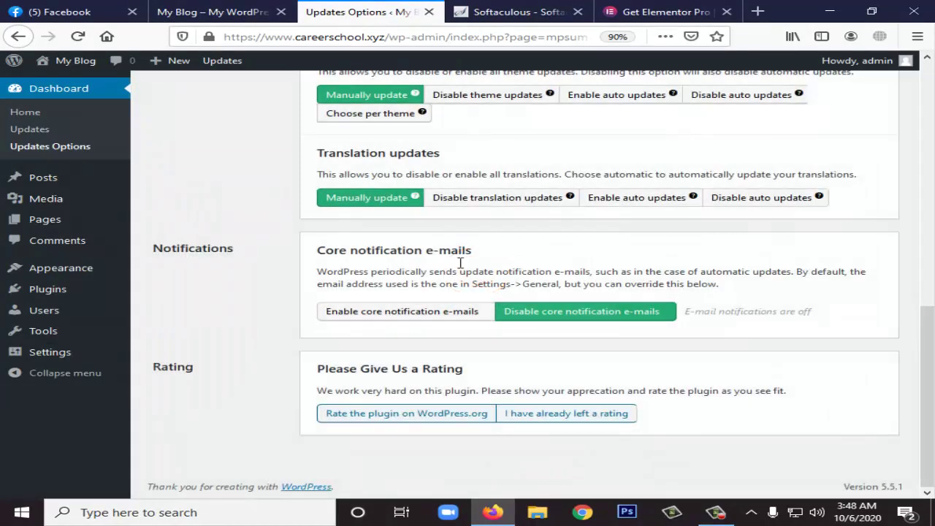
{"action": "scroll", "coordinate": [471, 340], "scroll_direction": "up", "scroll_amount": 12}
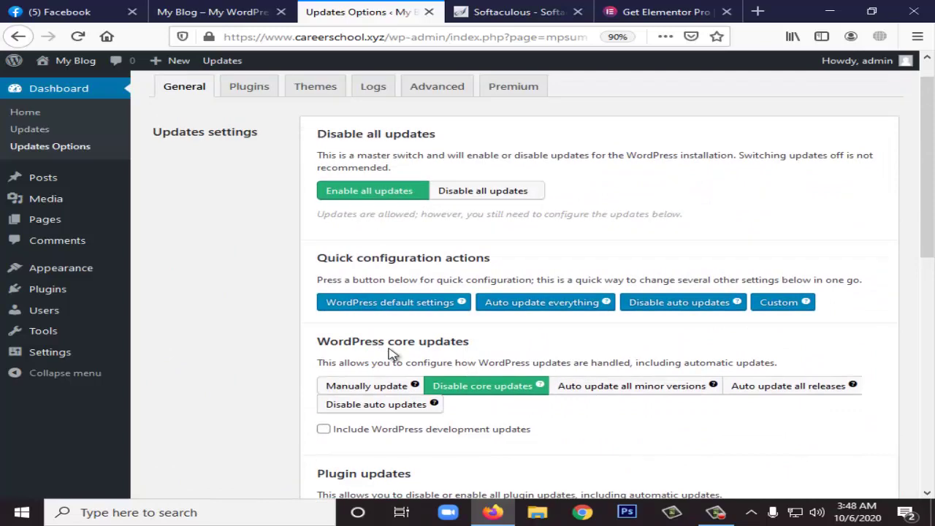
{"action": "scroll", "coordinate": [391, 354], "scroll_direction": "up", "scroll_amount": 1}
Step: In the per-plugin update settings, tick Akismet Anti-Spam and Hello Dolly
{"action": "left_click", "coordinate": [251, 126]}
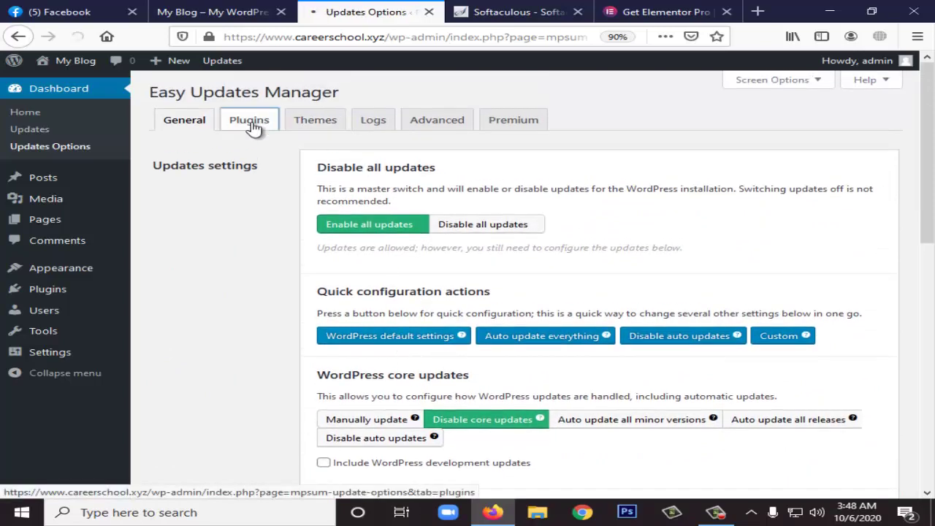
{"action": "scroll", "coordinate": [394, 329], "scroll_direction": "down", "scroll_amount": 5}
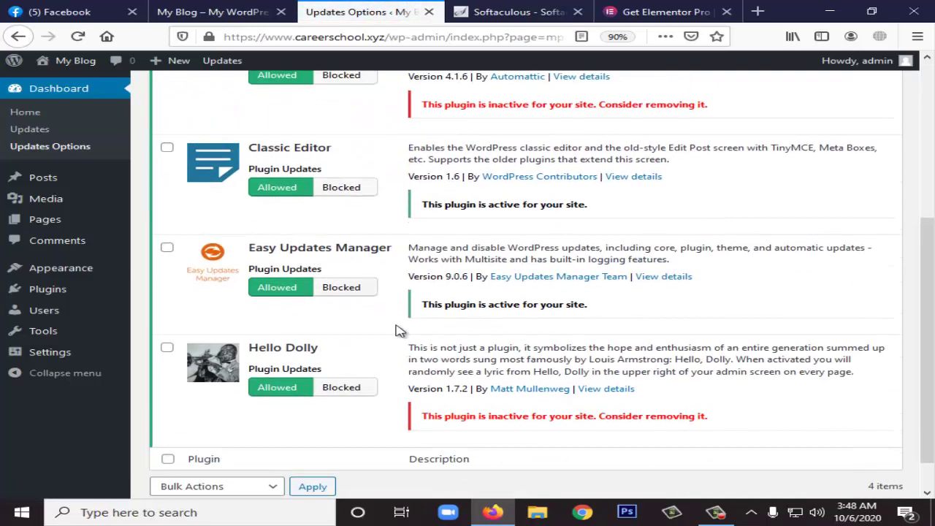
{"action": "scroll", "coordinate": [305, 220], "scroll_direction": "up", "scroll_amount": 5}
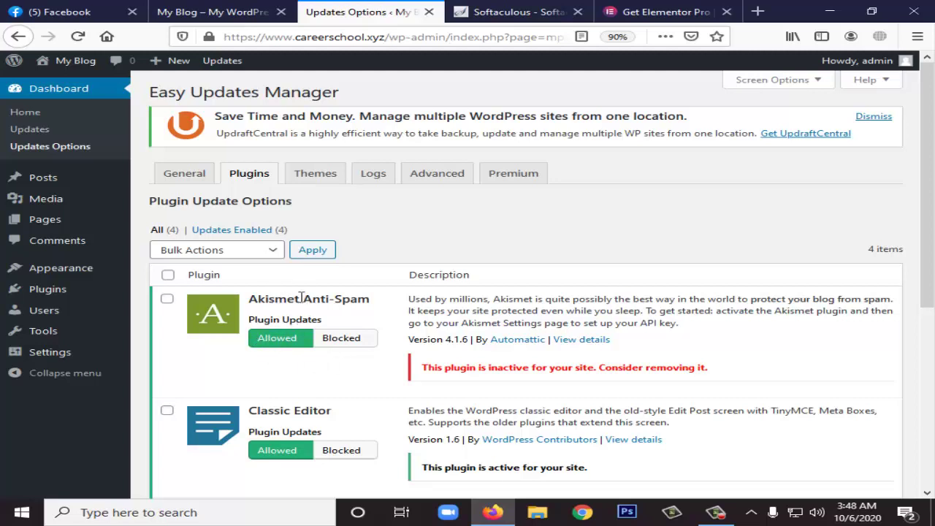
{"action": "left_click_drag", "start_coordinate": [268, 299], "coordinate": [362, 300]}
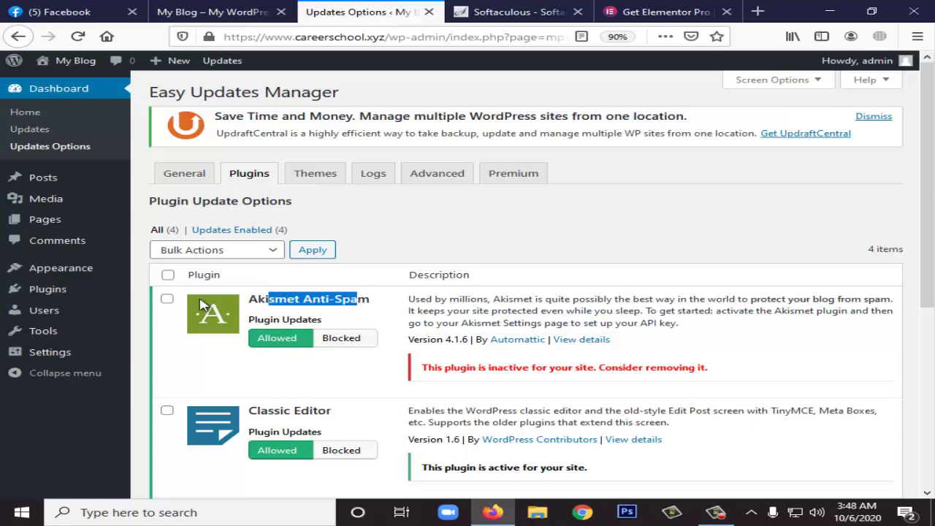
{"action": "left_click", "coordinate": [167, 300]}
{"action": "scroll", "coordinate": [271, 329], "scroll_direction": "down", "scroll_amount": 3}
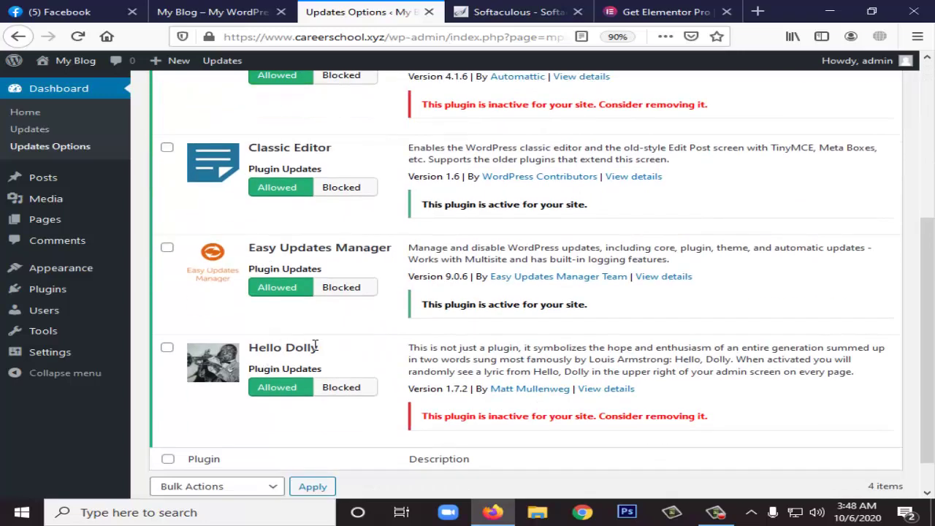
{"action": "left_click_drag", "start_coordinate": [296, 343], "coordinate": [216, 349]}
{"action": "left_click", "coordinate": [167, 349]}
{"action": "scroll", "coordinate": [211, 310], "scroll_direction": "up", "scroll_amount": 3}
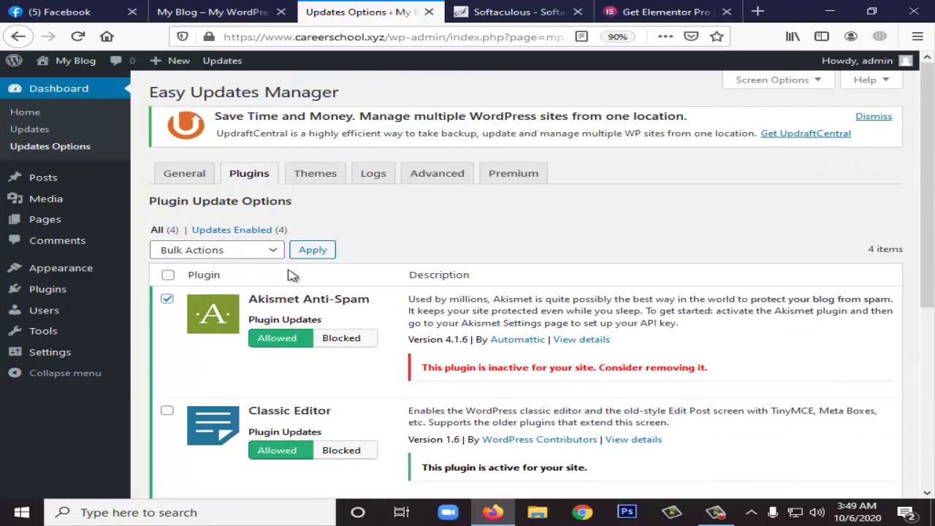
Step: Close Bulk Actions without choosing, untick both plugins and go to Dashboard home
{"action": "left_click", "coordinate": [260, 250]}
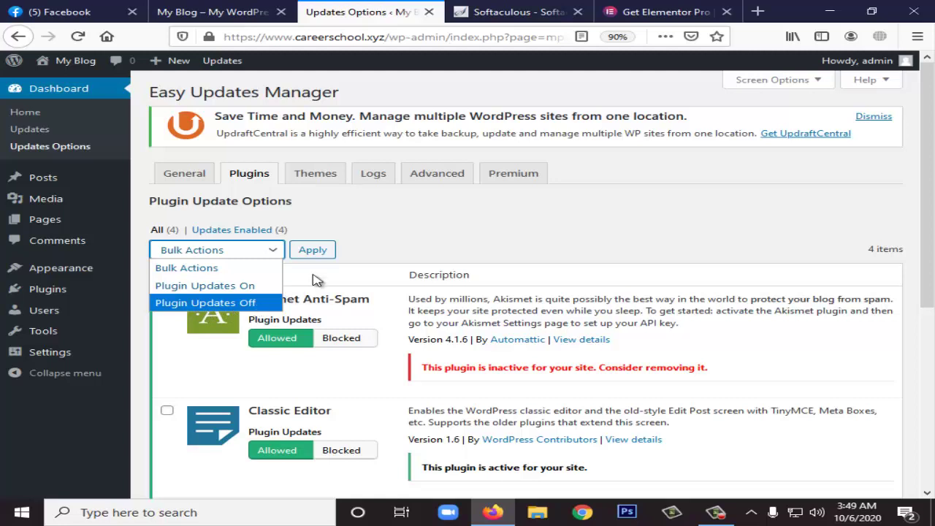
{"action": "left_click", "coordinate": [398, 242]}
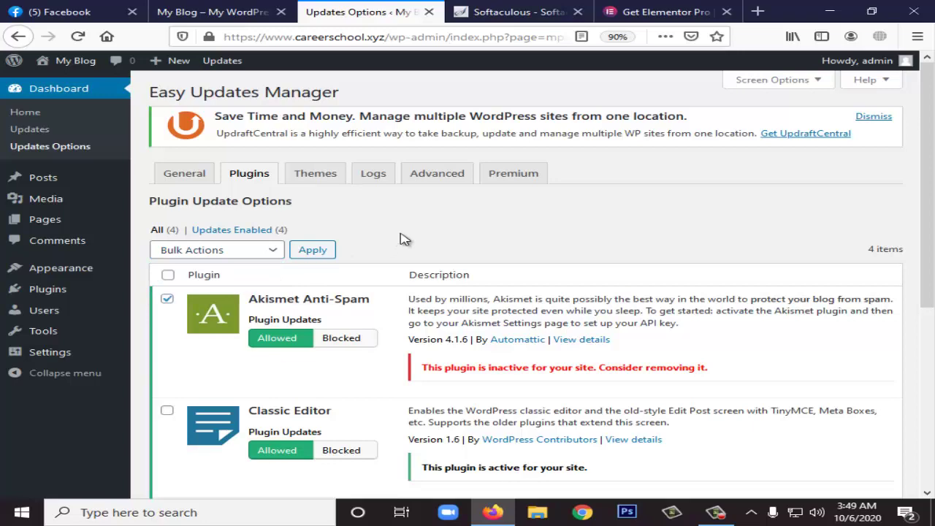
{"action": "left_click", "coordinate": [167, 299]}
{"action": "scroll", "coordinate": [176, 343], "scroll_direction": "down", "scroll_amount": 4}
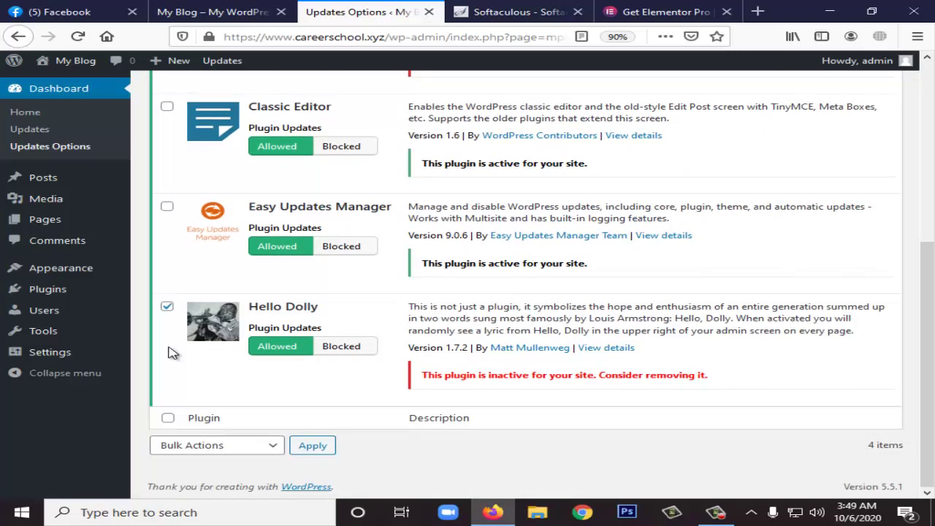
{"action": "left_click", "coordinate": [167, 307]}
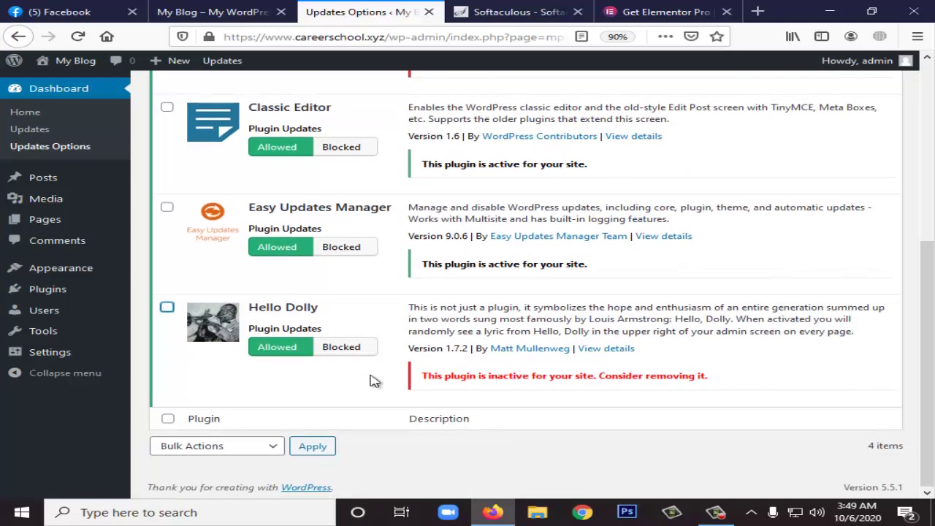
{"action": "scroll", "coordinate": [372, 380], "scroll_direction": "up", "scroll_amount": 5}
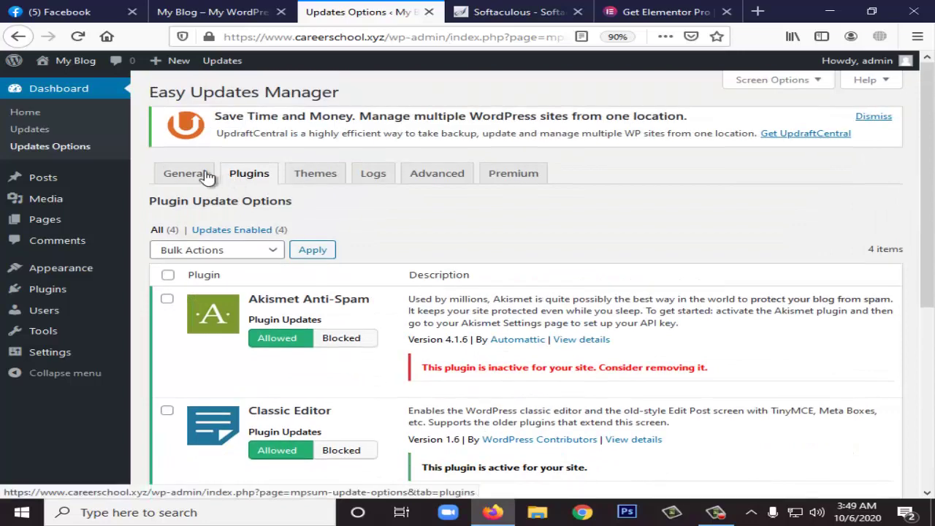
{"action": "left_click", "coordinate": [26, 113]}
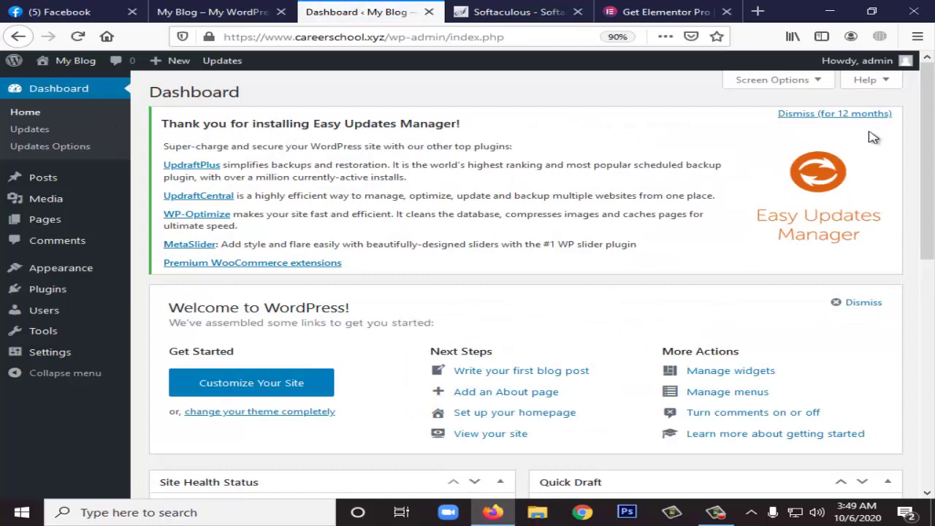
Step: Dismiss the Easy Updates Manager notice for 12 months and return to the Dashboard tab
{"action": "left_click", "coordinate": [855, 116]}
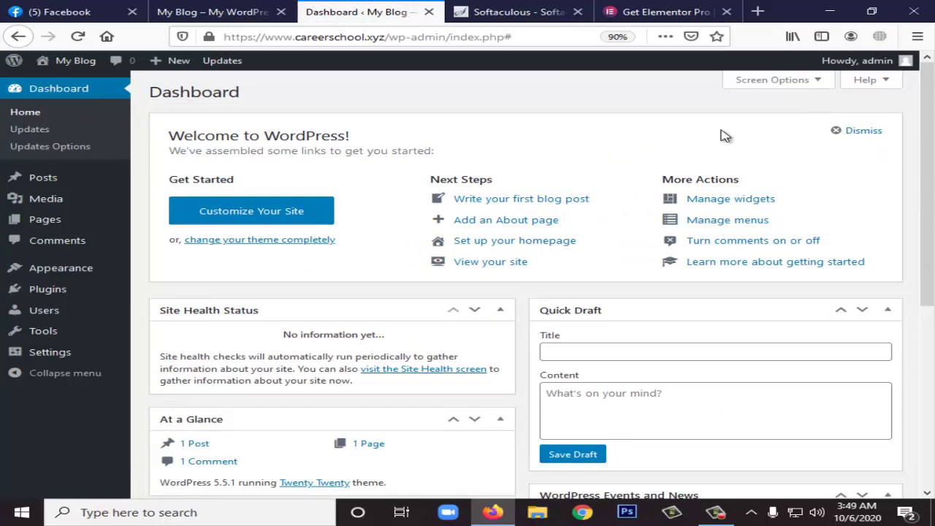
{"action": "scroll", "coordinate": [463, 364], "scroll_direction": "down", "scroll_amount": 5}
{"action": "scroll", "coordinate": [463, 358], "scroll_direction": "up", "scroll_amount": 5}
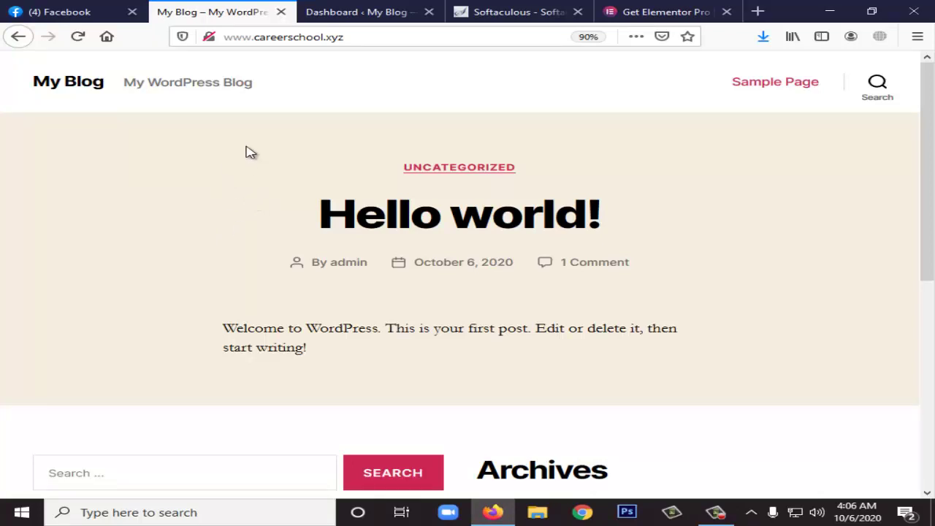
{"action": "left_click", "coordinate": [314, 16]}
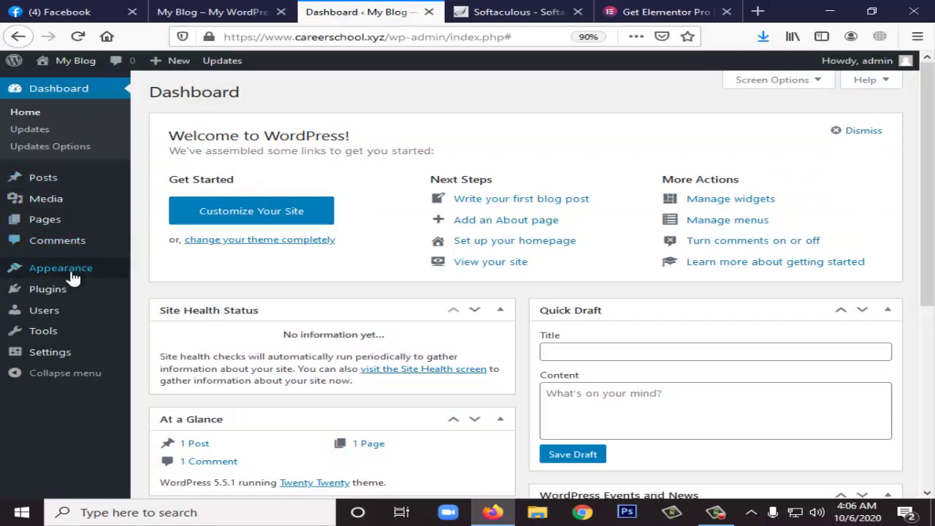
Step: Under Appearance > Themes > Add New, search for Astra and install it
{"action": "mouse_move", "coordinate": [27, 271]}
{"action": "left_click", "coordinate": [155, 271]}
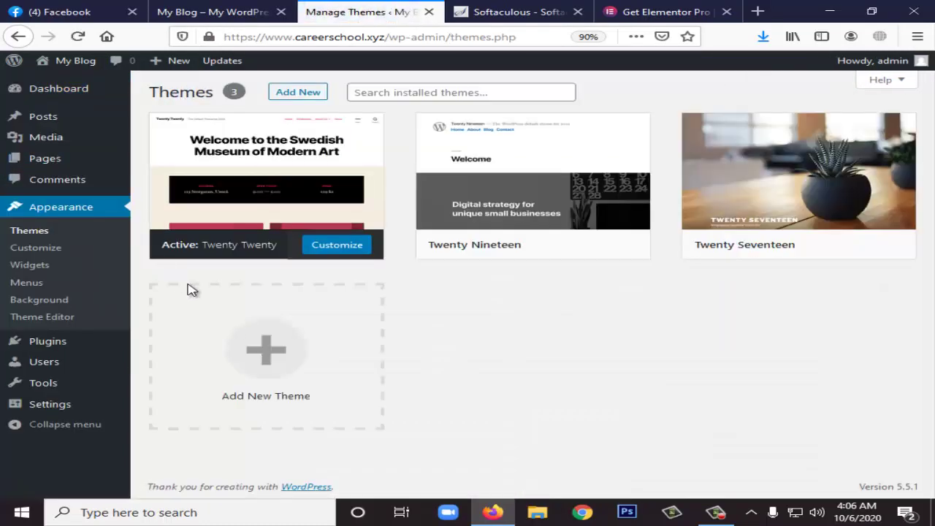
{"action": "left_click", "coordinate": [306, 93]}
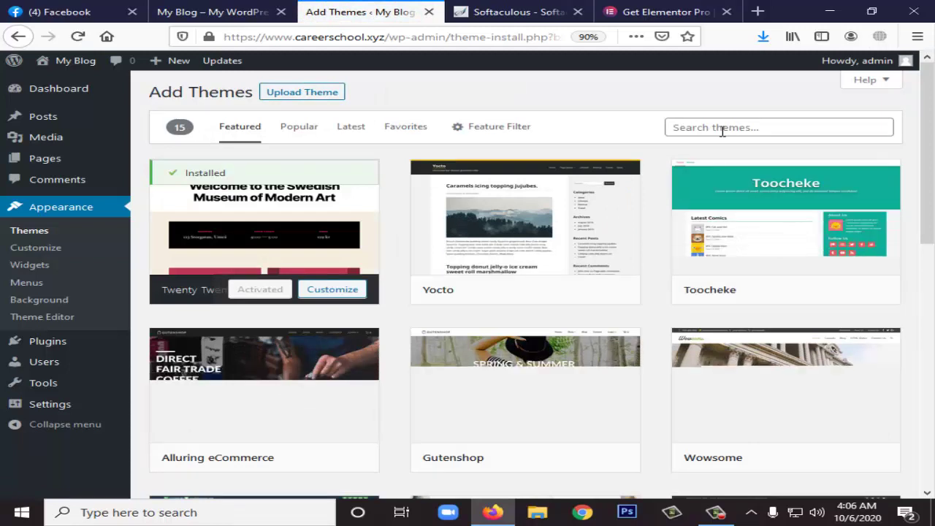
{"action": "left_click", "coordinate": [721, 129]}
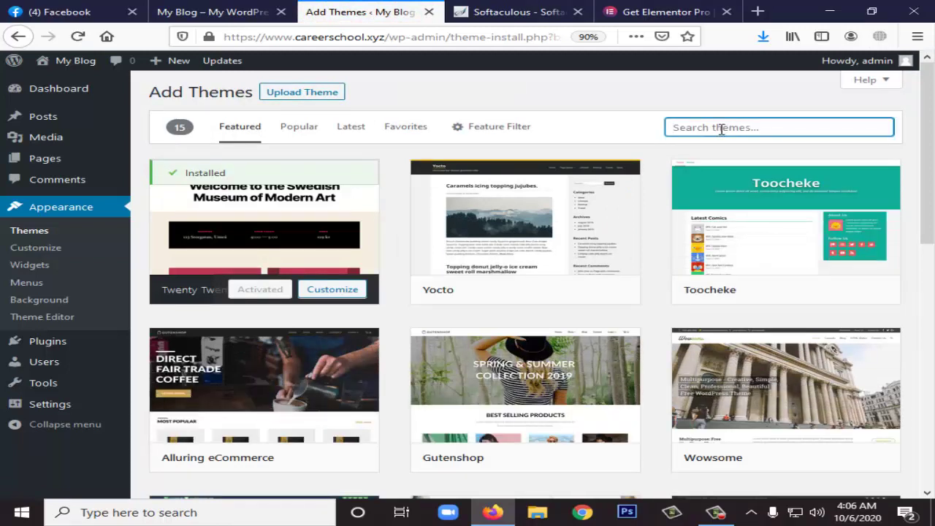
{"action": "type", "text": "astra"}
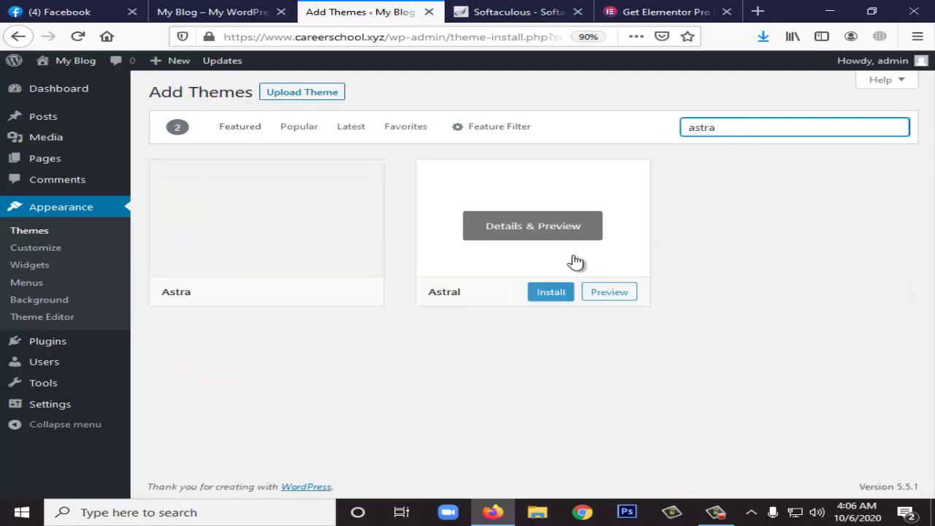
{"action": "left_click", "coordinate": [282, 292]}
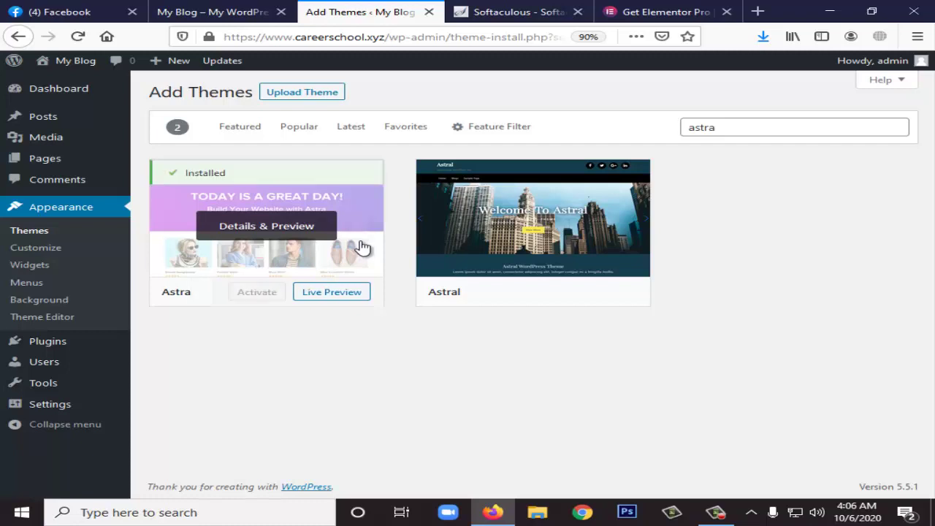
Step: Activate Astra, dismiss its thank-you notice and reload the front page to see it
{"action": "left_click", "coordinate": [258, 292]}
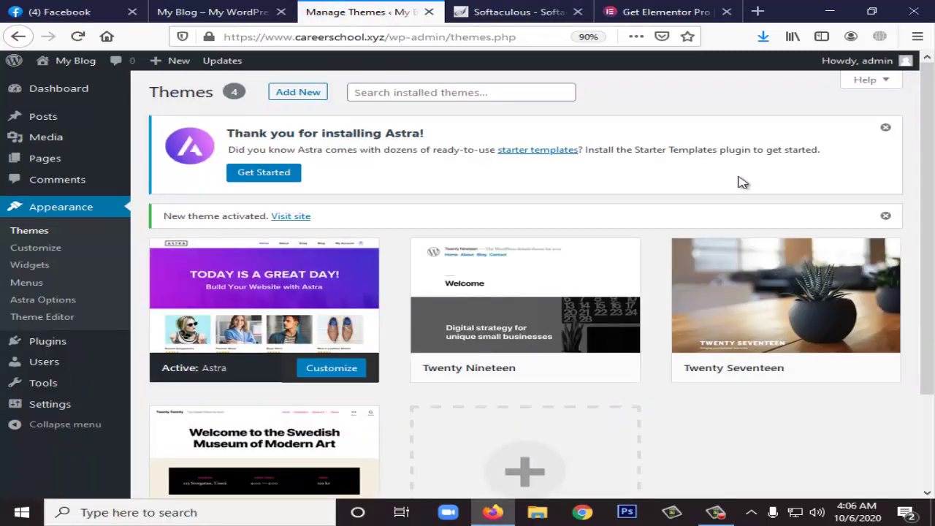
{"action": "left_click", "coordinate": [886, 127]}
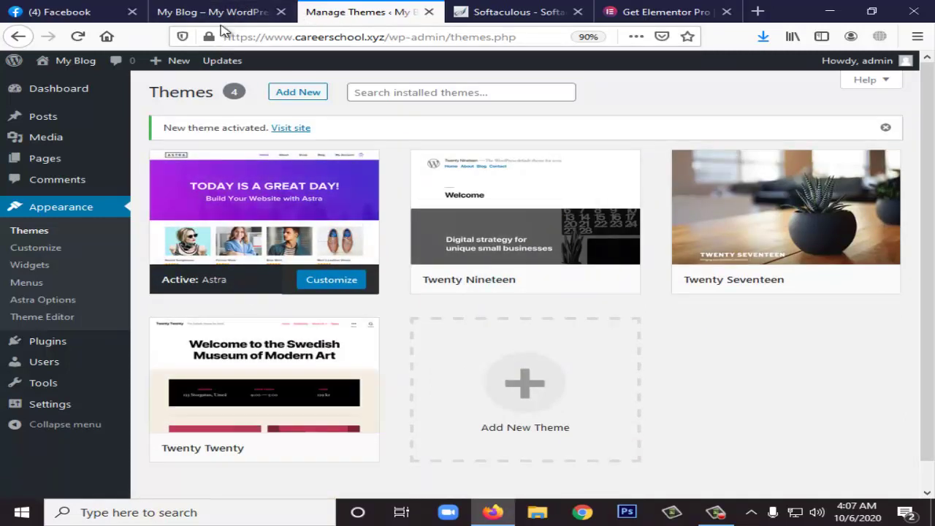
{"action": "scroll", "coordinate": [329, 286], "scroll_direction": "down", "scroll_amount": 1}
{"action": "scroll", "coordinate": [285, 163], "scroll_direction": "up", "scroll_amount": 1}
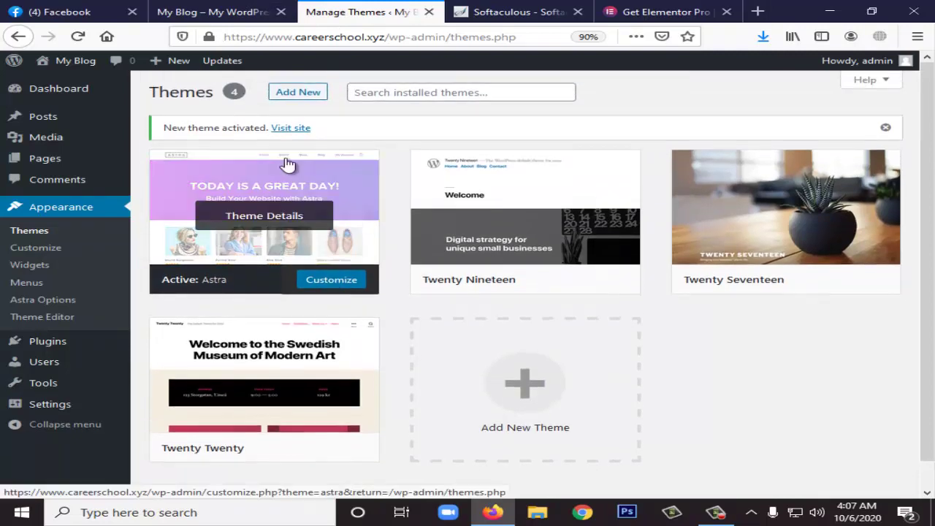
{"action": "left_click", "coordinate": [262, 6]}
{"action": "left_click", "coordinate": [78, 36]}
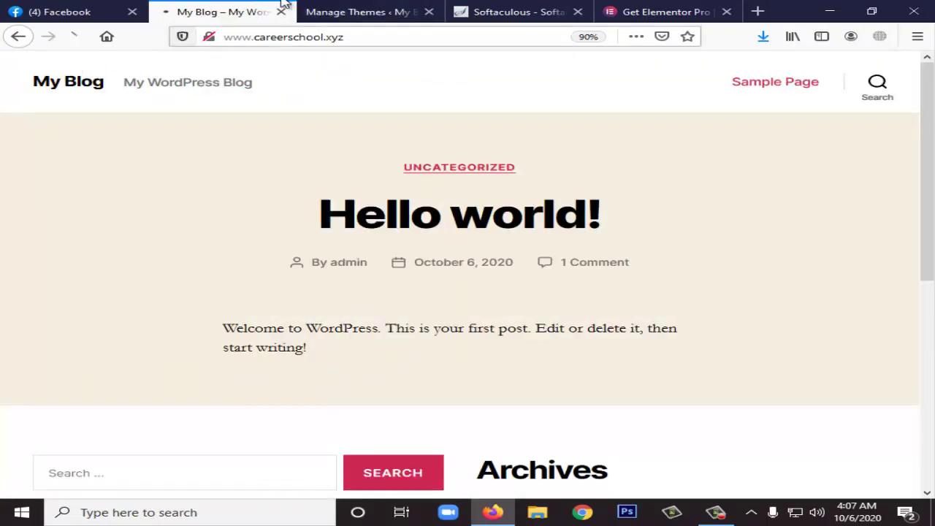
{"action": "left_click", "coordinate": [351, 7]}
Step: Open the Upload Plugin panel under Plugins > Add New, checking the Astra front page
{"action": "mouse_move", "coordinate": [75, 341]}
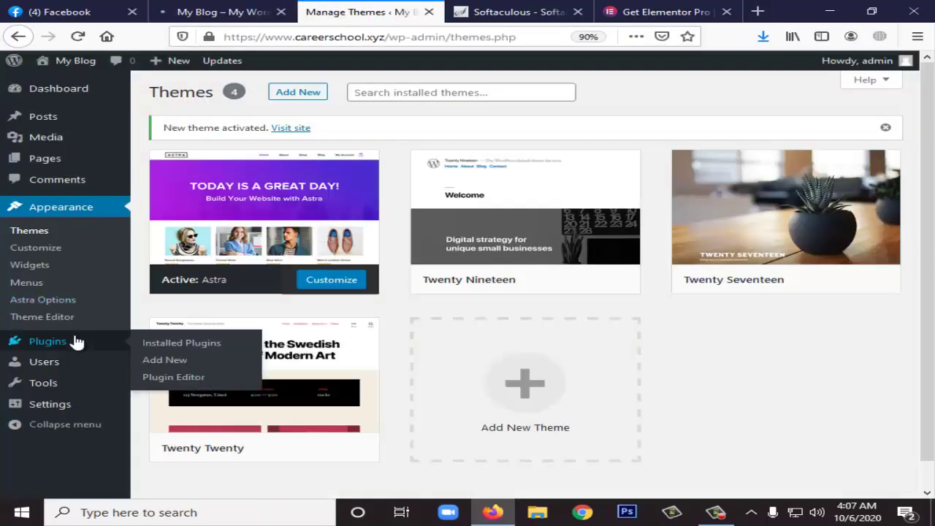
{"action": "left_click", "coordinate": [175, 361]}
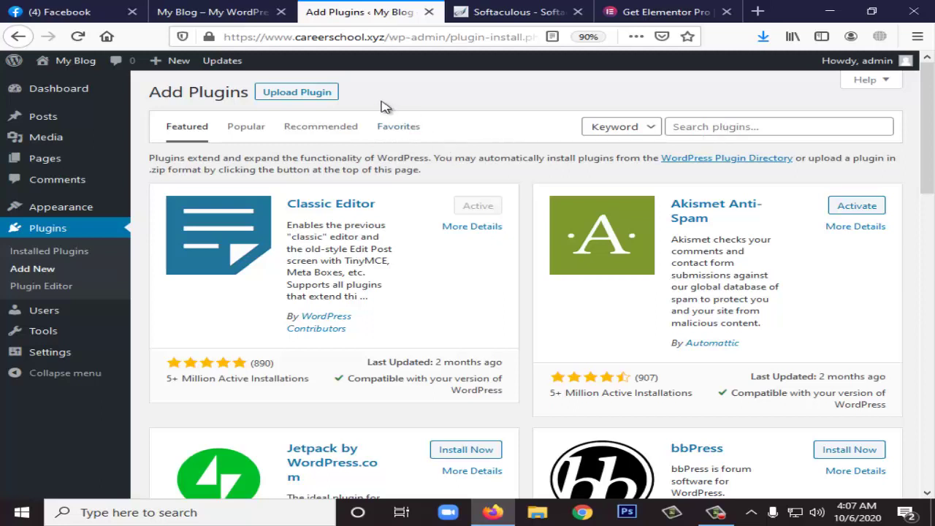
{"action": "left_click", "coordinate": [316, 97]}
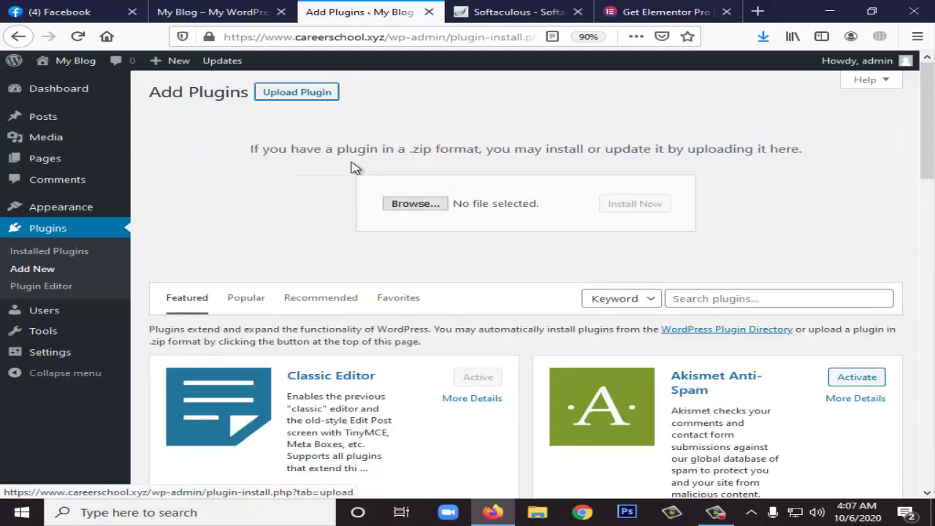
{"action": "left_click", "coordinate": [231, 6]}
{"action": "left_click", "coordinate": [343, 9]}
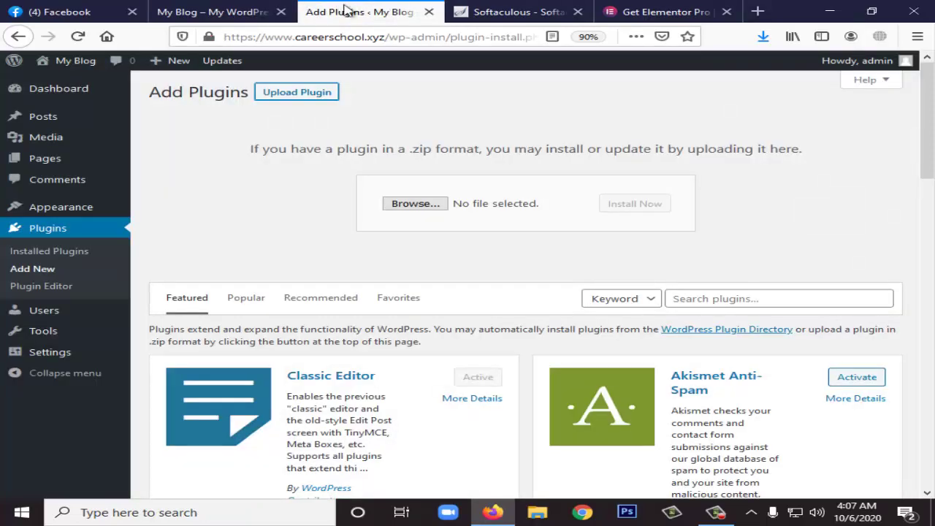
{"action": "left_click", "coordinate": [184, 11]}
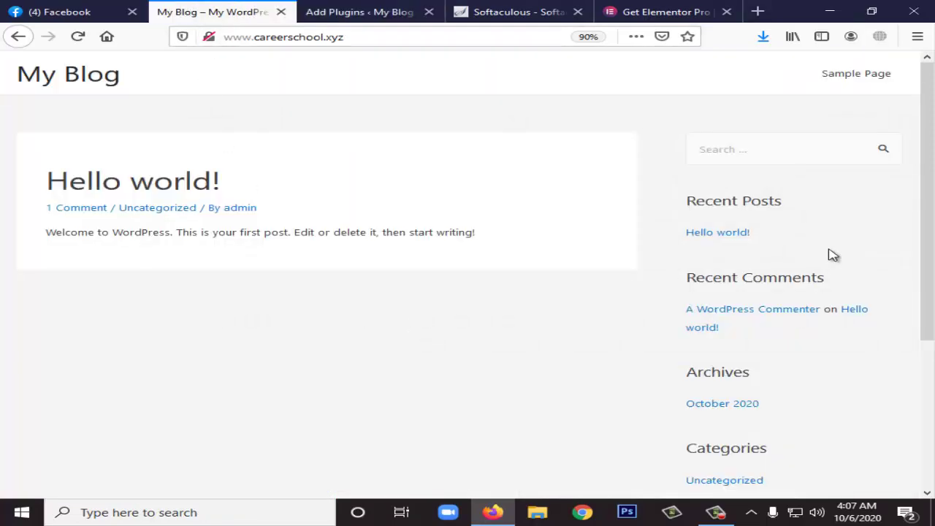
{"action": "left_click", "coordinate": [379, 21]}
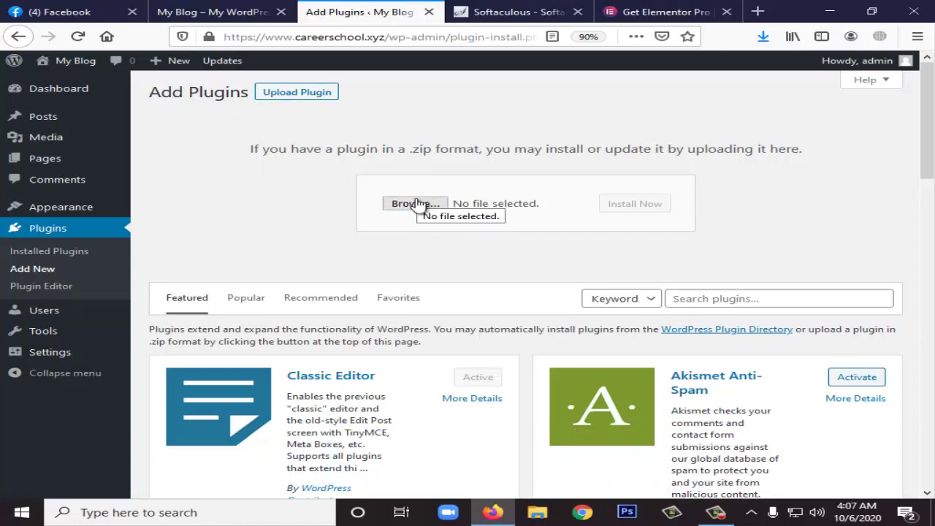
{"action": "left_click", "coordinate": [512, 12]}
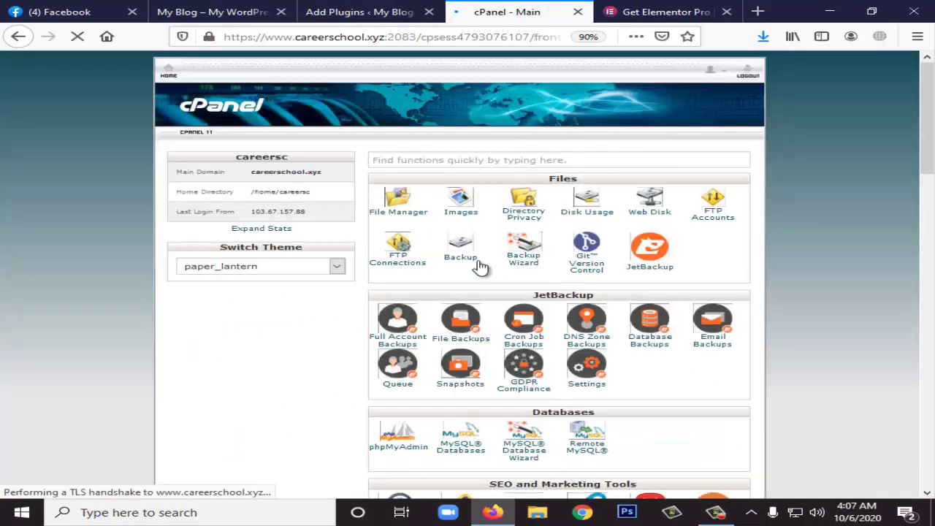
Step: In cPanel File Manager, open public_html > wp-content > plugins
{"action": "left_click", "coordinate": [400, 213]}
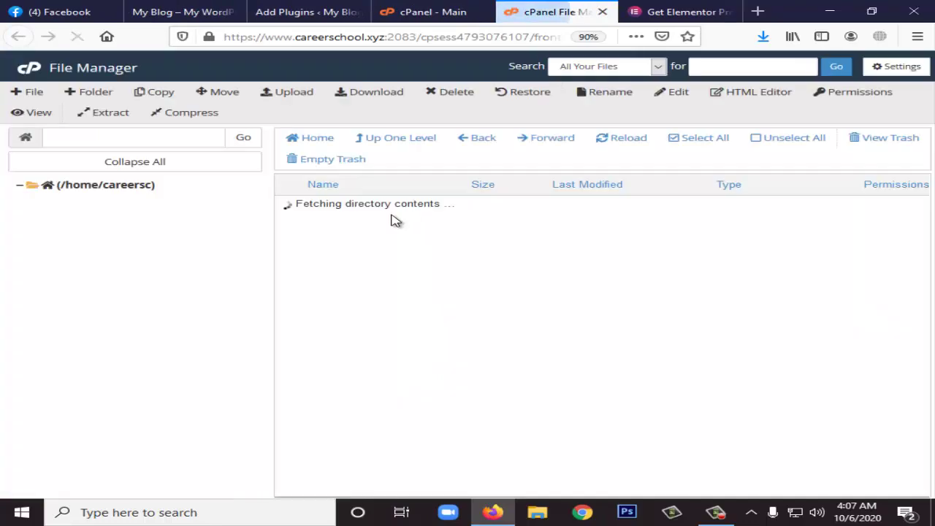
{"action": "double_click", "coordinate": [373, 303]}
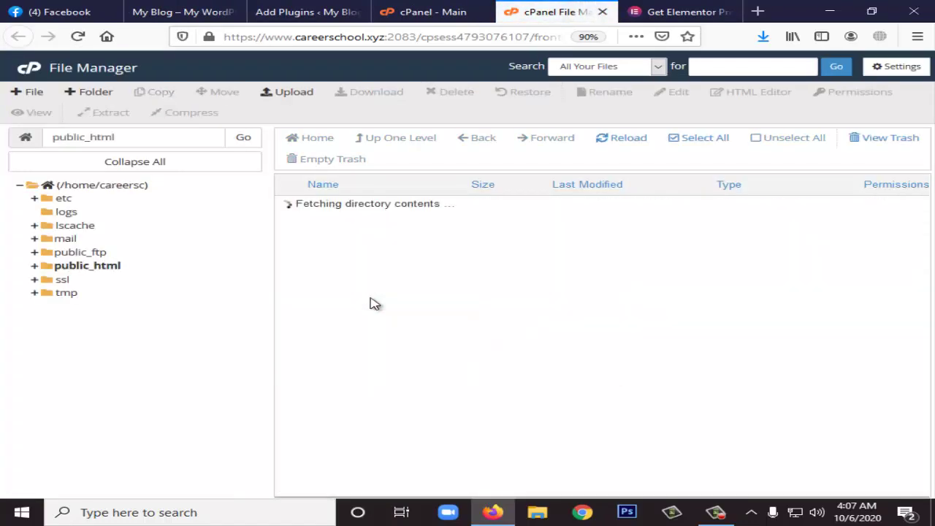
{"action": "double_click", "coordinate": [386, 225]}
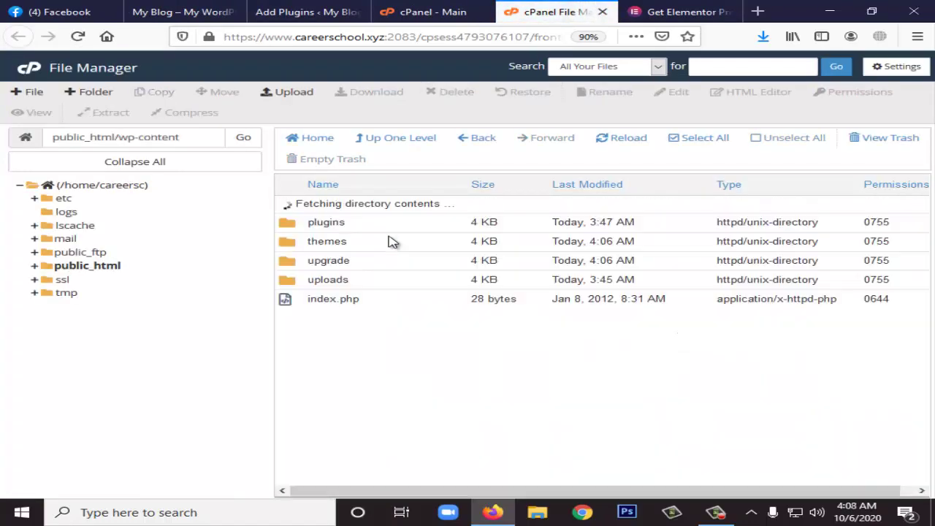
{"action": "double_click", "coordinate": [357, 209]}
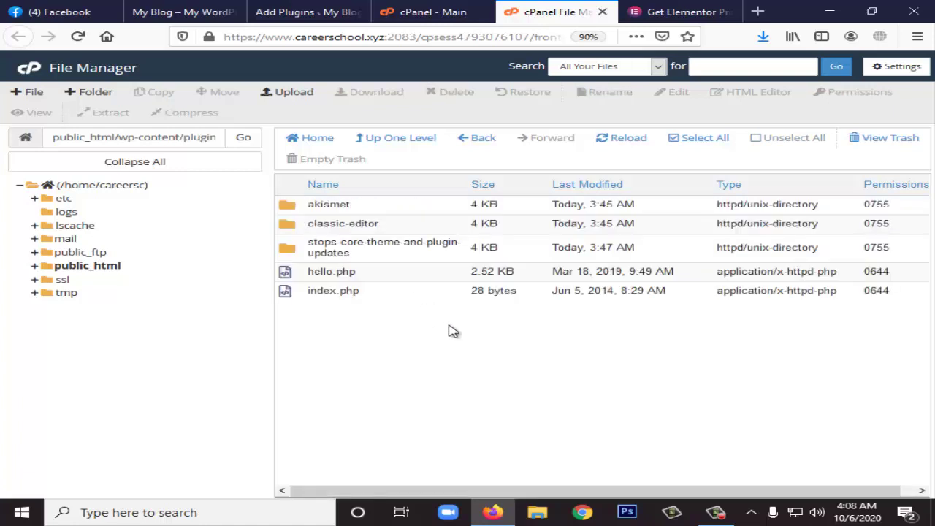
Step: Upload elementor-3.0.7.zip into the plugins folder and return to the file listing
{"action": "left_click", "coordinate": [286, 93]}
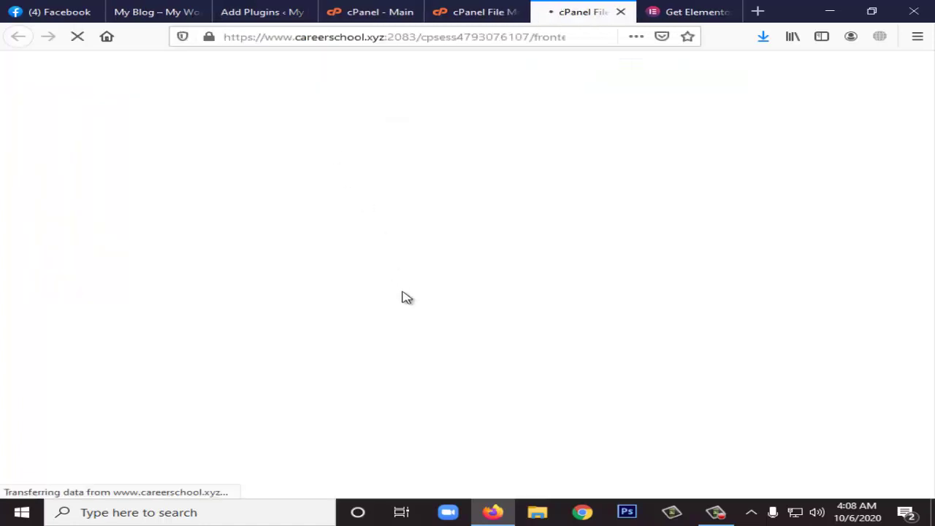
{"action": "left_click", "coordinate": [407, 297]}
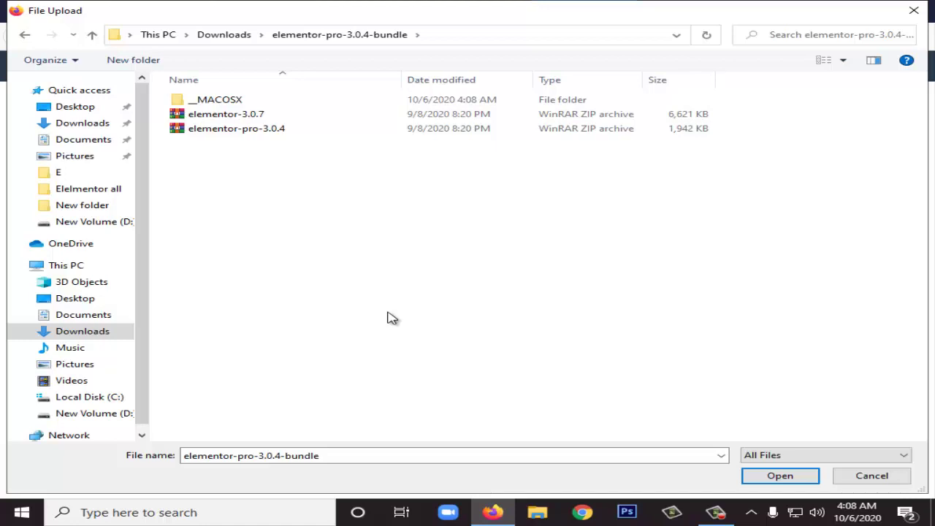
{"action": "key", "text": "Down"}
{"action": "key", "text": "Up"}
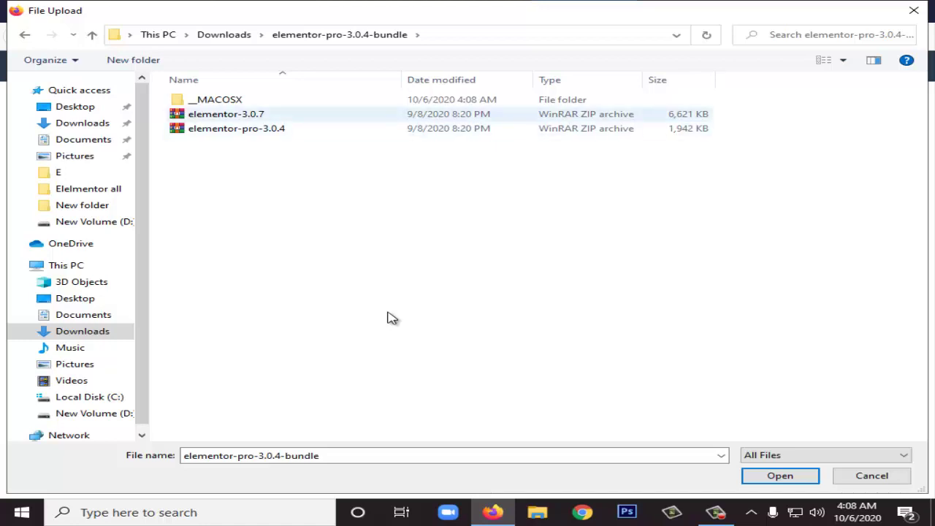
{"action": "key", "text": "Down"}
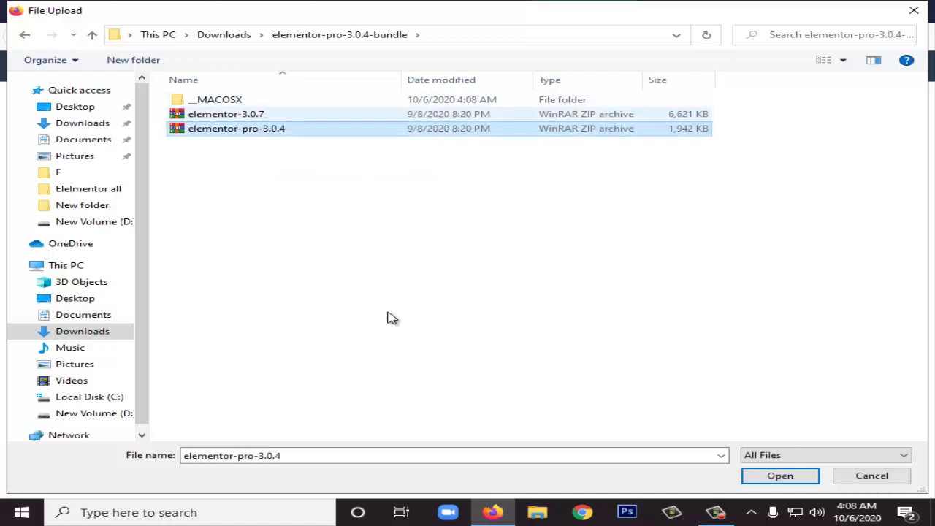
{"action": "key", "text": "Up"}
{"action": "key", "text": "Return"}
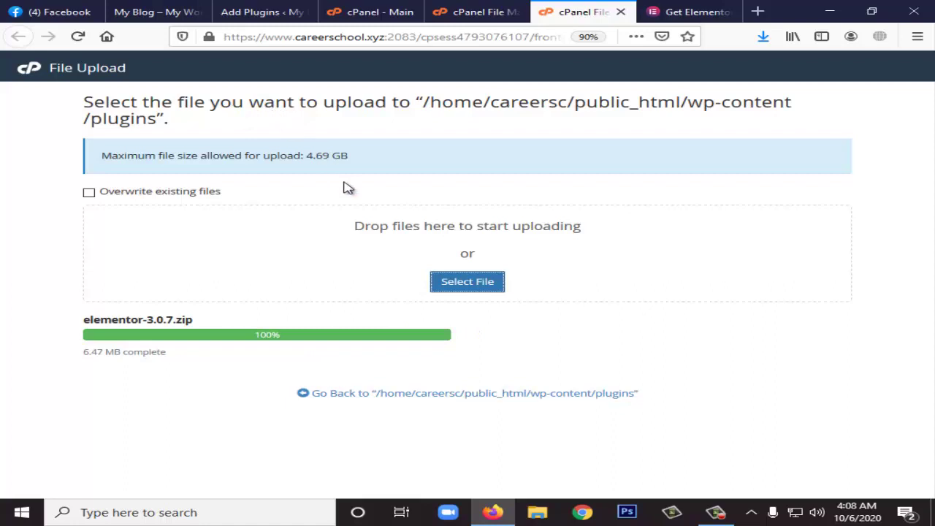
{"action": "key", "text": "Tab"}
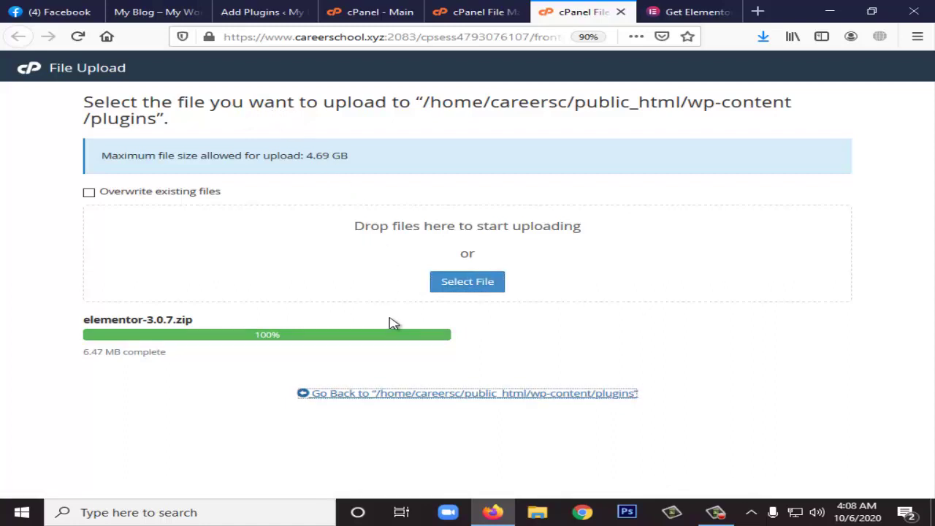
{"action": "key", "text": "Return"}
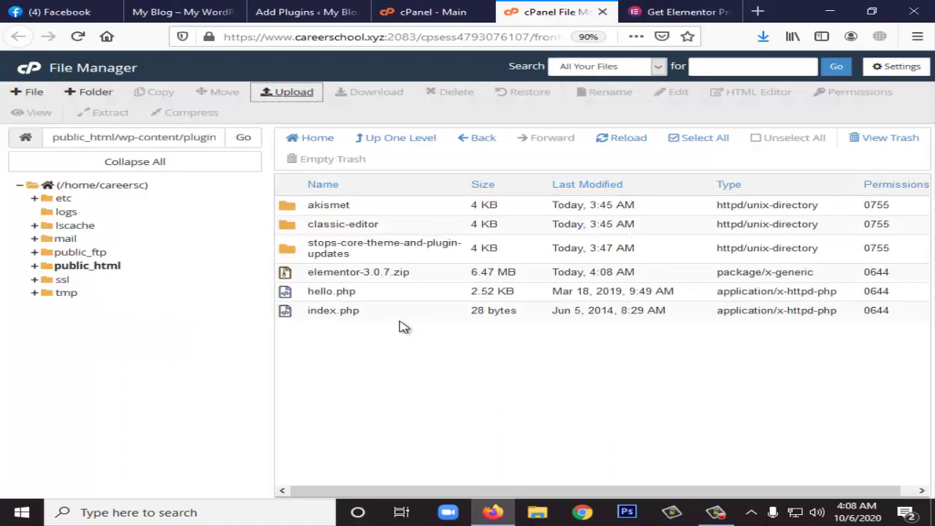
Step: Extract elementor-3.0.7.zip into the plugins folder
{"action": "right_click", "coordinate": [399, 273]}
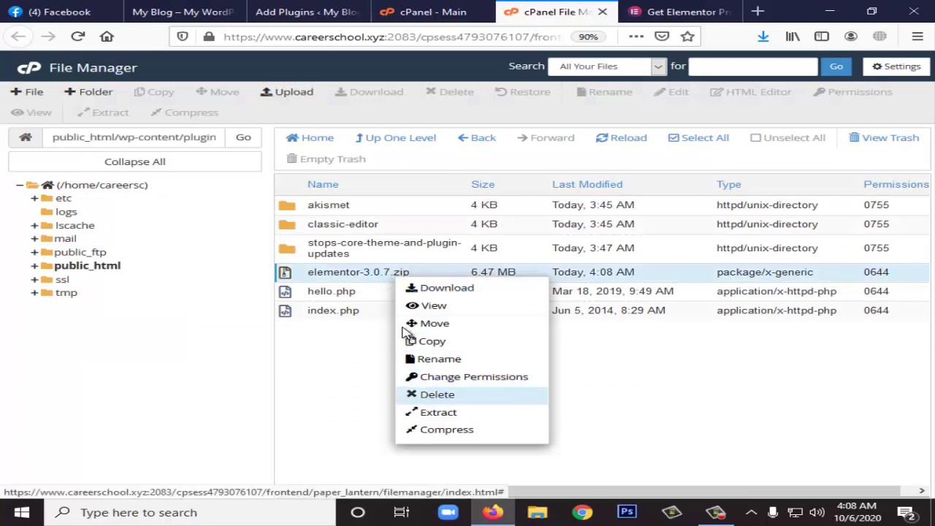
{"action": "key", "text": "Return"}
{"action": "key", "text": "Return"}
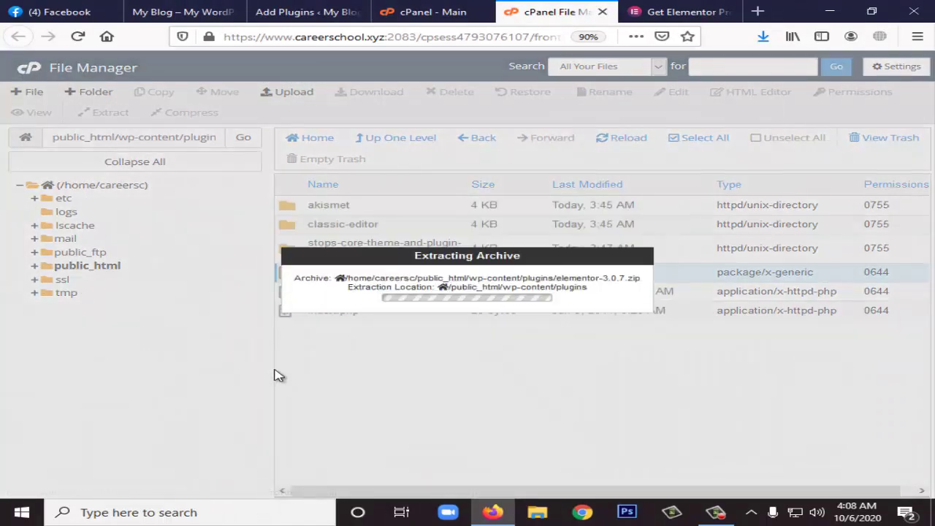
{"action": "key", "text": "Return"}
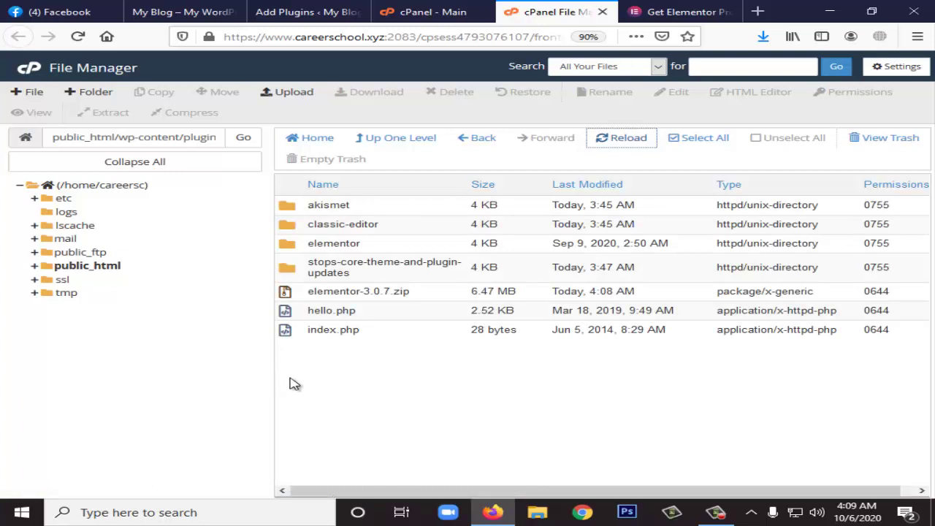
Step: Delete elementor-3.0.7.zip and return to the plugins upload page
{"action": "right_click", "coordinate": [376, 293]}
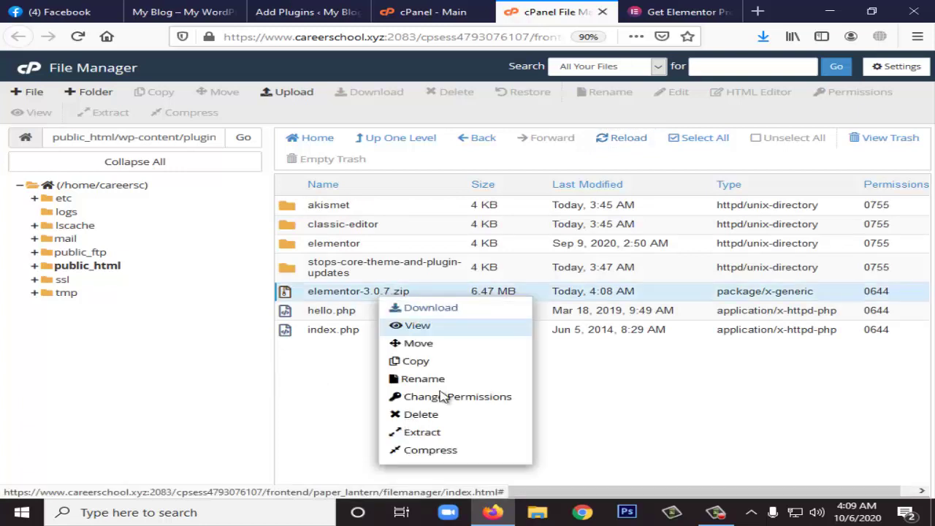
{"action": "left_click", "coordinate": [438, 414]}
{"action": "key", "text": "Return"}
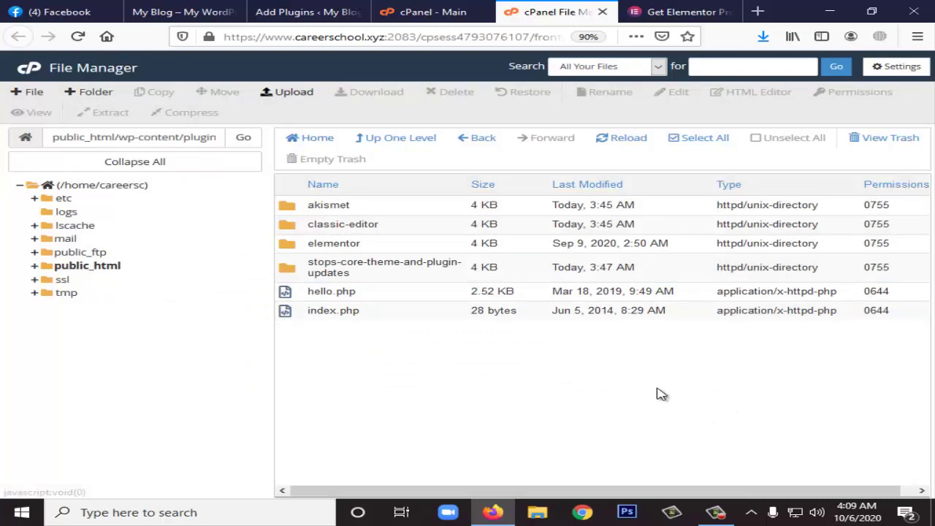
{"action": "left_click", "coordinate": [288, 91]}
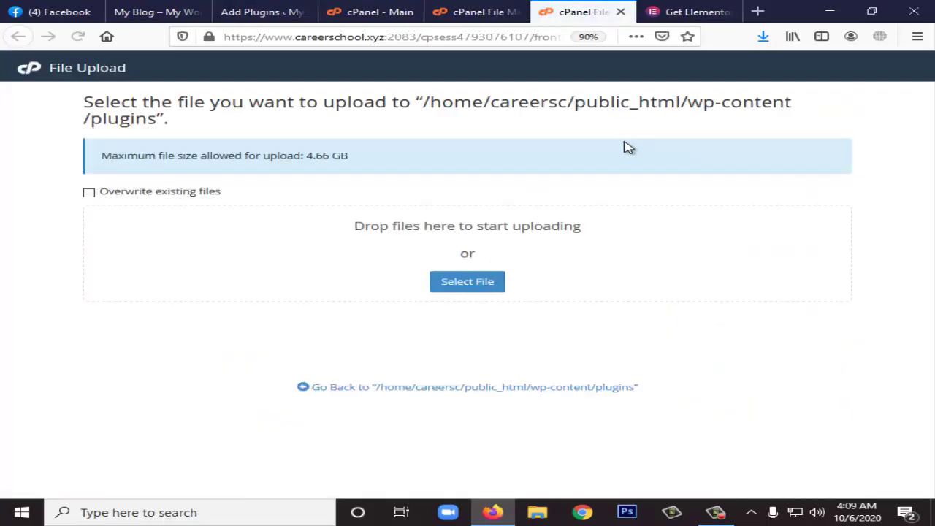
Step: Upload the elementor-pro-3.0.4 archive into the plugins folder
{"action": "left_click", "coordinate": [356, 272]}
{"action": "key", "text": "Return"}
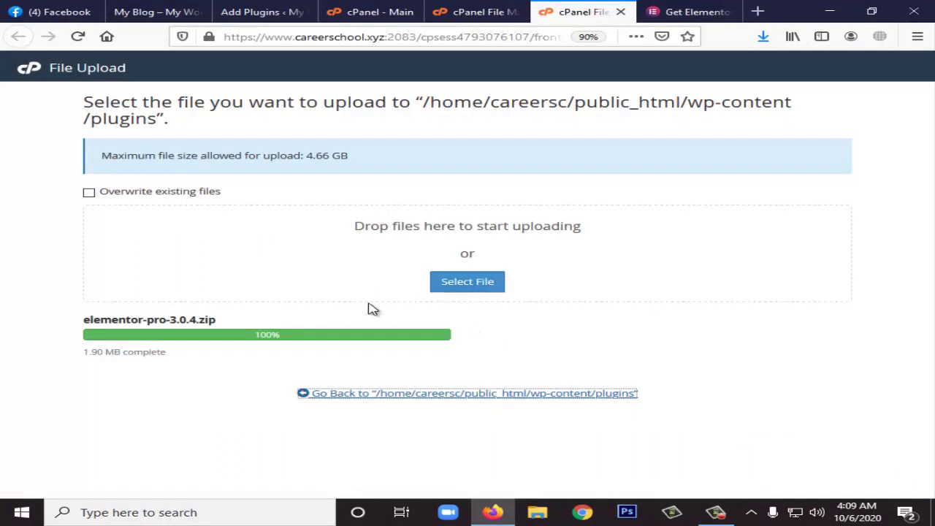
{"action": "key", "text": "ctrl+w"}
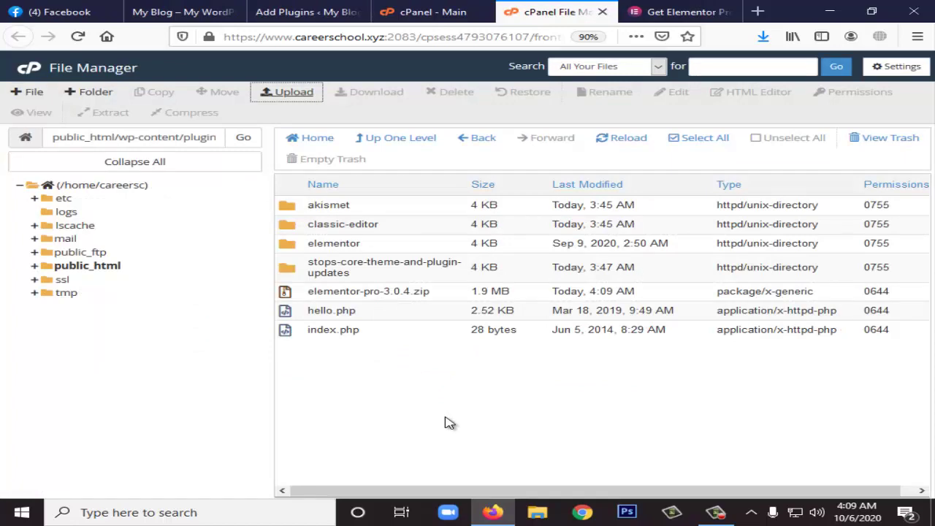
Step: Extract elementor-pro-3.0.4.zip into the plugins folder
{"action": "right_click", "coordinate": [401, 293]}
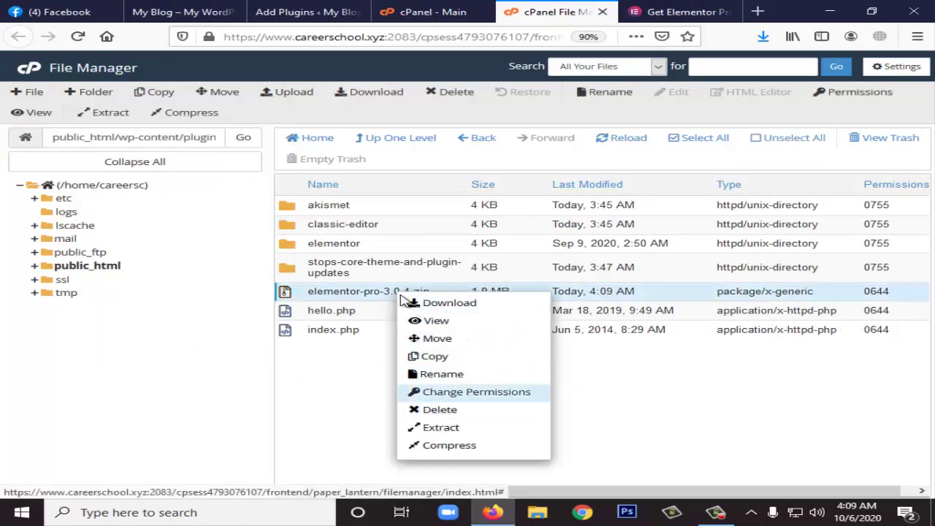
{"action": "left_click", "coordinate": [431, 428]}
{"action": "left_click", "coordinate": [581, 337]}
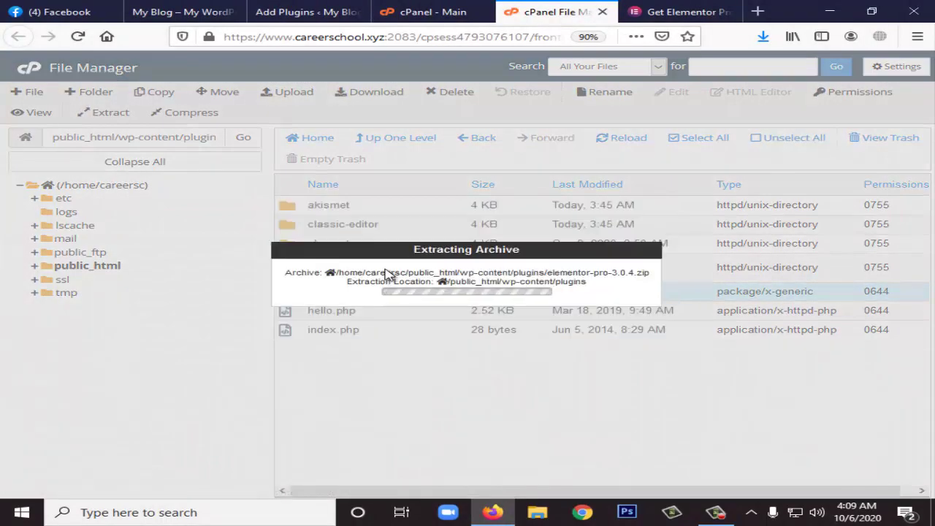
{"action": "key", "text": "Escape"}
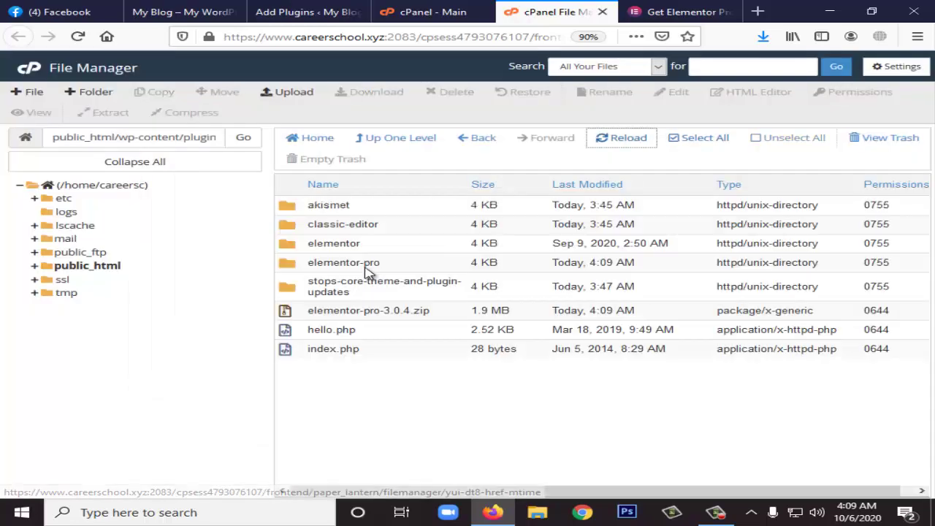
Step: Delete elementor-pro-3.0.4.zip and go back to the WordPress Add Plugins page
{"action": "right_click", "coordinate": [398, 312]}
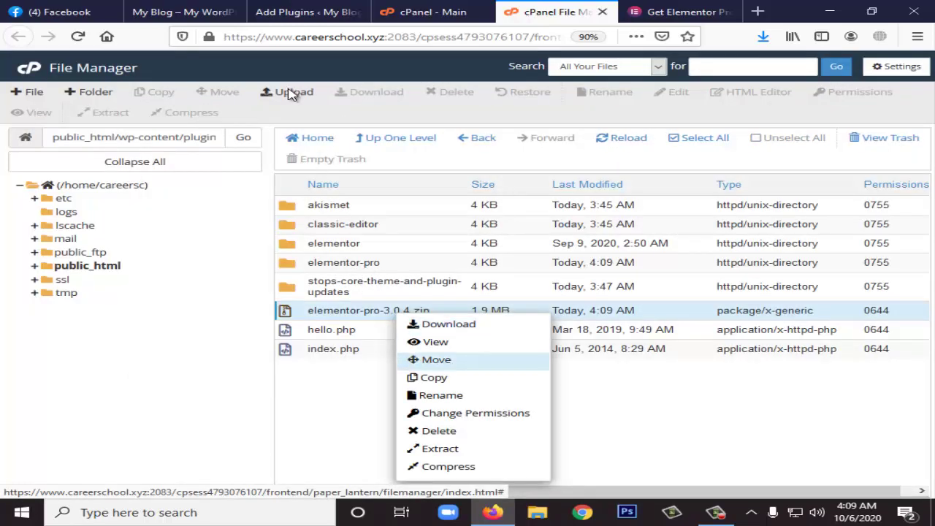
{"action": "key", "text": "Return"}
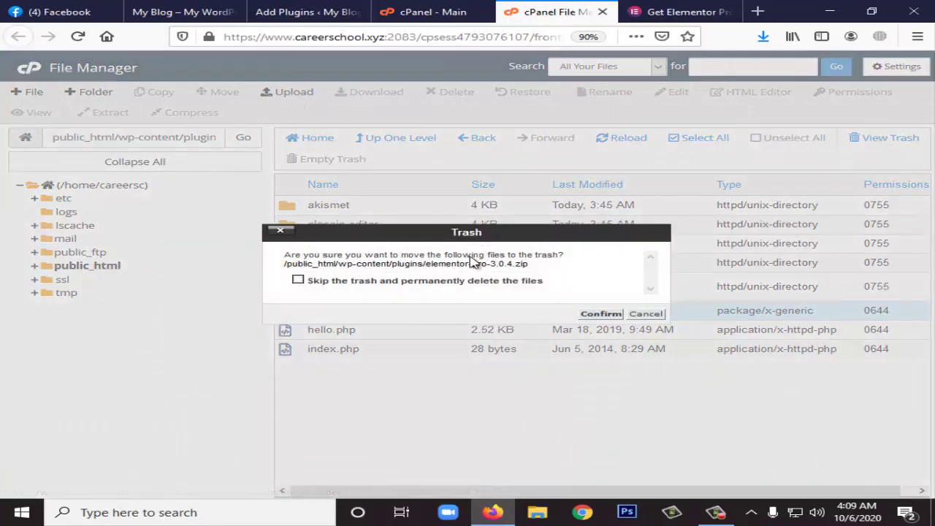
{"action": "key", "text": "Return"}
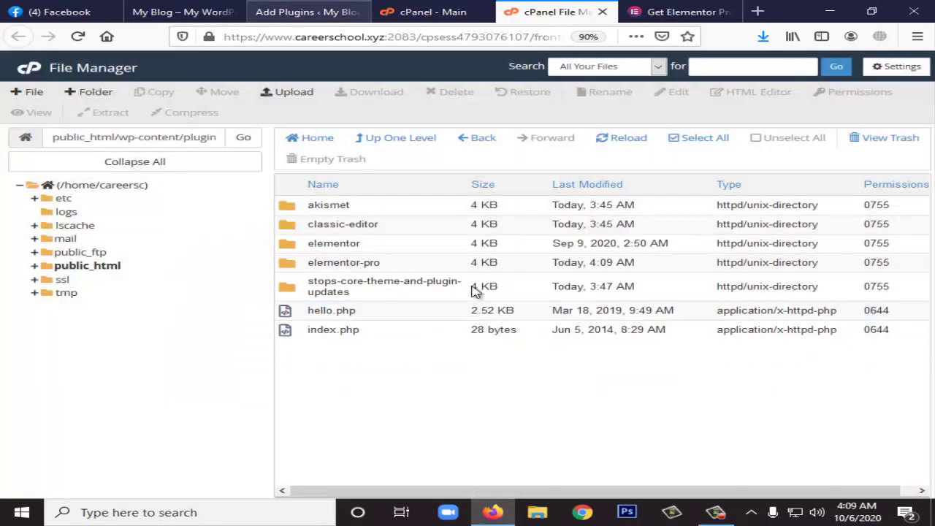
{"action": "key", "text": "ctrl+shift+Tab"}
{"action": "key", "text": "ctrl+shift+Tab"}
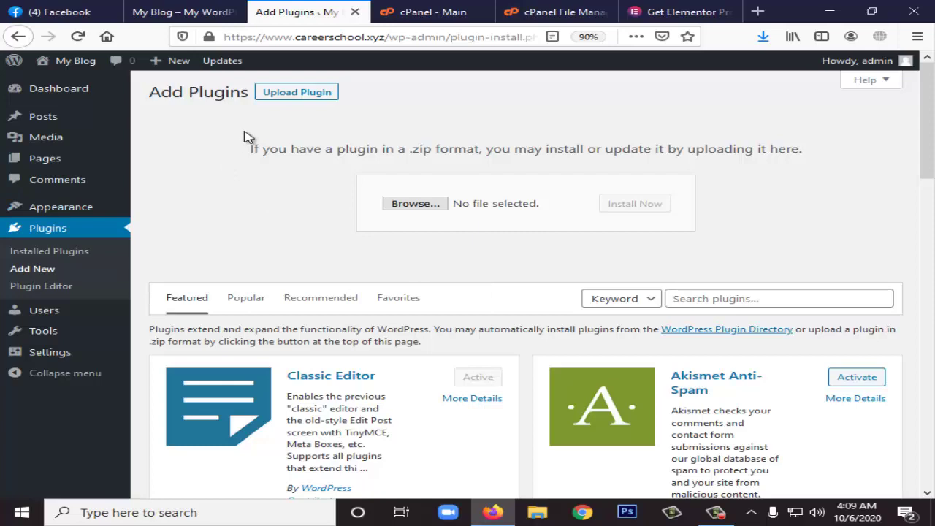
Step: Activate the Elementor 3.0.7 plugin from Installed Plugins
{"action": "key", "text": "Tab"}
{"action": "key", "text": "Return"}
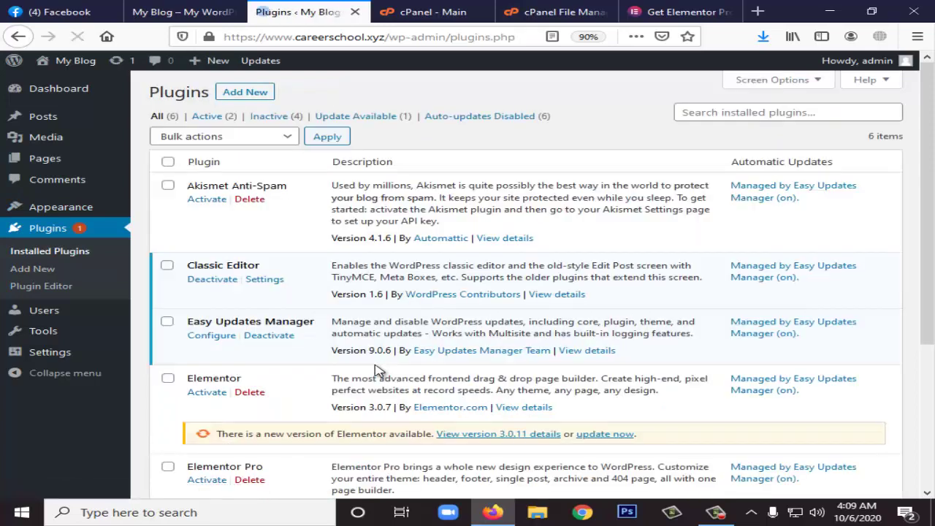
{"action": "scroll", "coordinate": [440, 387], "scroll_direction": "down", "scroll_amount": 3}
{"action": "key", "text": "Tab"}
{"action": "key", "text": "Tab"}
{"action": "key", "text": "Tab"}
{"action": "key", "text": "Tab"}
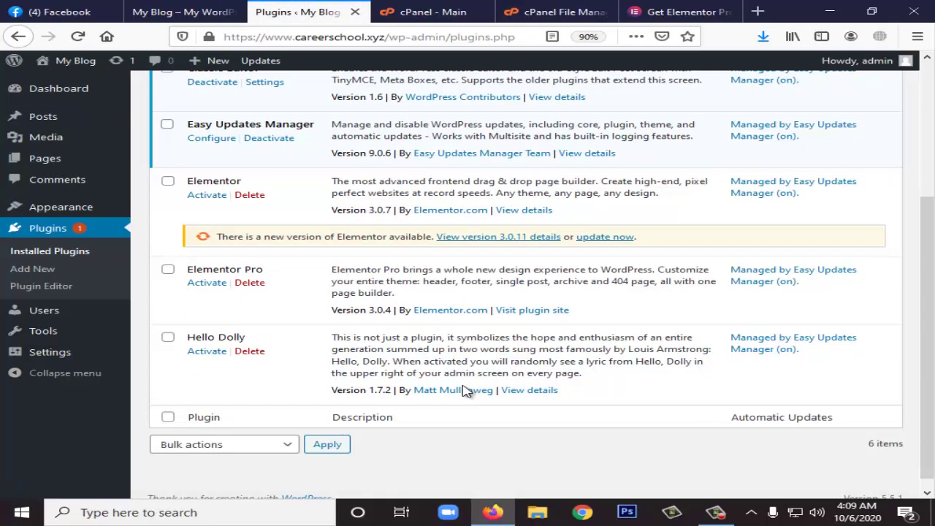
{"action": "key", "text": "Return"}
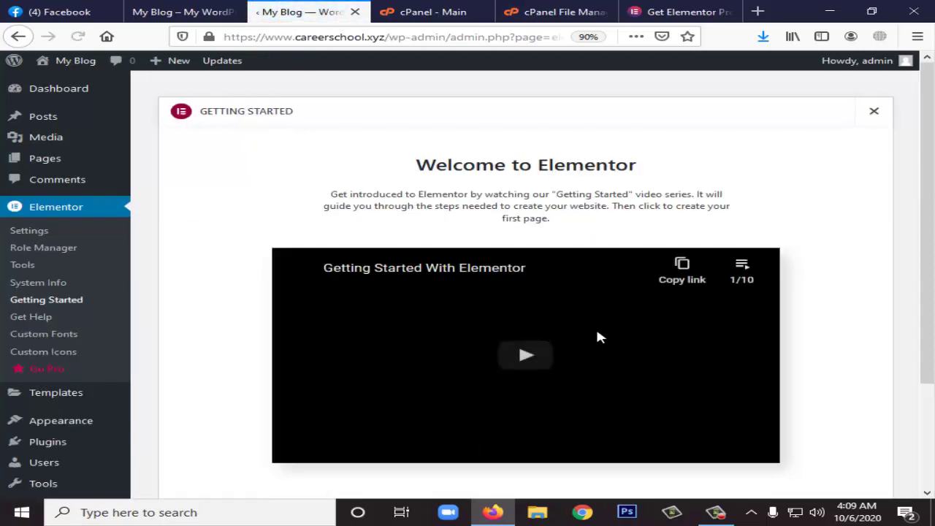
Step: Activate Elementor Pro 3.0.4, then return to the admin Dashboard
{"action": "scroll", "coordinate": [598, 337], "scroll_direction": "down", "scroll_amount": 3}
{"action": "scroll", "coordinate": [628, 292], "scroll_direction": "up", "scroll_amount": 3}
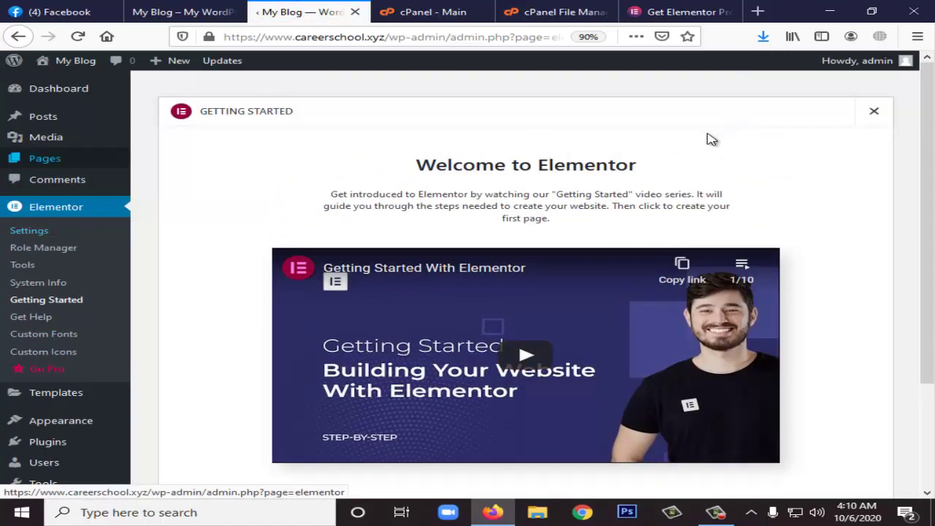
{"action": "scroll", "coordinate": [44, 395], "scroll_direction": "down", "scroll_amount": 2}
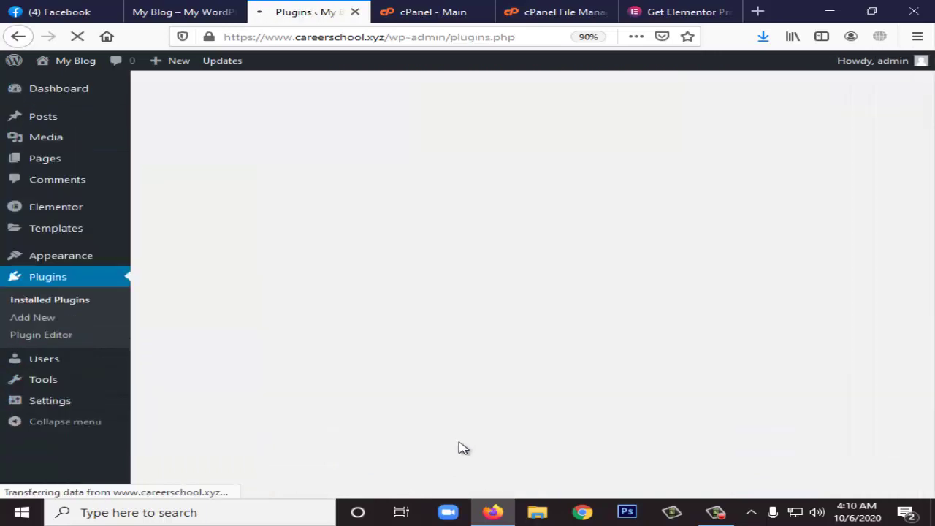
{"action": "scroll", "coordinate": [589, 360], "scroll_direction": "down", "scroll_amount": 4}
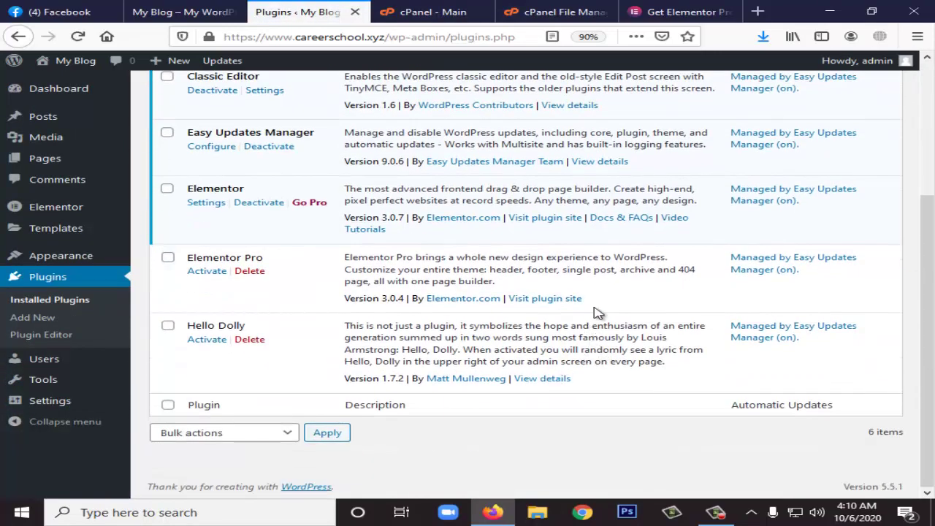
{"action": "left_click", "coordinate": [207, 270]}
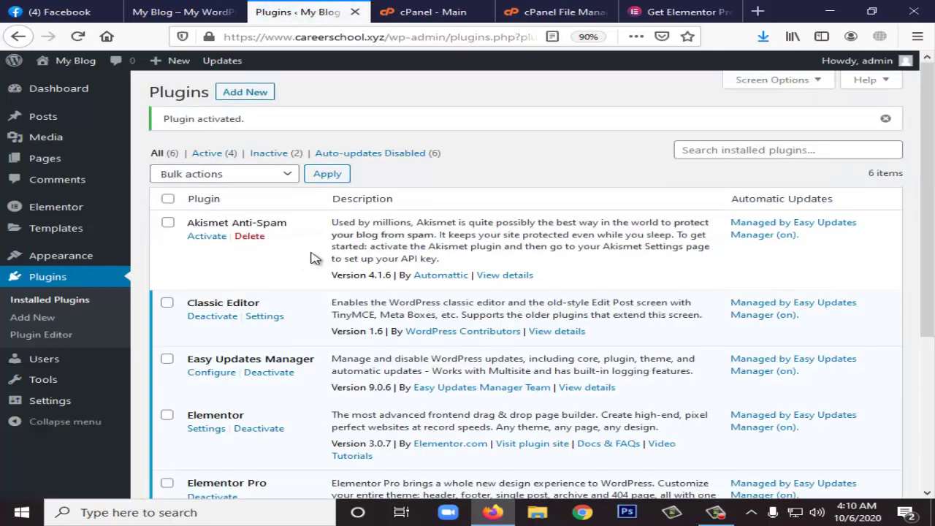
{"action": "scroll", "coordinate": [251, 236], "scroll_direction": "down", "scroll_amount": 4}
{"action": "scroll", "coordinate": [266, 236], "scroll_direction": "up", "scroll_amount": 4}
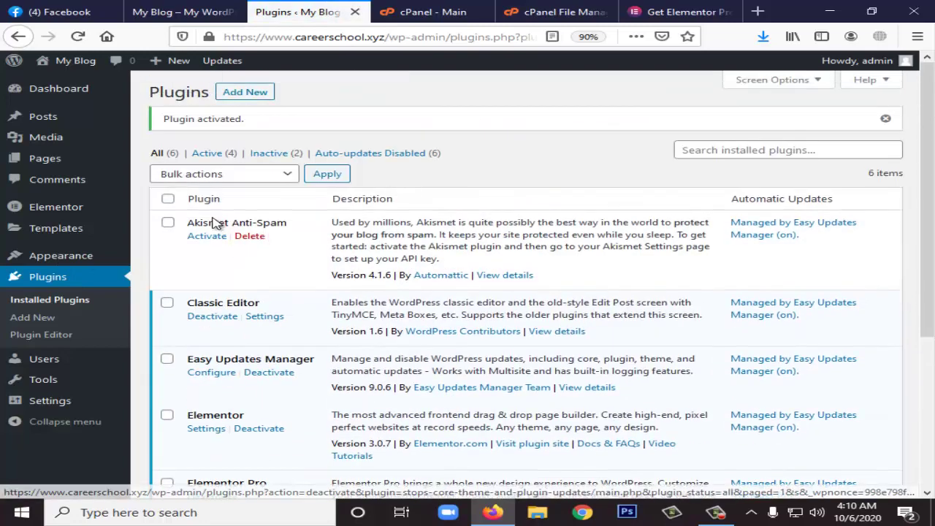
{"action": "key", "text": "shift+Tab"}
{"action": "key", "text": "shift+Tab"}
{"action": "key", "text": "Return"}
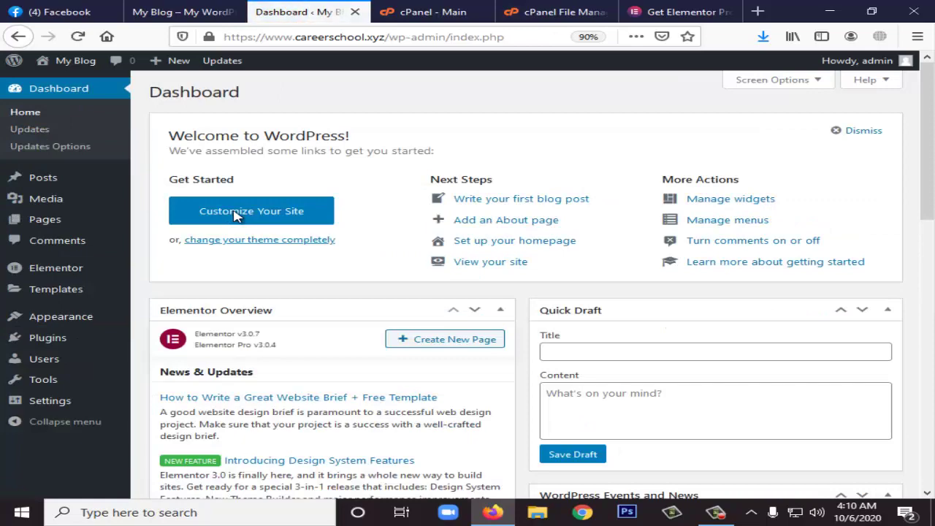
Step: Open Easy Updates Manager's per-plugin update settings
{"action": "scroll", "coordinate": [238, 214], "scroll_direction": "down", "scroll_amount": 3}
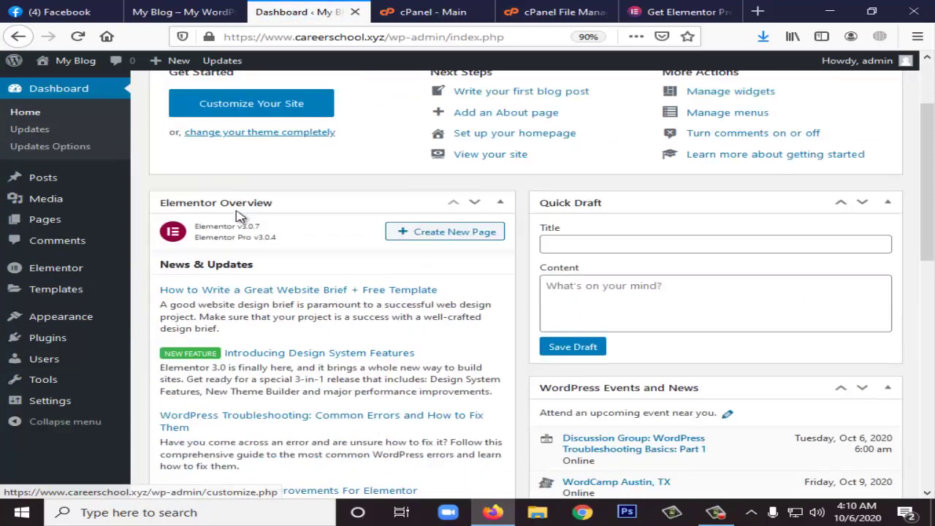
{"action": "scroll", "coordinate": [461, 202], "scroll_direction": "up", "scroll_amount": 2}
{"action": "key", "text": "Tab"}
{"action": "key", "text": "Return"}
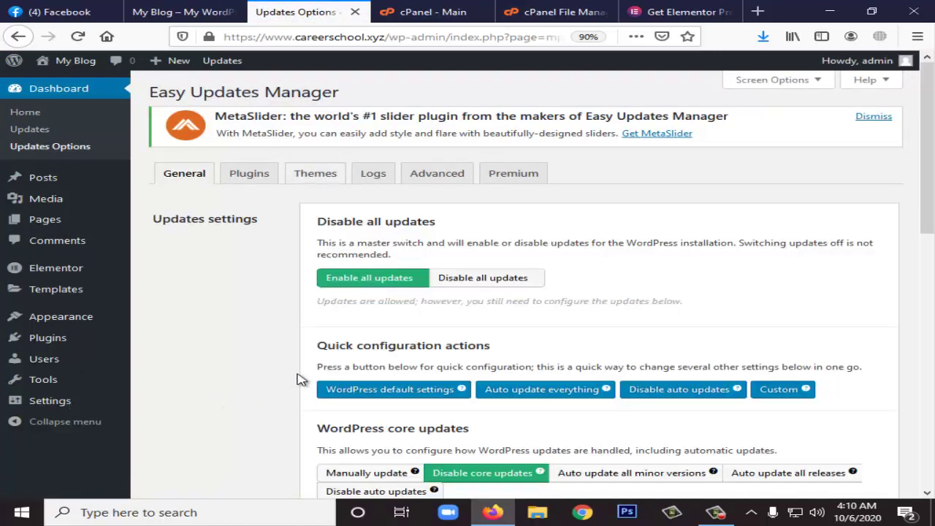
{"action": "key", "text": "Tab"}
{"action": "key", "text": "Return"}
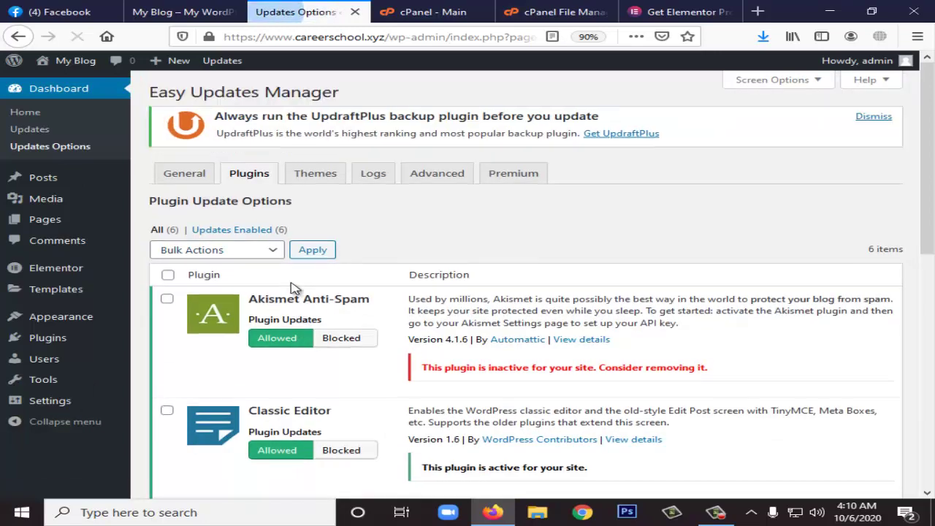
Step: Turn plugin updates off for Elementor and Elementor Pro via Bulk Actions
{"action": "scroll", "coordinate": [304, 314], "scroll_direction": "down", "scroll_amount": 5}
{"action": "left_click", "coordinate": [207, 290]}
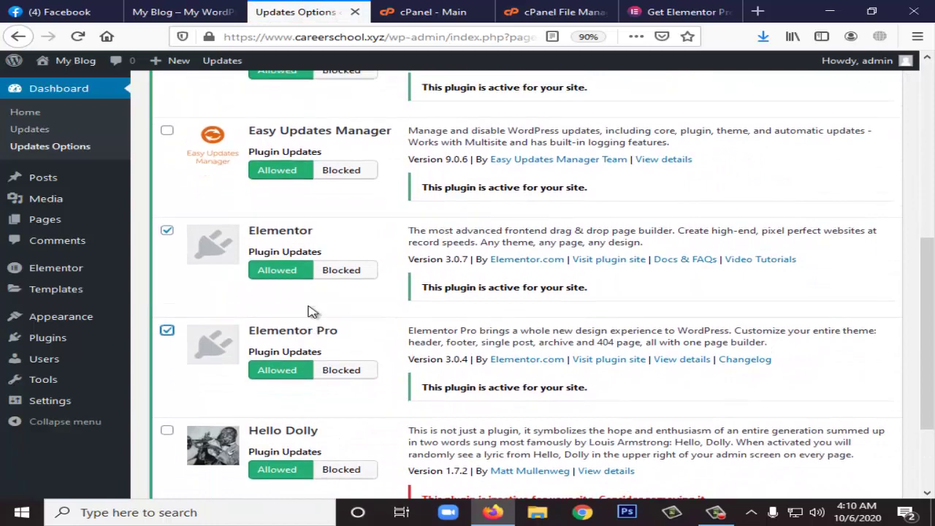
{"action": "scroll", "coordinate": [308, 312], "scroll_direction": "up", "scroll_amount": 10}
{"action": "key", "text": "alt+Down"}
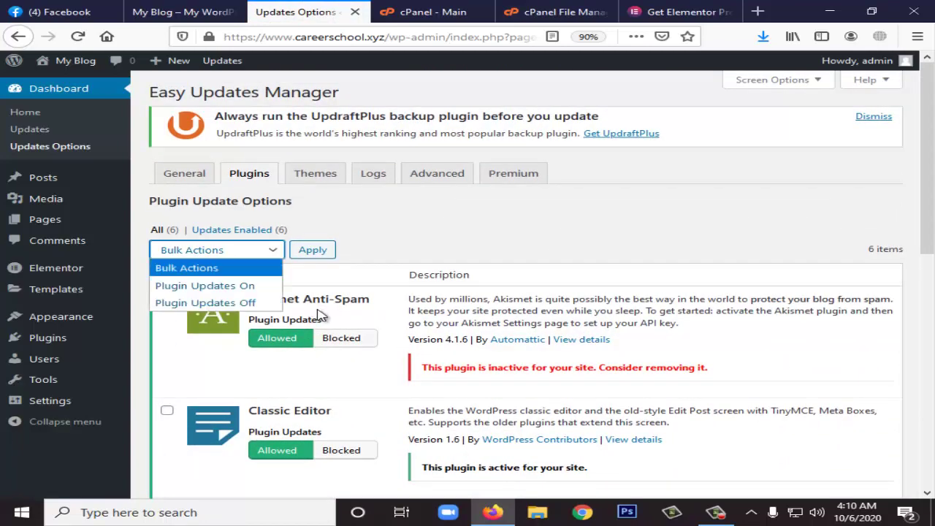
{"action": "key", "text": "Down"}
{"action": "key", "text": "Down"}
{"action": "key", "text": "Return"}
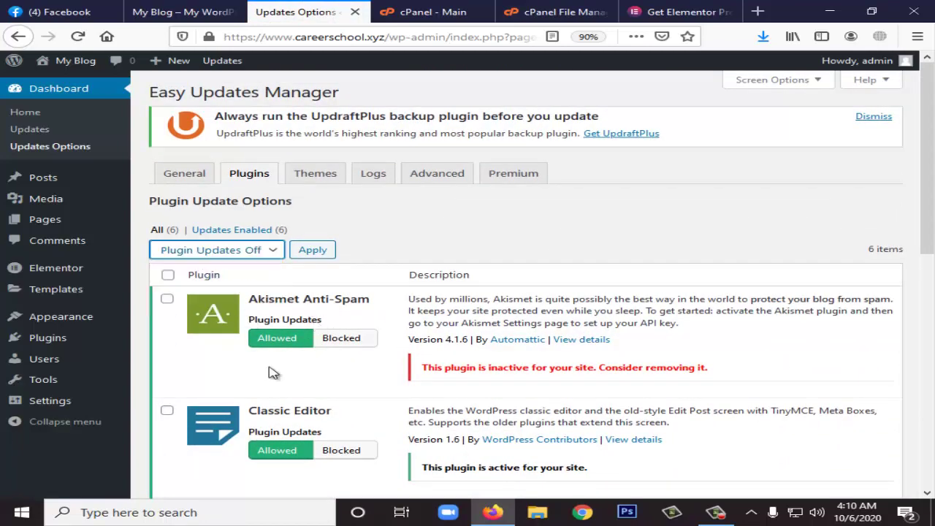
{"action": "key", "text": "Tab"}
{"action": "key", "text": "Return"}
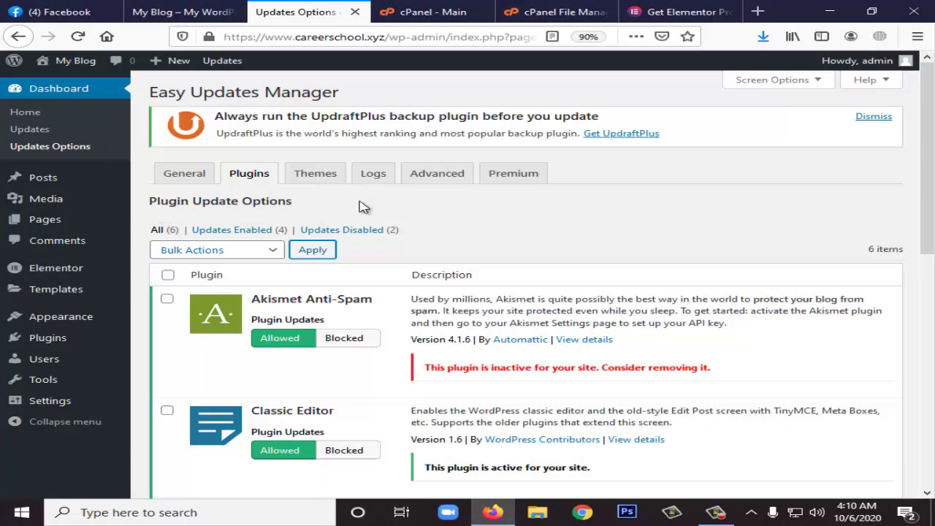
Step: Review general update settings (core disabled, others manual) and return to the Dashboard
{"action": "key", "text": "shift+Tab"}
{"action": "key", "text": "shift+Tab"}
{"action": "key", "text": "shift+Tab"}
{"action": "key", "text": "shift+Tab"}
{"action": "key", "text": "shift+Tab"}
{"action": "key", "text": "shift+Tab"}
{"action": "key", "text": "shift+Tab"}
{"action": "key", "text": "shift+Tab"}
{"action": "key", "text": "shift+Tab"}
{"action": "key", "text": "shift+Tab"}
{"action": "key", "text": "Return"}
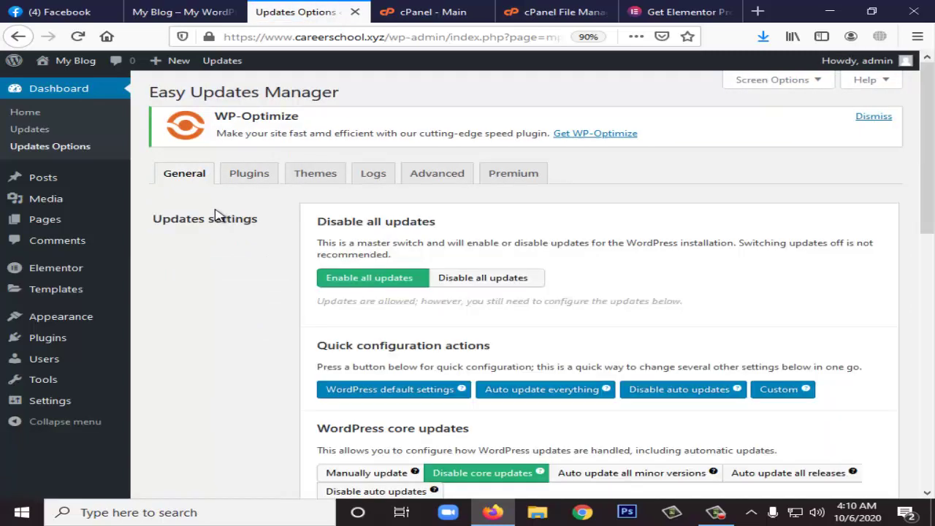
{"action": "scroll", "coordinate": [217, 214], "scroll_direction": "down", "scroll_amount": 3}
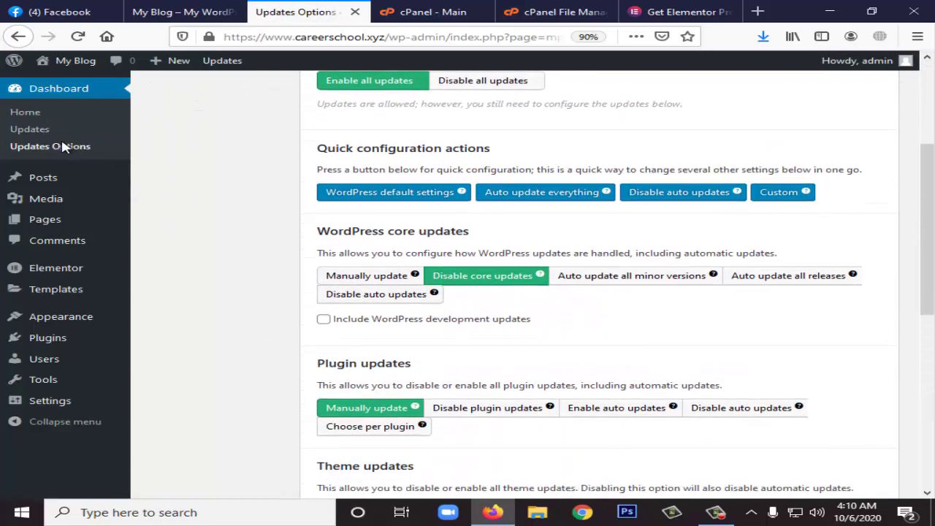
{"action": "scroll", "coordinate": [358, 248], "scroll_direction": "down", "scroll_amount": 3}
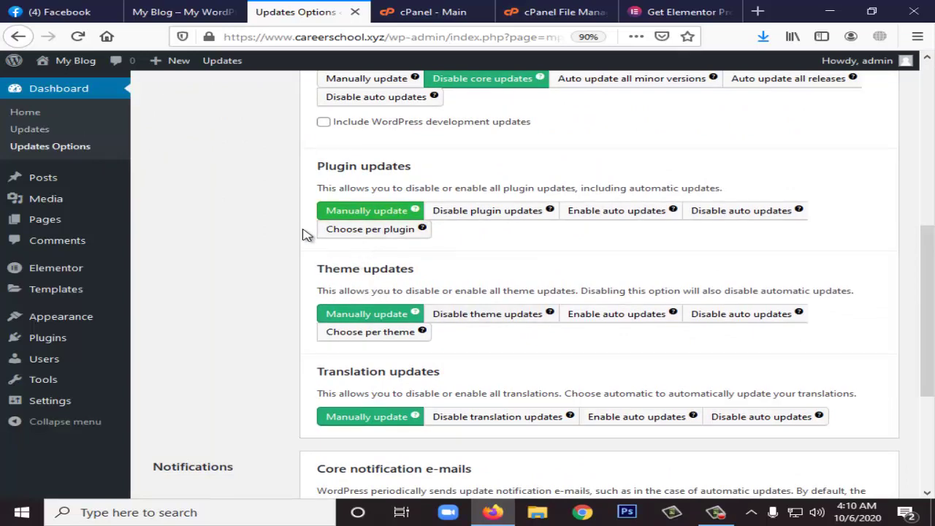
{"action": "scroll", "coordinate": [311, 231], "scroll_direction": "down", "scroll_amount": 3}
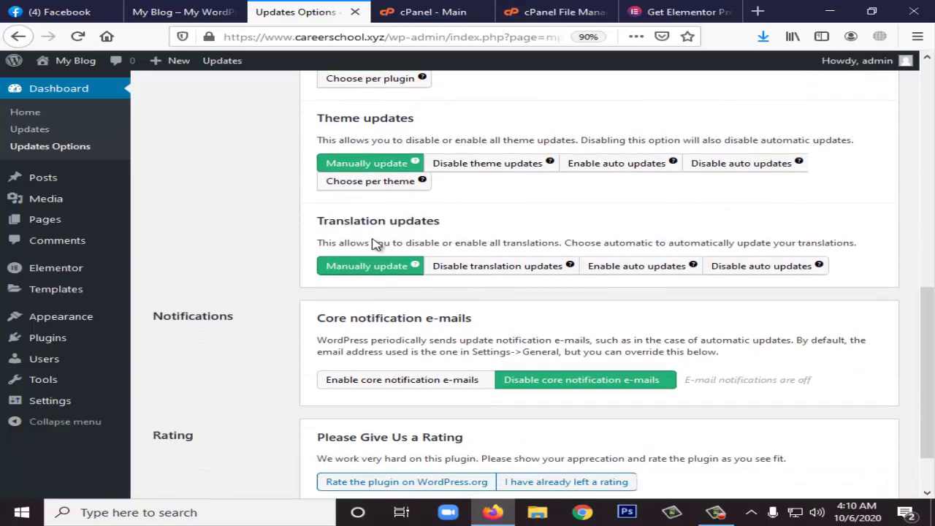
{"action": "scroll", "coordinate": [249, 182], "scroll_direction": "up", "scroll_amount": 10}
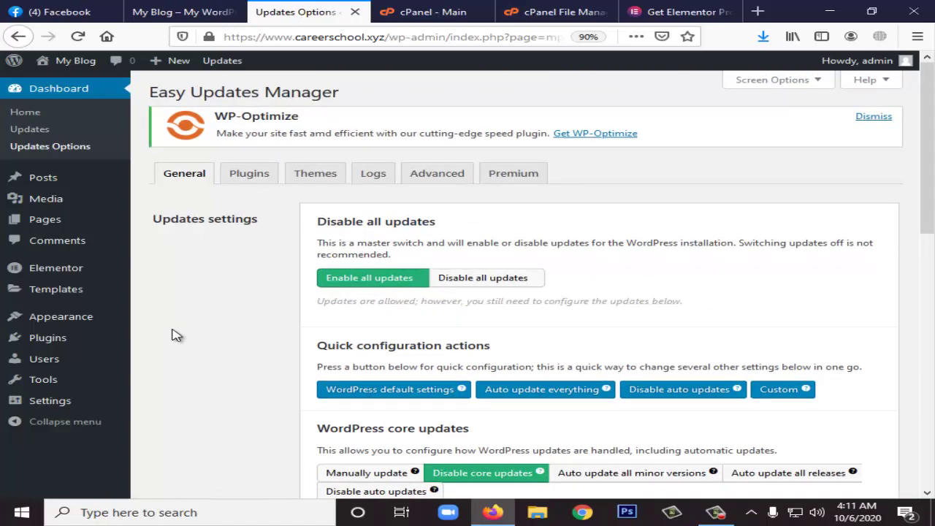
{"action": "key", "text": "F5"}
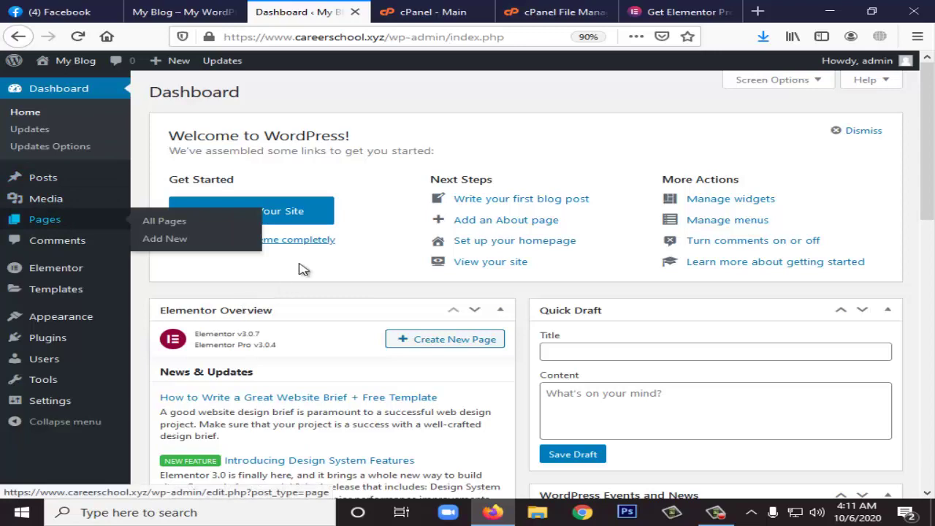
Step: Check the live My Blog front page
{"action": "key", "text": "ctrl+Page_Up"}
{"action": "scroll", "coordinate": [287, 287], "scroll_direction": "down", "scroll_amount": 2}
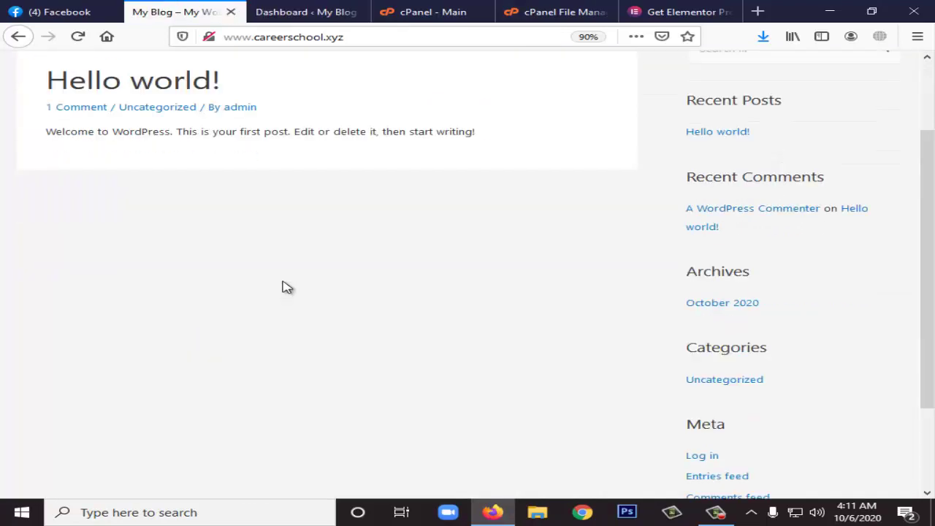
{"action": "scroll", "coordinate": [285, 286], "scroll_direction": "down", "scroll_amount": 3}
{"action": "scroll", "coordinate": [288, 278], "scroll_direction": "up", "scroll_amount": 5}
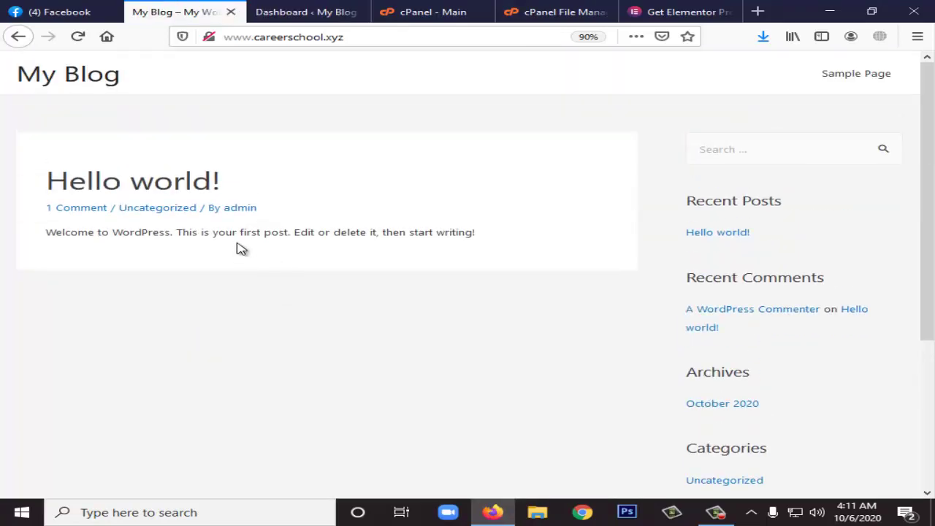
{"action": "scroll", "coordinate": [215, 175], "scroll_direction": "down", "scroll_amount": 3}
{"action": "scroll", "coordinate": [202, 176], "scroll_direction": "up", "scroll_amount": 3}
Step: Open the Pages list showing the Privacy Policy draft and Sample Page
{"action": "key", "text": "ctrl+Tab"}
{"action": "key", "text": "Tab"}
{"action": "key", "text": "Tab"}
{"action": "key", "text": "Tab"}
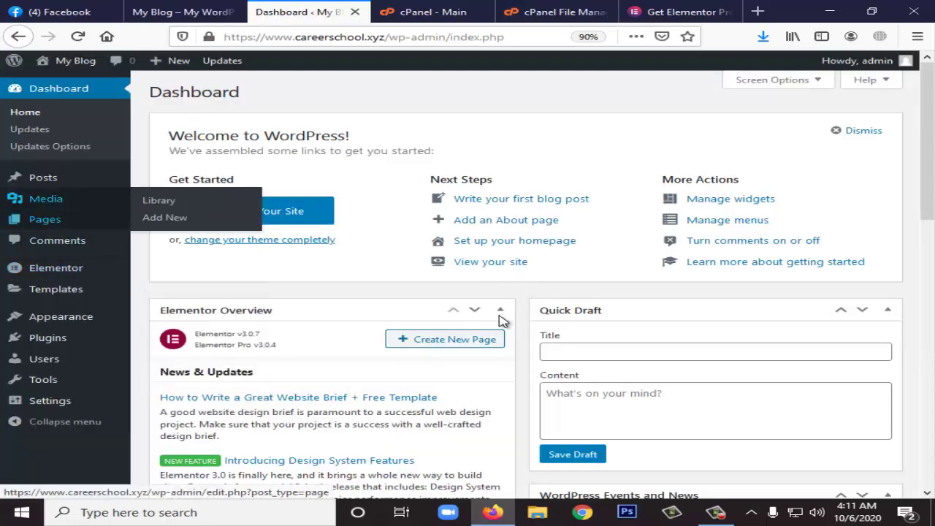
{"action": "key", "text": "Return"}
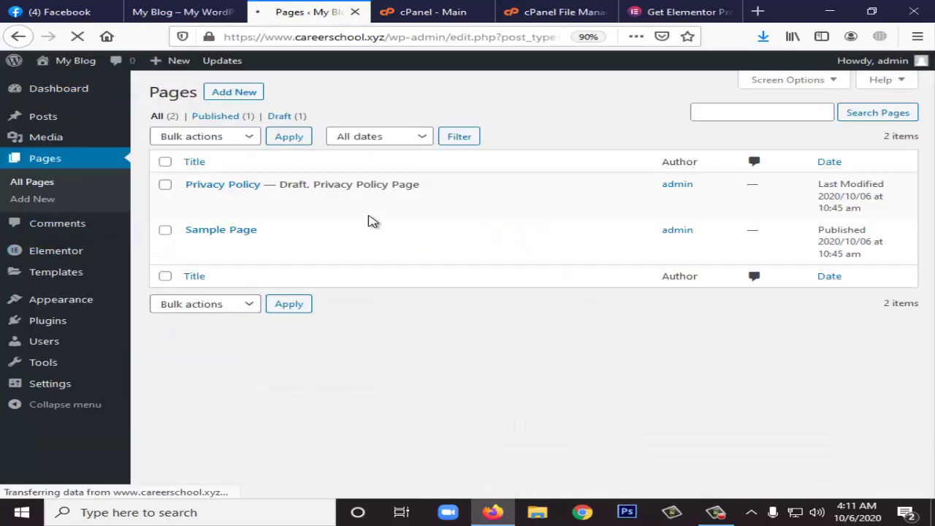
{"action": "mouse_move", "coordinate": [374, 216]}
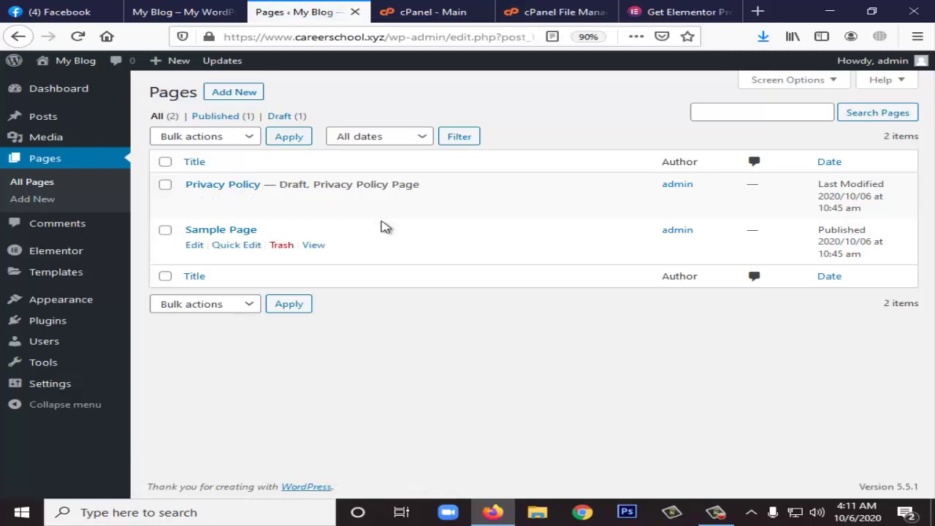
Step: Move Privacy Policy and Sample Page to the Trash
{"action": "key", "text": "space"}
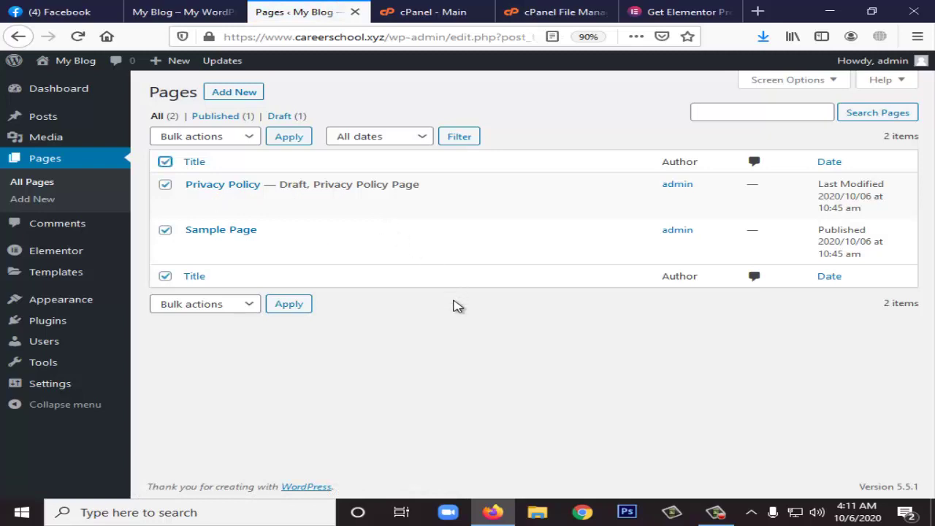
{"action": "key", "text": "shift+Tab"}
{"action": "key", "text": "shift+Tab"}
{"action": "key", "text": "alt+Down"}
{"action": "key", "text": "Down"}
{"action": "key", "text": "Down"}
{"action": "key", "text": "Return"}
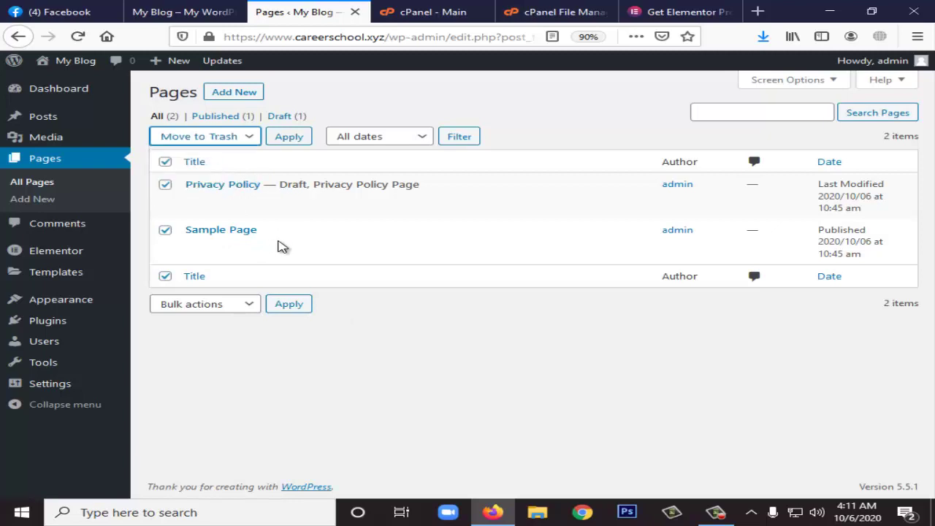
{"action": "key", "text": "Tab"}
{"action": "key", "text": "Return"}
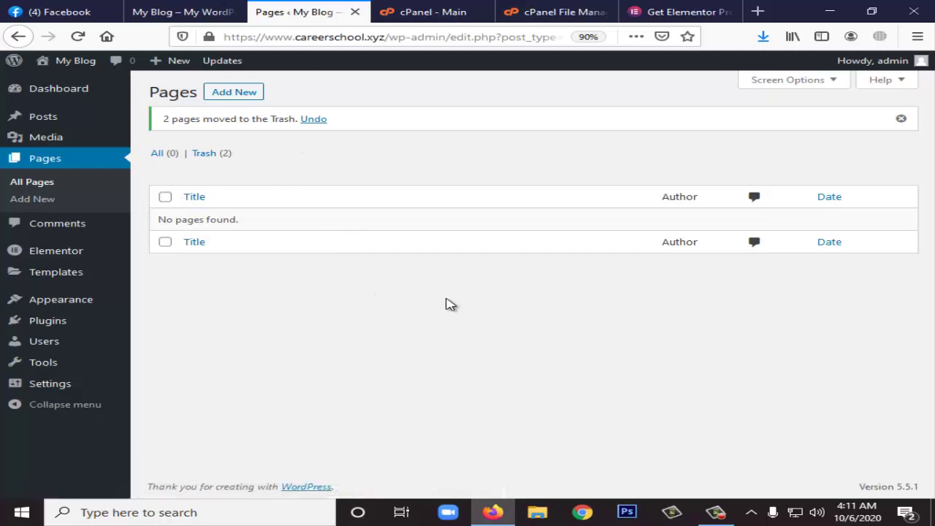
Step: Permanently delete both trashed pages, then start a new page
{"action": "key", "text": "Tab"}
{"action": "key", "text": "Return"}
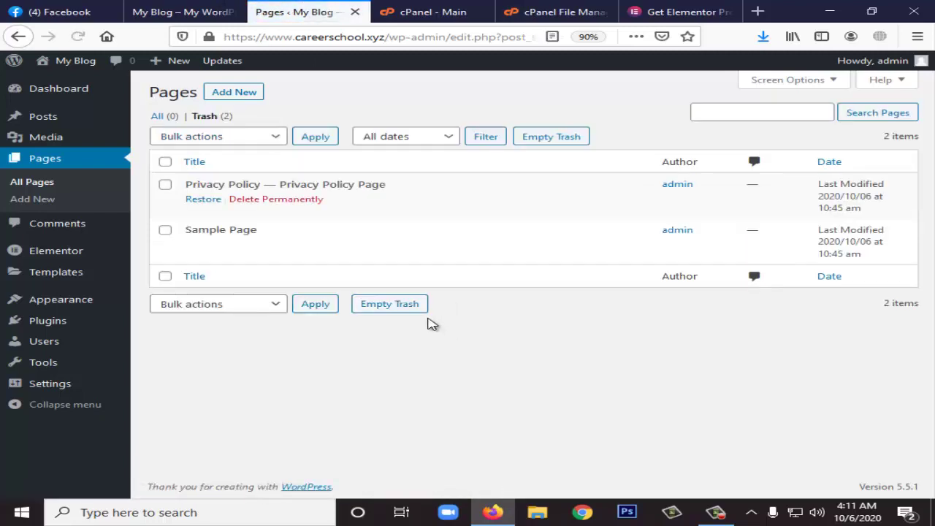
{"action": "left_click", "coordinate": [165, 161]}
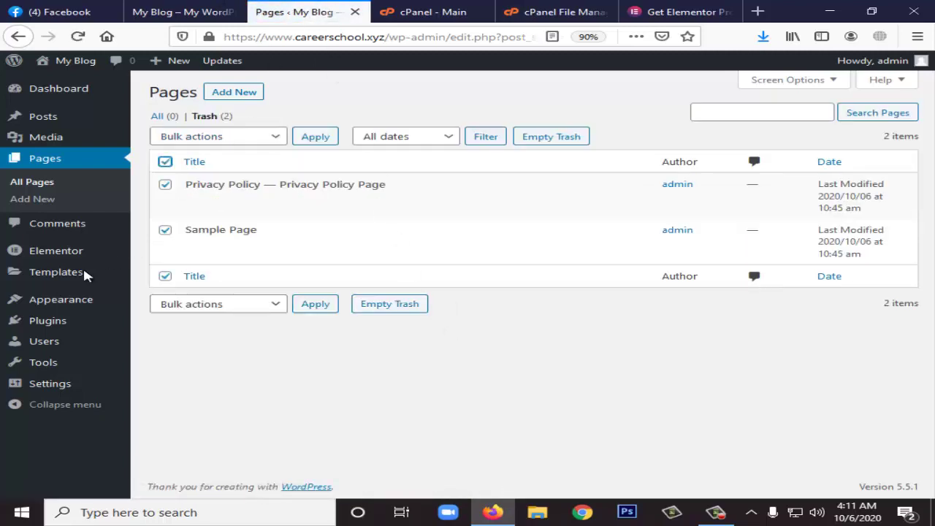
{"action": "key", "text": "alt+Down"}
{"action": "key", "text": "Down"}
{"action": "key", "text": "Down"}
{"action": "key", "text": "Return"}
{"action": "key", "text": "Tab"}
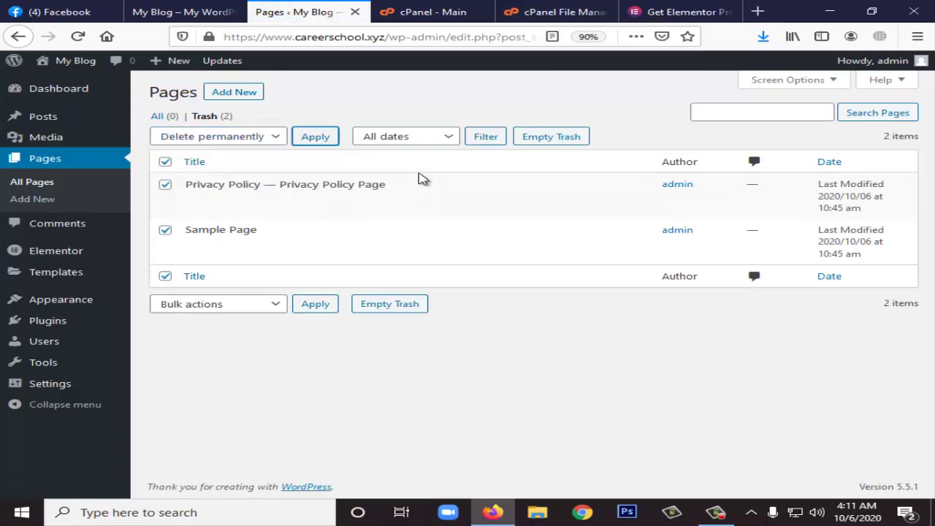
{"action": "key", "text": "Return"}
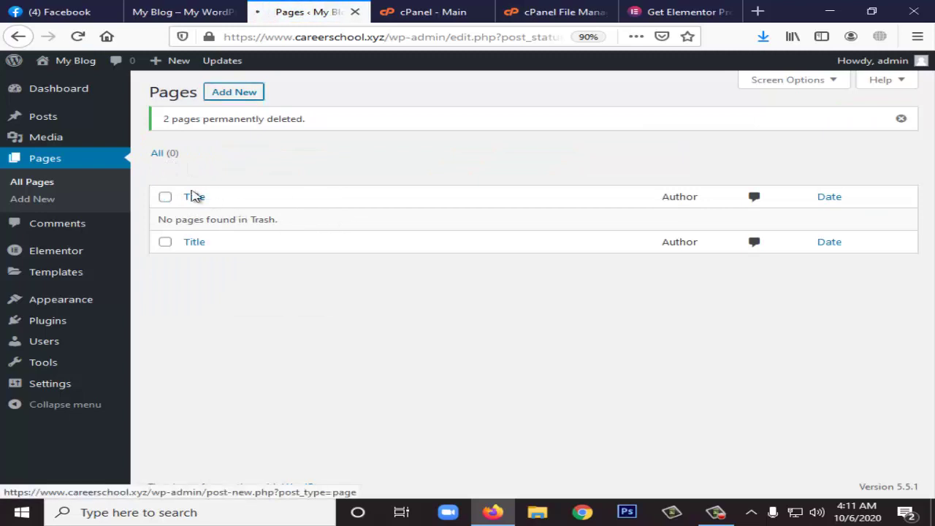
{"action": "key", "text": "Return"}
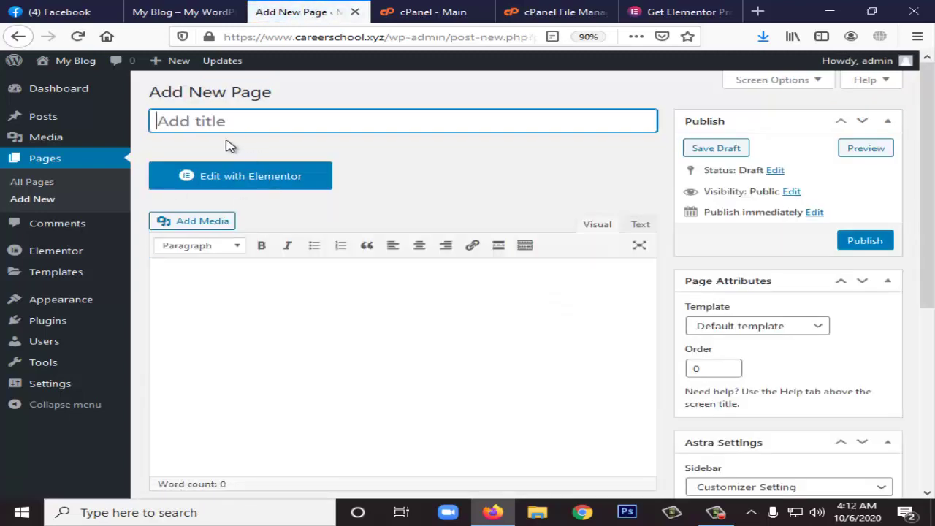
Step: Title the new page 'Landing Page'
{"action": "type", "text": "Landi"}
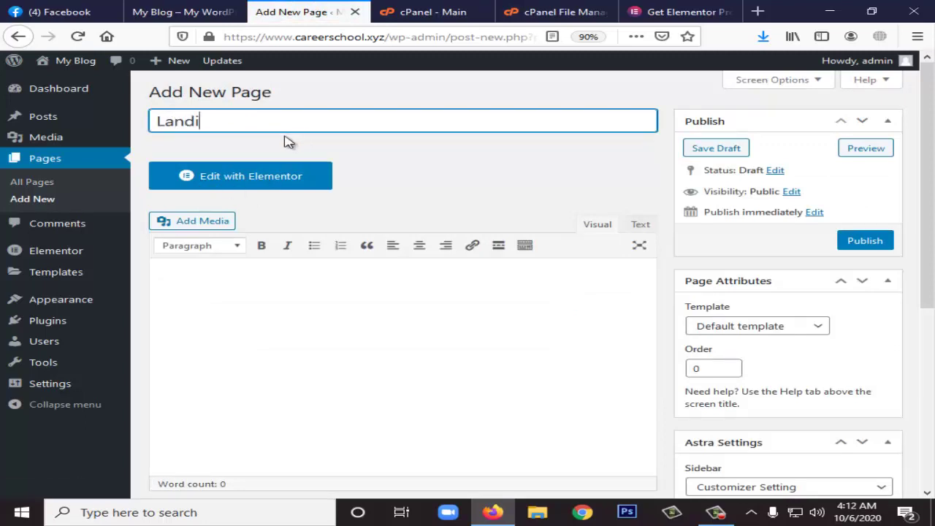
{"action": "type", "text": "ng Pa"}
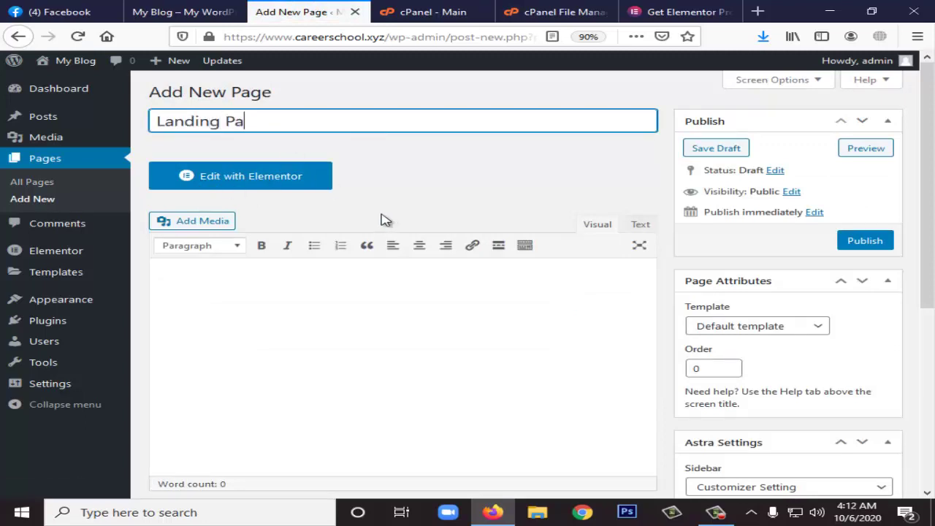
{"action": "type", "text": "ge"}
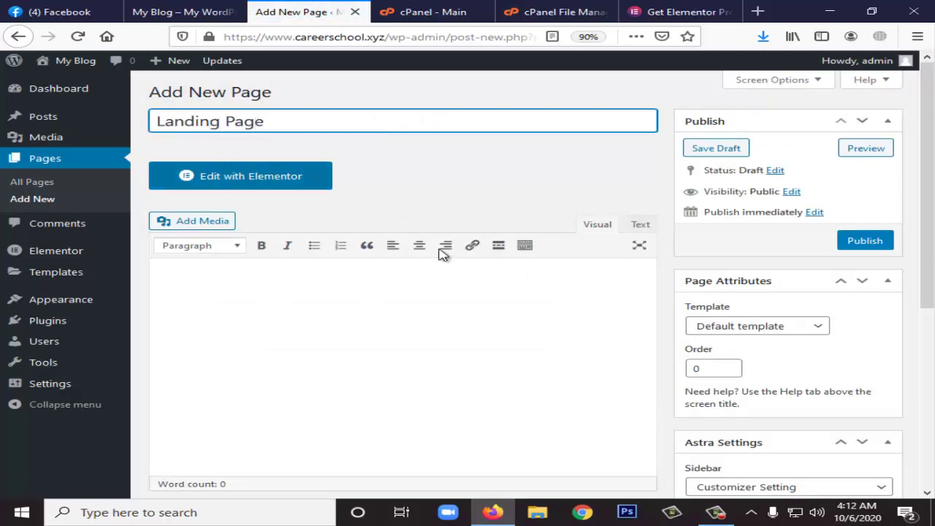
{"action": "scroll", "coordinate": [420, 245], "scroll_direction": "down", "scroll_amount": 2}
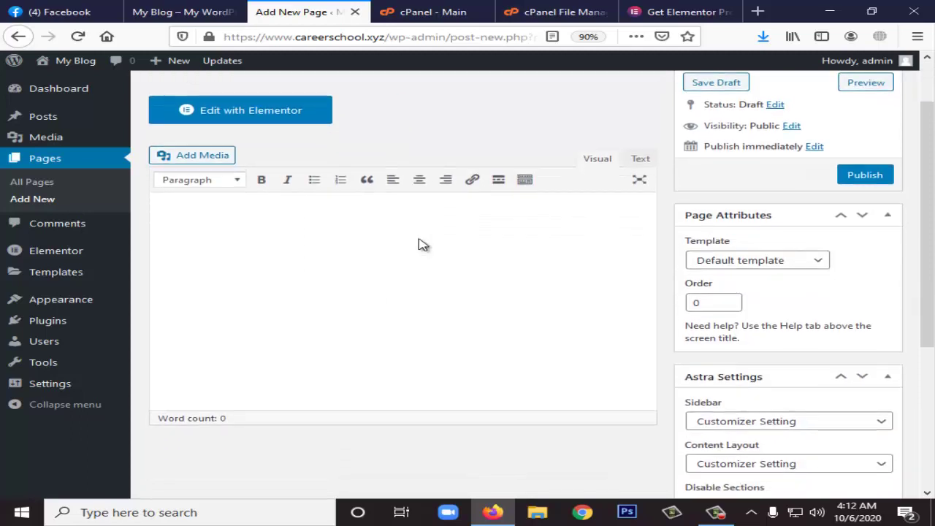
{"action": "scroll", "coordinate": [420, 245], "scroll_direction": "down", "scroll_amount": 3}
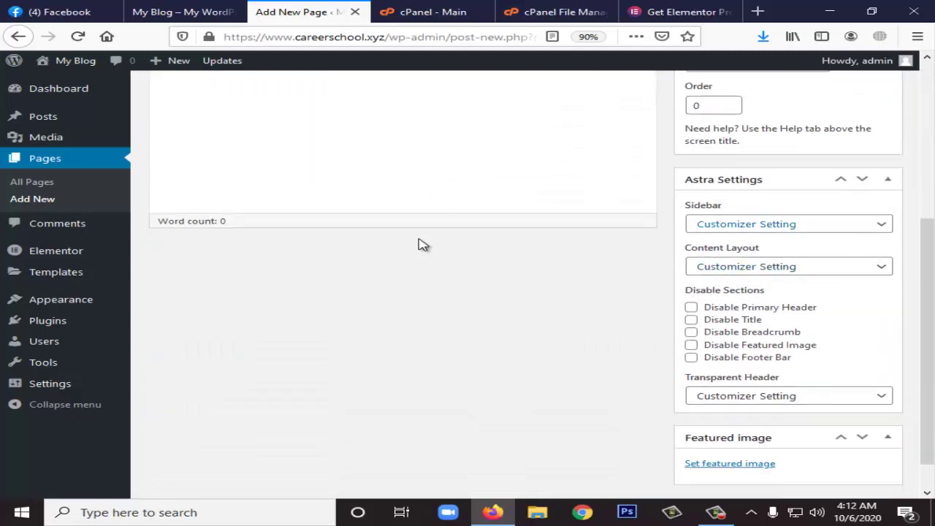
{"action": "scroll", "coordinate": [420, 246], "scroll_direction": "up", "scroll_amount": 2}
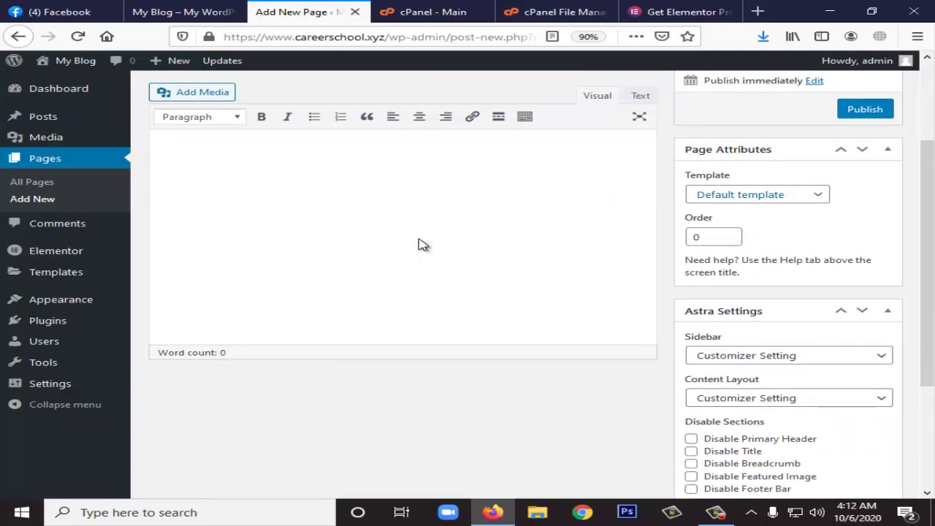
Step: Choose the Elementor Full Width template and publish the page
{"action": "key", "text": "alt+Down"}
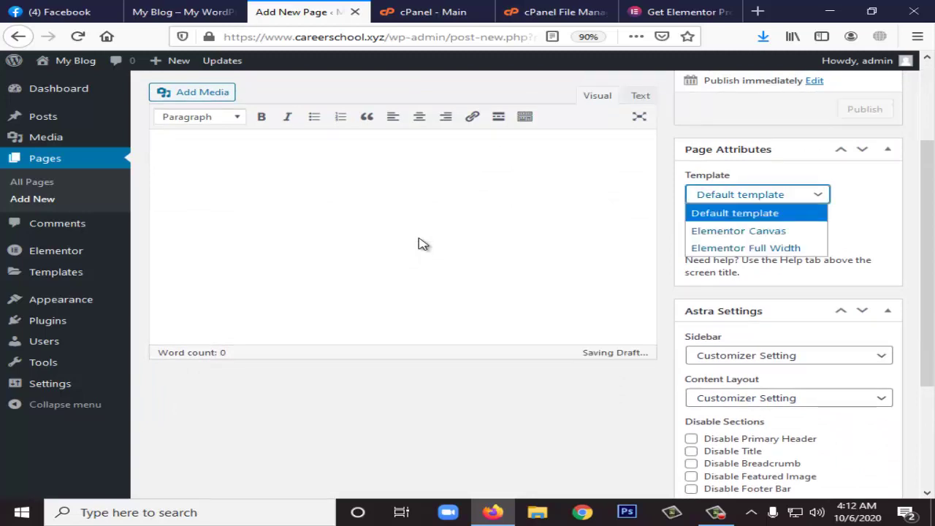
{"action": "key", "text": "Down"}
{"action": "key", "text": "Down"}
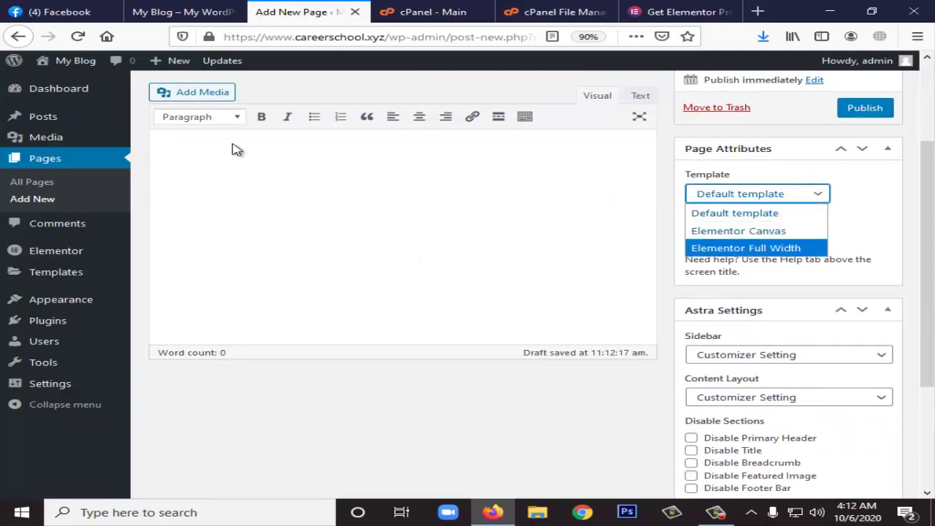
{"action": "key", "text": "Up"}
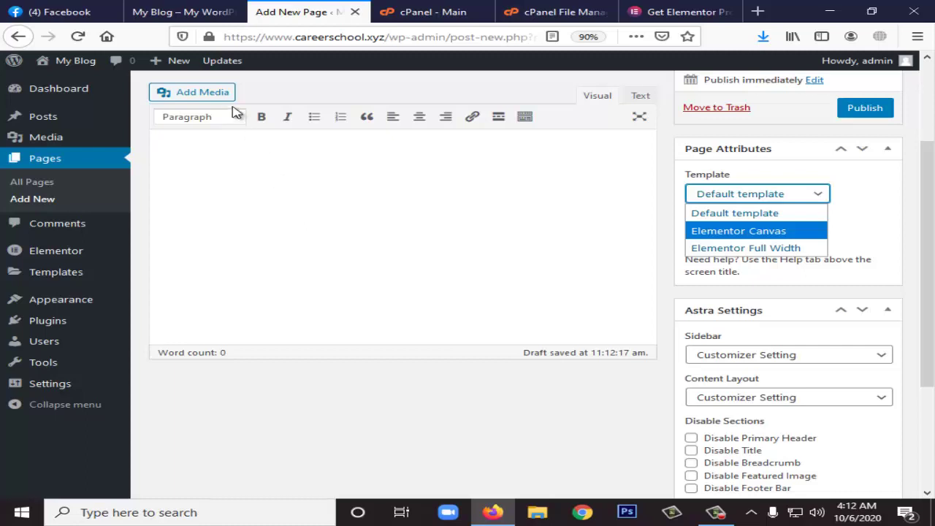
{"action": "key", "text": "Up"}
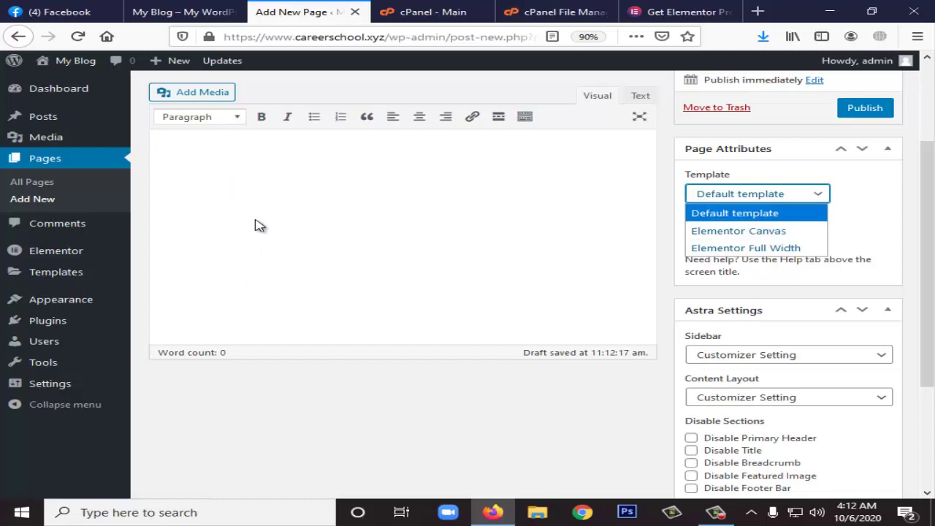
{"action": "key", "text": "Down"}
{"action": "key", "text": "Down"}
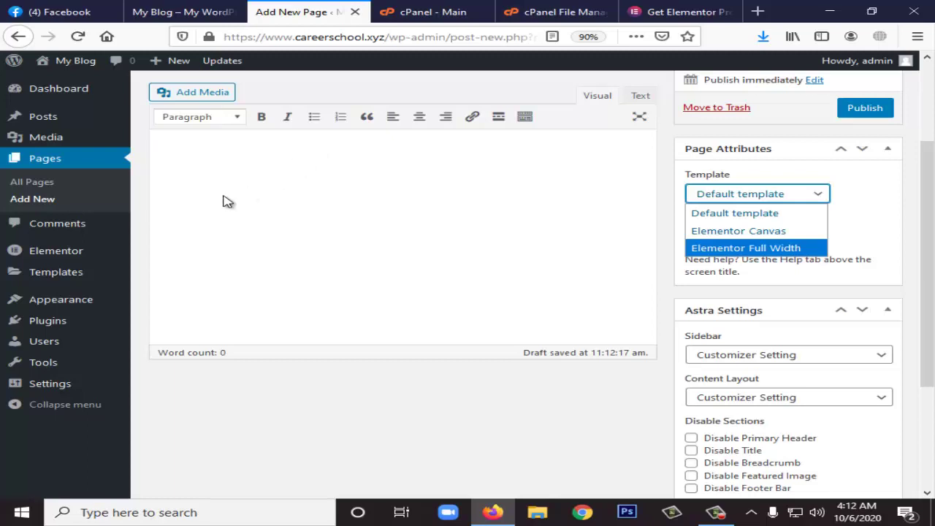
{"action": "key", "text": "Return"}
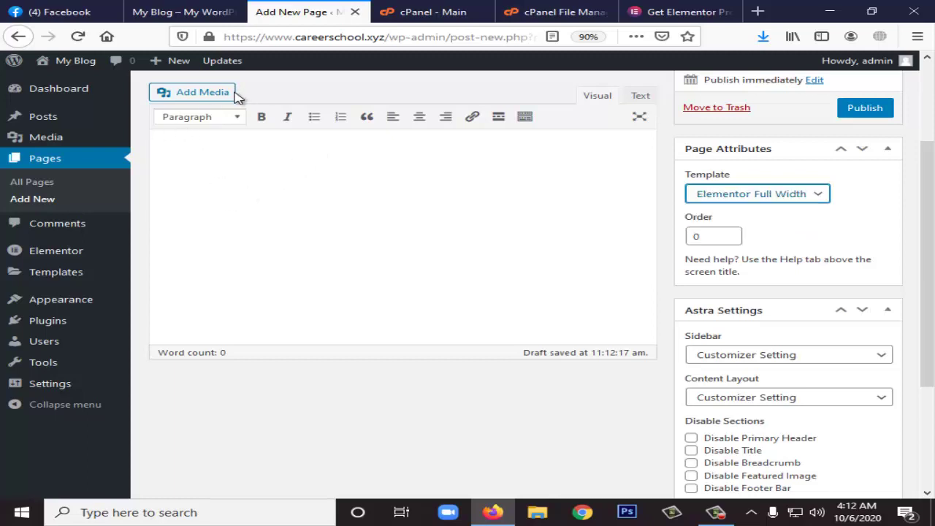
{"action": "scroll", "coordinate": [235, 97], "scroll_direction": "down", "scroll_amount": 5}
{"action": "scroll", "coordinate": [236, 97], "scroll_direction": "up", "scroll_amount": 4}
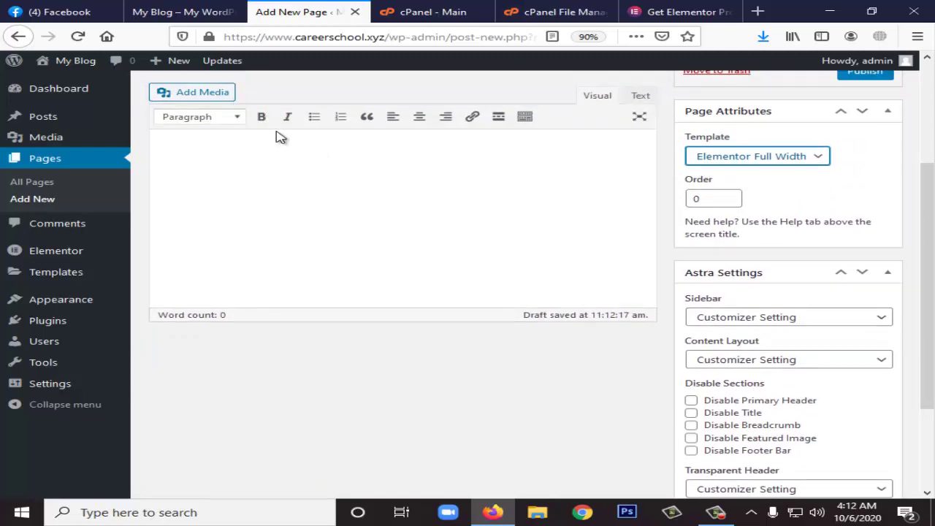
{"action": "scroll", "coordinate": [299, 129], "scroll_direction": "up", "scroll_amount": 3}
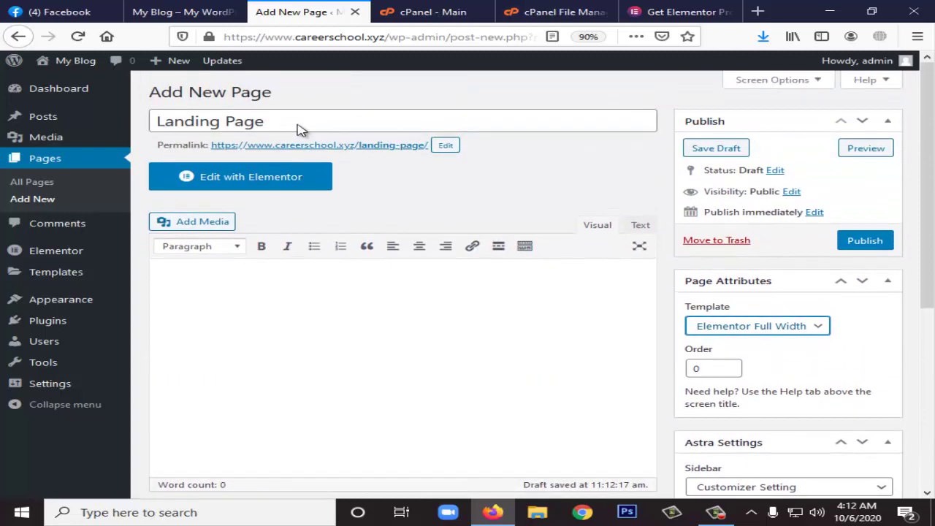
{"action": "key", "text": "Return"}
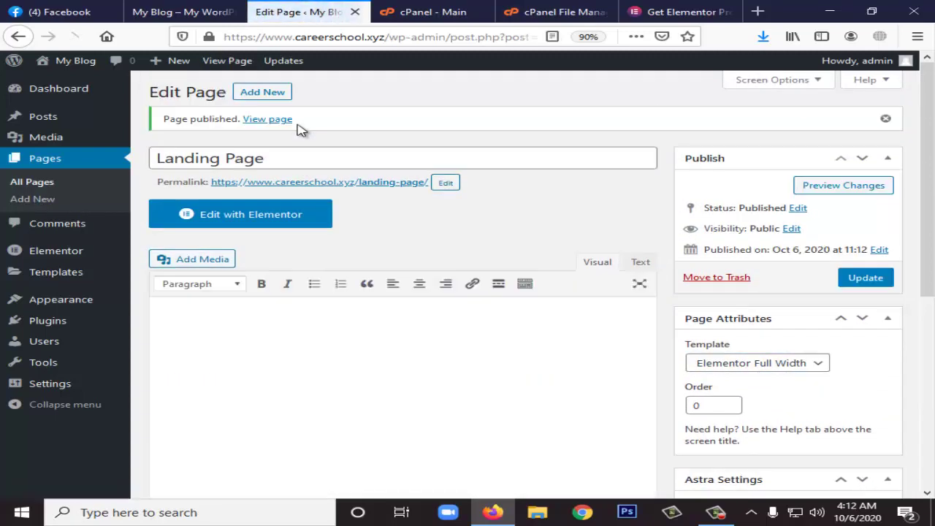
Step: Open Landing Page in the Elementor editor, glancing at the live blog tab meanwhile
{"action": "left_click", "coordinate": [292, 213]}
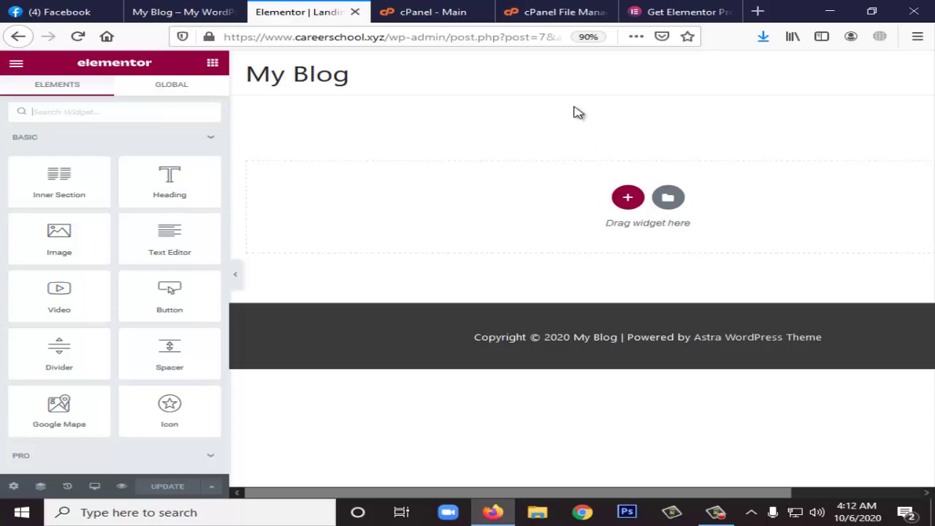
{"action": "key", "text": "ctrl+shift+Tab"}
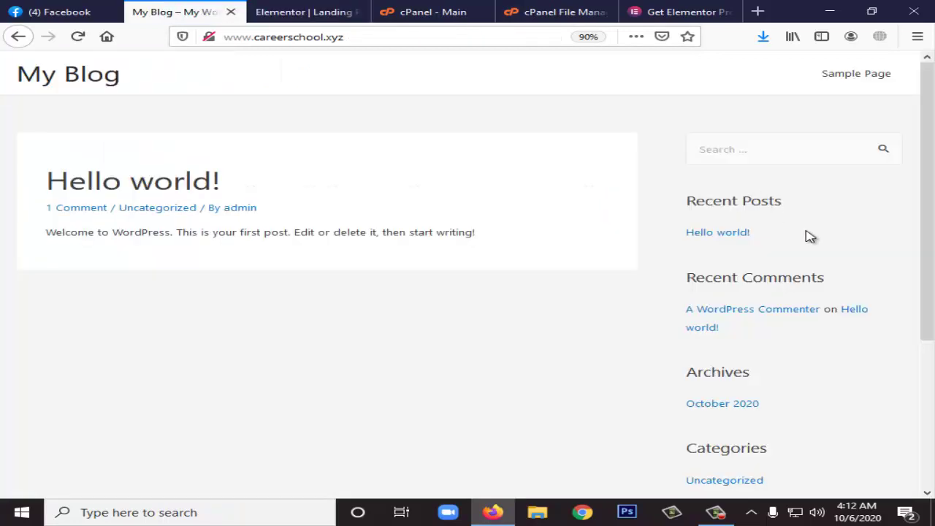
{"action": "key", "text": "ctrl+Tab"}
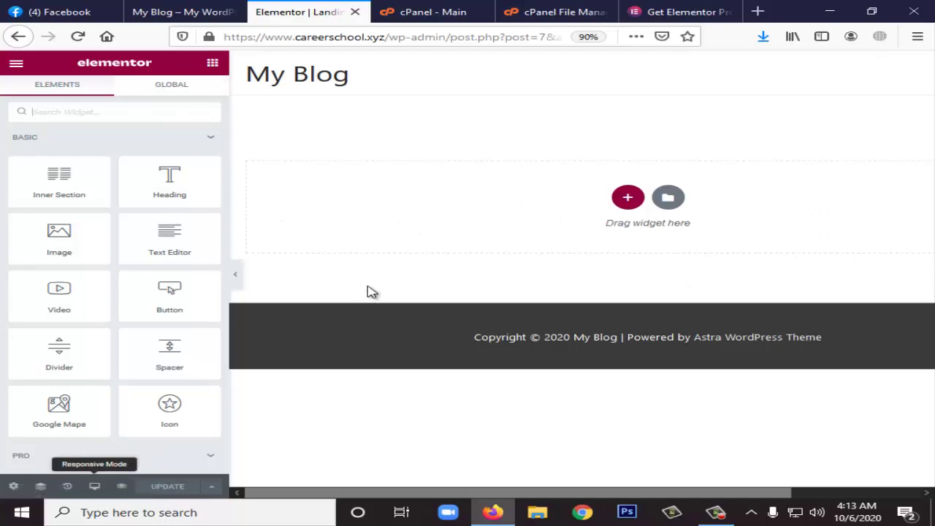
{"action": "left_click", "coordinate": [13, 486]}
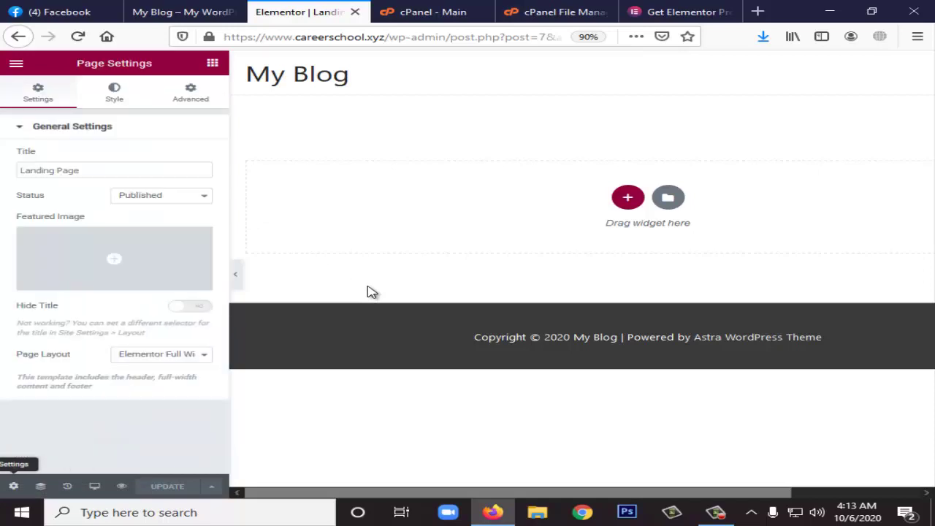
{"action": "left_click", "coordinate": [160, 354]}
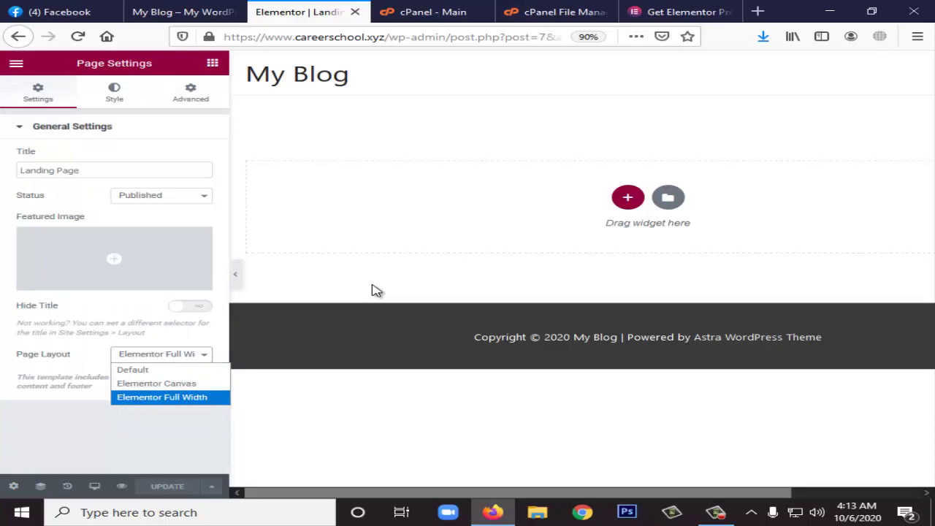
{"action": "left_click", "coordinate": [161, 397]}
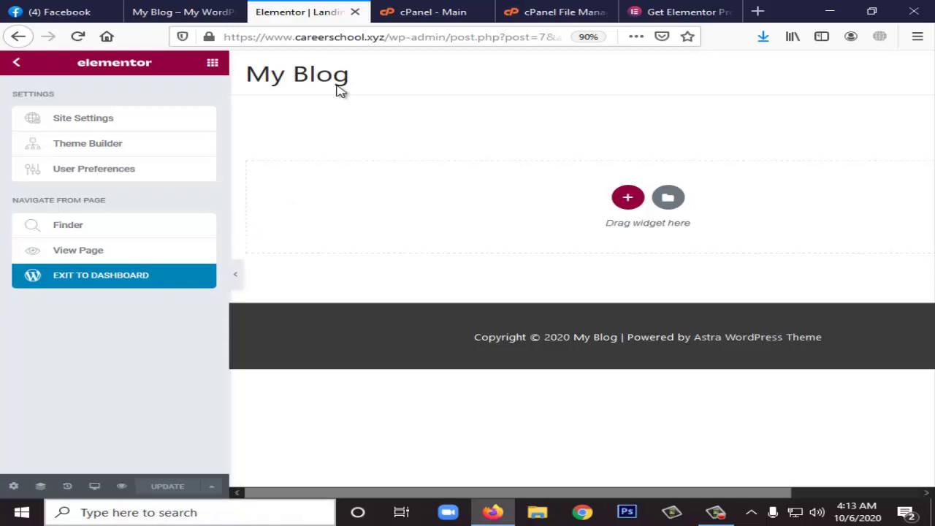
{"action": "left_click", "coordinate": [551, 248]}
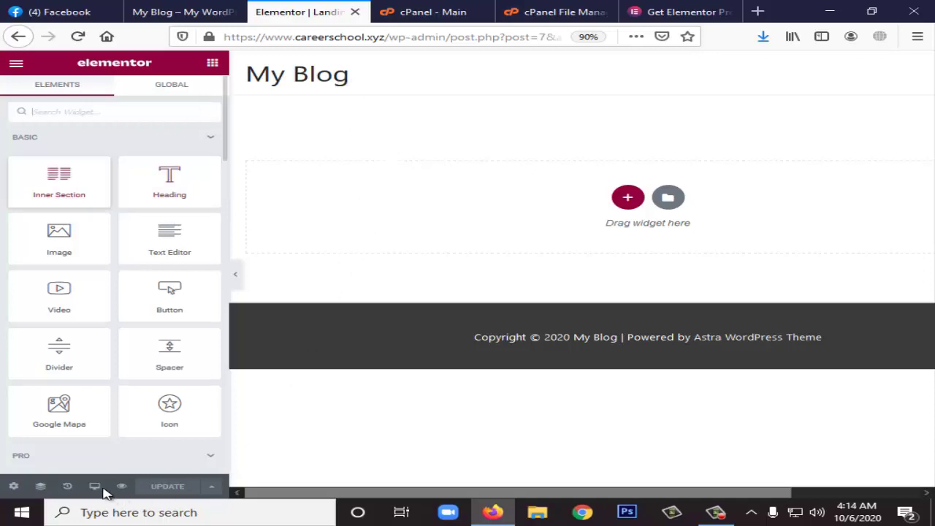
Step: Scroll through the Elementor widget panel on the empty Landing Page
{"action": "scroll", "coordinate": [30, 483], "scroll_direction": "down", "scroll_amount": 5}
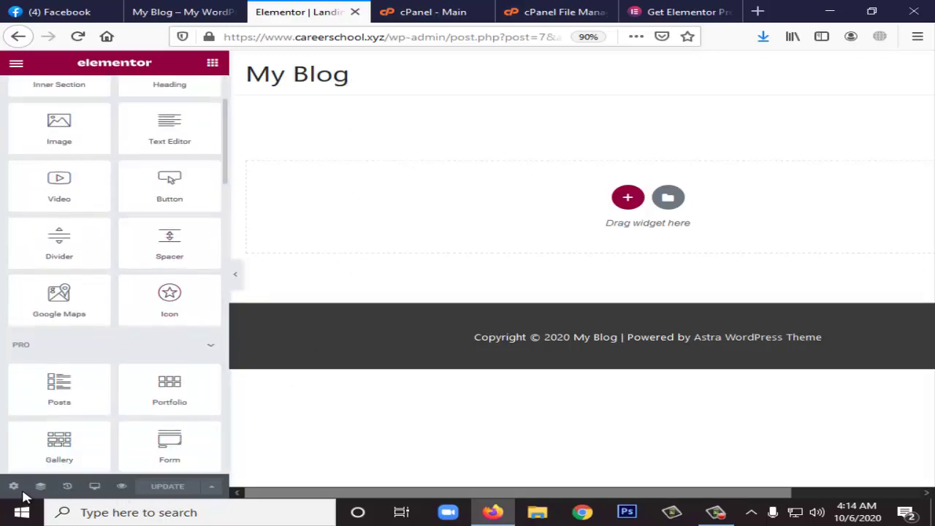
{"action": "scroll", "coordinate": [110, 365], "scroll_direction": "down", "scroll_amount": 8}
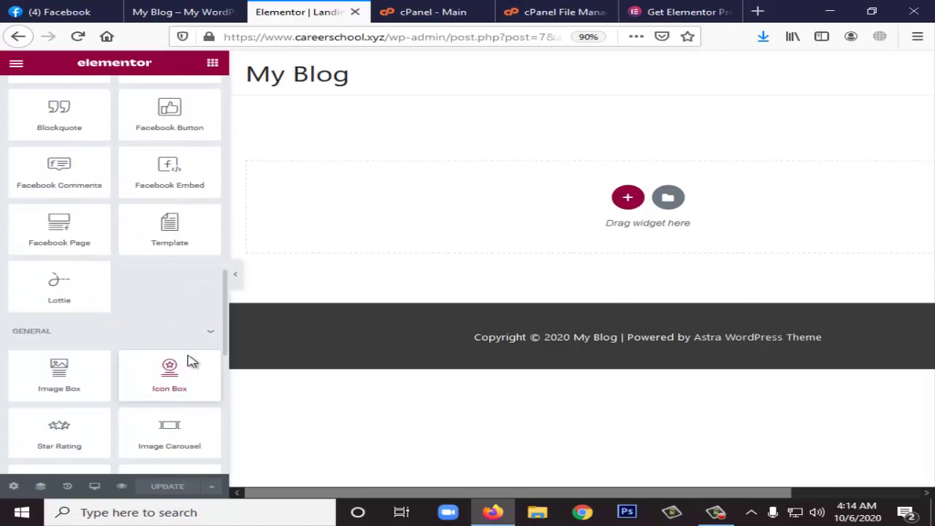
{"action": "scroll", "coordinate": [192, 358], "scroll_direction": "up", "scroll_amount": 4}
{"action": "scroll", "coordinate": [196, 369], "scroll_direction": "up", "scroll_amount": 10}
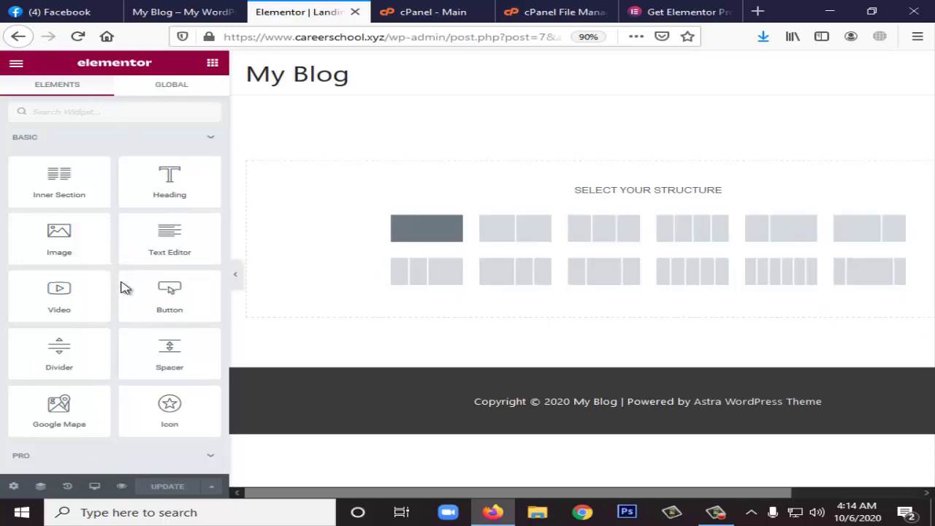
Step: Add a single-column section to Landing Page and return to the widgets list
{"action": "key", "text": "Return"}
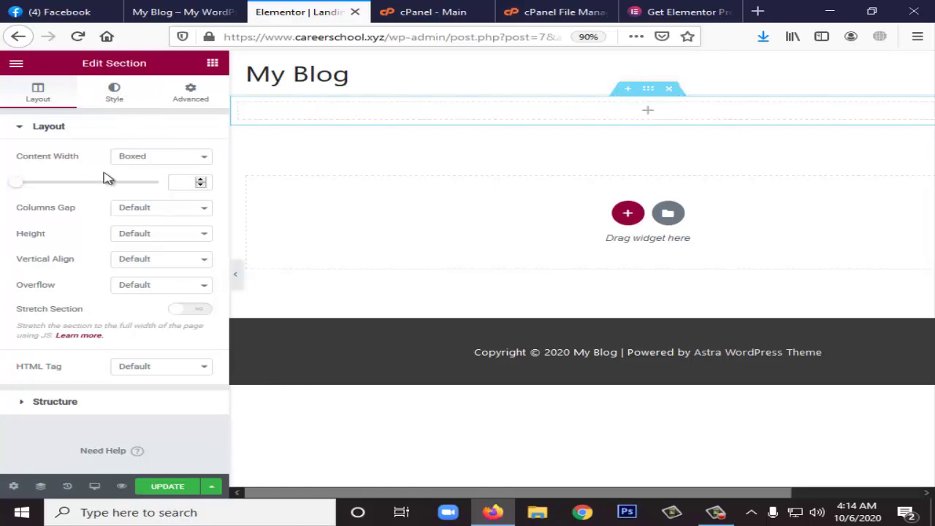
{"action": "left_click", "coordinate": [212, 64]}
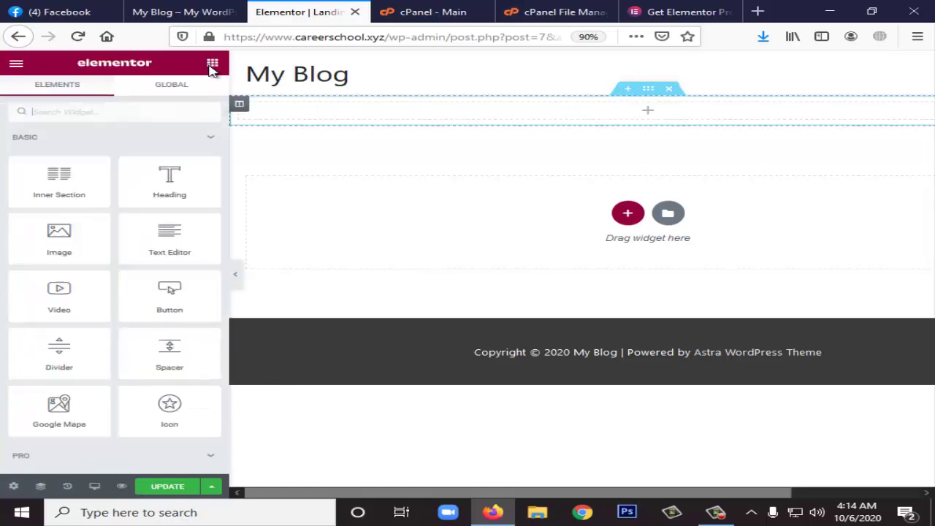
Step: Drop a Heading widget into the new section and replace its text with 'Career School'
{"action": "left_click_drag", "start_coordinate": [170, 179], "coordinate": [643, 109]}
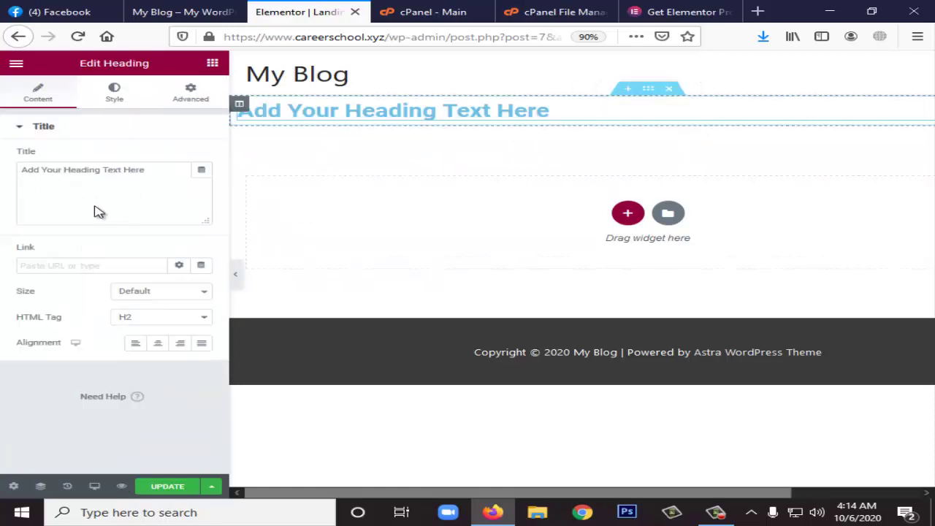
{"action": "key", "text": "ctrl+shift+Left"}
{"action": "key", "text": "ctrl+shift+Left"}
{"action": "key", "text": "ctrl+shift+Left"}
{"action": "key", "text": "ctrl+shift+Left"}
{"action": "key", "text": "ctrl+shift+Left"}
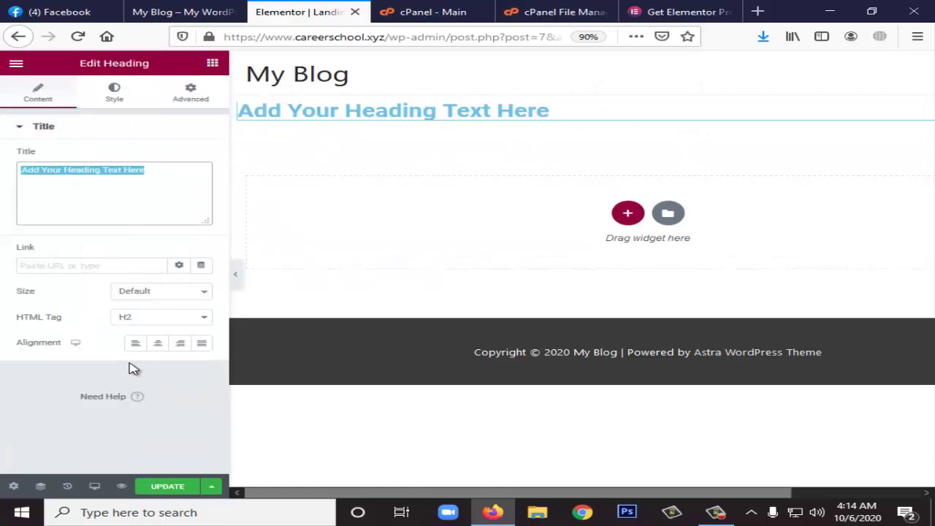
{"action": "type", "text": "Car"}
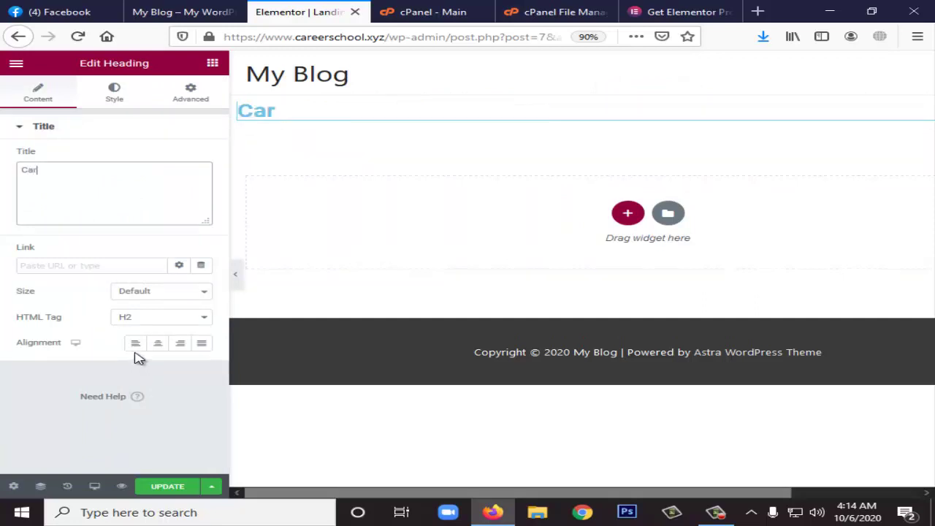
{"action": "type", "text": "eer Sc"}
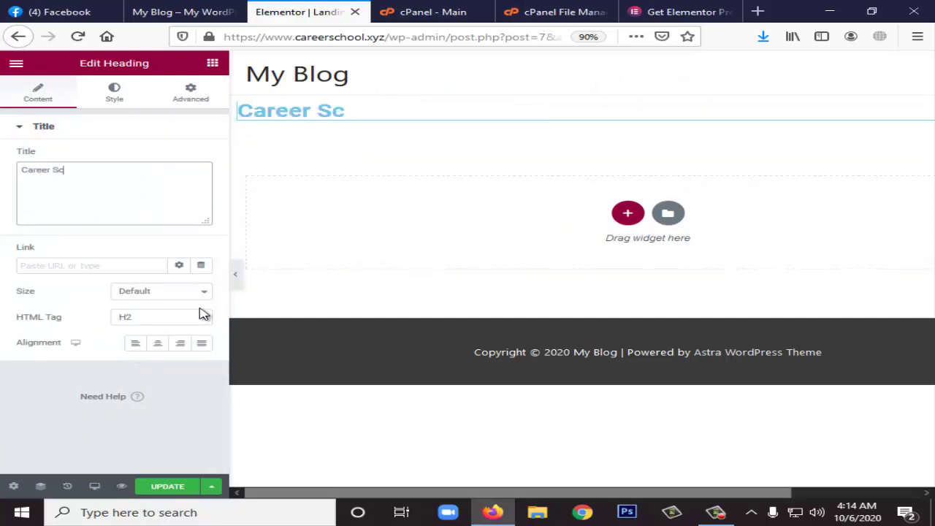
{"action": "type", "text": "hool"}
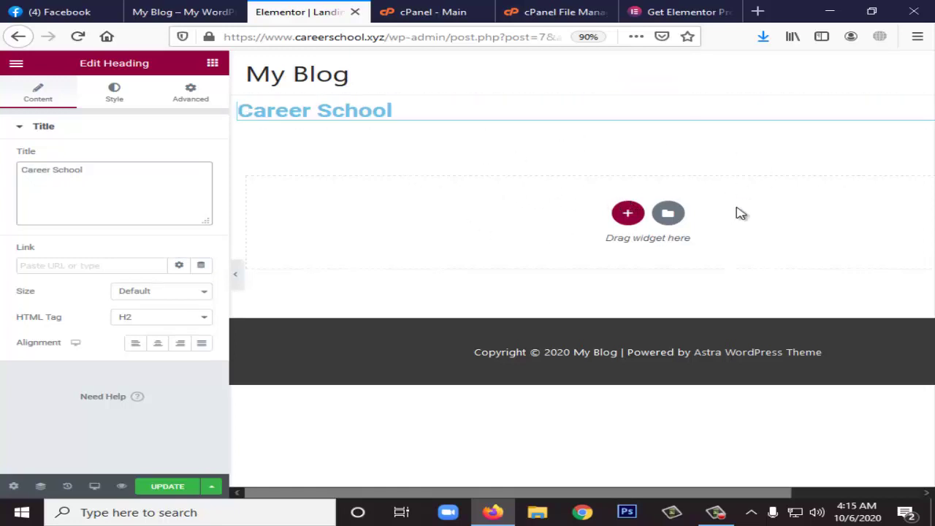
Step: Make the Career School heading an H1 and centre it on the page
{"action": "key", "text": "Tab"}
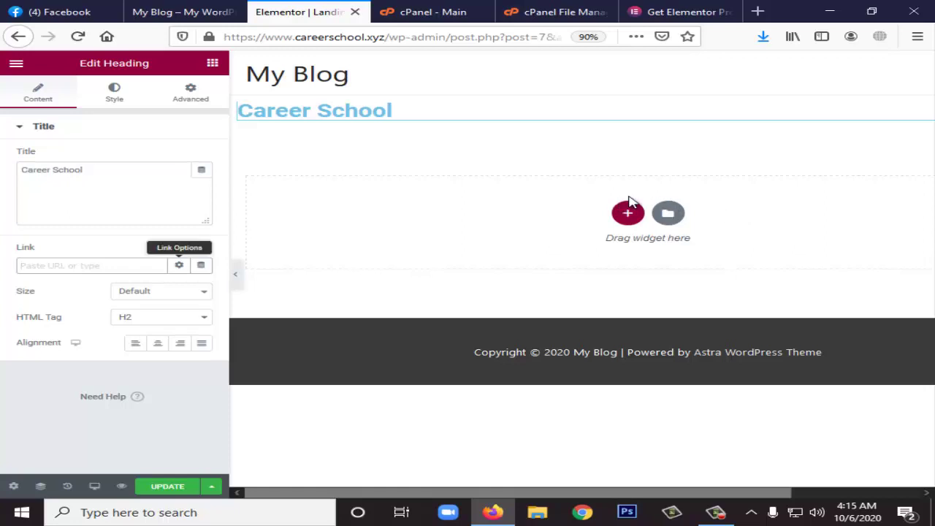
{"action": "key", "text": "Return"}
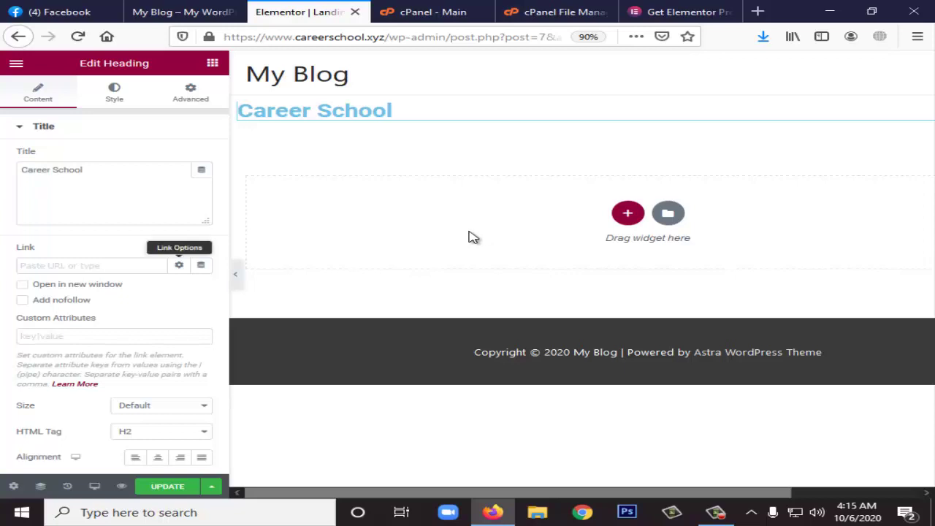
{"action": "key", "text": "Return"}
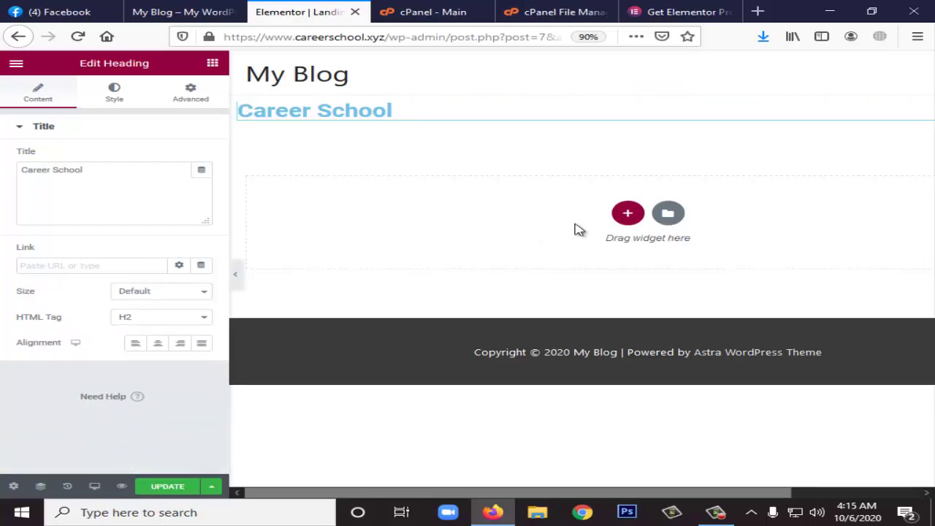
{"action": "key", "text": "alt+Down"}
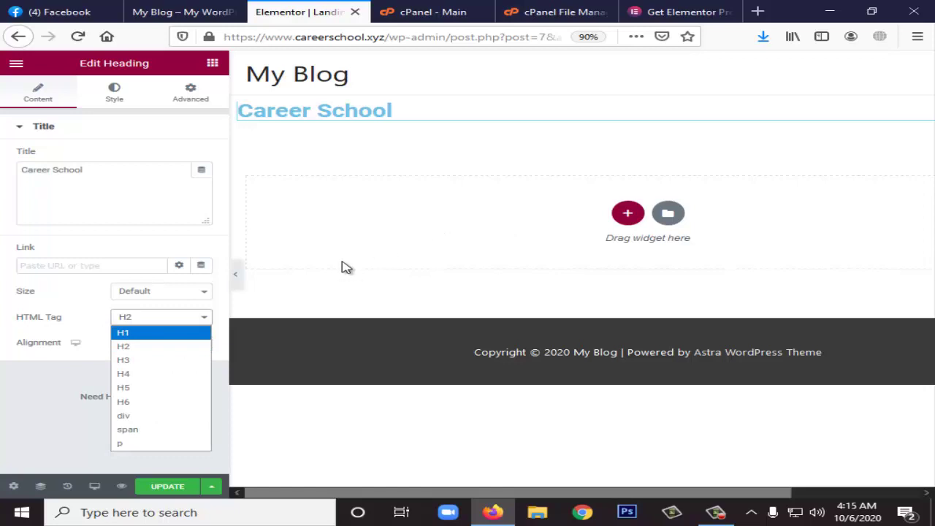
{"action": "key", "text": "Return"}
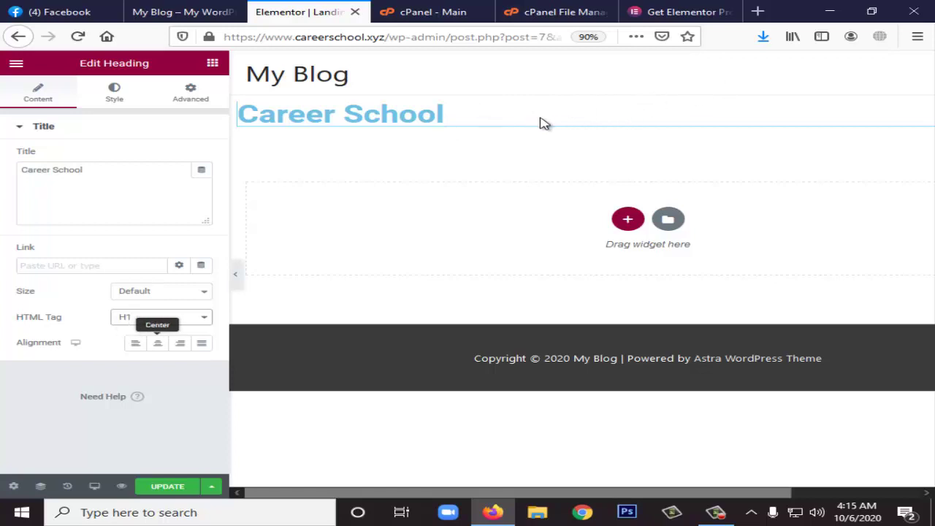
{"action": "key", "text": "Right"}
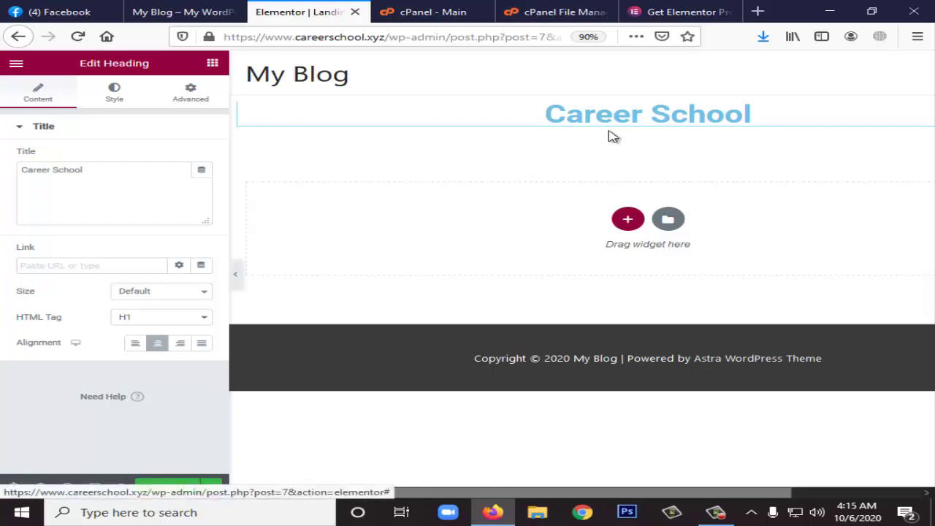
{"action": "left_click", "coordinate": [651, 117]}
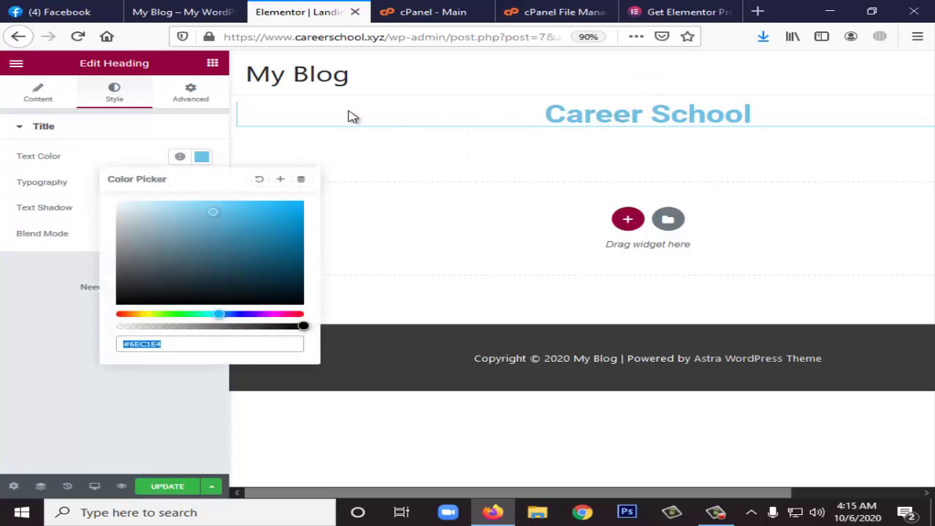
Step: Set the heading text colour to #ED7A03
{"action": "type", "text": "#E4AA6E"}
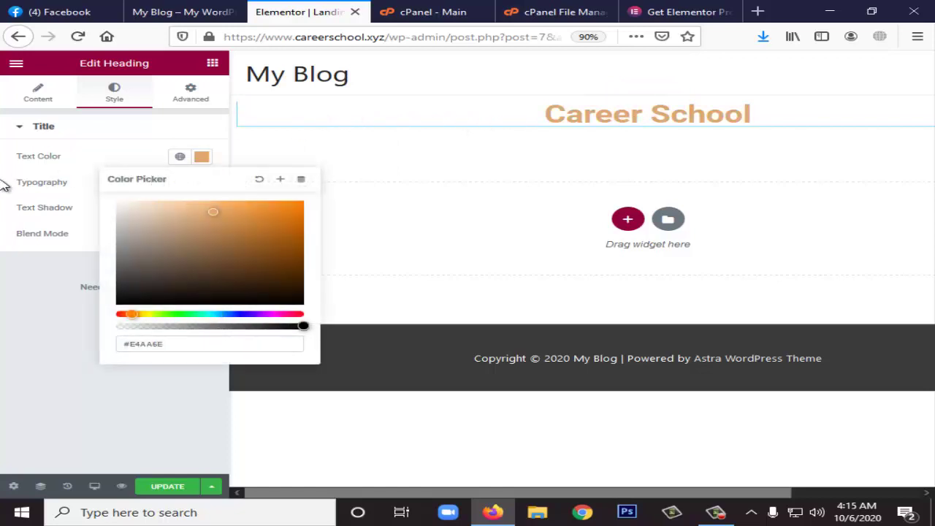
{"action": "key", "text": "ctrl+a"}
{"action": "type", "text": "#ED7A03"}
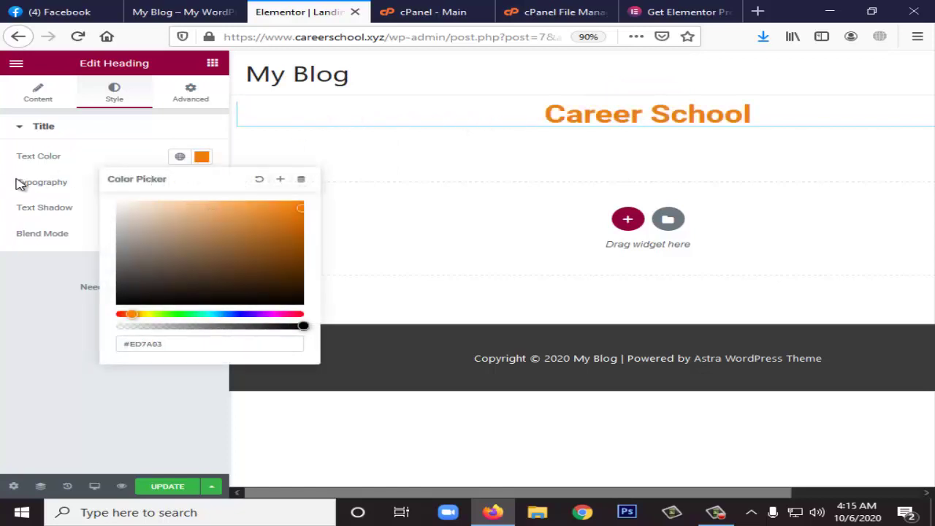
{"action": "left_click", "coordinate": [20, 184]}
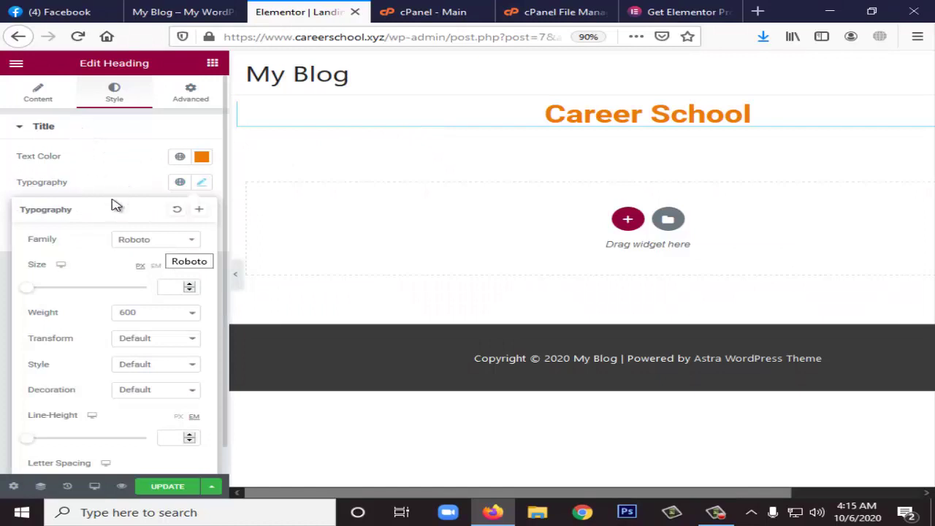
Step: Give the heading the Rosario font at 50 px with weight 900
{"action": "left_click", "coordinate": [133, 238]}
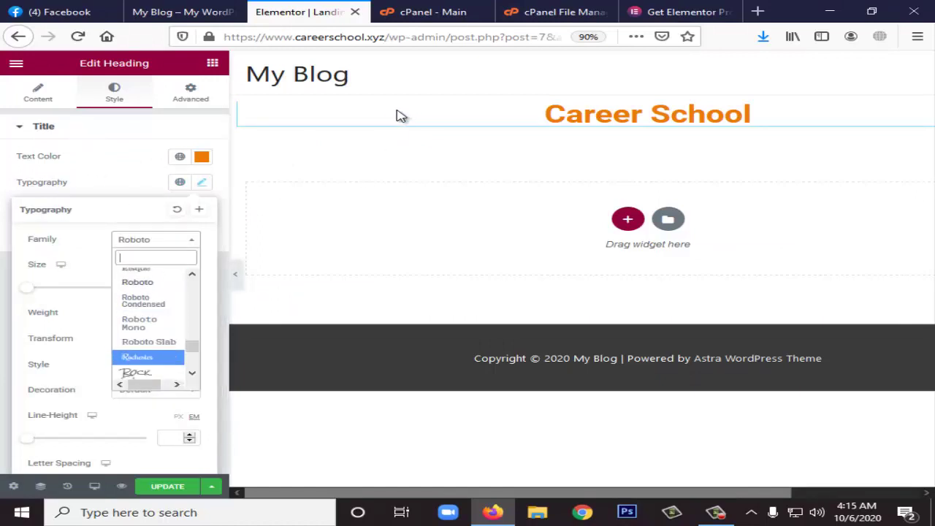
{"action": "key", "text": "Down"}
{"action": "key", "text": "Down"}
{"action": "key", "text": "Down"}
{"action": "key", "text": "Down"}
{"action": "key", "text": "Down"}
{"action": "key", "text": "Down"}
{"action": "key", "text": "Down"}
{"action": "key", "text": "Up"}
{"action": "key", "text": "Up"}
{"action": "key", "text": "Return"}
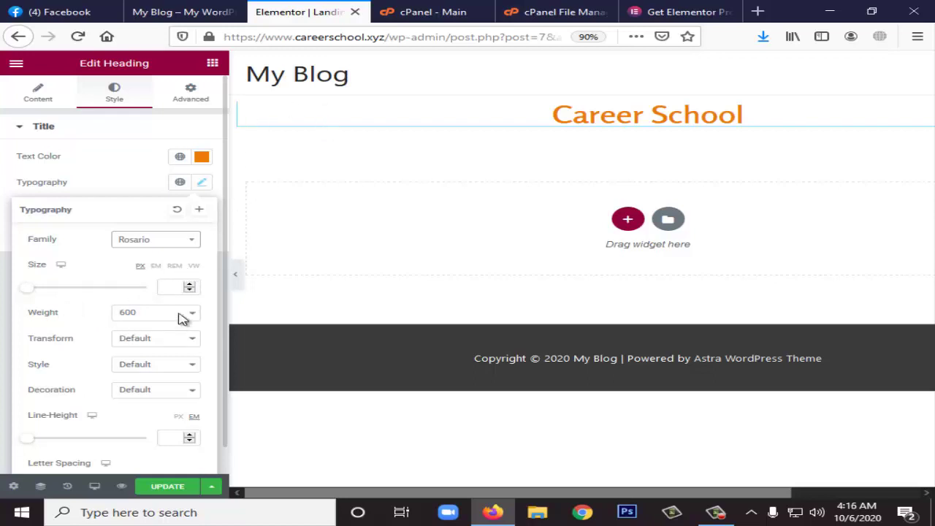
{"action": "type", "text": "36"}
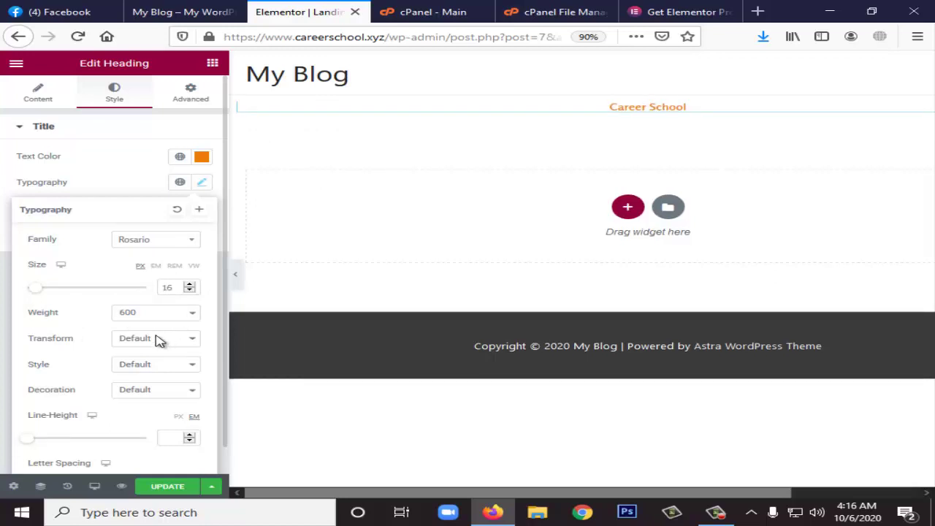
{"action": "key", "text": "Up"}
{"action": "key", "text": "Up"}
{"action": "key", "text": "Up"}
{"action": "key", "text": "Up"}
{"action": "key", "text": "Up"}
{"action": "key", "text": "Up"}
{"action": "key", "text": "Up"}
{"action": "key", "text": "Up"}
{"action": "key", "text": "Up"}
{"action": "key", "text": "Up"}
{"action": "key", "text": "Up"}
{"action": "key", "text": "Up"}
{"action": "key", "text": "Up"}
{"action": "key", "text": "Up"}
{"action": "key", "text": "Up"}
{"action": "key", "text": "Down"}
{"action": "key", "text": "Down"}
{"action": "key", "text": "Down"}
{"action": "key", "text": "Down"}
{"action": "key", "text": "Up"}
{"action": "key", "text": "Up"}
{"action": "key", "text": "Up"}
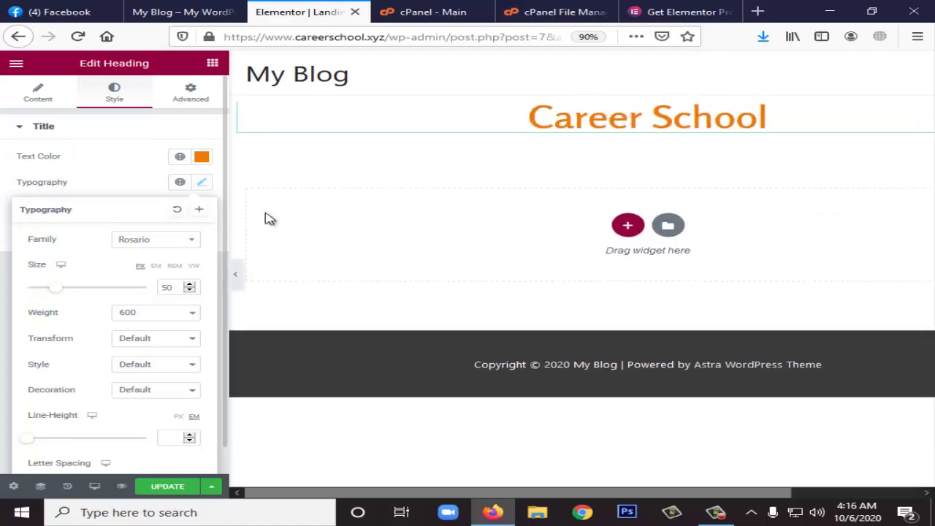
{"action": "left_click", "coordinate": [124, 314]}
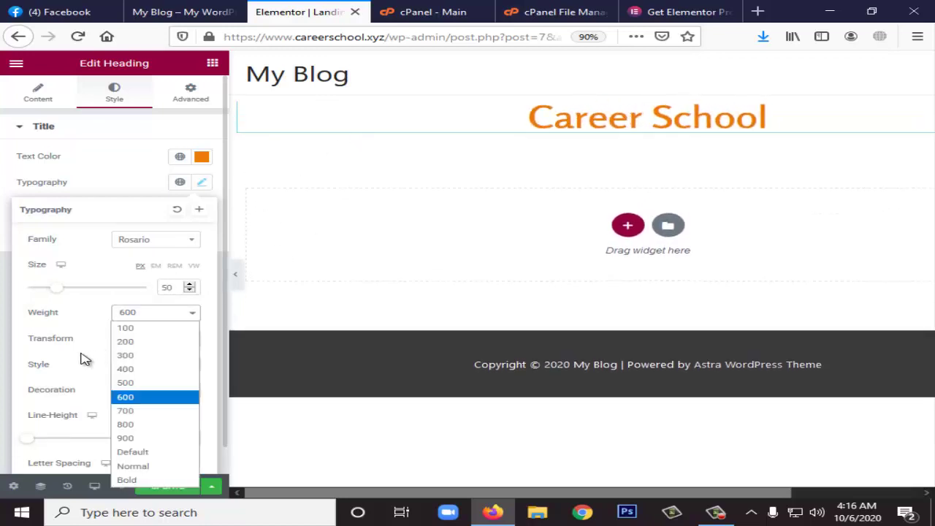
{"action": "key", "text": "Down"}
{"action": "key", "text": "Down"}
{"action": "key", "text": "Down"}
{"action": "key", "text": "Return"}
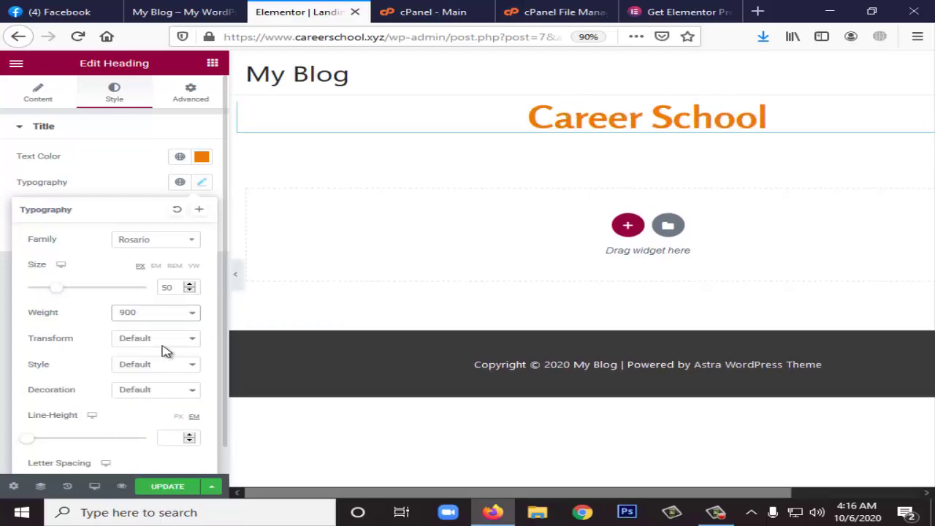
Step: Make the heading uppercase, line-through and oblique
{"action": "left_click", "coordinate": [167, 343]}
{"action": "key", "text": "Down"}
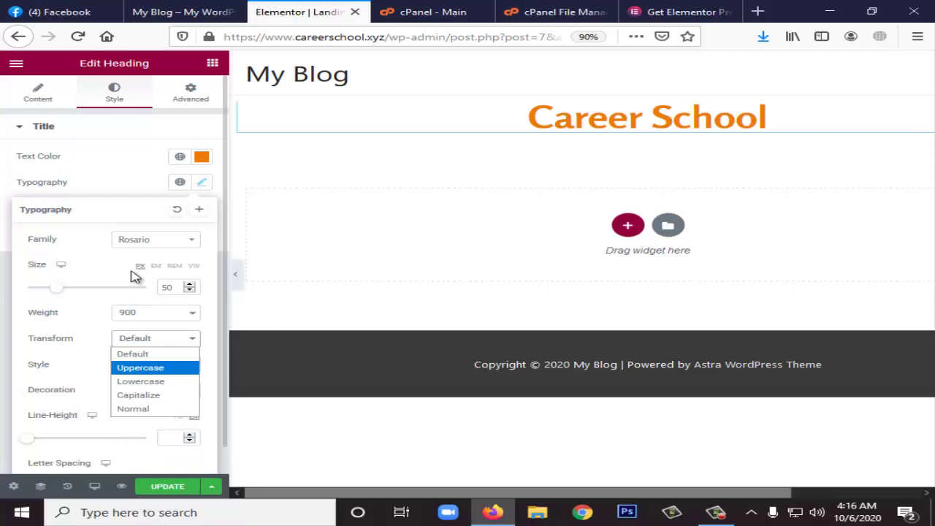
{"action": "key", "text": "Return"}
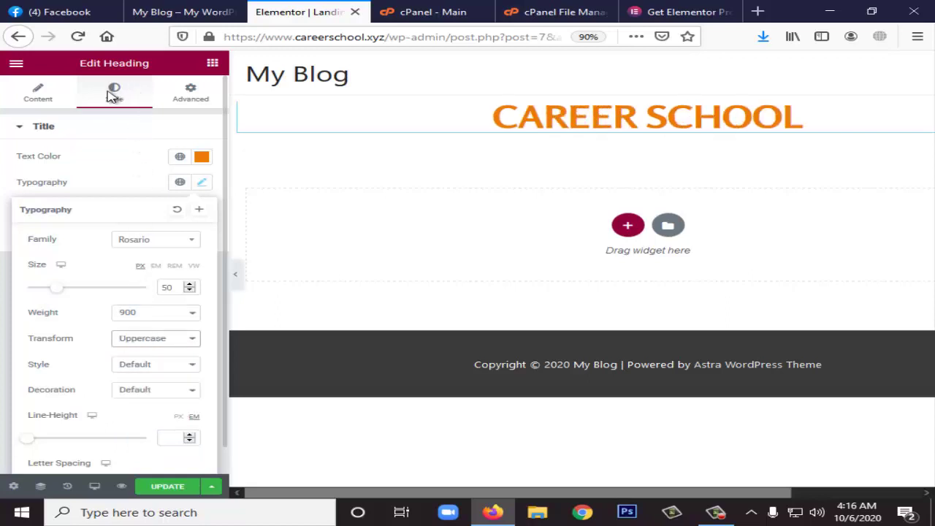
{"action": "key", "text": "Tab"}
{"action": "key", "text": "Tab"}
{"action": "key", "text": "alt+Down"}
{"action": "key", "text": "Down"}
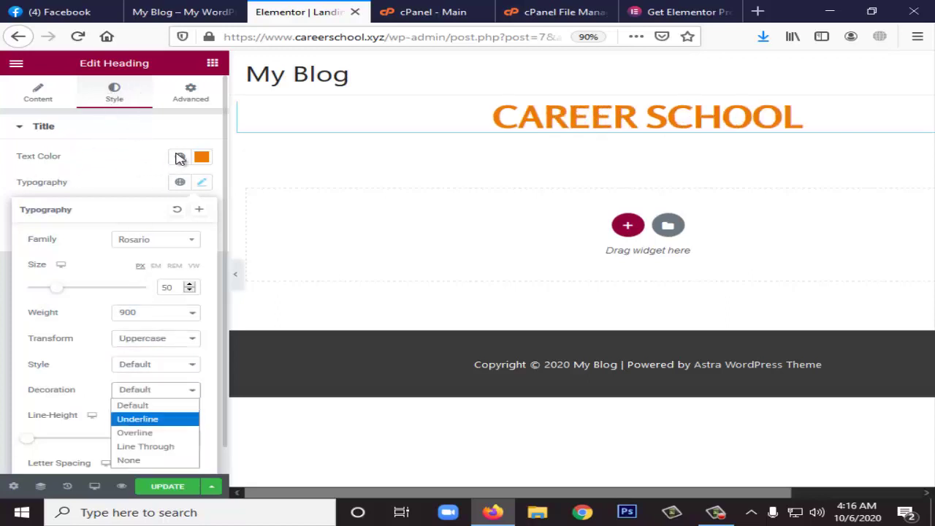
{"action": "key", "text": "Down"}
{"action": "key", "text": "Down"}
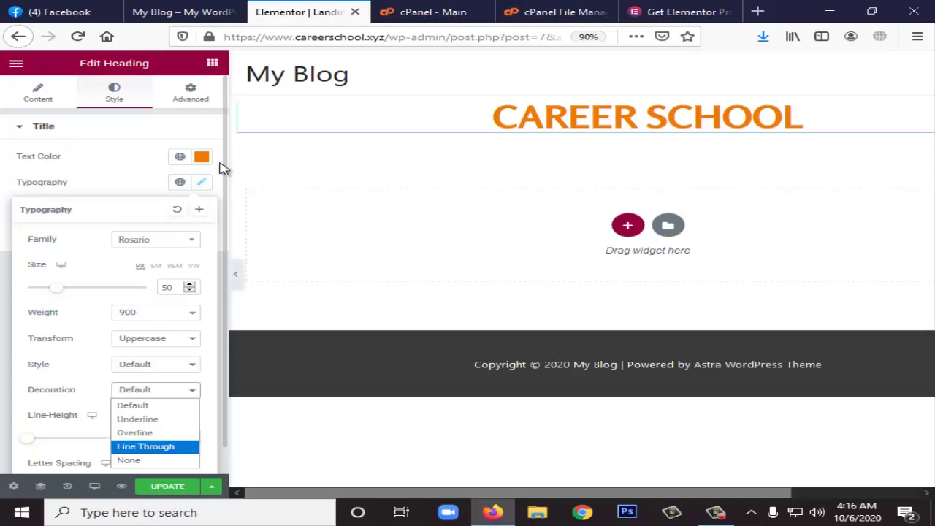
{"action": "key", "text": "Return"}
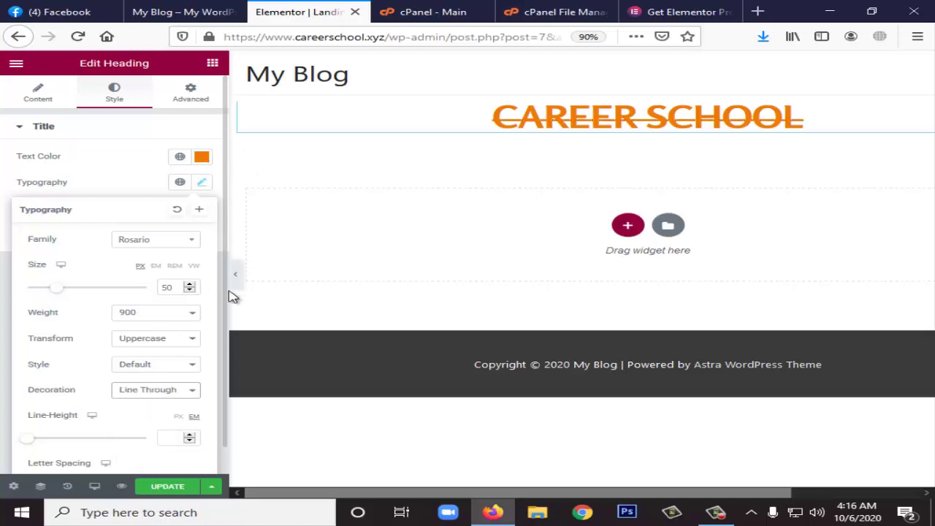
{"action": "key", "text": "shift+Tab"}
{"action": "key", "text": "alt+Down"}
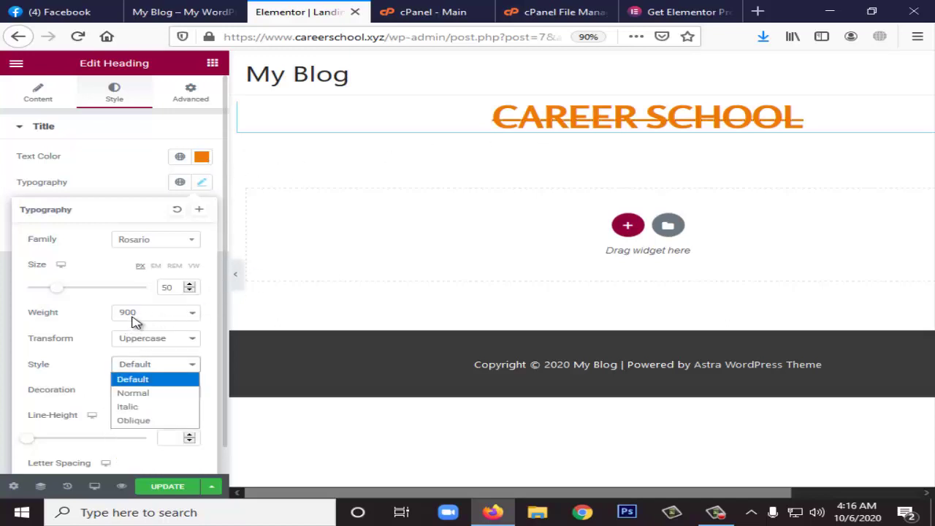
{"action": "key", "text": "Down"}
{"action": "key", "text": "Down"}
{"action": "key", "text": "Down"}
{"action": "key", "text": "Up"}
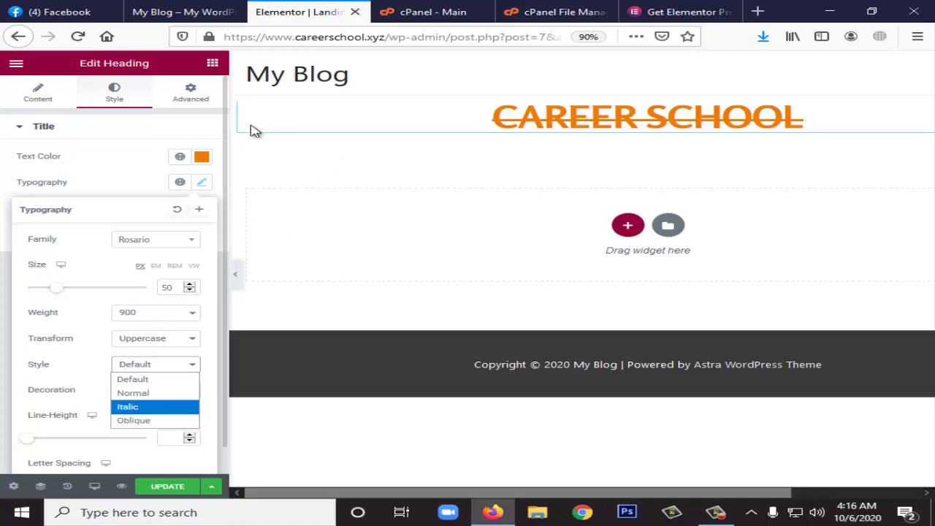
{"action": "key", "text": "Down"}
{"action": "key", "text": "Return"}
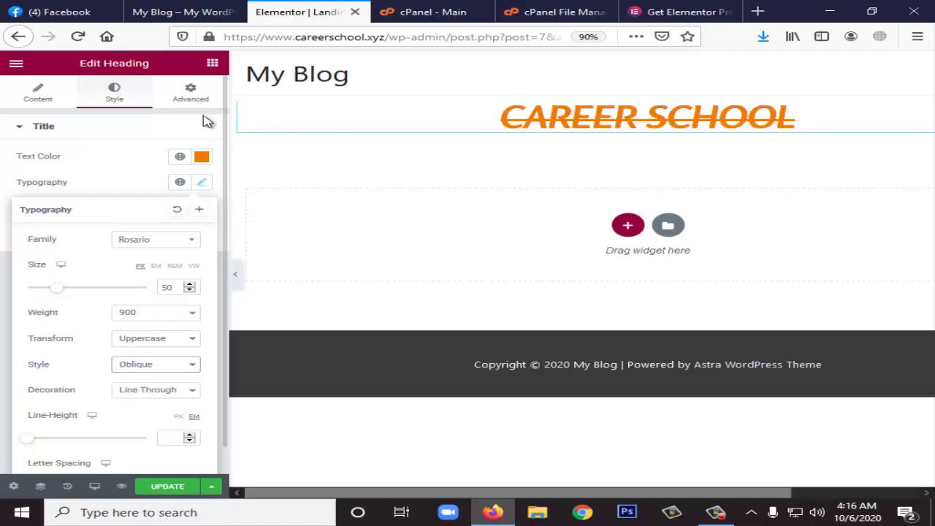
Step: Increase the heading's letter spacing to 4.2
{"action": "scroll", "coordinate": [64, 202], "scroll_direction": "down", "scroll_amount": 1}
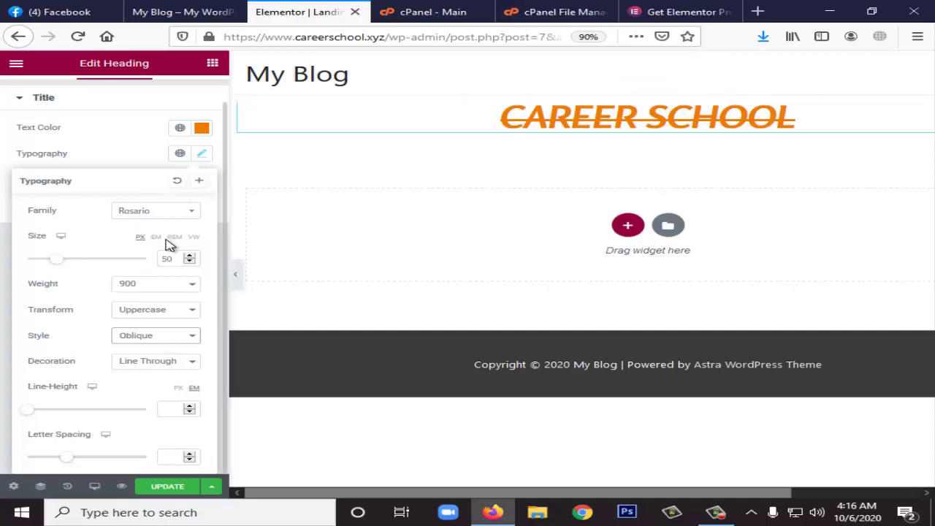
{"action": "key", "text": "Up"}
{"action": "key", "text": "Up"}
{"action": "key", "text": "Up"}
{"action": "key", "text": "Up"}
{"action": "key", "text": "Up"}
{"action": "key", "text": "Up"}
{"action": "key", "text": "Up"}
{"action": "key", "text": "Up"}
{"action": "key", "text": "Up"}
{"action": "key", "text": "Up"}
{"action": "key", "text": "Up"}
{"action": "key", "text": "Up"}
{"action": "key", "text": "Up"}
{"action": "key", "text": "Up"}
{"action": "key", "text": "Up"}
{"action": "key", "text": "Up"}
{"action": "key", "text": "Up"}
{"action": "key", "text": "Up"}
{"action": "key", "text": "Up"}
{"action": "key", "text": "Up"}
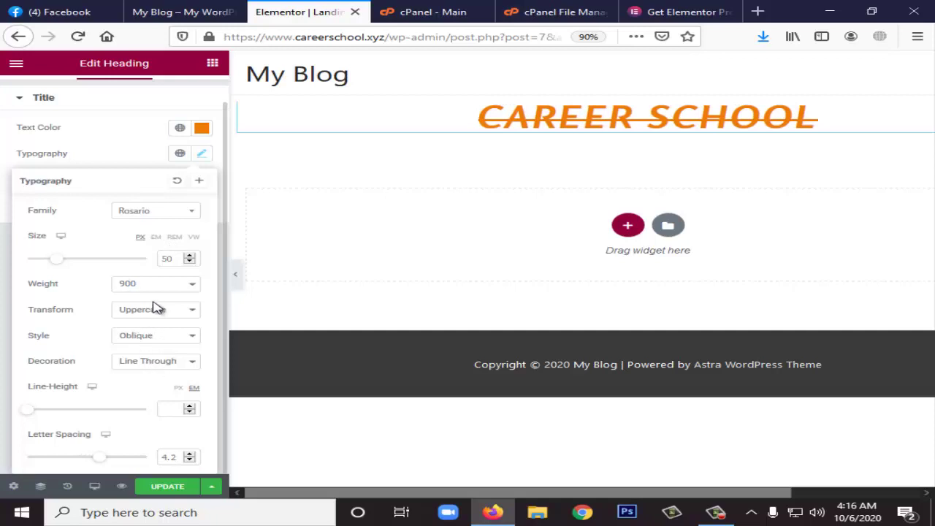
{"action": "scroll", "coordinate": [175, 263], "scroll_direction": "up", "scroll_amount": 1}
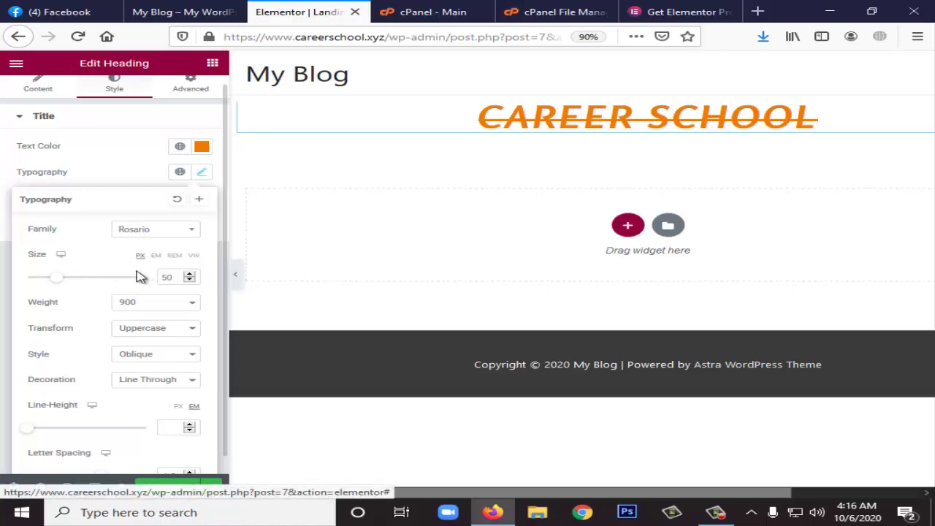
{"action": "scroll", "coordinate": [168, 277], "scroll_direction": "down", "scroll_amount": 1}
{"action": "scroll", "coordinate": [170, 277], "scroll_direction": "up", "scroll_amount": 2}
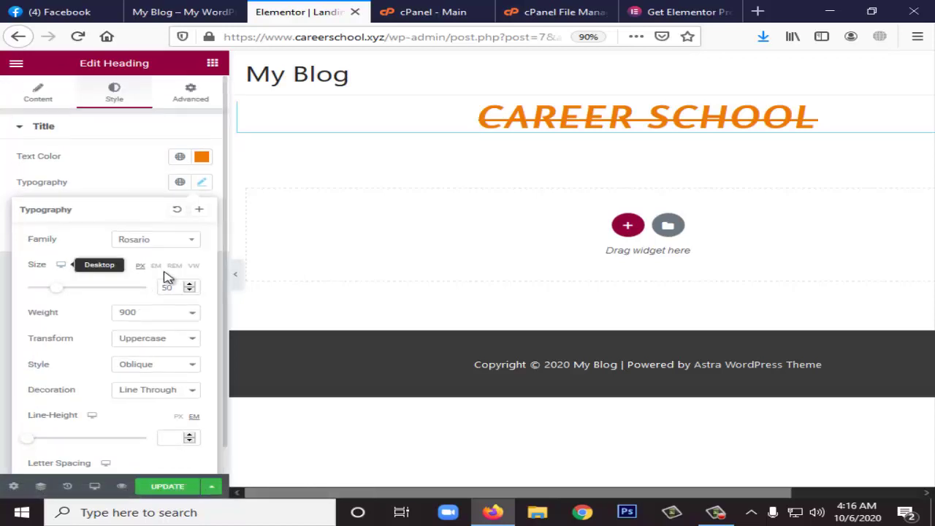
{"action": "left_click", "coordinate": [190, 93]}
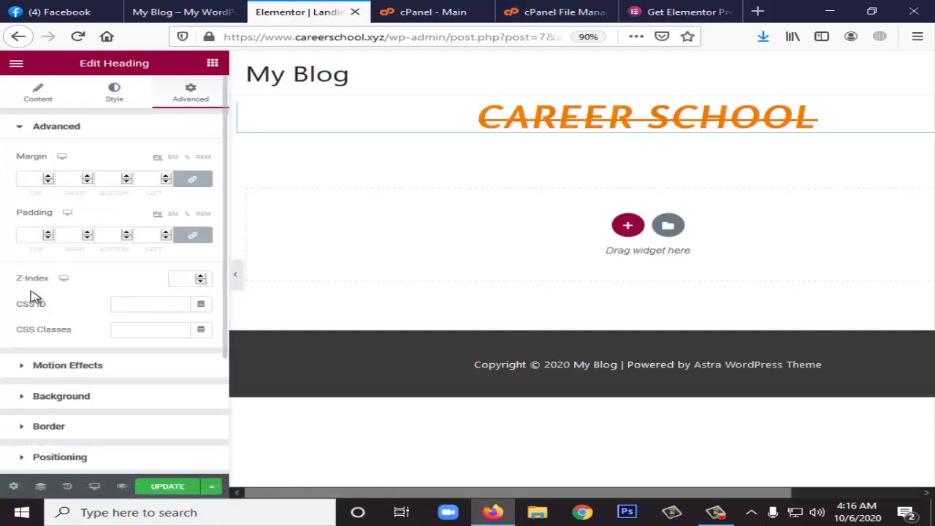
Step: Check the heading's unset margin and padding, then return to the widget list
{"action": "scroll", "coordinate": [34, 292], "scroll_direction": "down", "scroll_amount": 4}
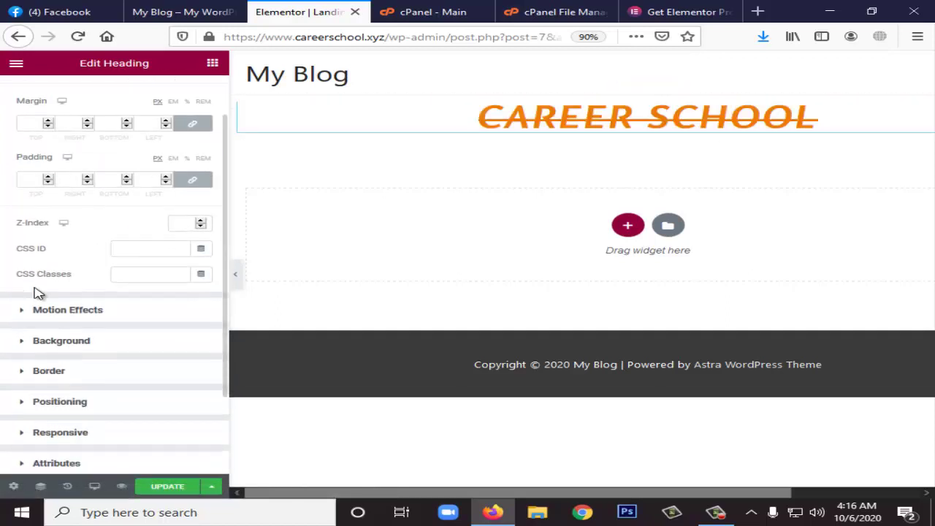
{"action": "scroll", "coordinate": [44, 292], "scroll_direction": "up", "scroll_amount": 4}
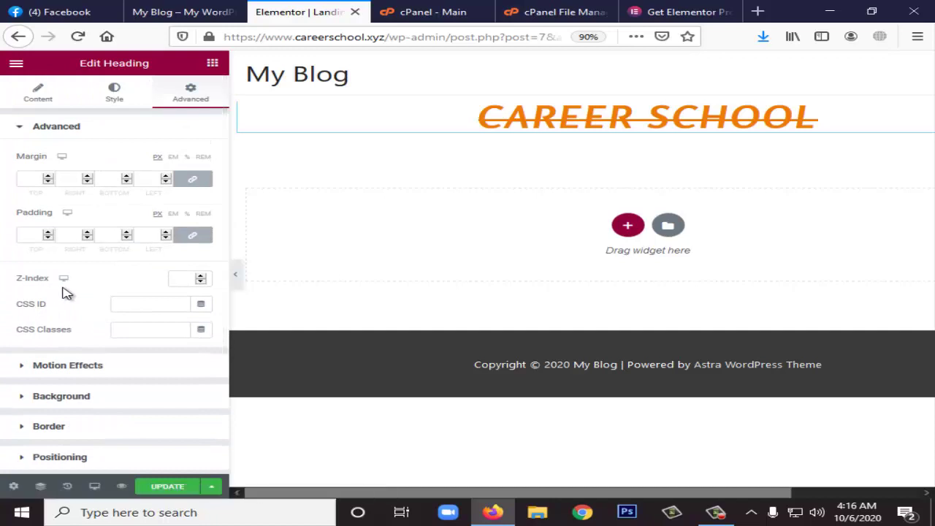
{"action": "key", "text": "Escape"}
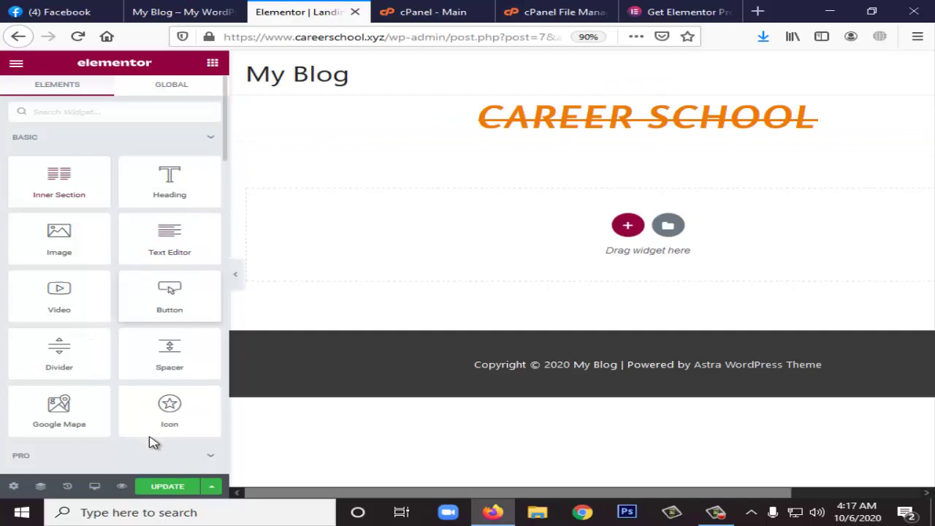
{"action": "scroll", "coordinate": [152, 443], "scroll_direction": "down", "scroll_amount": 3}
{"action": "scroll", "coordinate": [152, 442], "scroll_direction": "down", "scroll_amount": 10}
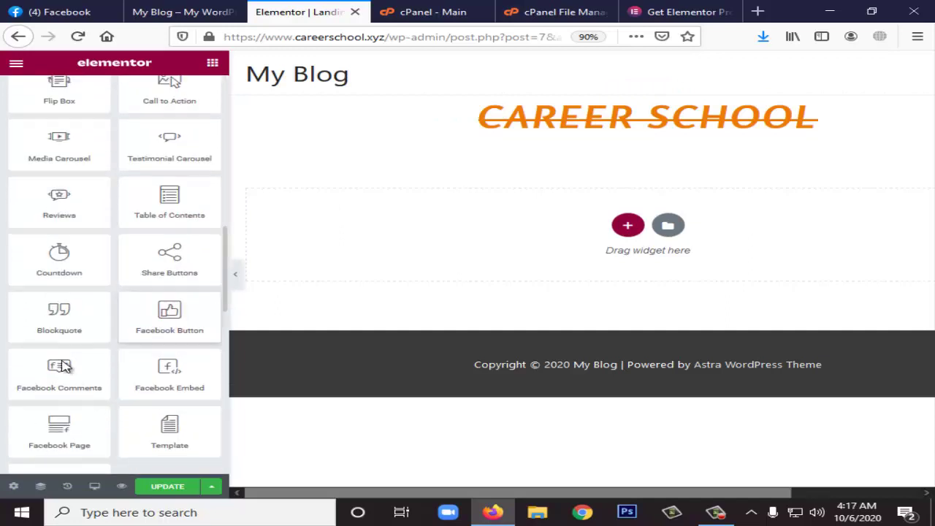
{"action": "scroll", "coordinate": [141, 348], "scroll_direction": "down", "scroll_amount": 8}
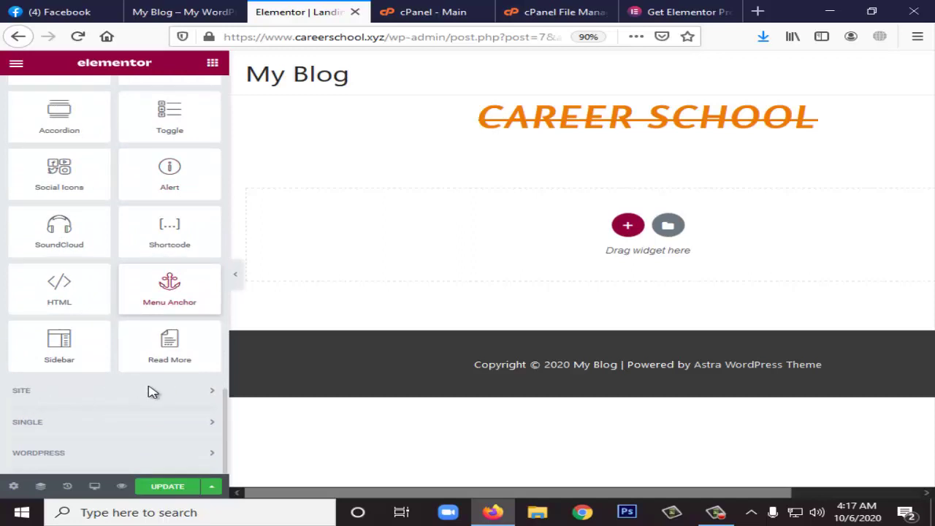
{"action": "scroll", "coordinate": [154, 410], "scroll_direction": "up", "scroll_amount": 15}
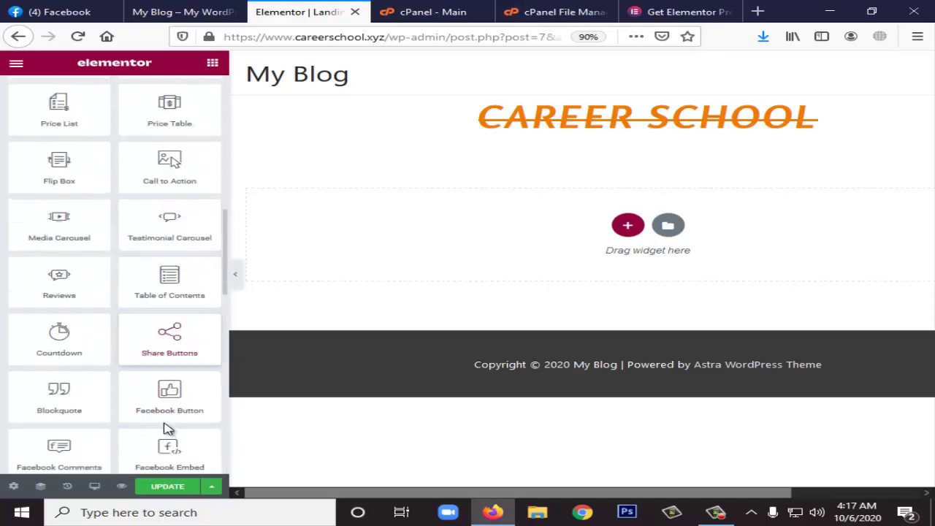
{"action": "scroll", "coordinate": [168, 432], "scroll_direction": "up", "scroll_amount": 12}
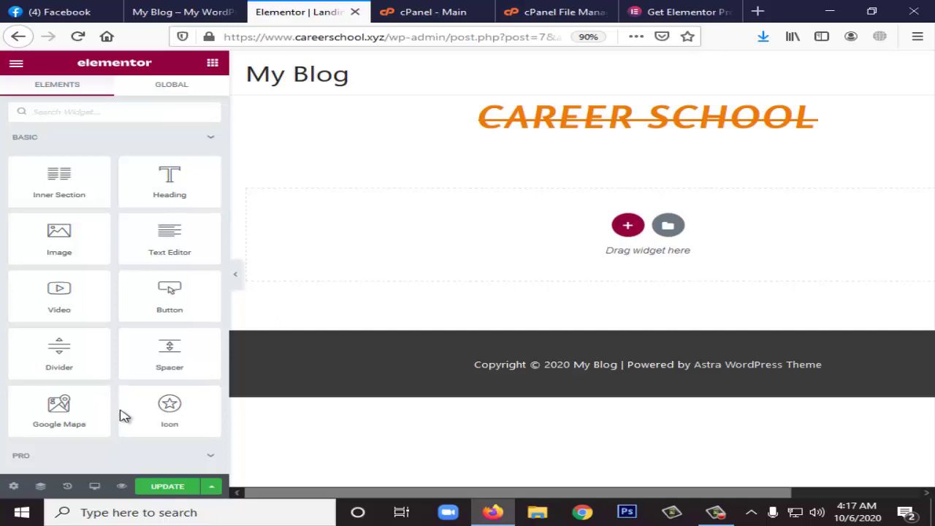
Step: Open the Elementor template library and browse its ready-made page templates
{"action": "left_click", "coordinate": [668, 225]}
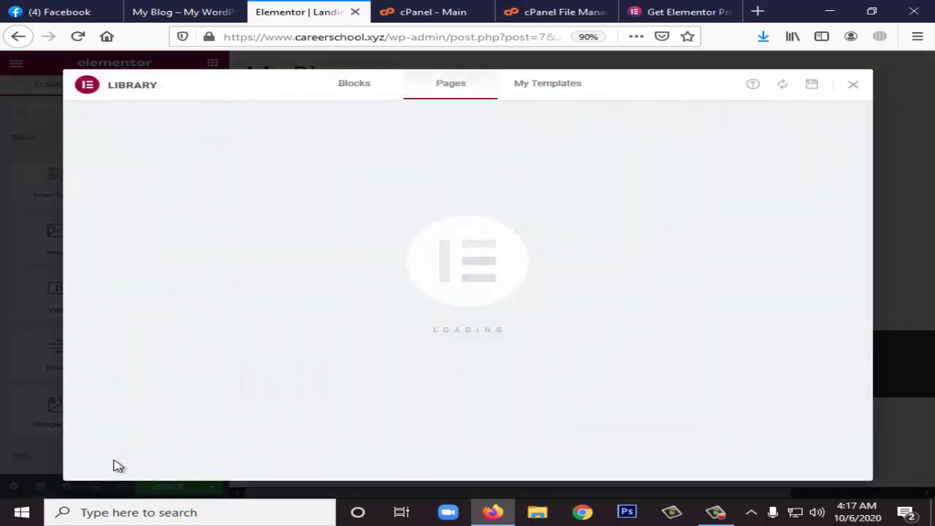
{"action": "key", "text": "Escape"}
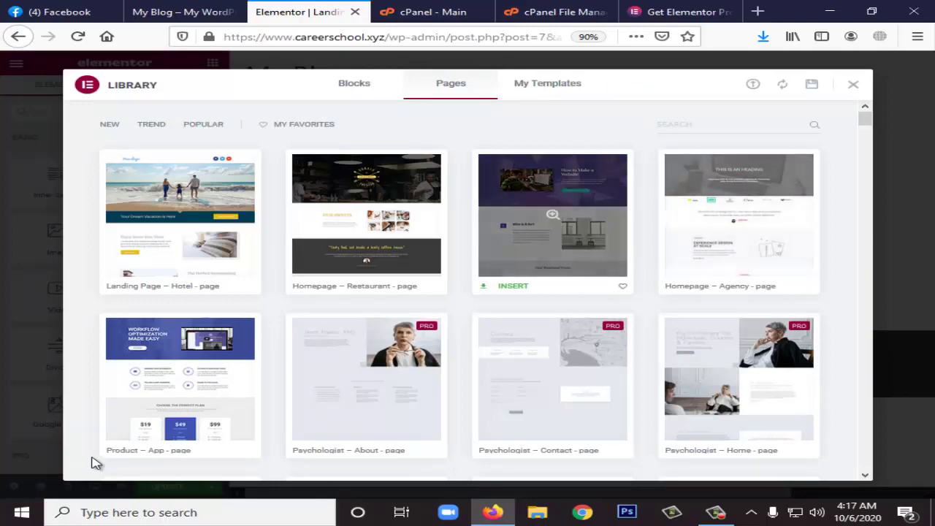
{"action": "scroll", "coordinate": [98, 462], "scroll_direction": "down", "scroll_amount": 10}
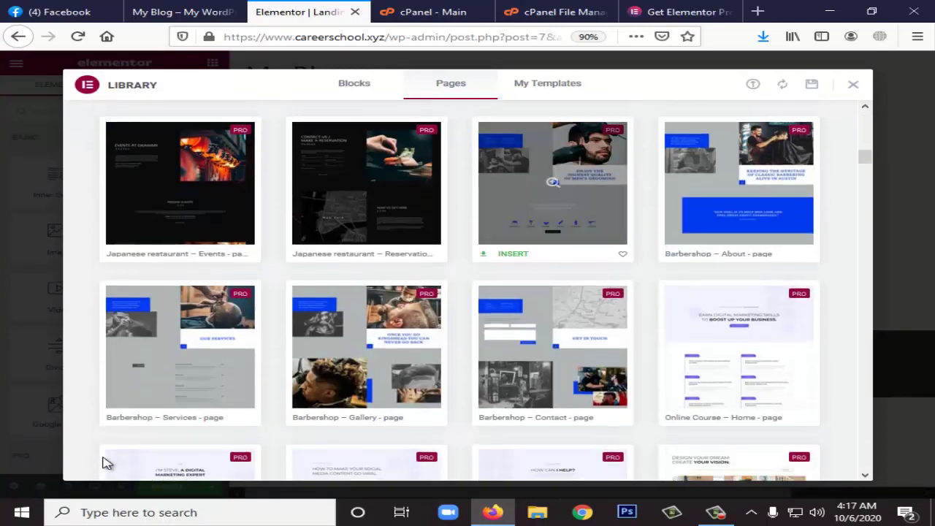
{"action": "scroll", "coordinate": [105, 458], "scroll_direction": "down", "scroll_amount": 2}
{"action": "scroll", "coordinate": [174, 412], "scroll_direction": "up", "scroll_amount": 2}
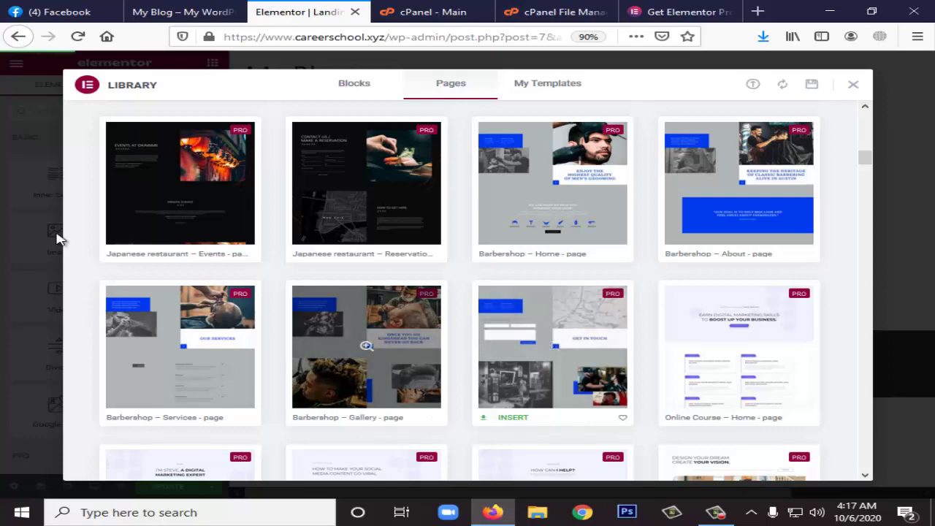
{"action": "scroll", "coordinate": [48, 187], "scroll_direction": "down", "scroll_amount": 1}
{"action": "scroll", "coordinate": [59, 149], "scroll_direction": "down", "scroll_amount": 1}
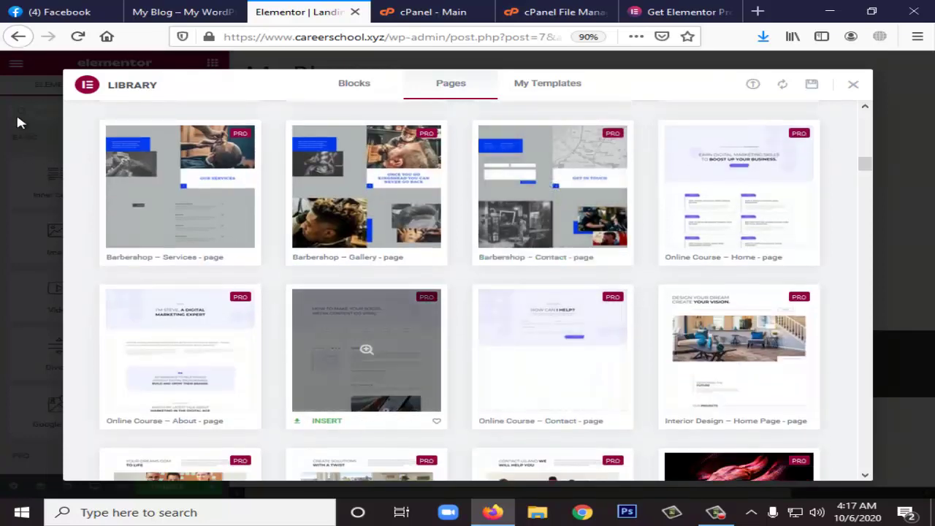
{"action": "scroll", "coordinate": [175, 336], "scroll_direction": "up", "scroll_amount": 15}
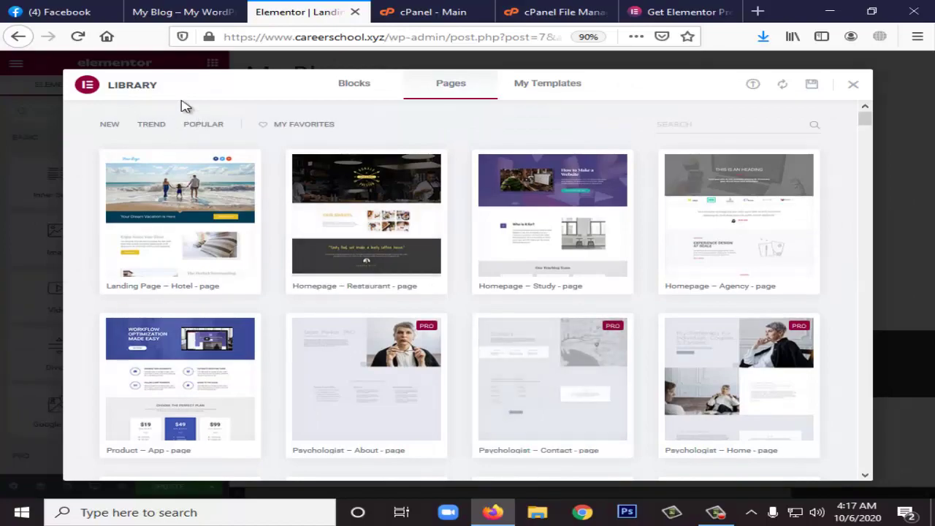
{"action": "scroll", "coordinate": [278, 205], "scroll_direction": "down", "scroll_amount": 10}
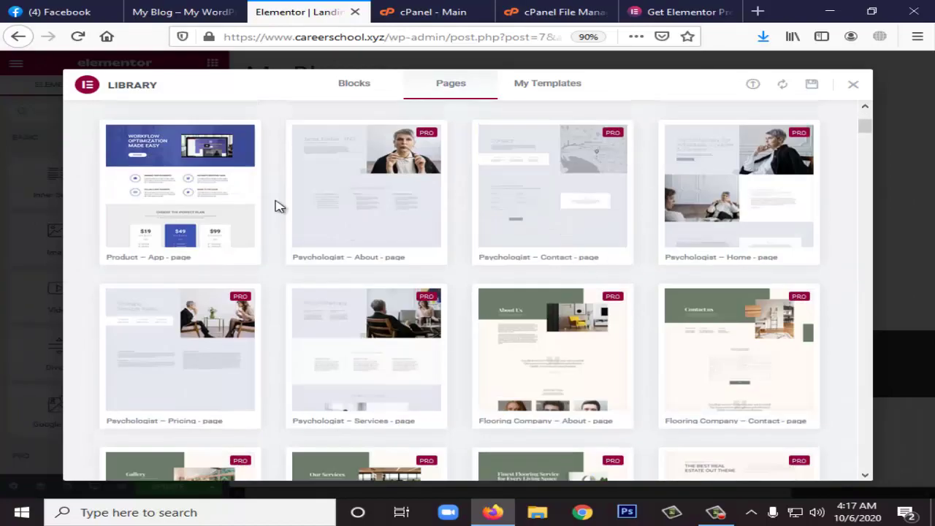
{"action": "scroll", "coordinate": [88, 434], "scroll_direction": "up", "scroll_amount": 10}
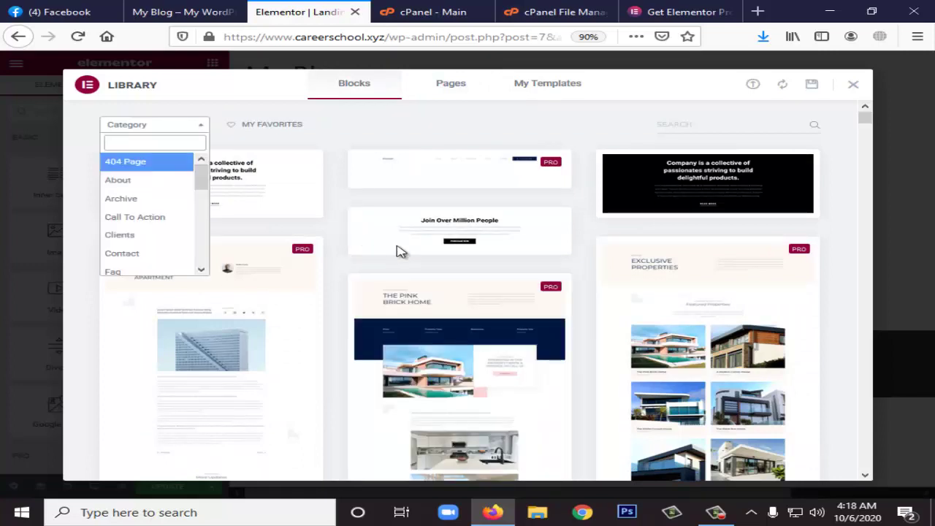
Step: Filter the library blocks to the About category and insert an About Company block
{"action": "key", "text": "Down"}
{"action": "key", "text": "Return"}
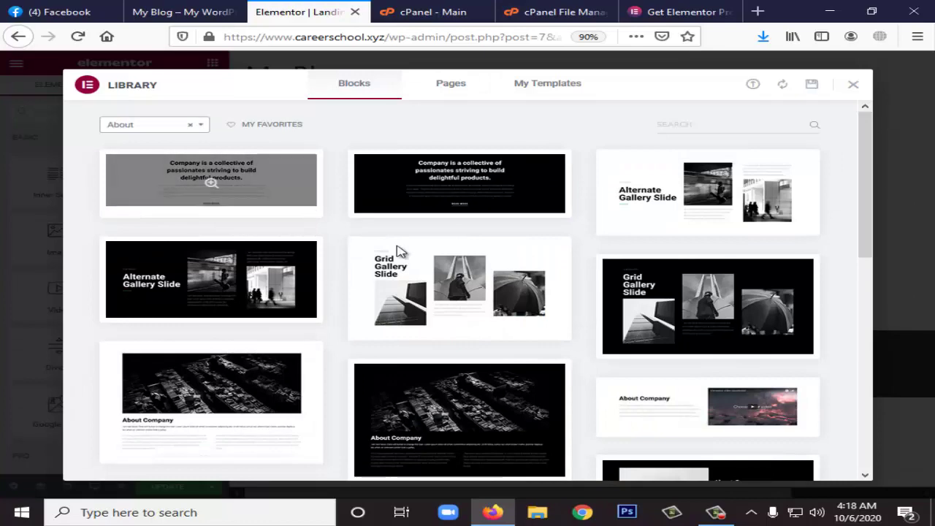
{"action": "scroll", "coordinate": [610, 267], "scroll_direction": "down", "scroll_amount": 10}
{"action": "scroll", "coordinate": [662, 298], "scroll_direction": "up", "scroll_amount": 10}
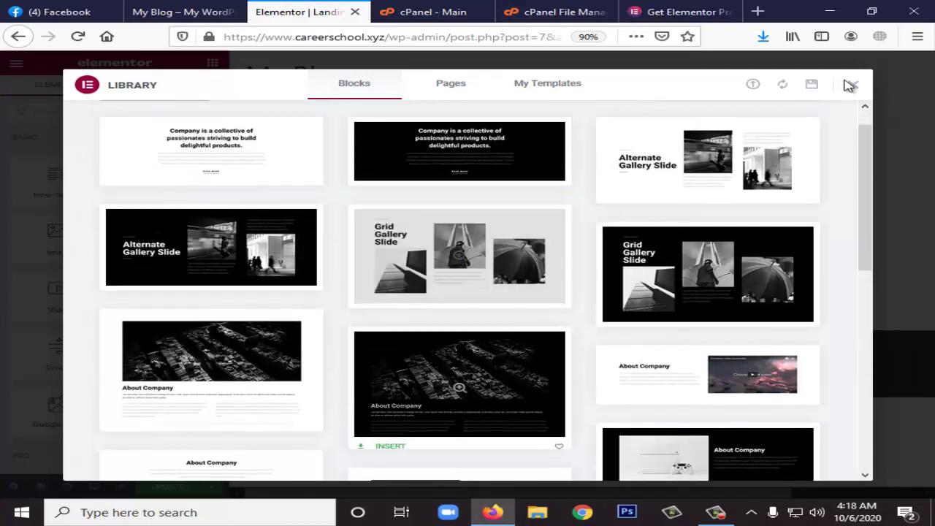
{"action": "scroll", "coordinate": [852, 88], "scroll_direction": "up", "scroll_amount": 1}
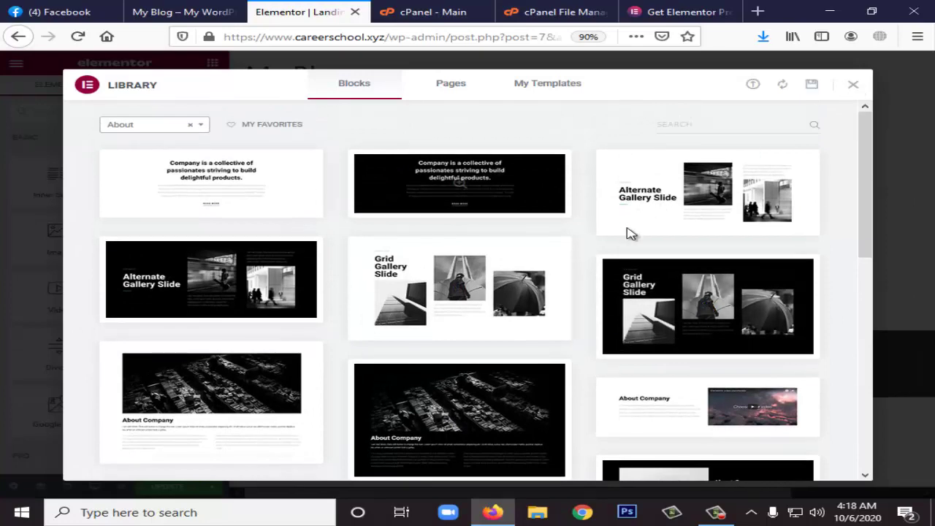
{"action": "scroll", "coordinate": [712, 249], "scroll_direction": "down", "scroll_amount": 3}
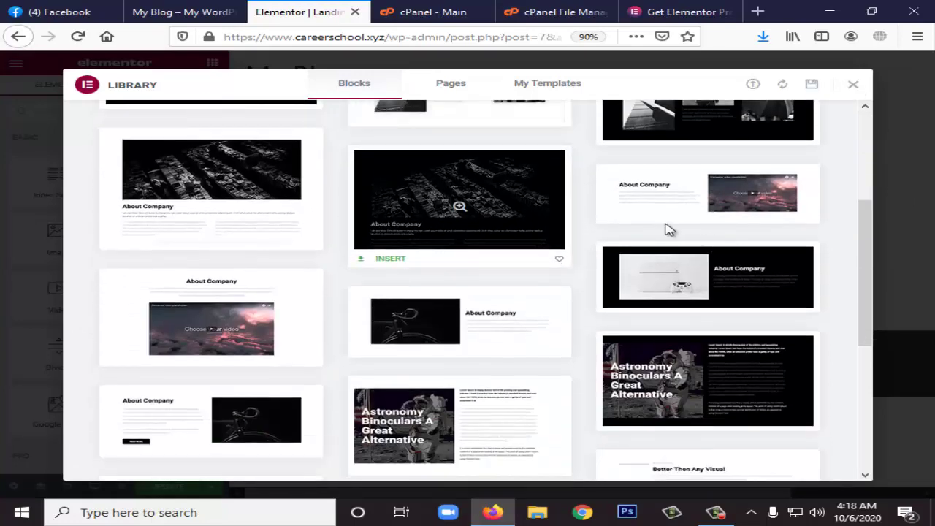
{"action": "left_click", "coordinate": [614, 228]}
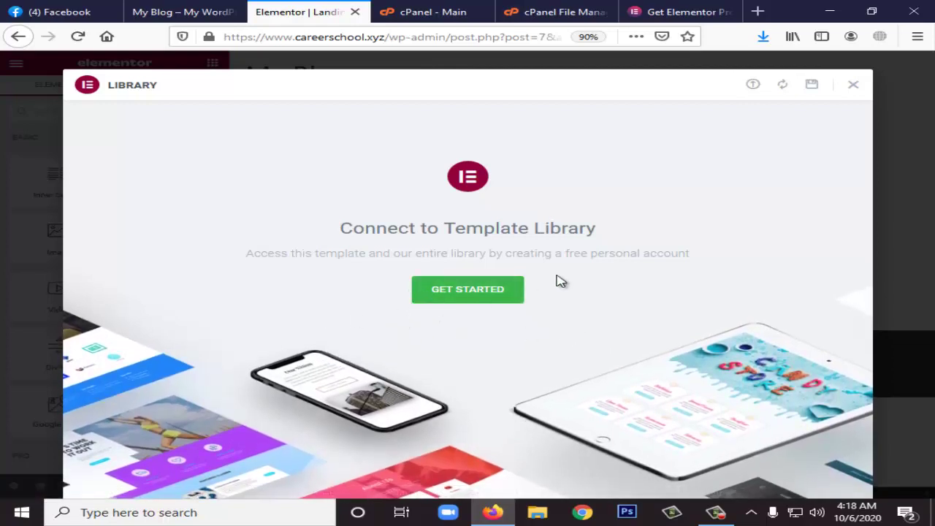
Step: After glancing at the pricing page, start connecting the site to Elementor's template library
{"action": "key", "text": "ctrl+9"}
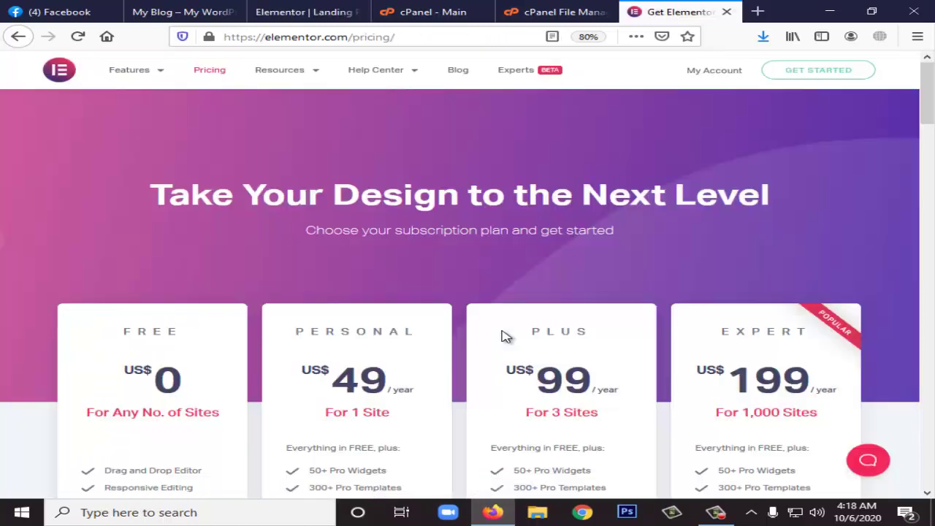
{"action": "key", "text": "ctrl+3"}
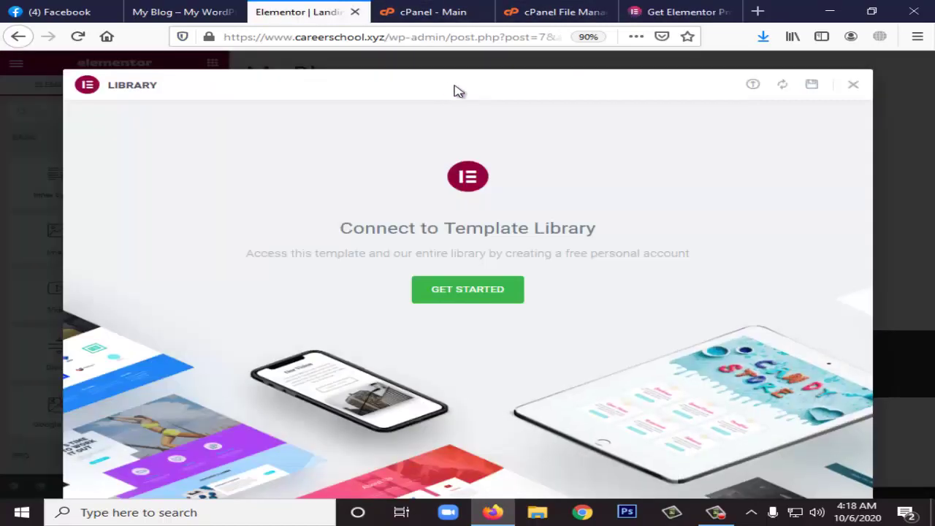
{"action": "left_click", "coordinate": [468, 289]}
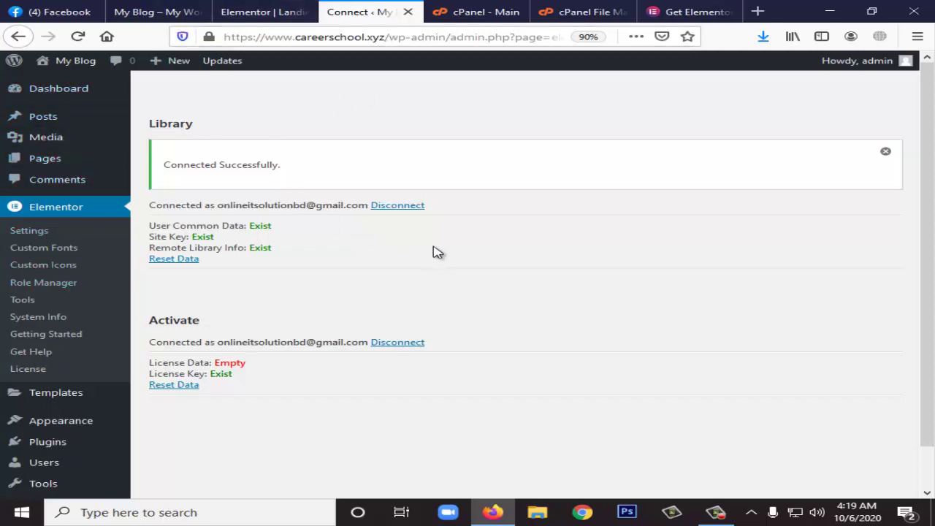
Step: Reopen the Landing Page from the pages list in the Elementor editor
{"action": "left_click", "coordinate": [157, 158]}
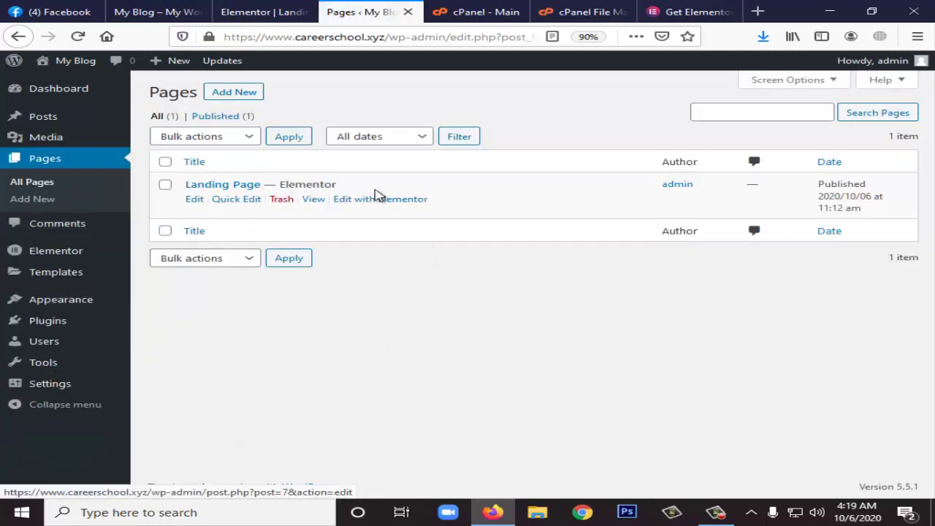
{"action": "key", "text": "Tab"}
{"action": "key", "text": "Tab"}
{"action": "key", "text": "Tab"}
{"action": "key", "text": "Tab"}
{"action": "key", "text": "Return"}
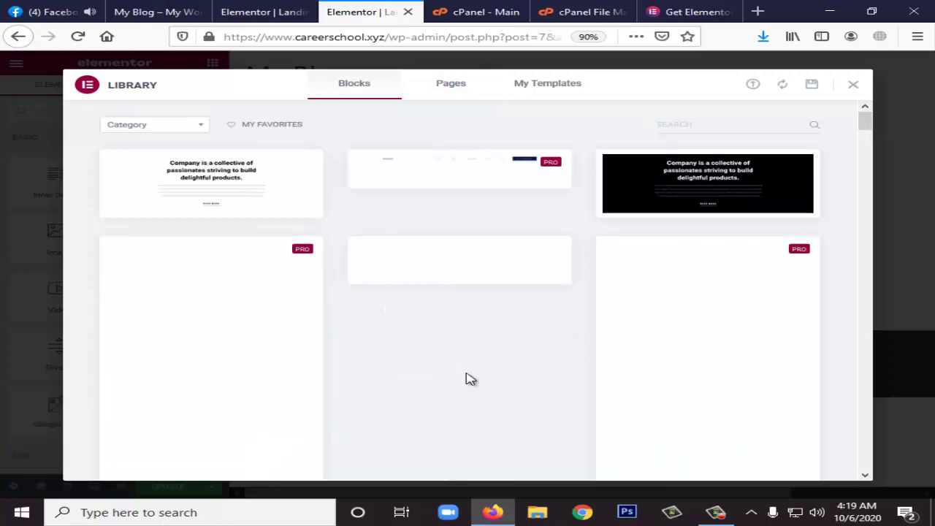
Step: Filter library blocks to About and insert the About Company block
{"action": "key", "text": "Down"}
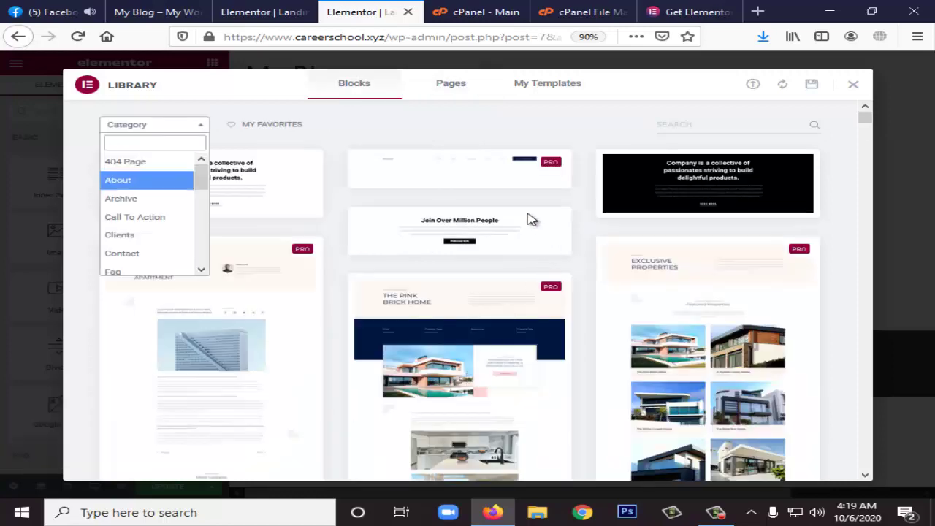
{"action": "key", "text": "Return"}
{"action": "scroll", "coordinate": [533, 381], "scroll_direction": "down", "scroll_amount": 3}
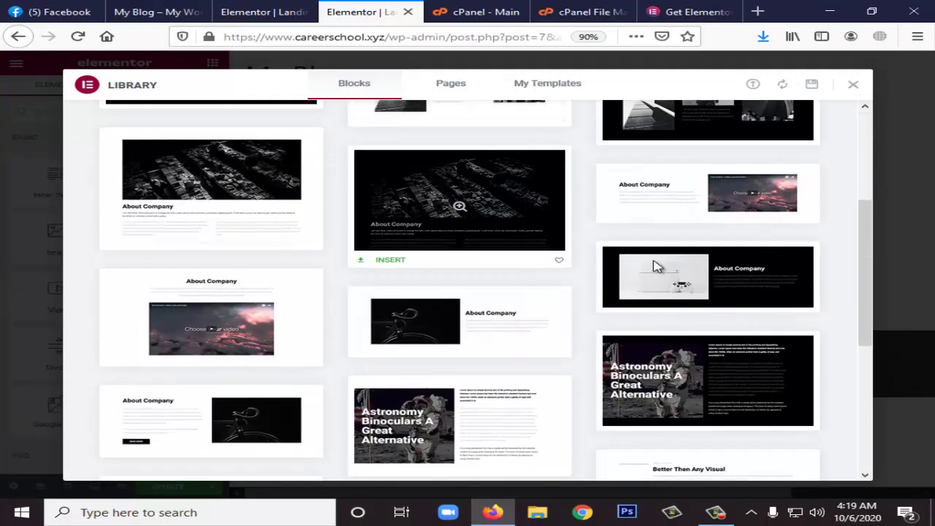
{"action": "left_click", "coordinate": [262, 315]}
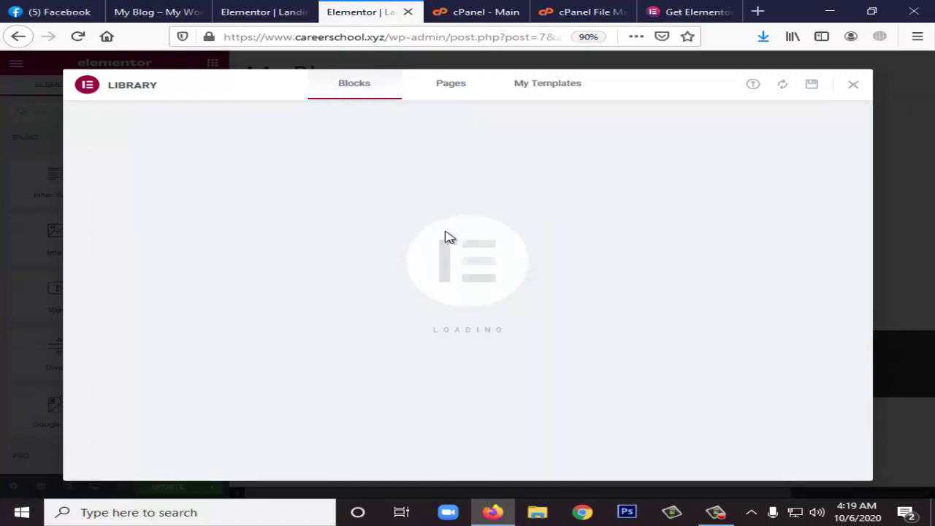
Step: Inspect the inserted About the company heading and its paragraph text blocks
{"action": "scroll", "coordinate": [391, 269], "scroll_direction": "down", "scroll_amount": 10}
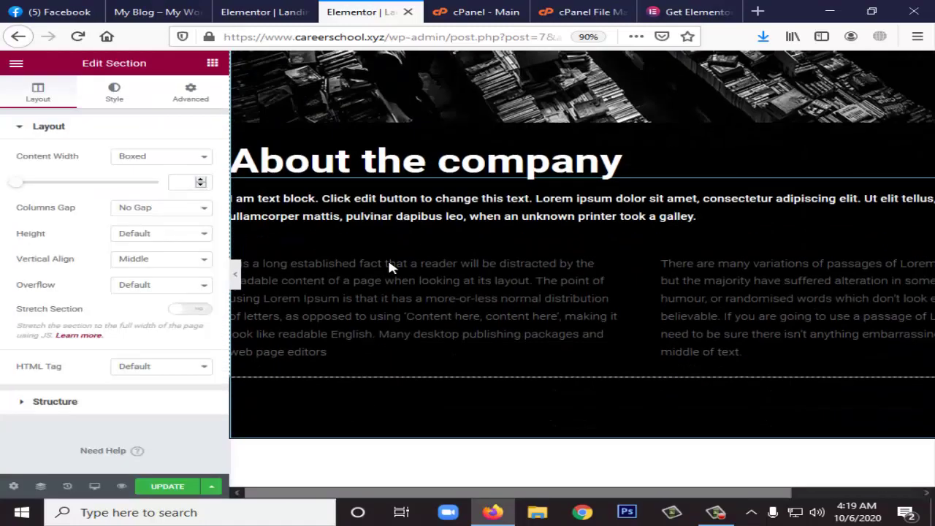
{"action": "scroll", "coordinate": [391, 268], "scroll_direction": "up", "scroll_amount": 10}
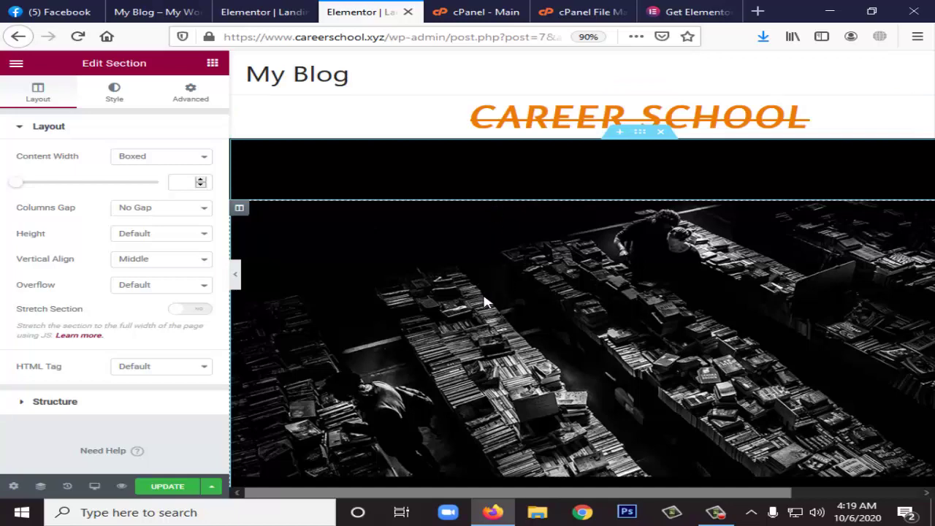
{"action": "scroll", "coordinate": [483, 300], "scroll_direction": "down", "scroll_amount": 3}
{"action": "scroll", "coordinate": [483, 301], "scroll_direction": "down", "scroll_amount": 2}
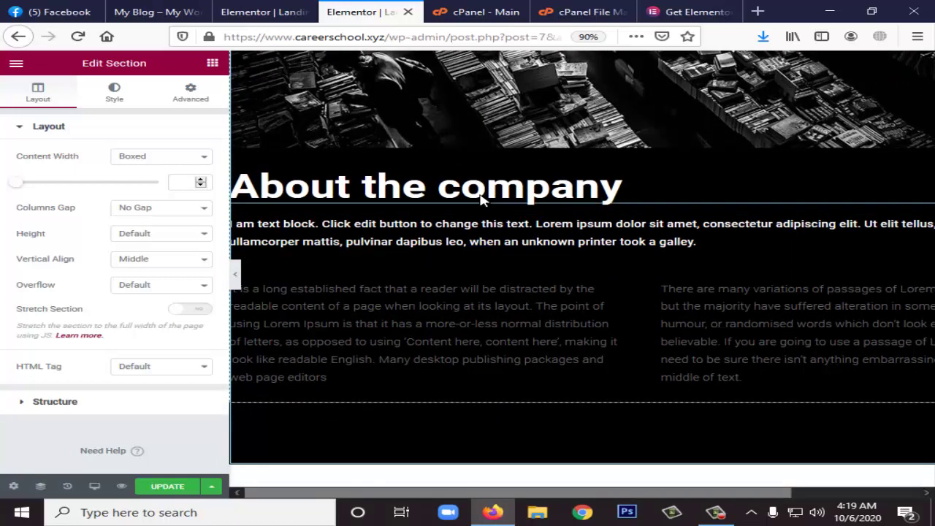
{"action": "left_click", "coordinate": [482, 199]}
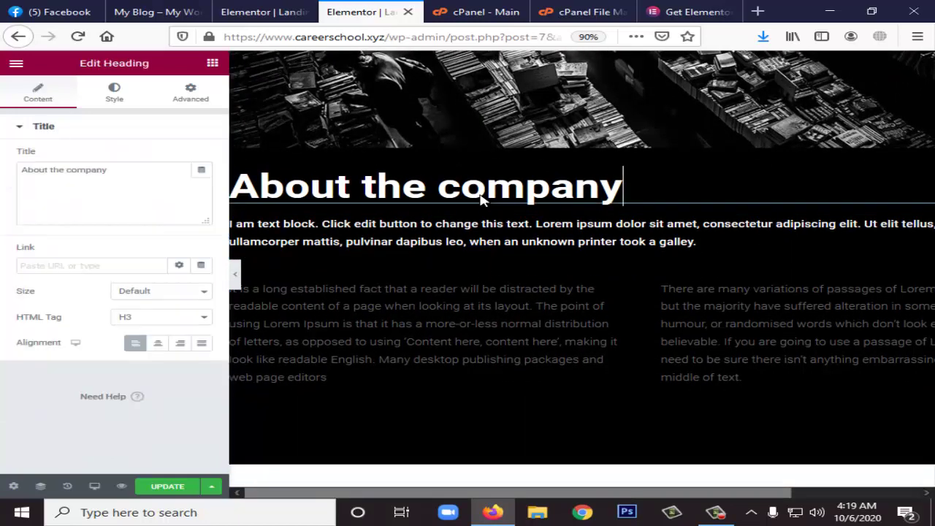
{"action": "left_click", "coordinate": [471, 233]}
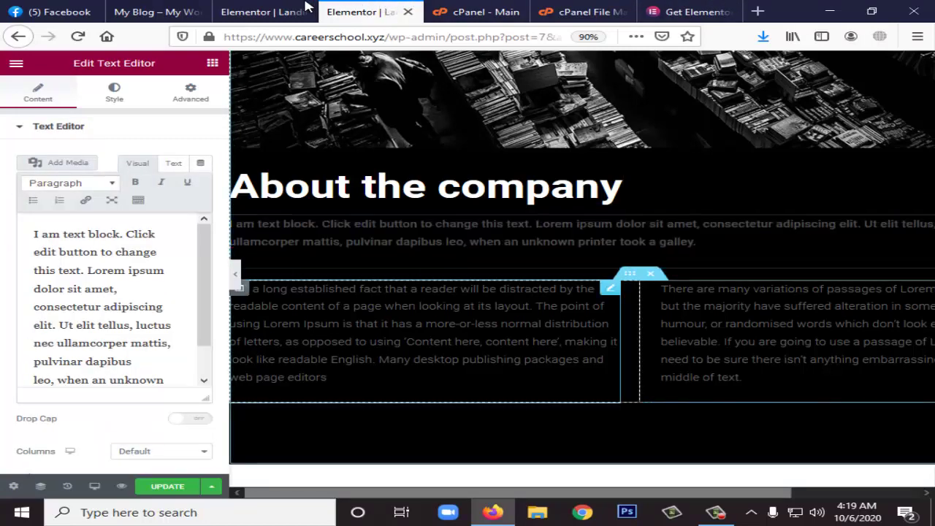
{"action": "left_click", "coordinate": [469, 292]}
Step: Select the bookshop image and view the media library, leaving the image unchanged
{"action": "scroll", "coordinate": [488, 315], "scroll_direction": "down", "scroll_amount": 3}
{"action": "scroll", "coordinate": [488, 314], "scroll_direction": "up", "scroll_amount": 5}
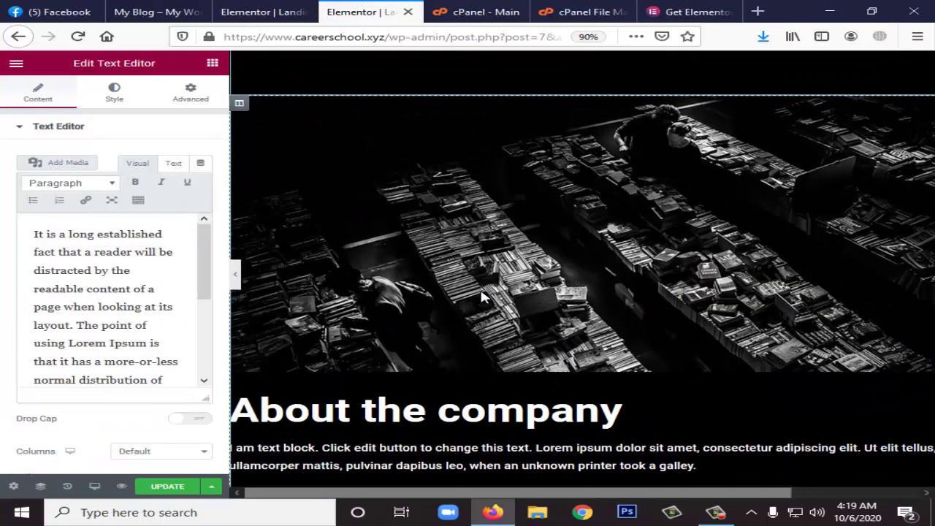
{"action": "left_click", "coordinate": [483, 297]}
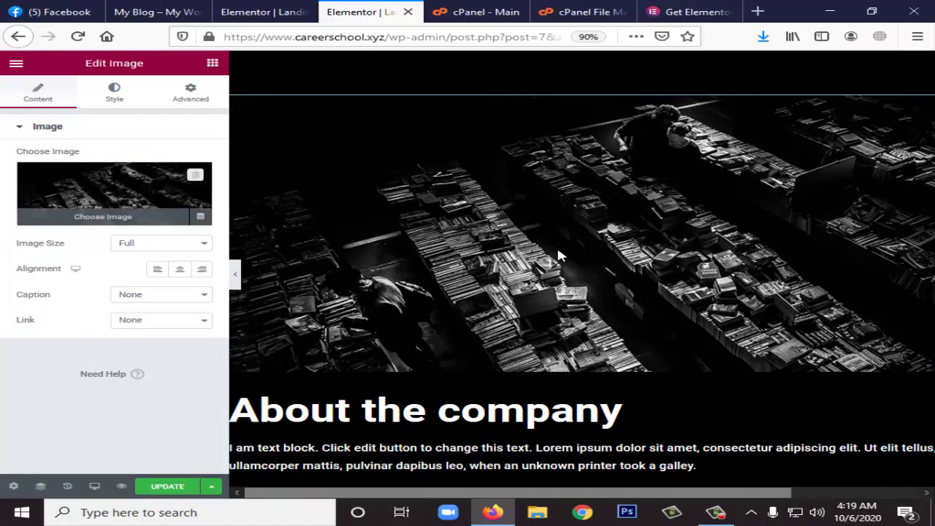
{"action": "left_click", "coordinate": [494, 357]}
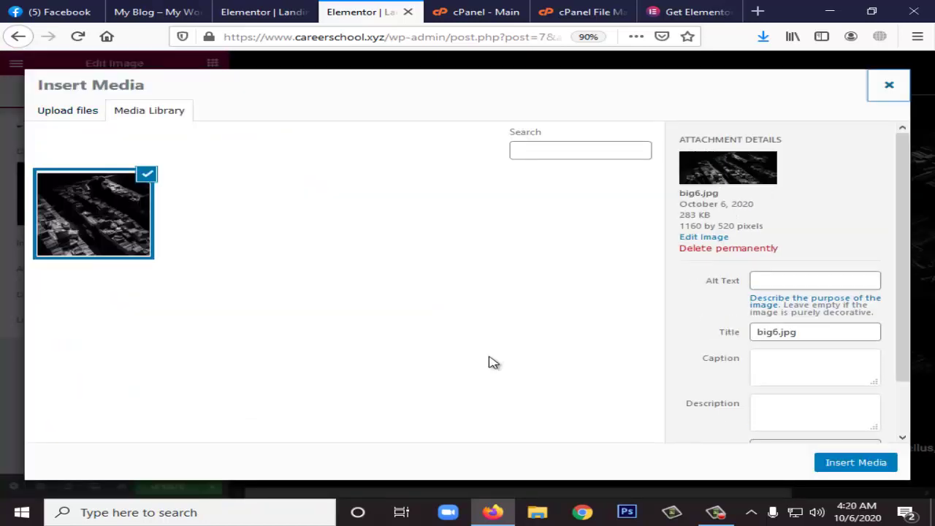
{"action": "key", "text": "Escape"}
{"action": "scroll", "coordinate": [488, 363], "scroll_direction": "down", "scroll_amount": 6}
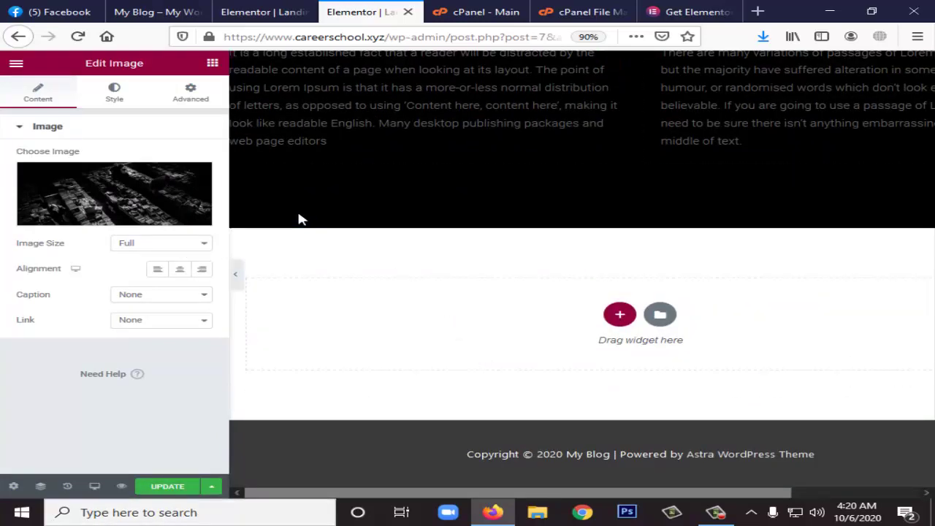
{"action": "scroll", "coordinate": [299, 219], "scroll_direction": "up", "scroll_amount": 10}
{"action": "scroll", "coordinate": [307, 217], "scroll_direction": "down", "scroll_amount": 10}
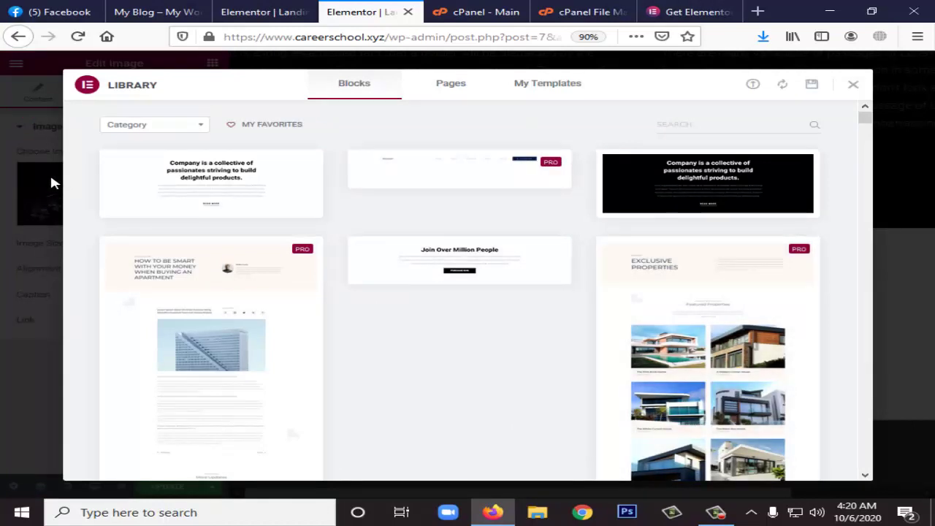
{"action": "left_click", "coordinate": [154, 124]}
{"action": "key", "text": "Down"}
{"action": "key", "text": "Down"}
{"action": "key", "text": "Up"}
{"action": "key", "text": "Down"}
{"action": "key", "text": "Down"}
{"action": "key", "text": "Down"}
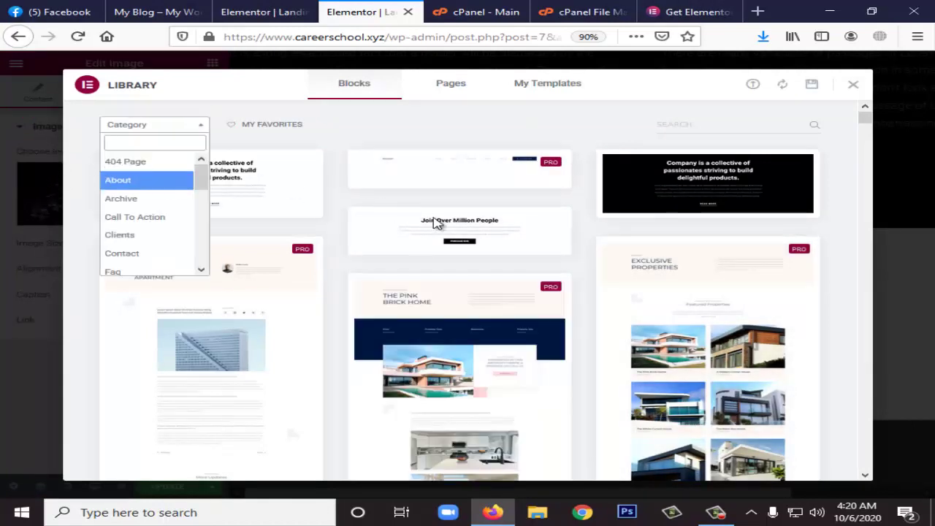
{"action": "key", "text": "Down"}
{"action": "key", "text": "Down"}
{"action": "key", "text": "Down"}
{"action": "key", "text": "Down"}
{"action": "key", "text": "Down"}
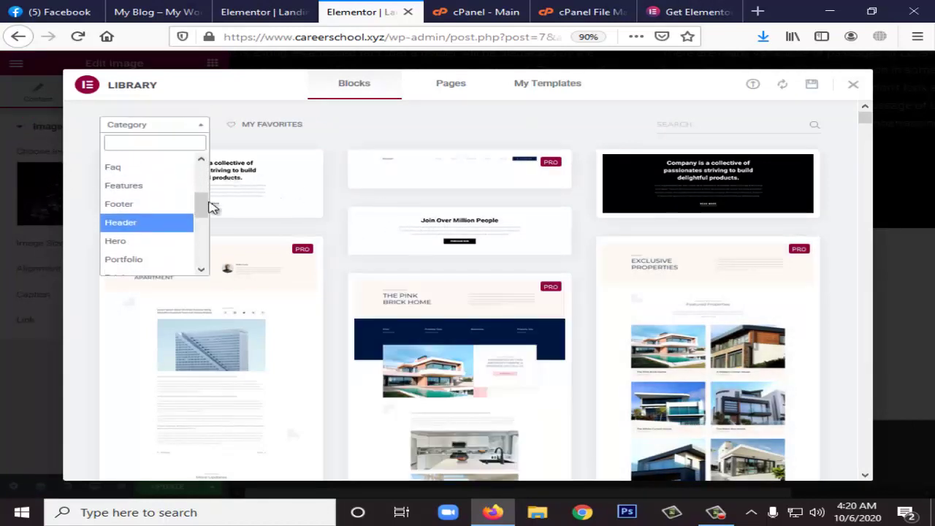
{"action": "key", "text": "Down"}
{"action": "key", "text": "Up"}
{"action": "key", "text": "Up"}
{"action": "key", "text": "Down"}
{"action": "key", "text": "Down"}
{"action": "key", "text": "Down"}
{"action": "key", "text": "Down"}
{"action": "key", "text": "Up"}
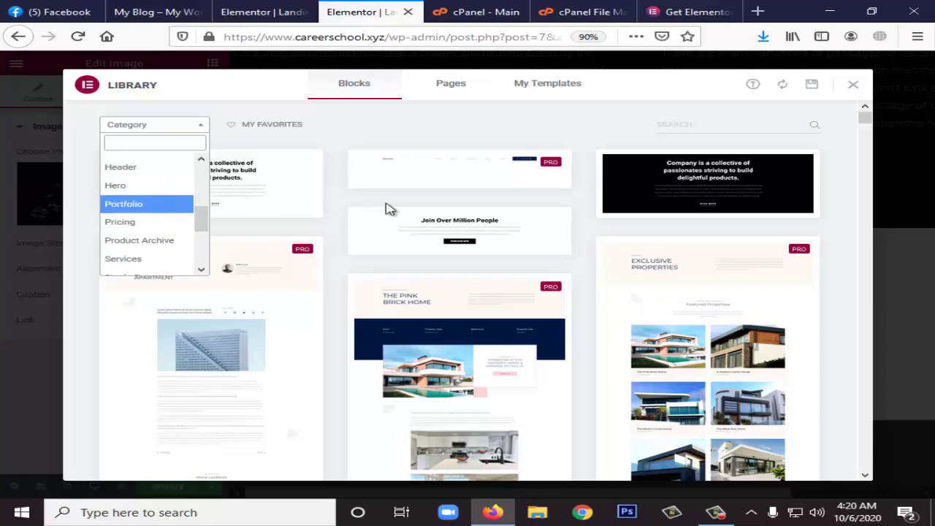
{"action": "key", "text": "Down"}
{"action": "key", "text": "Down"}
{"action": "key", "text": "Down"}
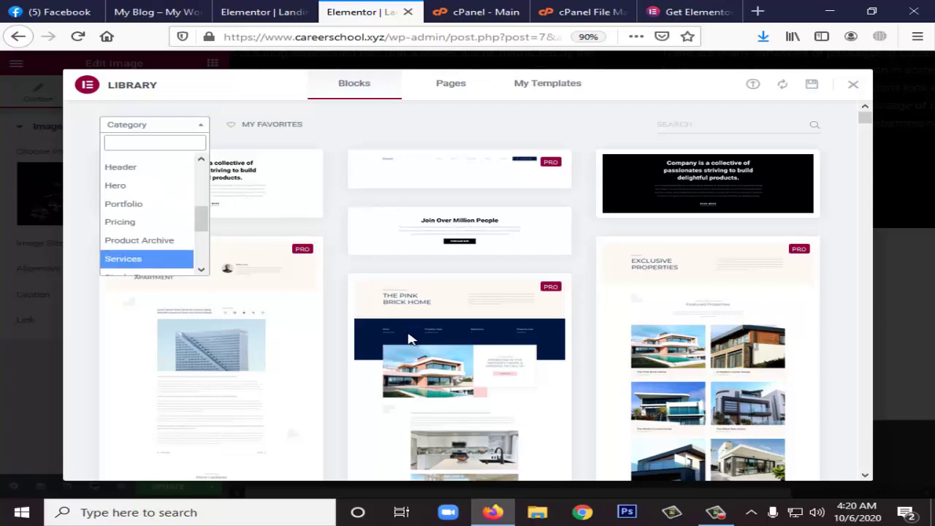
{"action": "key", "text": "Return"}
{"action": "scroll", "coordinate": [416, 344], "scroll_direction": "down", "scroll_amount": 10}
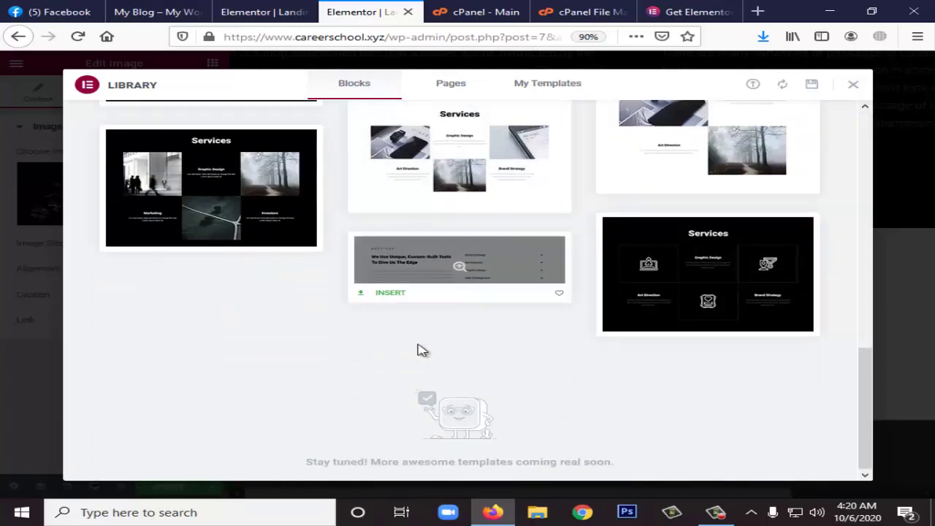
{"action": "scroll", "coordinate": [420, 350], "scroll_direction": "up", "scroll_amount": 10}
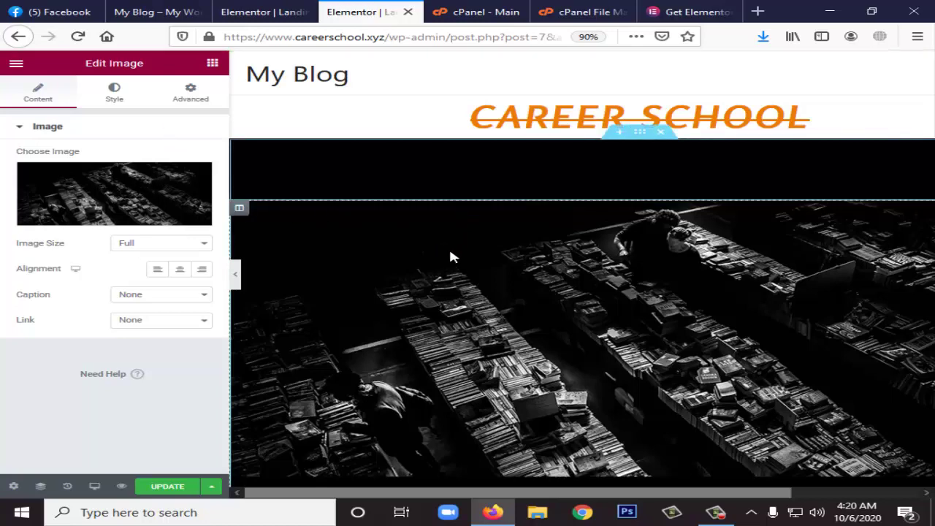
{"action": "scroll", "coordinate": [391, 268], "scroll_direction": "down", "scroll_amount": 10}
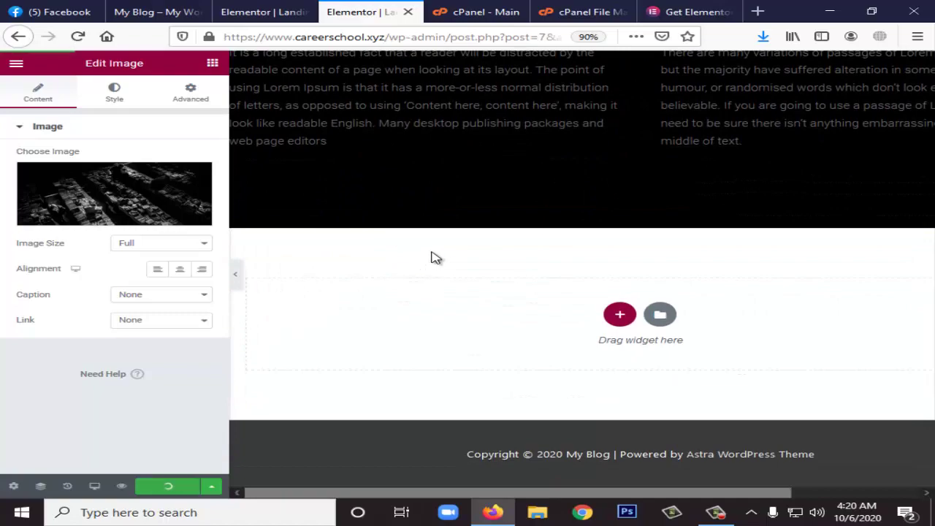
Step: Switch to the extra Elementor tab, dismiss its library, and close it, confirming Leave Page
{"action": "scroll", "coordinate": [566, 298], "scroll_direction": "up", "scroll_amount": 10}
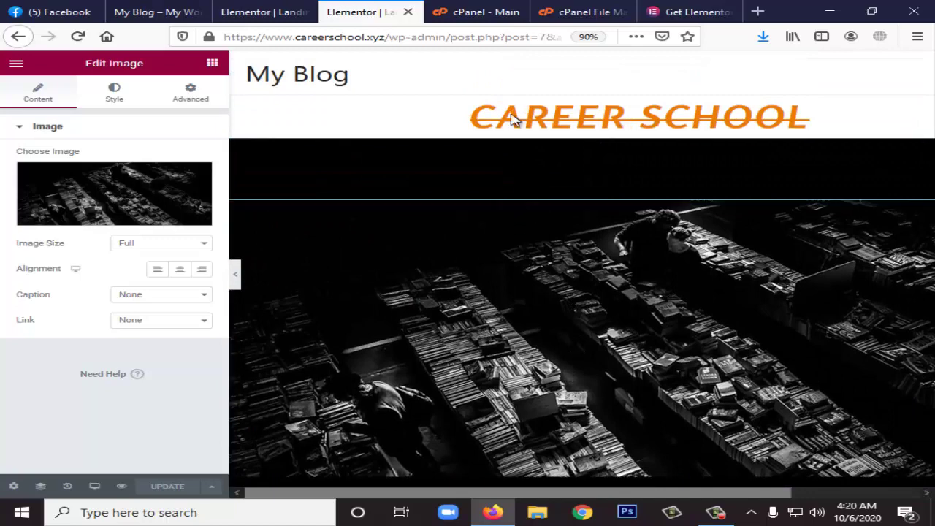
{"action": "key", "text": "ctrl+shift+Tab"}
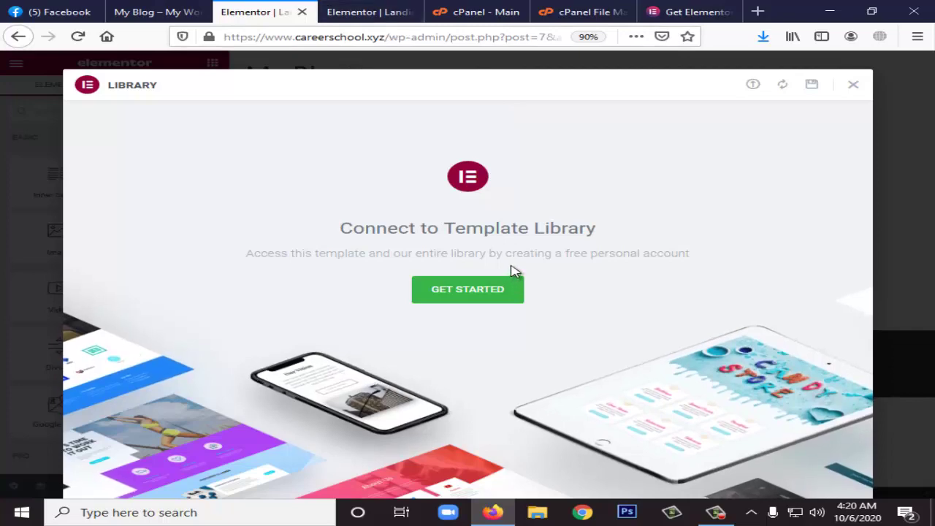
{"action": "key", "text": "Escape"}
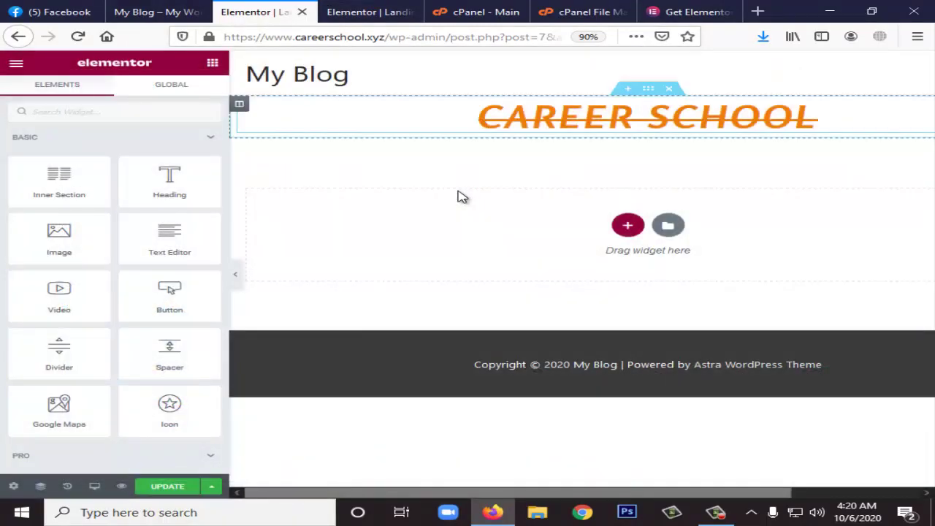
{"action": "key", "text": "ctrl+w"}
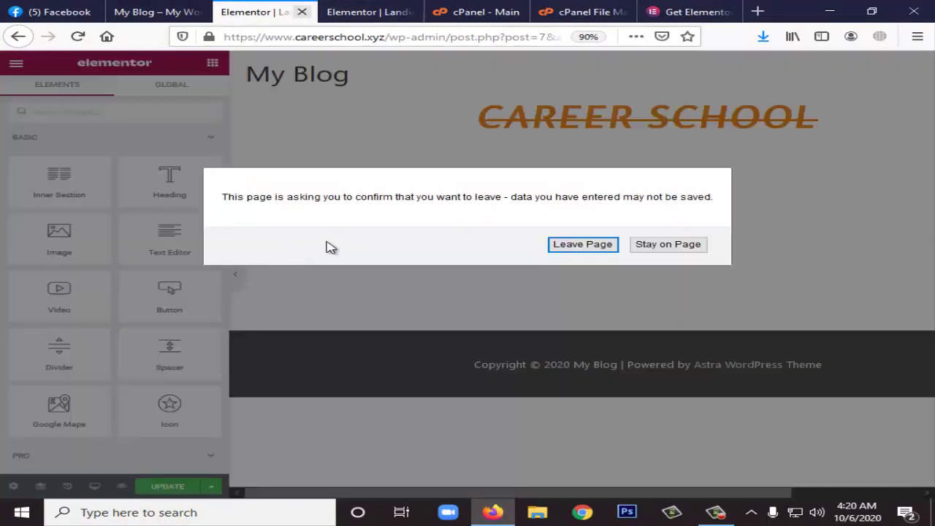
{"action": "key", "text": "Return"}
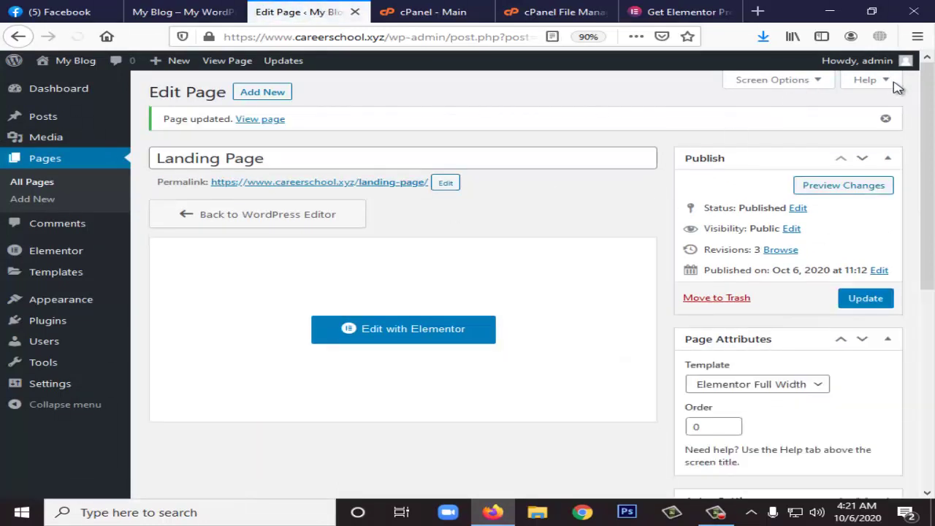
Step: Check the published Landing Page, then go back to its edit screen
{"action": "left_click", "coordinate": [260, 119]}
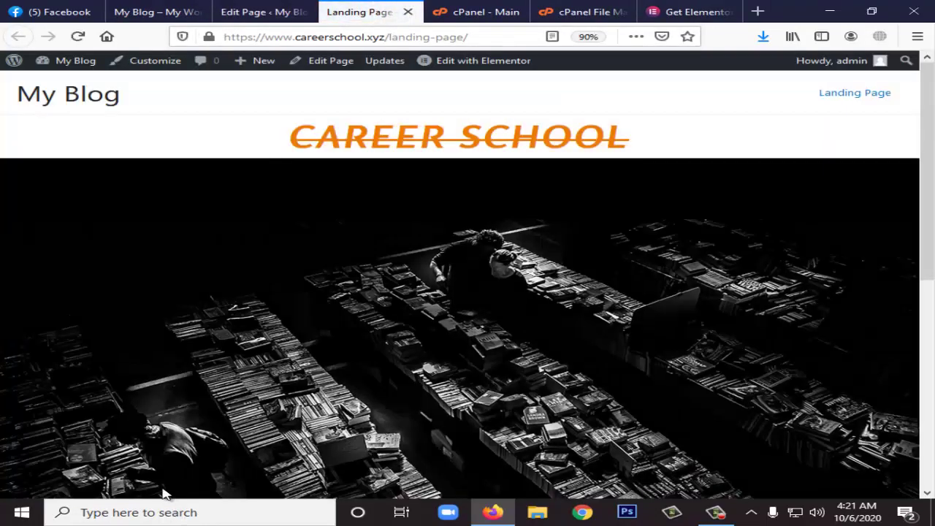
{"action": "scroll", "coordinate": [164, 495], "scroll_direction": "down", "scroll_amount": 10}
{"action": "scroll", "coordinate": [358, 150], "scroll_direction": "up", "scroll_amount": 10}
{"action": "key", "text": "ctrl+shift+Tab"}
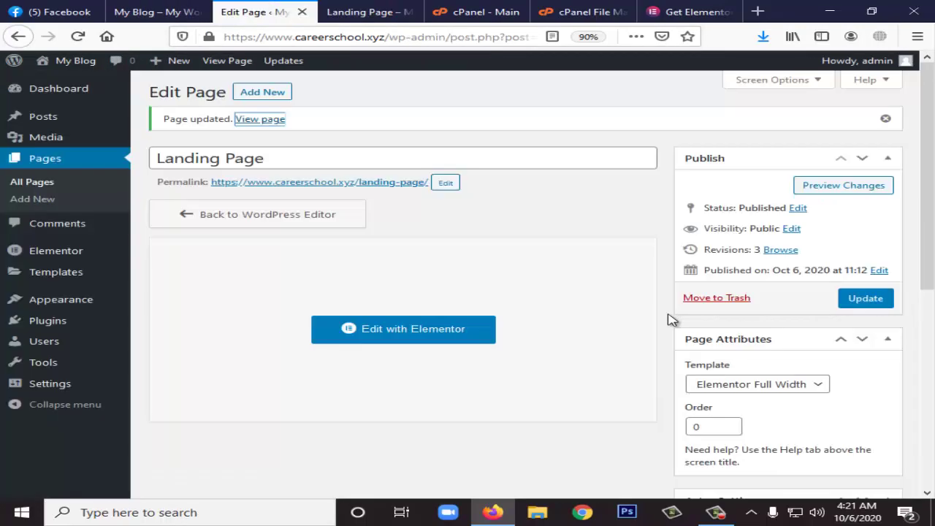
{"action": "scroll", "coordinate": [672, 319], "scroll_direction": "down", "scroll_amount": 5}
{"action": "scroll", "coordinate": [672, 317], "scroll_direction": "up", "scroll_amount": 1}
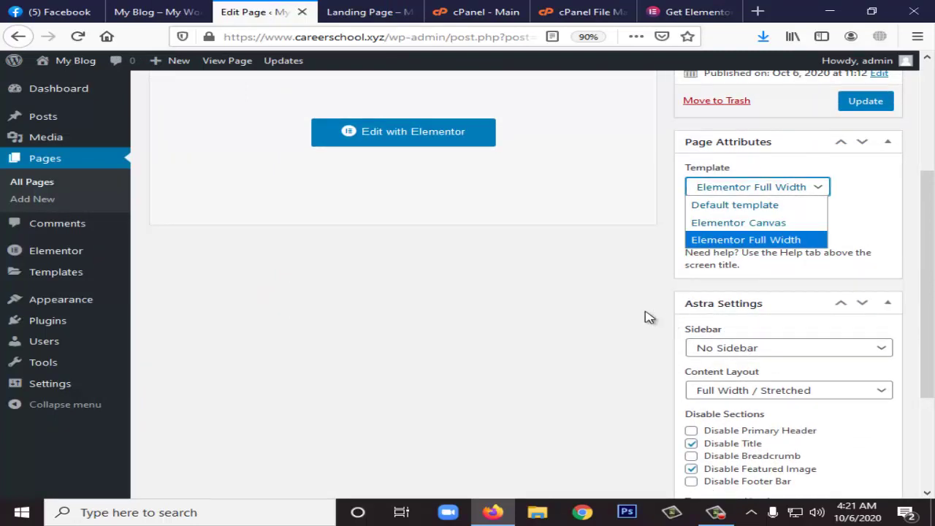
Step: Switch the Landing Page template to Elementor Canvas and update the page
{"action": "key", "text": "Up"}
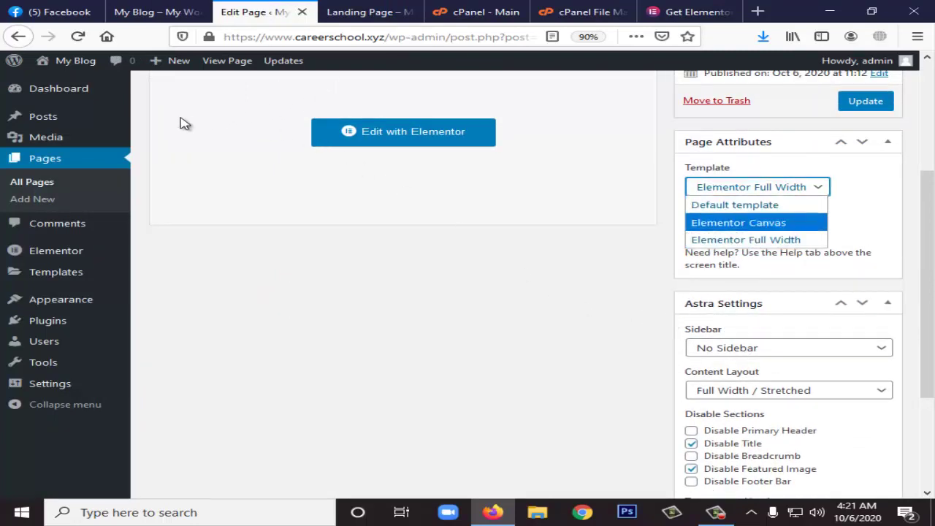
{"action": "key", "text": "Return"}
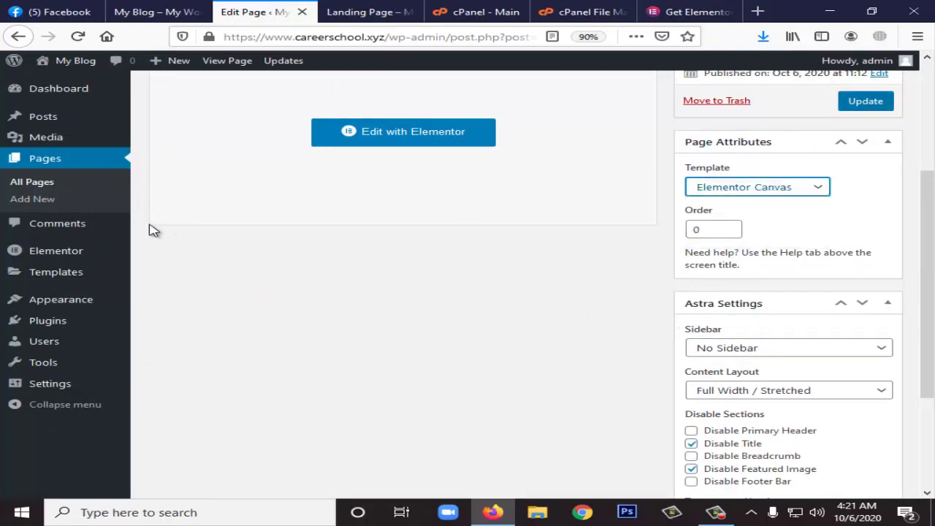
{"action": "key", "text": "Return"}
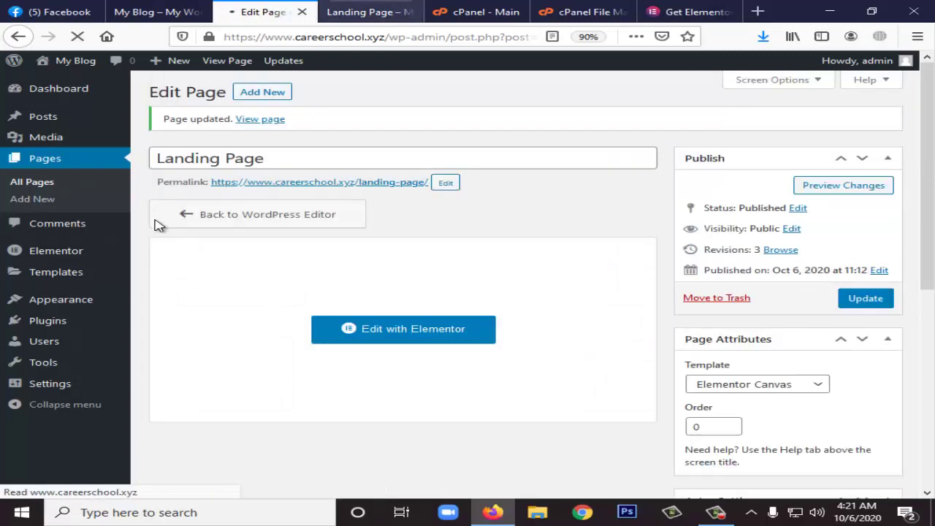
Step: Reload the live Landing Page to confirm the My Blog header is gone, then return to the editor
{"action": "key", "text": "ctrl+Tab"}
{"action": "key", "text": "F5"}
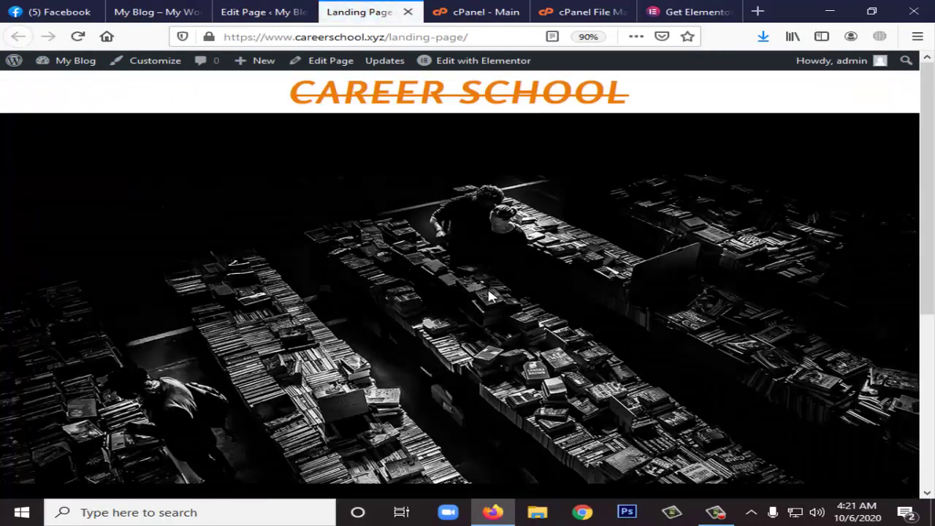
{"action": "scroll", "coordinate": [490, 296], "scroll_direction": "down", "scroll_amount": 5}
{"action": "scroll", "coordinate": [490, 296], "scroll_direction": "up", "scroll_amount": 5}
{"action": "scroll", "coordinate": [483, 307], "scroll_direction": "down", "scroll_amount": 5}
{"action": "scroll", "coordinate": [475, 304], "scroll_direction": "up", "scroll_amount": 5}
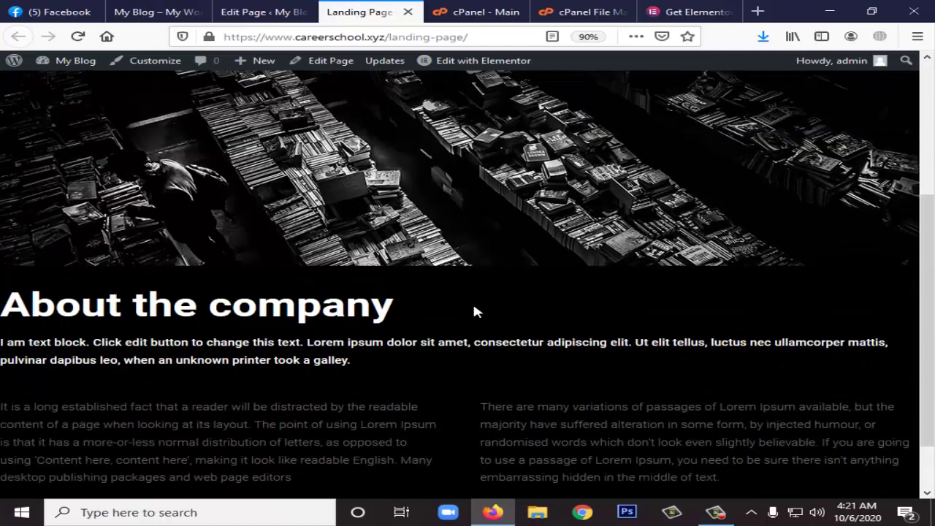
{"action": "key", "text": "ctrl+shift+Tab"}
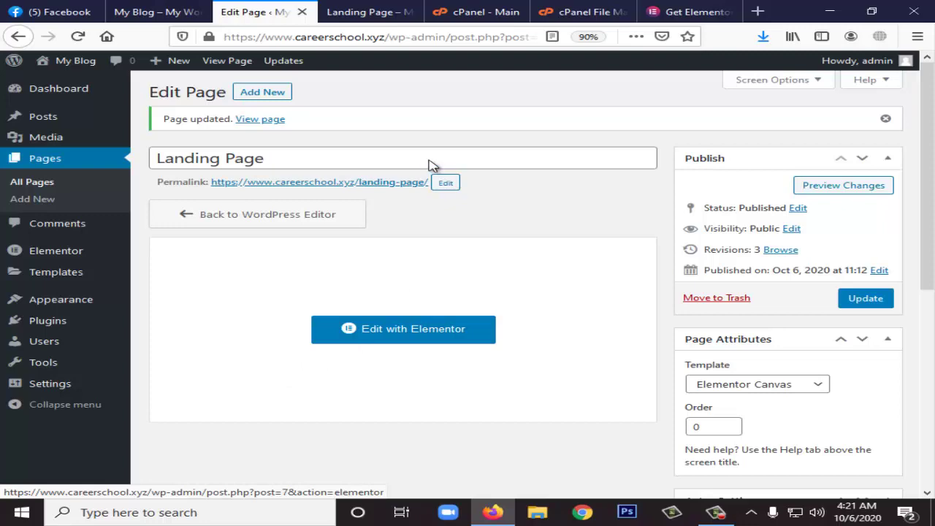
Step: Reload the blog front page to see its current state, then return to the admin tab
{"action": "scroll", "coordinate": [382, 202], "scroll_direction": "down", "scroll_amount": 3}
{"action": "scroll", "coordinate": [655, 303], "scroll_direction": "up", "scroll_amount": 3}
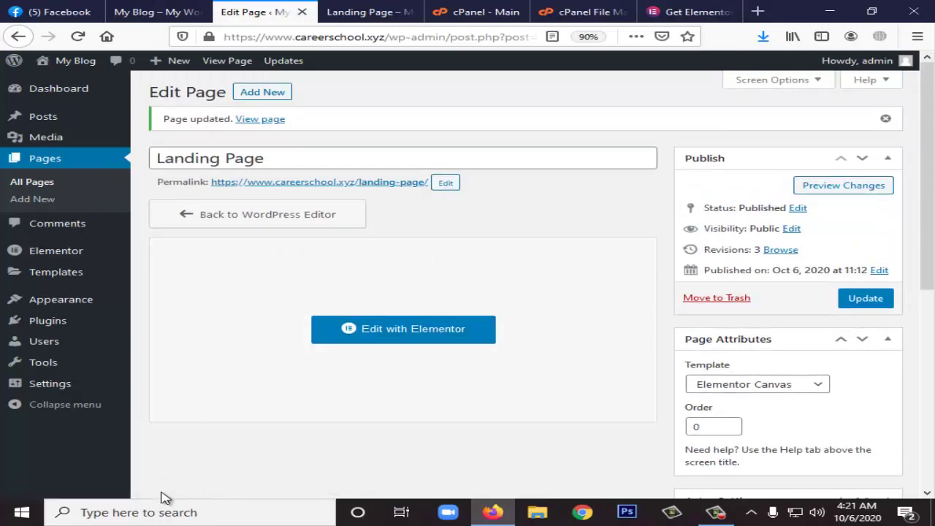
{"action": "key", "text": "ctrl+shift+Tab"}
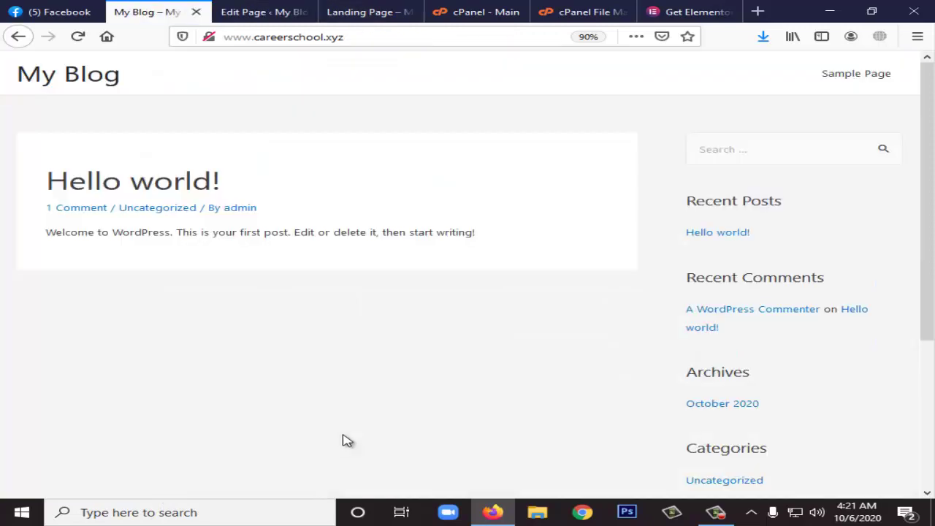
{"action": "key", "text": "F5"}
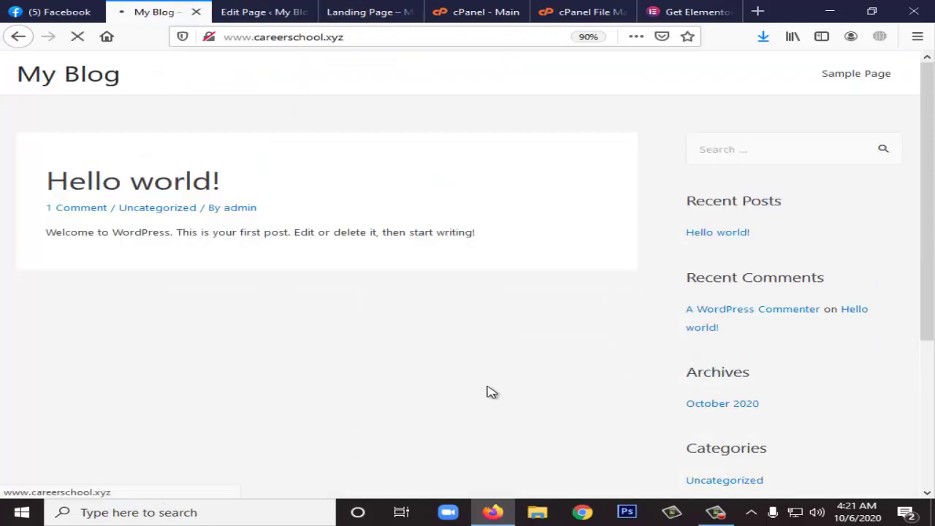
{"action": "left_click", "coordinate": [260, 12]}
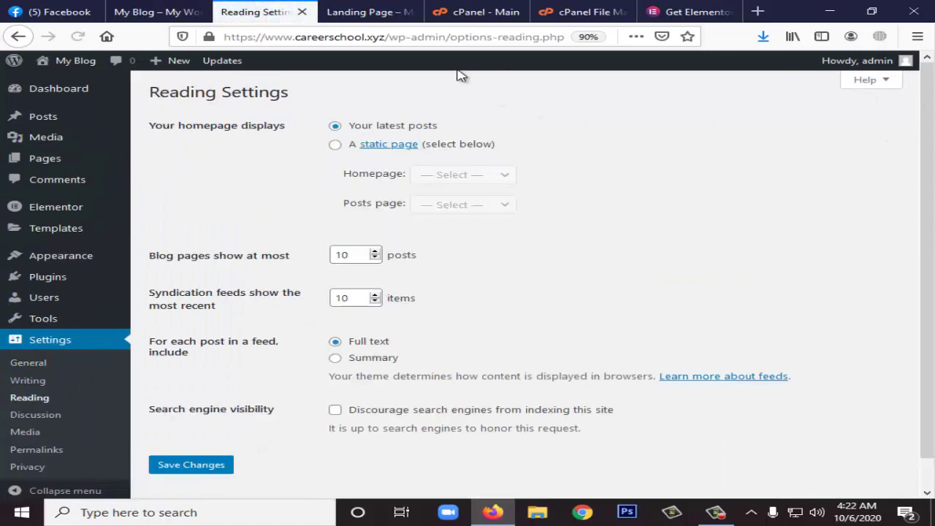
Step: In Reading settings, make the homepage the static page 'Landing Page' and save
{"action": "key", "text": "alt+Down"}
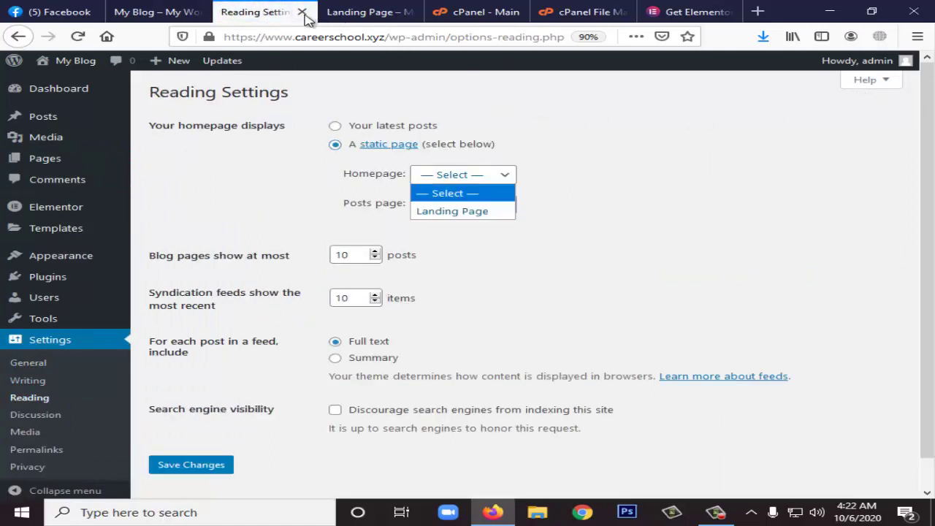
{"action": "key", "text": "Down"}
{"action": "key", "text": "Return"}
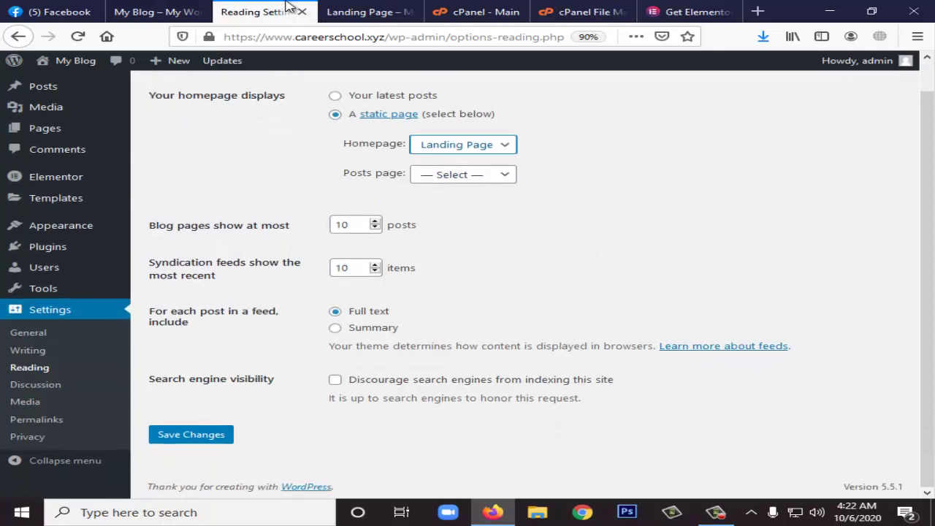
{"action": "key", "text": "Return"}
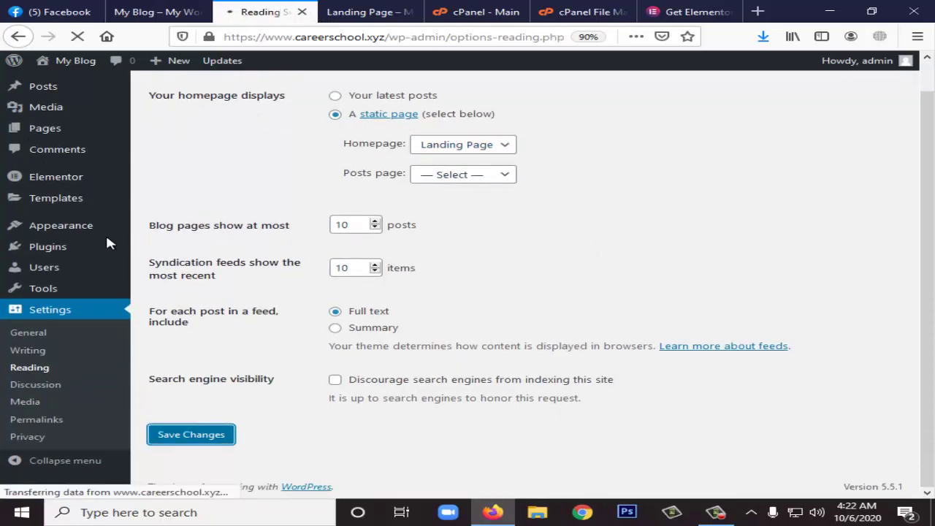
Step: Reload the site front page to confirm it now shows the CAREER SCHOOL landing page
{"action": "key", "text": "ctrl+shift+Tab"}
{"action": "key", "text": "F5"}
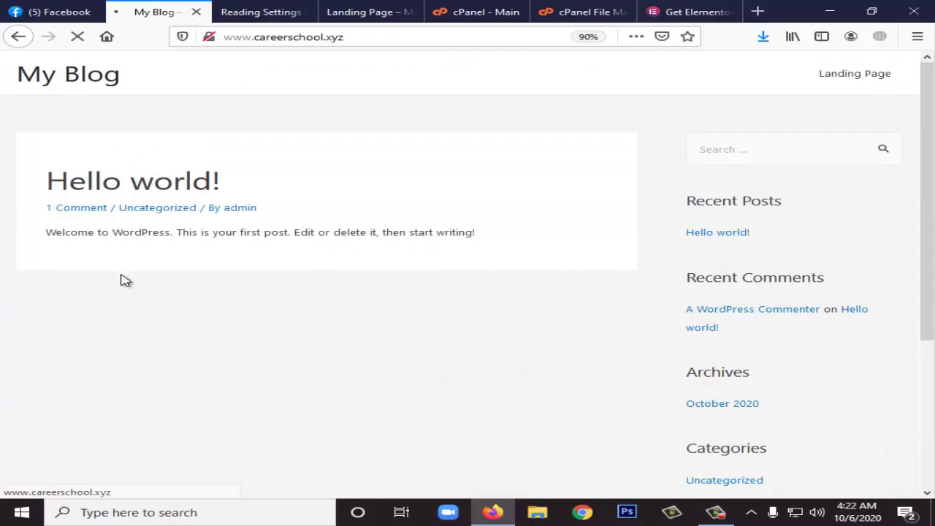
{"action": "scroll", "coordinate": [426, 327], "scroll_direction": "down", "scroll_amount": 1}
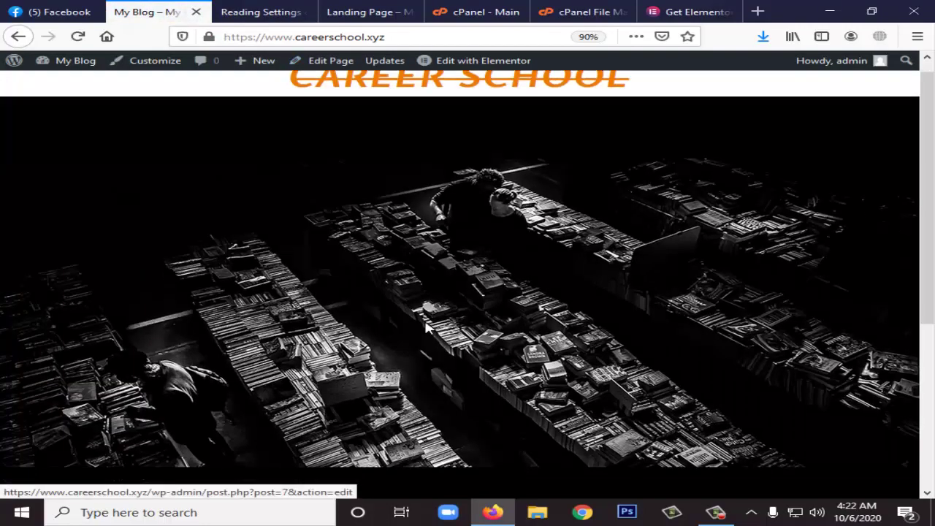
{"action": "scroll", "coordinate": [426, 327], "scroll_direction": "down", "scroll_amount": 5}
{"action": "scroll", "coordinate": [296, 294], "scroll_direction": "up", "scroll_amount": 6}
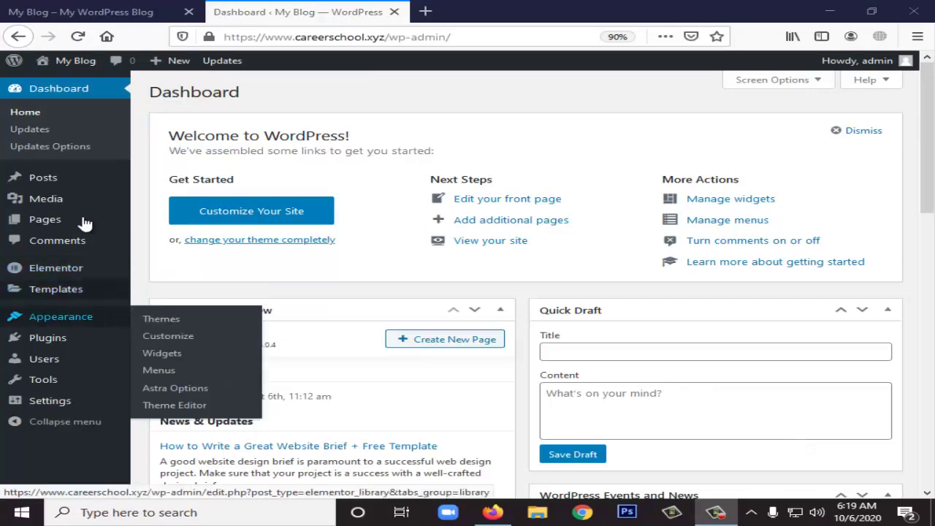
Step: Start a new page from Pages > Add New
{"action": "mouse_move", "coordinate": [71, 188]}
{"action": "mouse_move", "coordinate": [121, 229]}
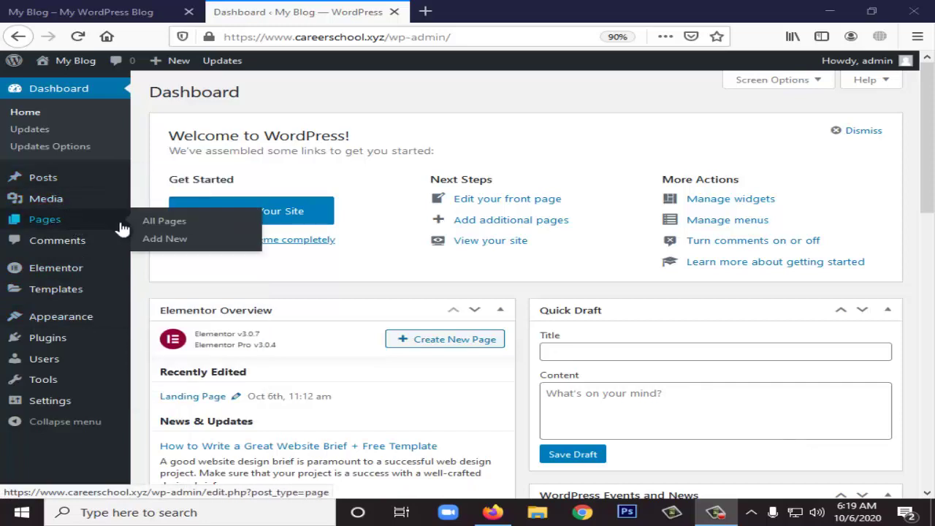
{"action": "left_click", "coordinate": [165, 239]}
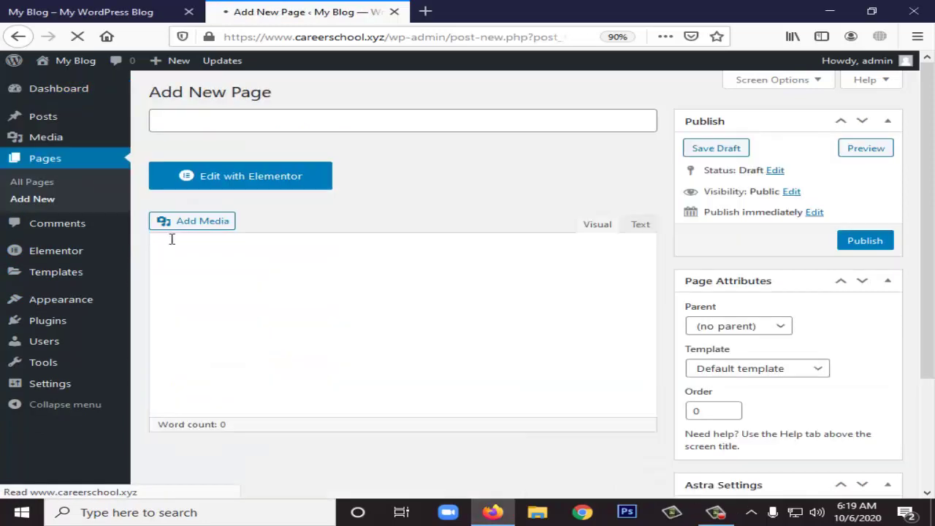
{"action": "left_click", "coordinate": [109, 12]}
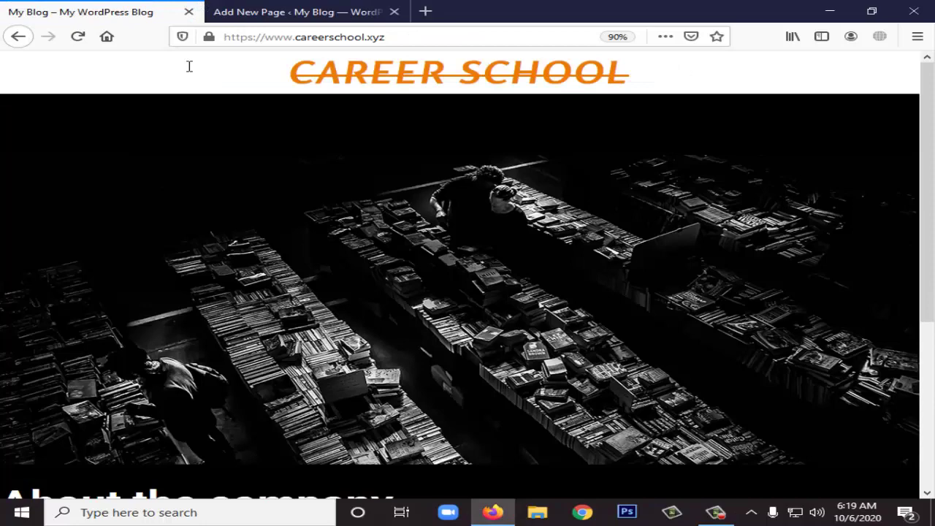
{"action": "left_click", "coordinate": [238, 9]}
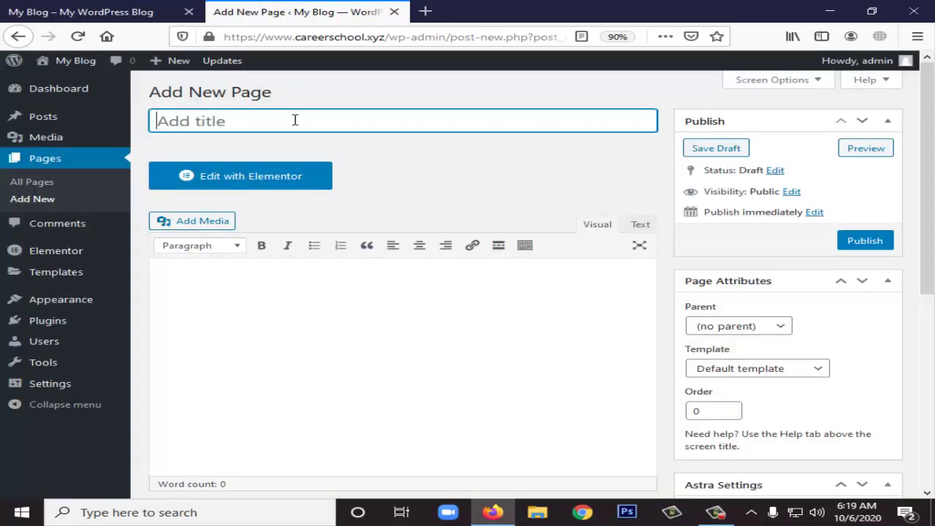
Step: Title the new page 'Element', give it the Elementor Canvas template, and publish it
{"action": "type", "text": "Element"}
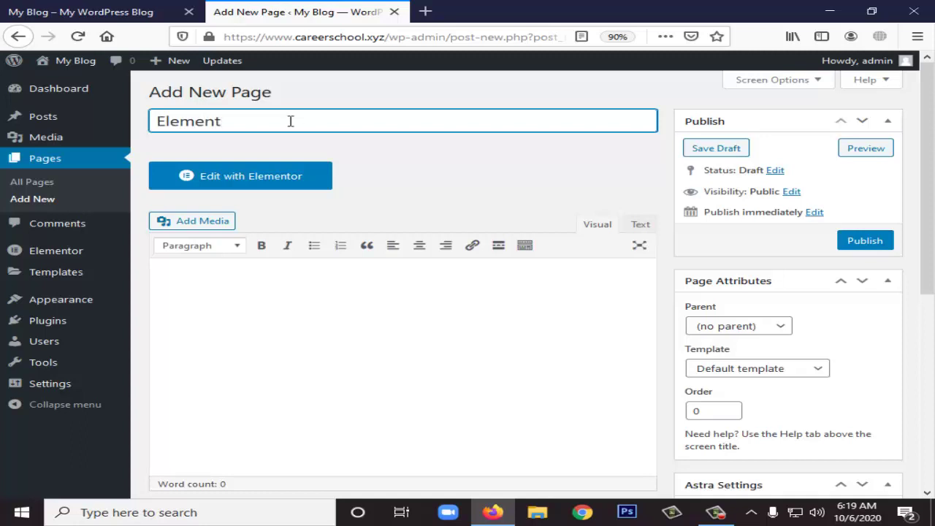
{"action": "scroll", "coordinate": [772, 329], "scroll_direction": "down", "scroll_amount": 5}
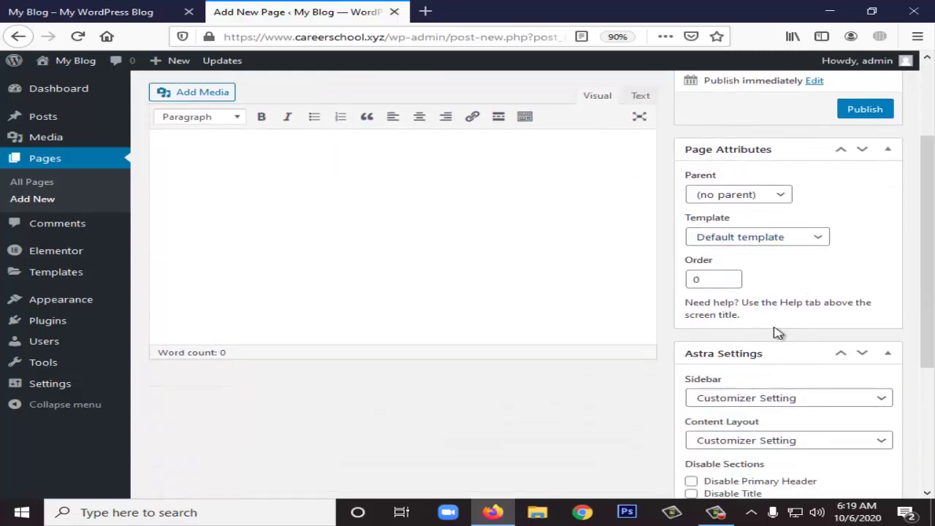
{"action": "scroll", "coordinate": [764, 307], "scroll_direction": "down", "scroll_amount": 2}
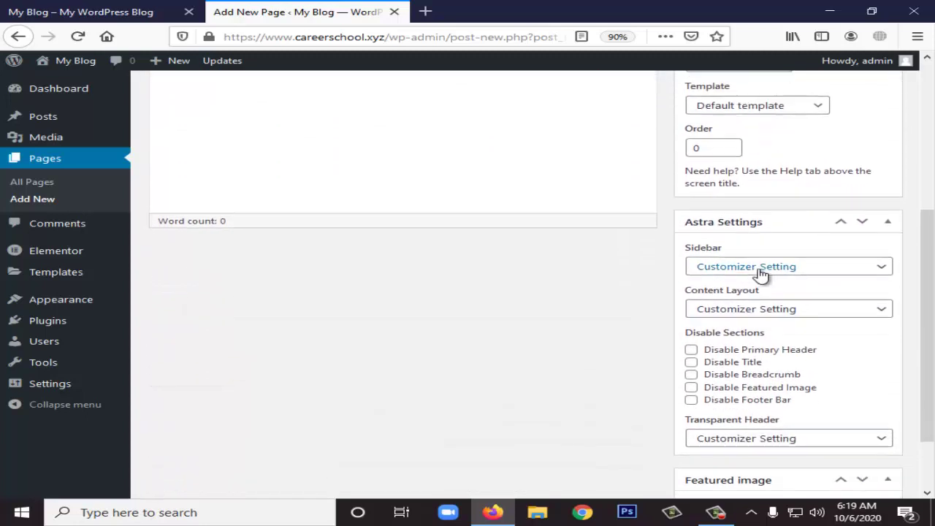
{"action": "left_click", "coordinate": [759, 270]}
{"action": "scroll", "coordinate": [753, 212], "scroll_direction": "up", "scroll_amount": 3}
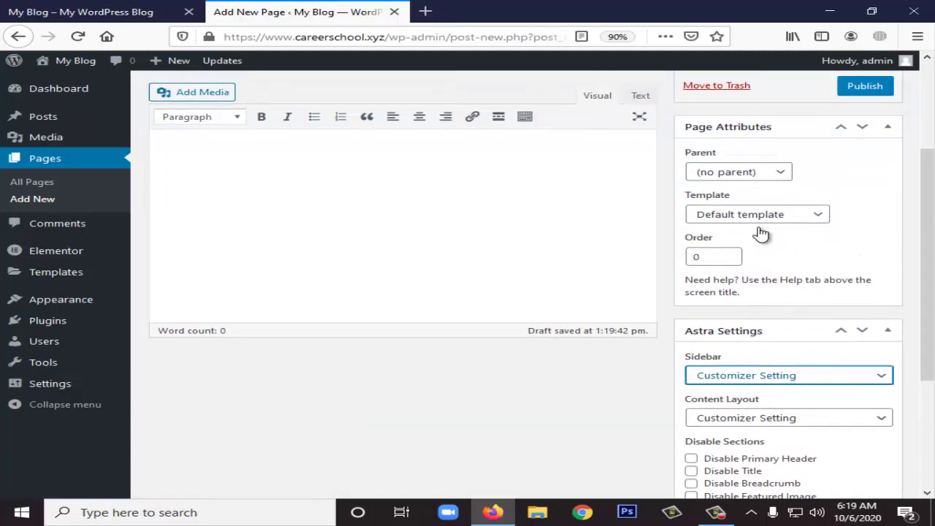
{"action": "left_click", "coordinate": [763, 240]}
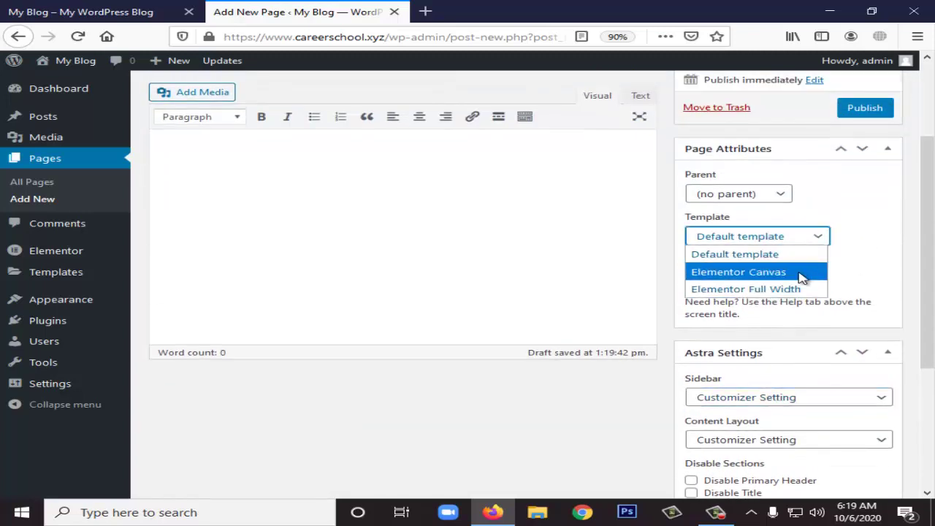
{"action": "left_click", "coordinate": [752, 272]}
{"action": "left_click", "coordinate": [861, 108]}
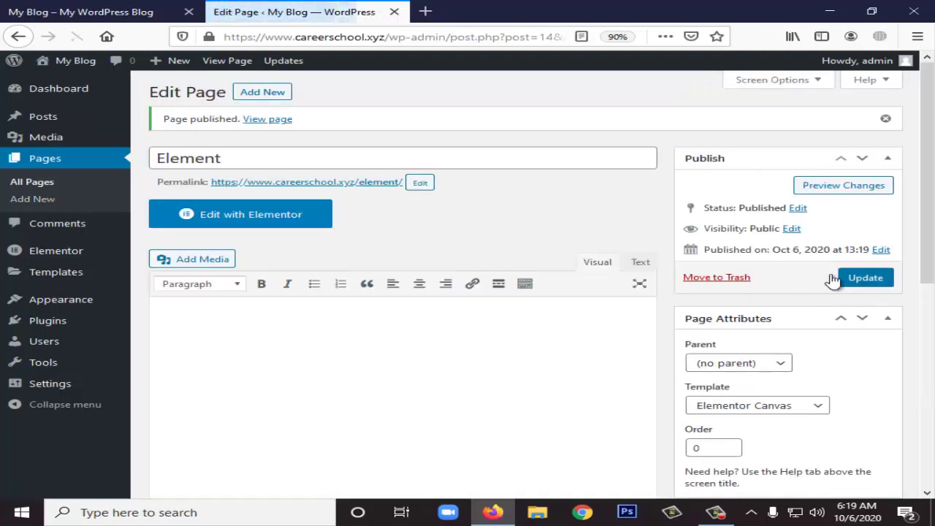
Step: Open the Element page in Elementor and add a new section to its empty canvas
{"action": "left_click", "coordinate": [319, 210]}
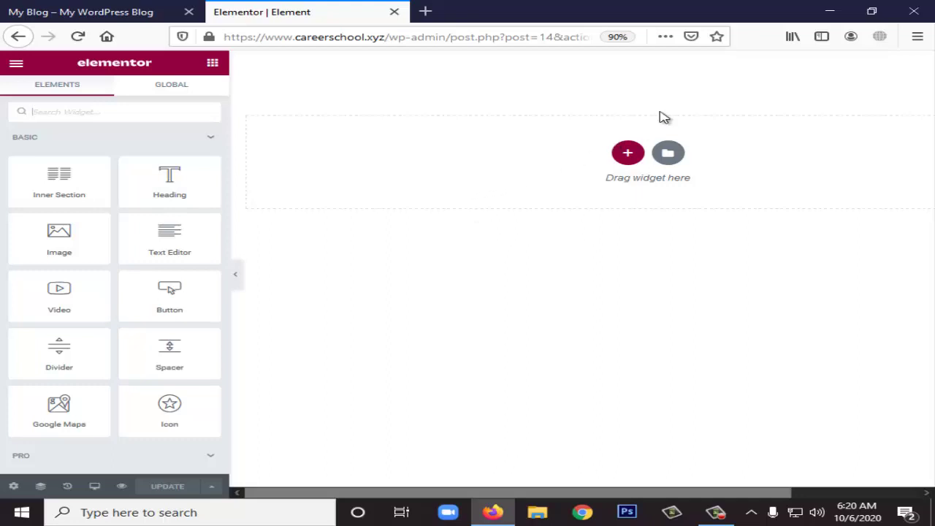
{"action": "left_click", "coordinate": [629, 155]}
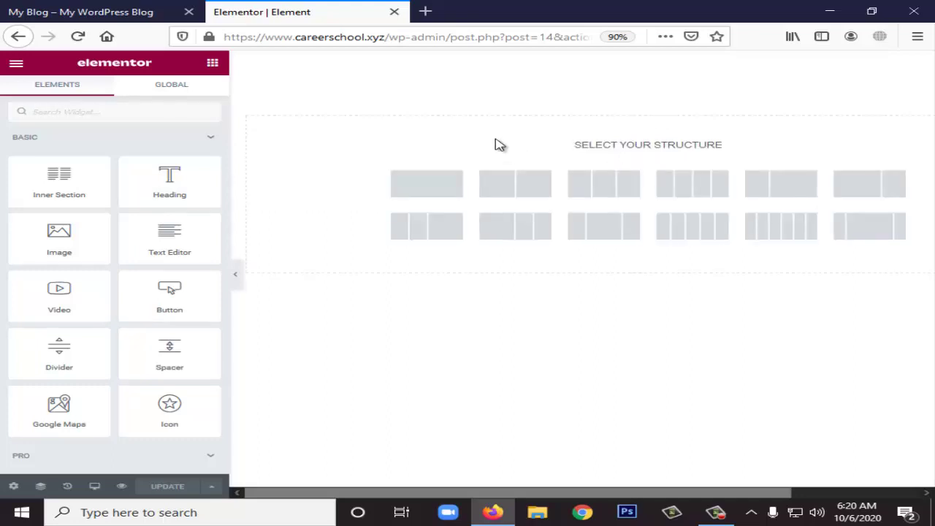
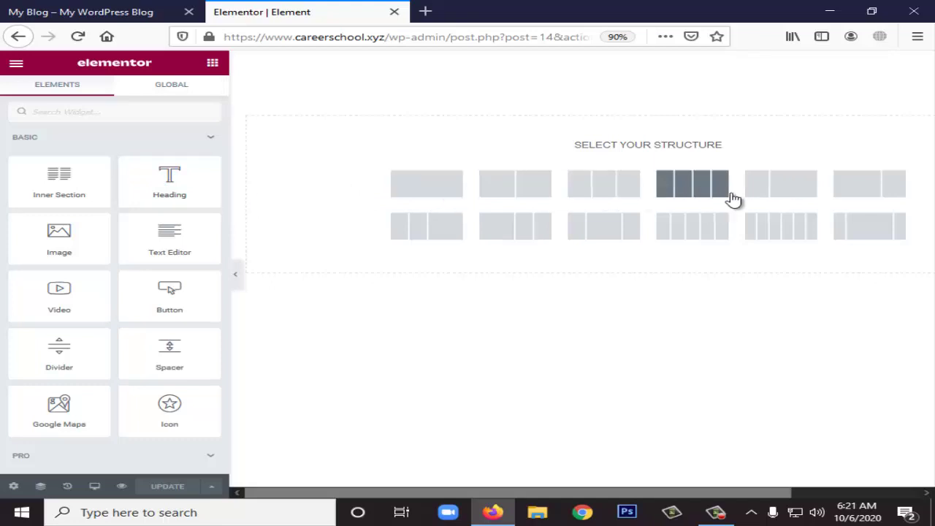
Step: Add a one-column section, keeping Boxed content width and the Default columns gap
{"action": "left_click", "coordinate": [424, 190]}
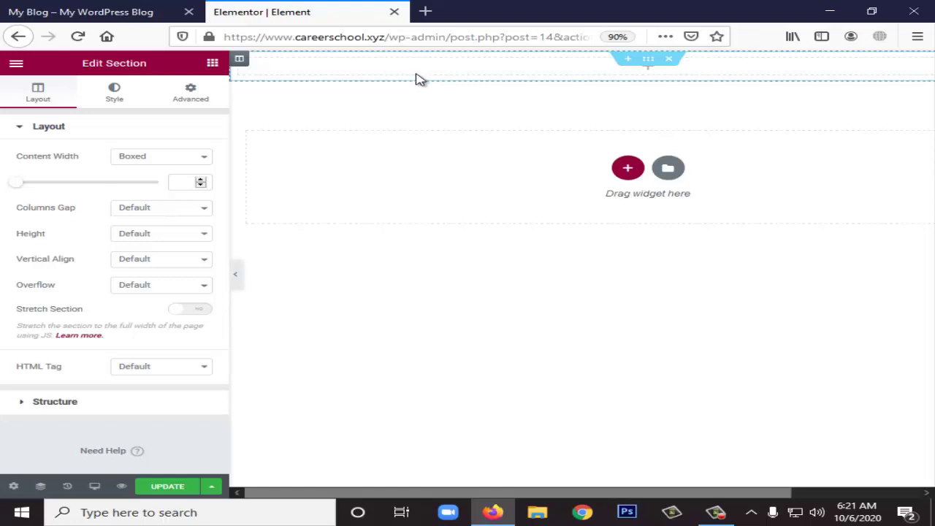
{"action": "left_click", "coordinate": [159, 161]}
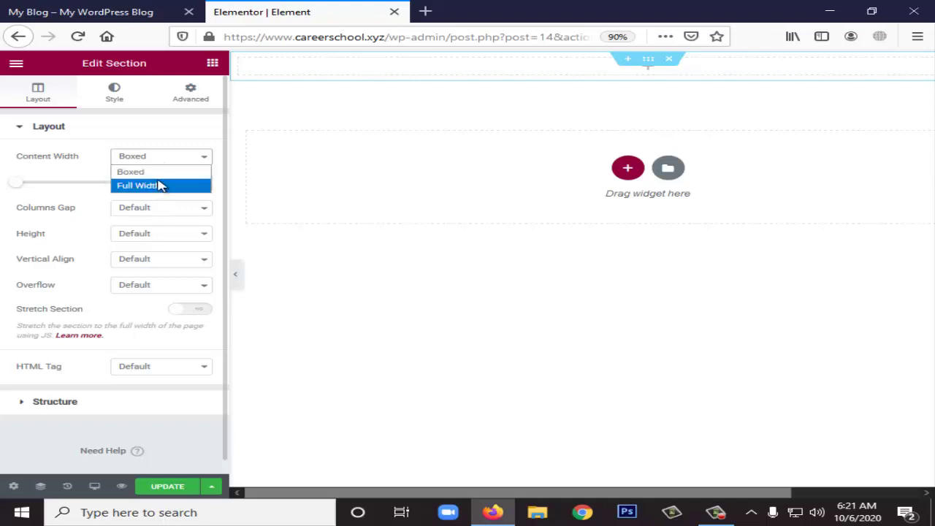
{"action": "left_click", "coordinate": [16, 155]}
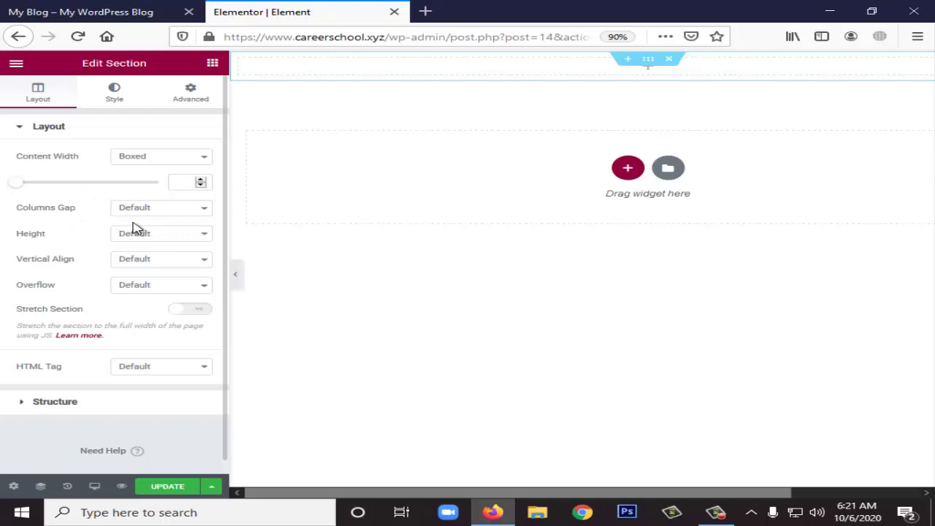
{"action": "left_click", "coordinate": [175, 212]}
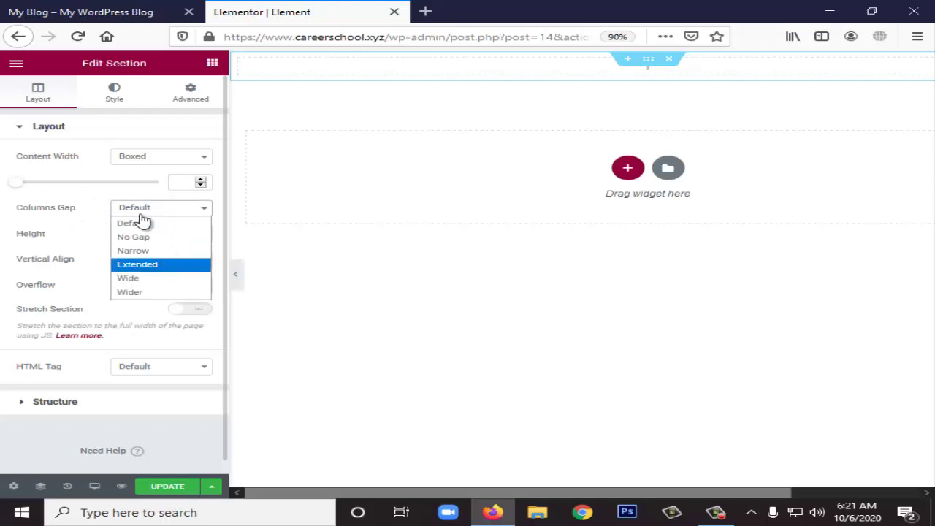
{"action": "left_click", "coordinate": [95, 208]}
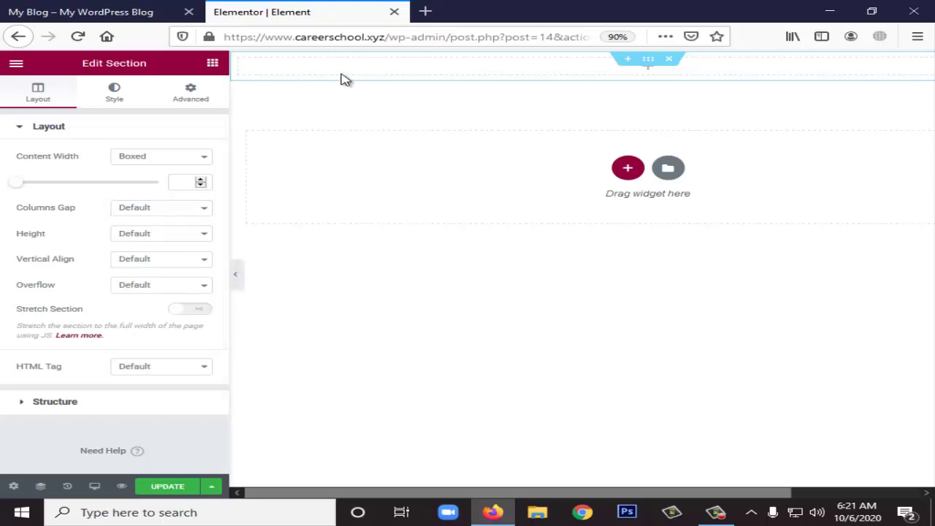
Step: Return the section height to Default, keep the HTML tag at Default, and review the structure settings
{"action": "left_click", "coordinate": [157, 236]}
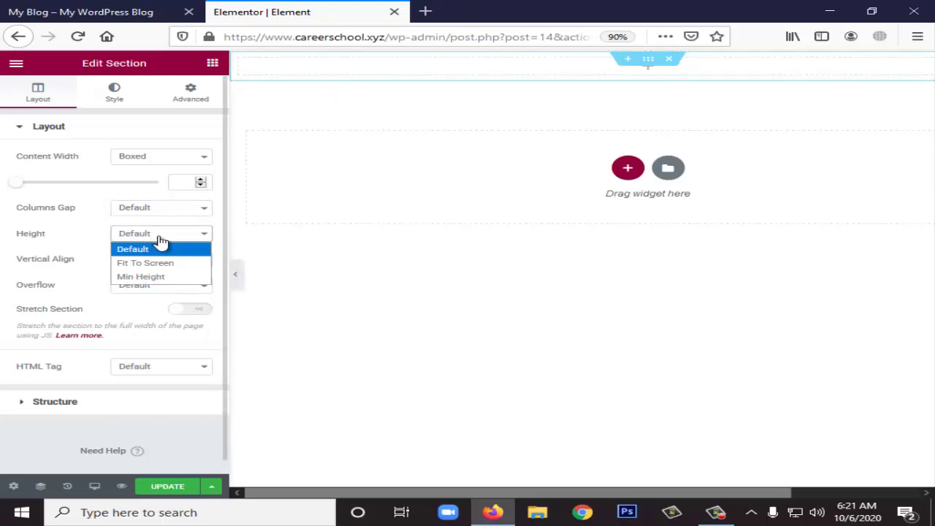
{"action": "left_click", "coordinate": [176, 277]}
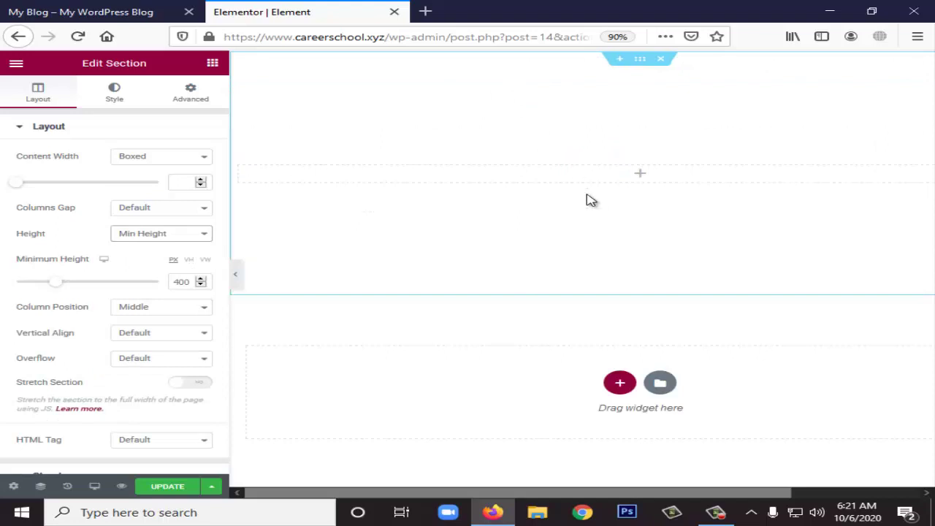
{"action": "left_click", "coordinate": [162, 233]}
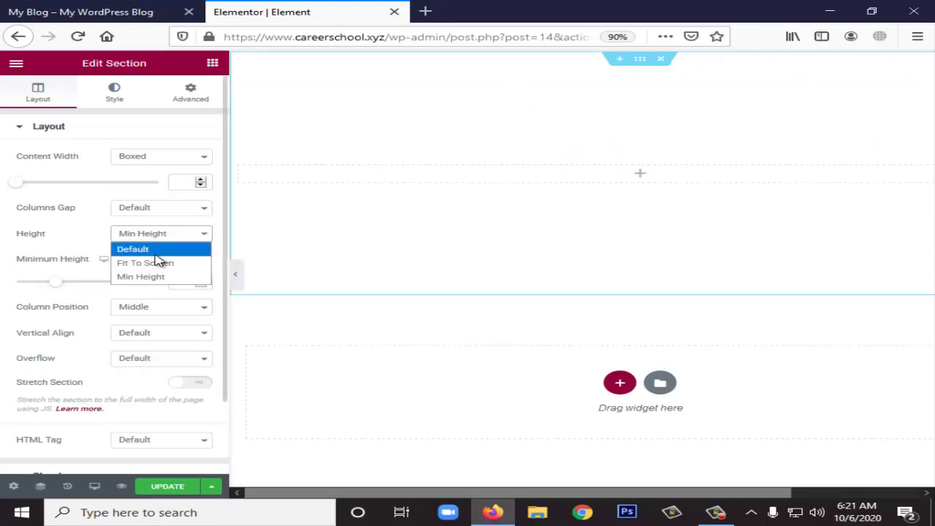
{"action": "left_click", "coordinate": [155, 250]}
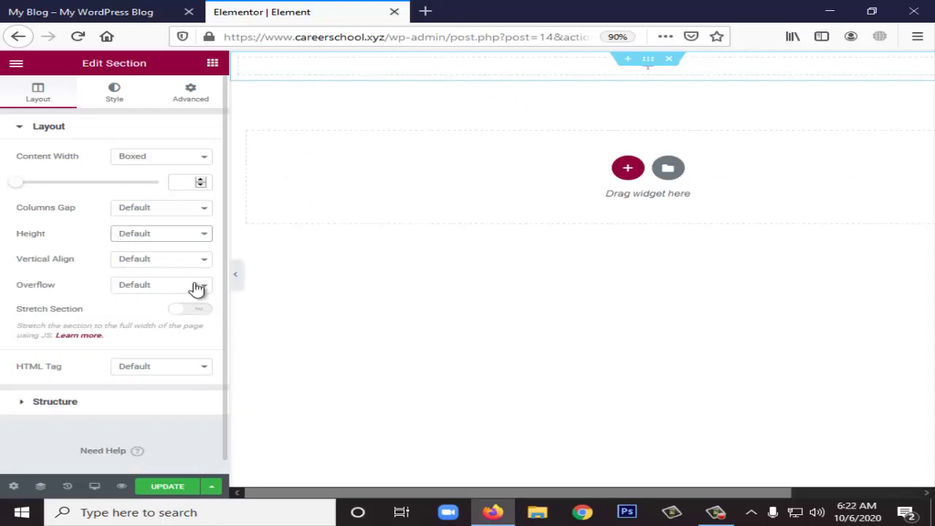
{"action": "scroll", "coordinate": [199, 304], "scroll_direction": "down", "scroll_amount": 1}
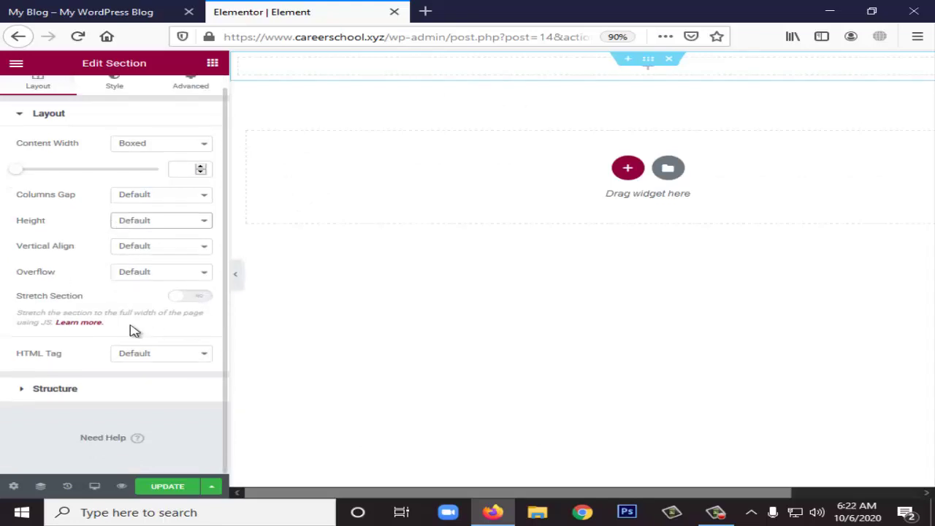
{"action": "left_click", "coordinate": [177, 359]}
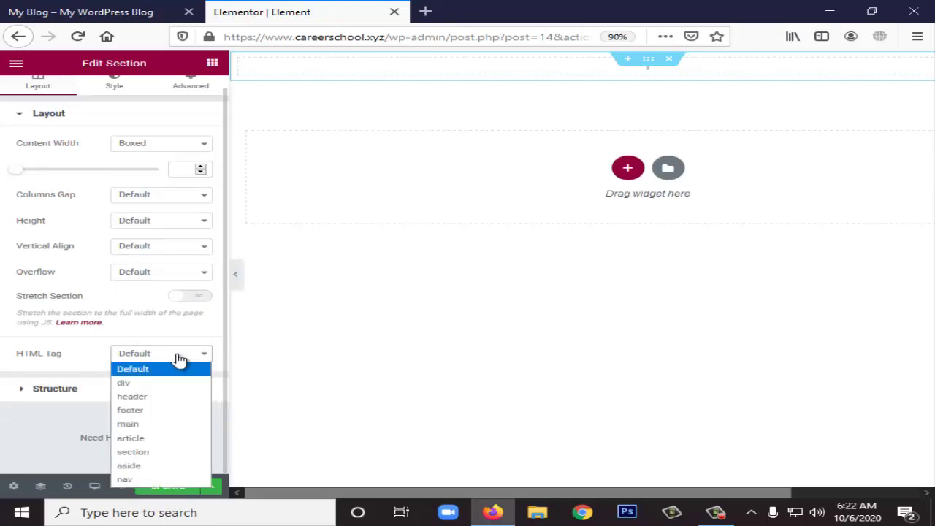
{"action": "left_click", "coordinate": [177, 358]}
{"action": "left_click", "coordinate": [38, 393]}
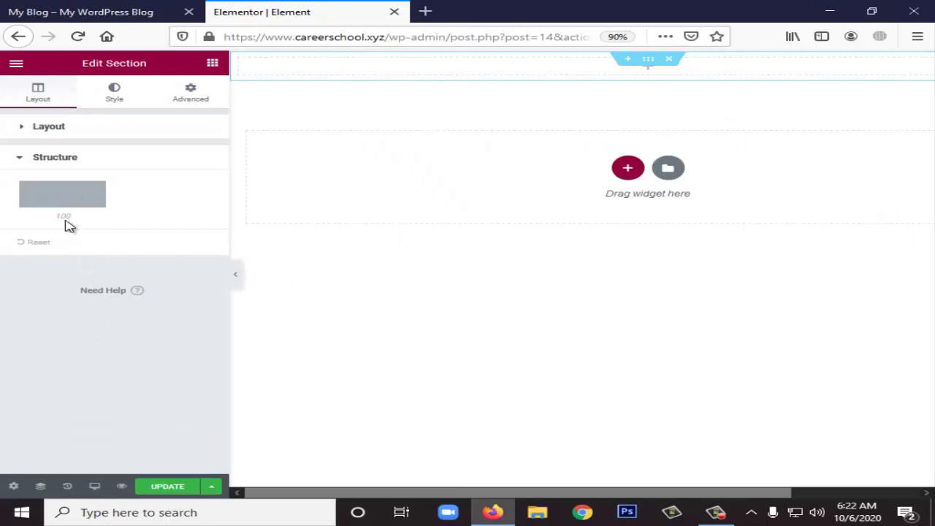
{"action": "left_click", "coordinate": [16, 158]}
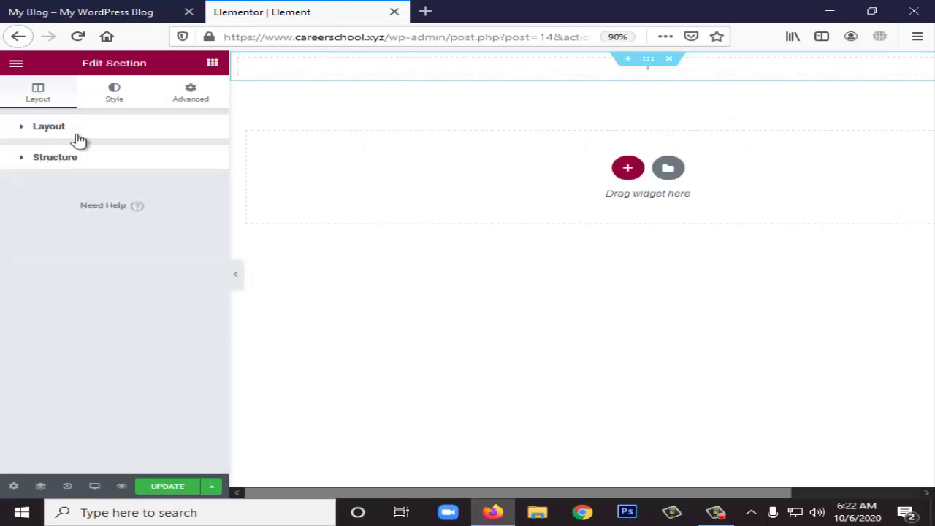
Step: Glance at the section's Style and Layout tabs, then bring back the widget list
{"action": "left_click", "coordinate": [114, 91]}
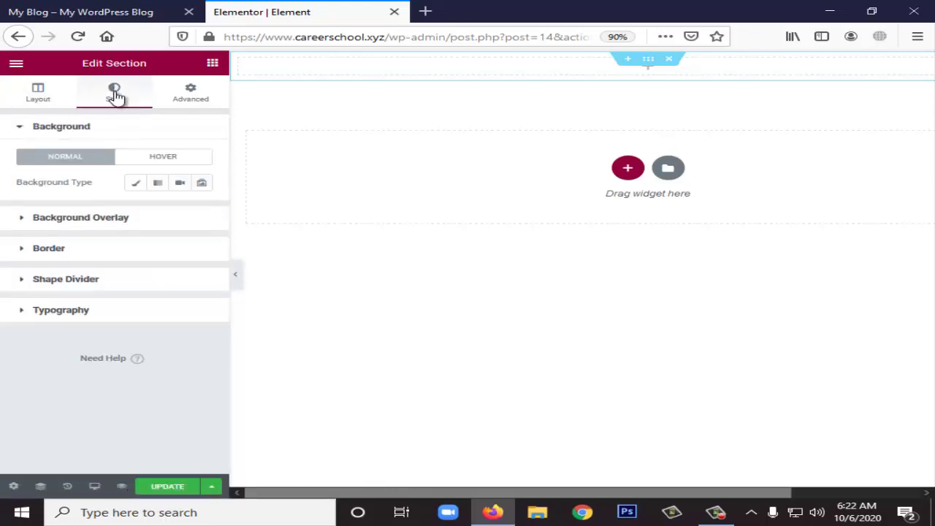
{"action": "left_click", "coordinate": [37, 92]}
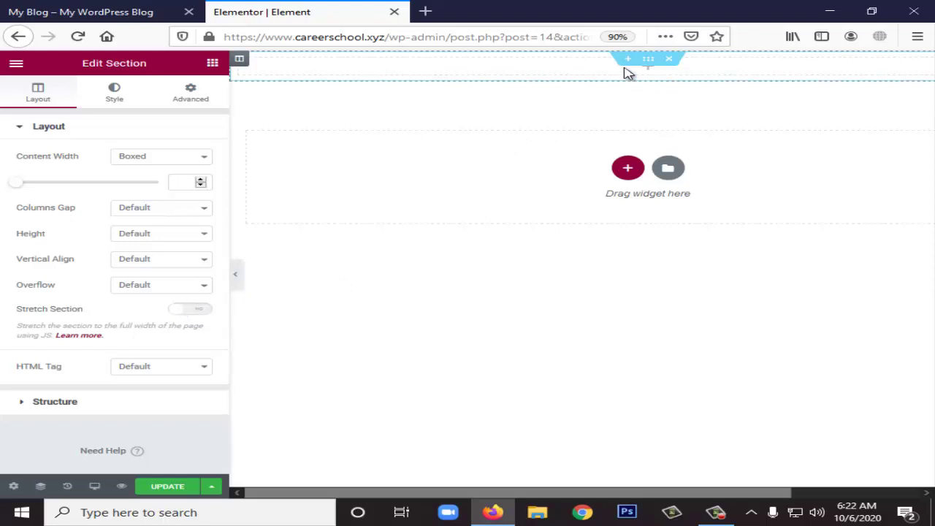
{"action": "left_click", "coordinate": [652, 75]}
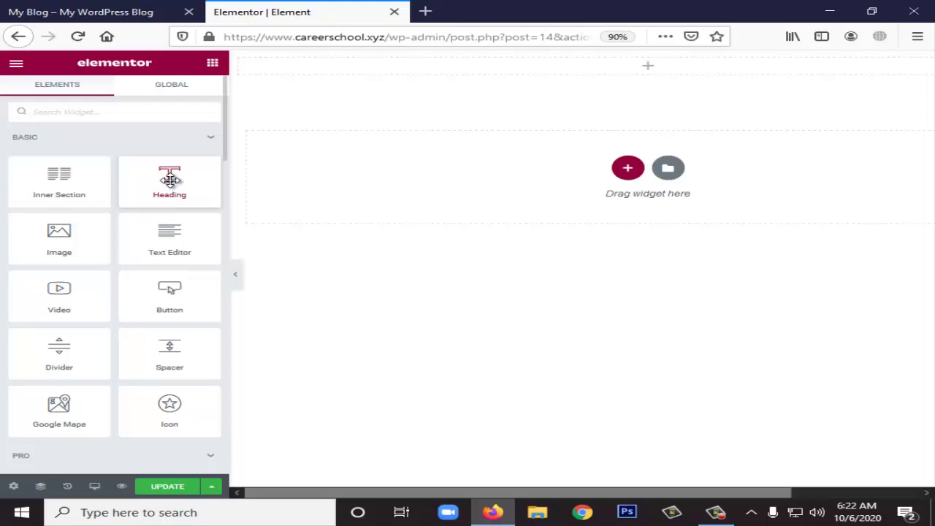
Step: Add a Heading widget, delete its section, then restore it from History
{"action": "left_click_drag", "start_coordinate": [170, 180], "coordinate": [652, 75]}
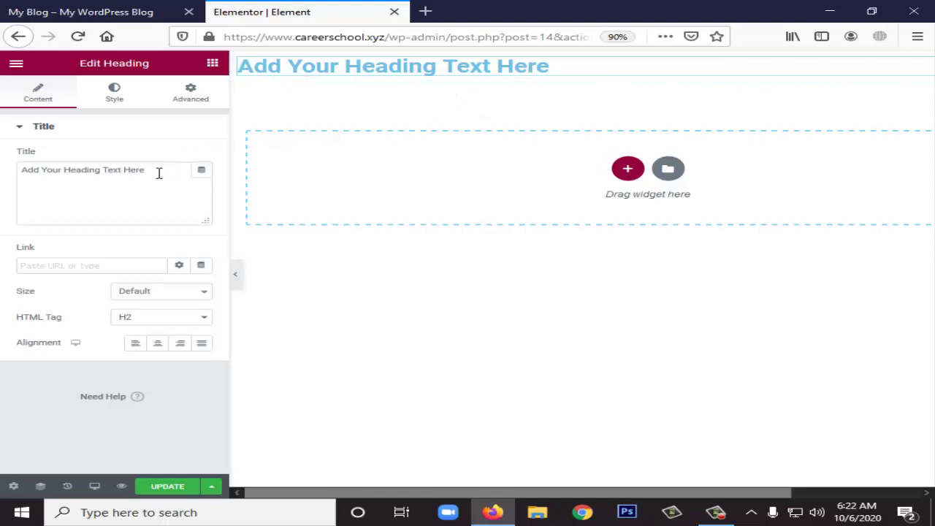
{"action": "left_click_drag", "start_coordinate": [159, 173], "coordinate": [2, 169]}
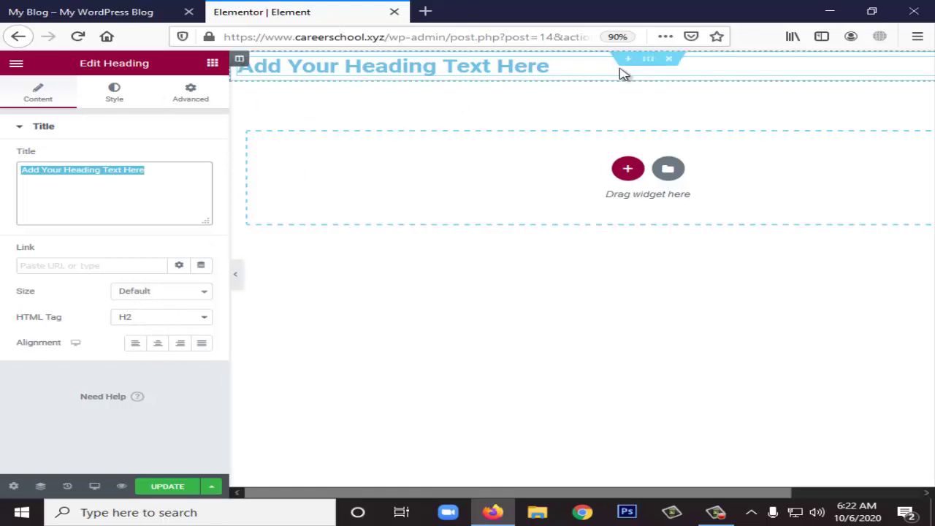
{"action": "left_click", "coordinate": [669, 58]}
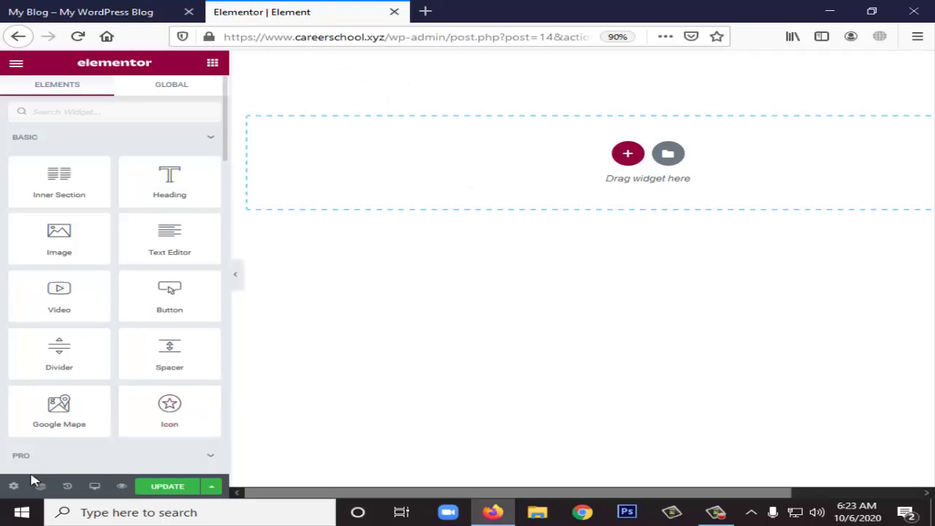
{"action": "left_click", "coordinate": [67, 487]}
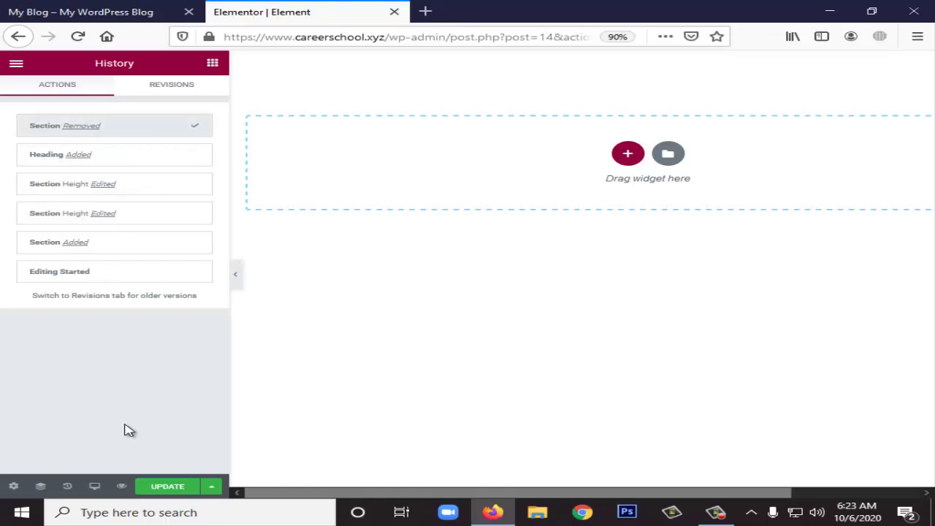
{"action": "left_click", "coordinate": [109, 158]}
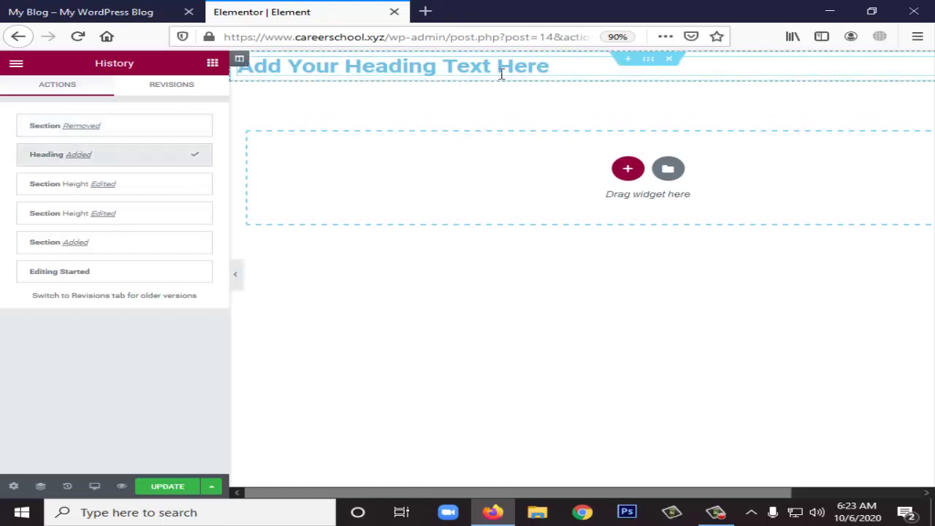
Step: Inspect the heading's title and column settings, then delete the heading from its right-click menu
{"action": "left_click", "coordinate": [445, 76]}
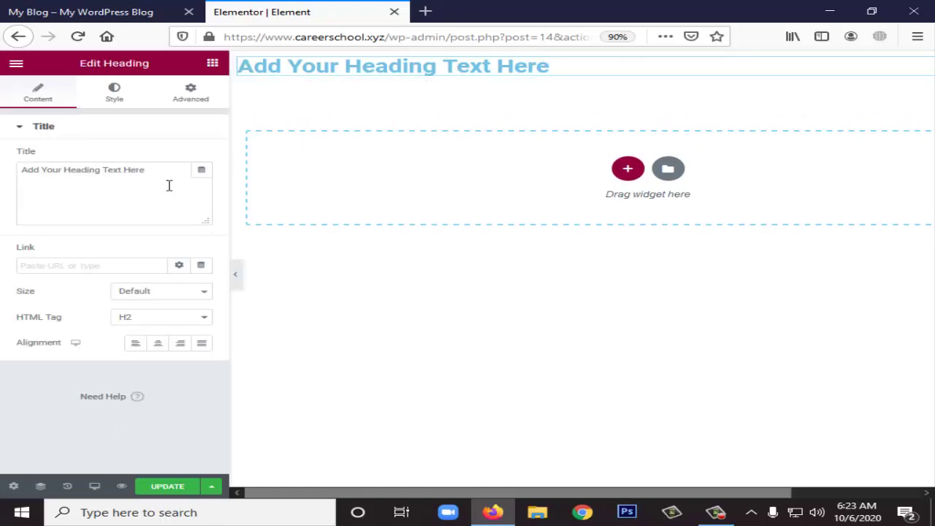
{"action": "left_click", "coordinate": [202, 173]}
{"action": "left_click", "coordinate": [202, 174]}
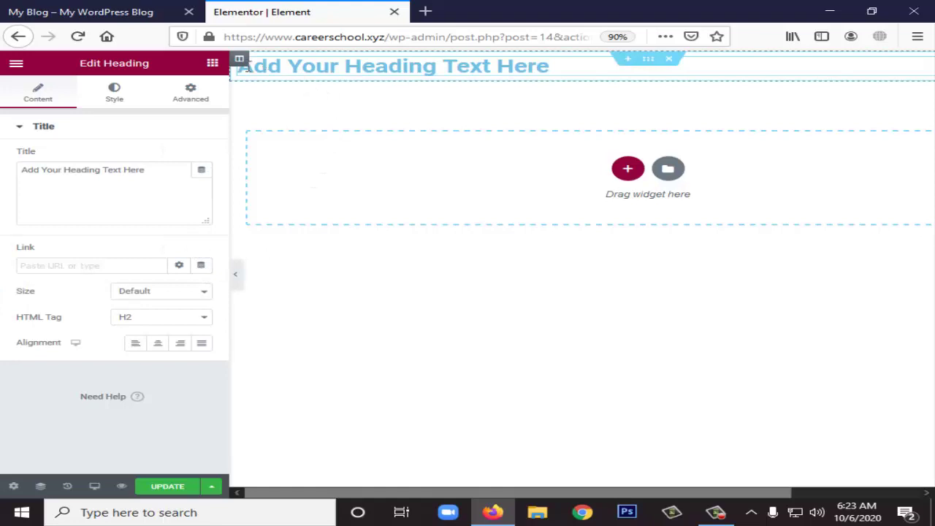
{"action": "left_click", "coordinate": [239, 61]}
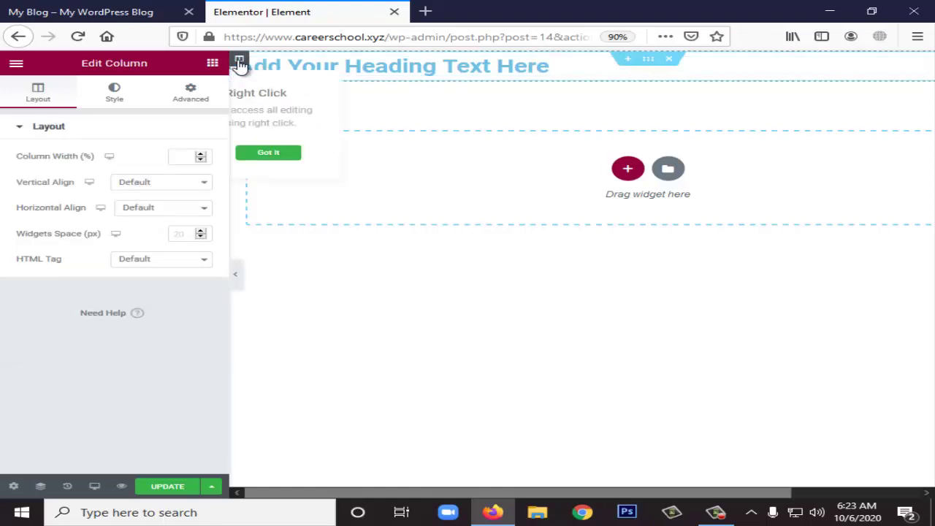
{"action": "left_click", "coordinate": [268, 152]}
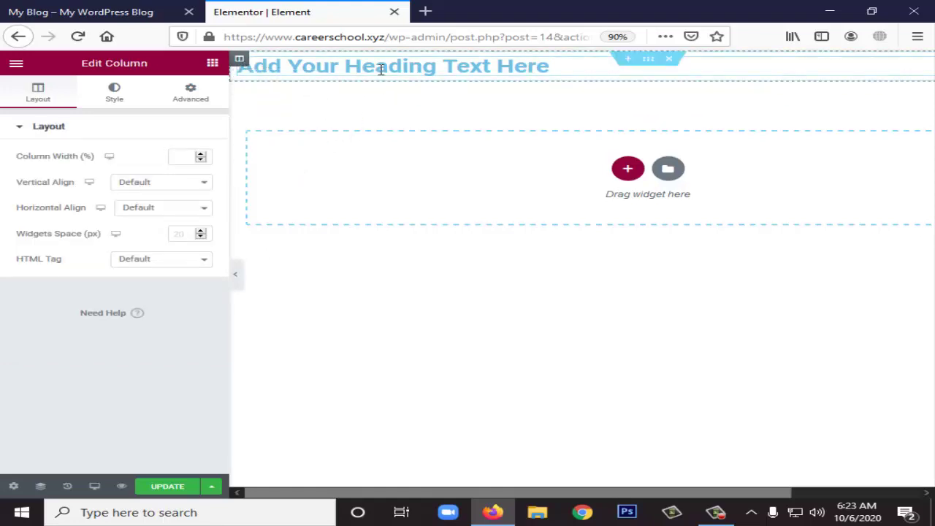
{"action": "left_click", "coordinate": [427, 69]}
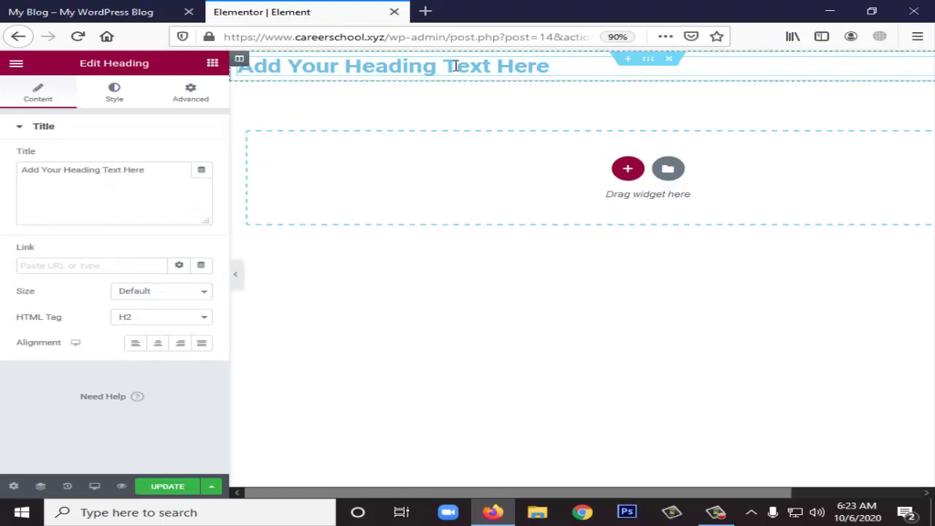
{"action": "right_click", "coordinate": [400, 76]}
{"action": "left_click", "coordinate": [468, 248]}
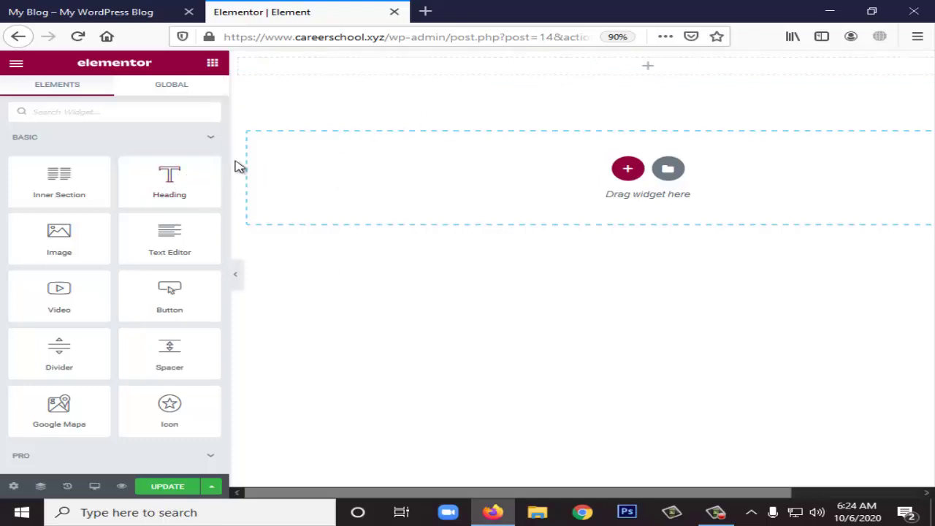
Step: Add an Image widget to the empty section and set its size to Medium - 300 x 300
{"action": "left_click_drag", "start_coordinate": [59, 241], "coordinate": [562, 104]}
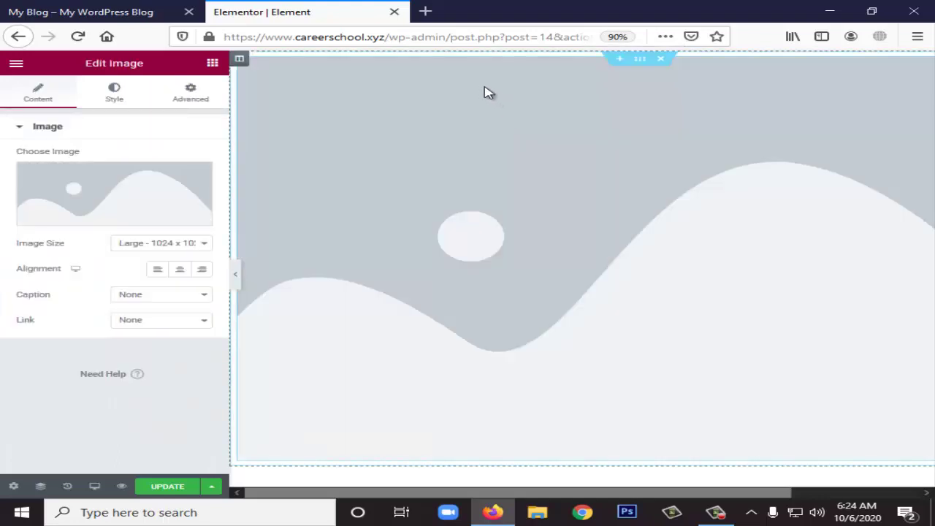
{"action": "scroll", "coordinate": [538, 233], "scroll_direction": "down", "scroll_amount": 3}
{"action": "scroll", "coordinate": [545, 267], "scroll_direction": "up", "scroll_amount": 3}
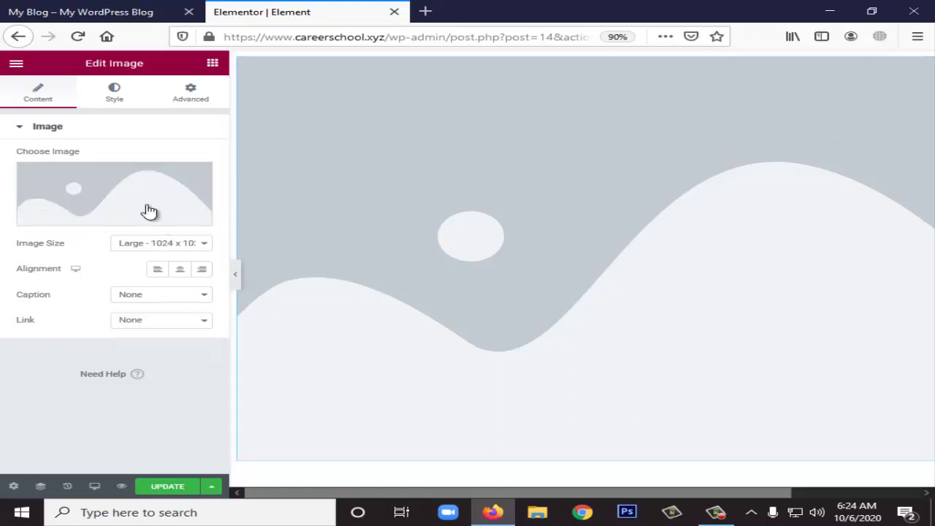
{"action": "left_click", "coordinate": [194, 248]}
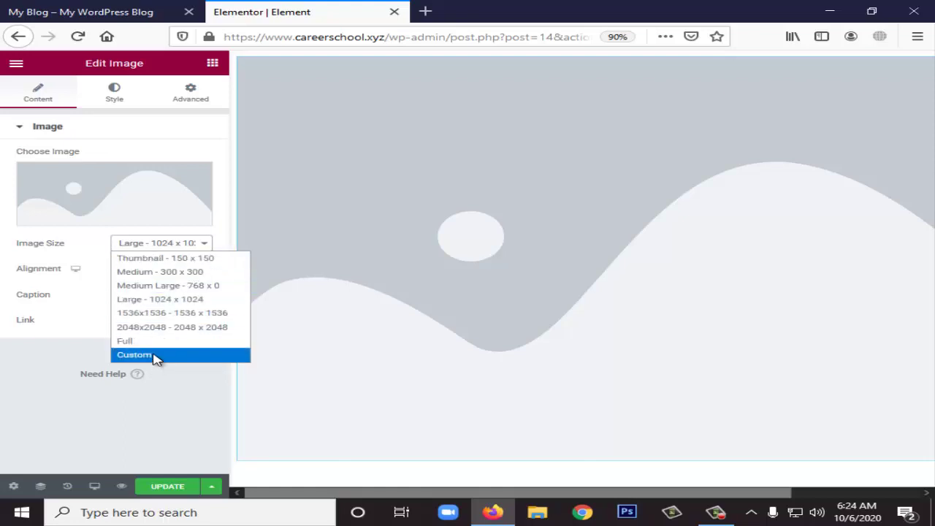
{"action": "left_click", "coordinate": [216, 272]}
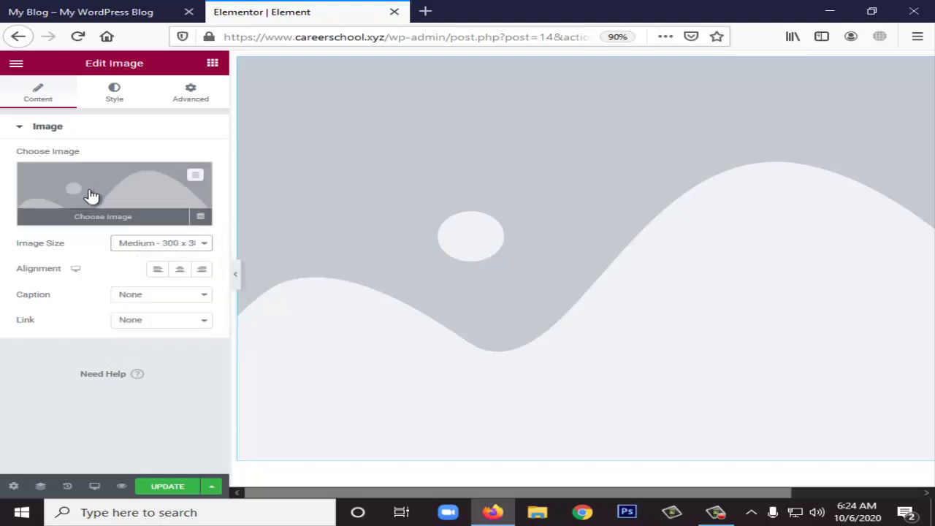
Step: Insert big6.jpg from the Media Library, centre it, and leave the caption as None
{"action": "mouse_move", "coordinate": [125, 196]}
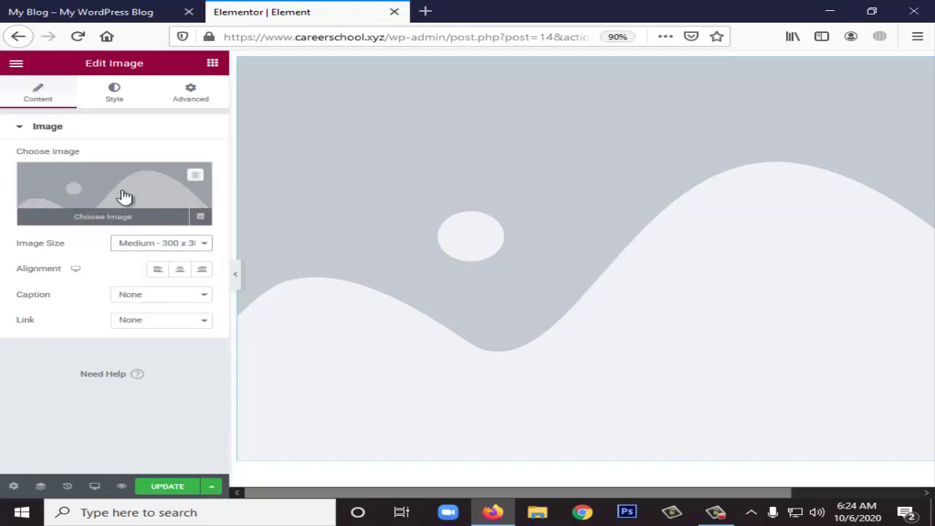
{"action": "left_click", "coordinate": [111, 218]}
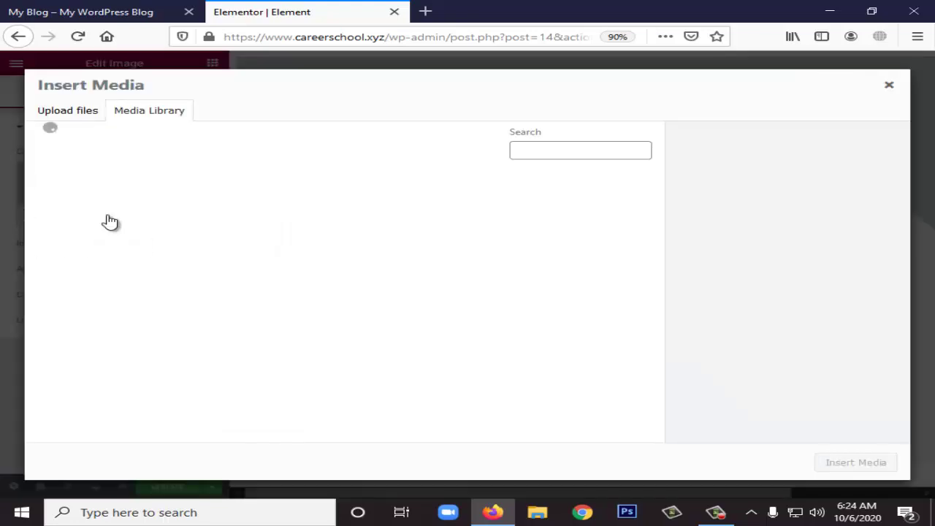
{"action": "left_click", "coordinate": [120, 228]}
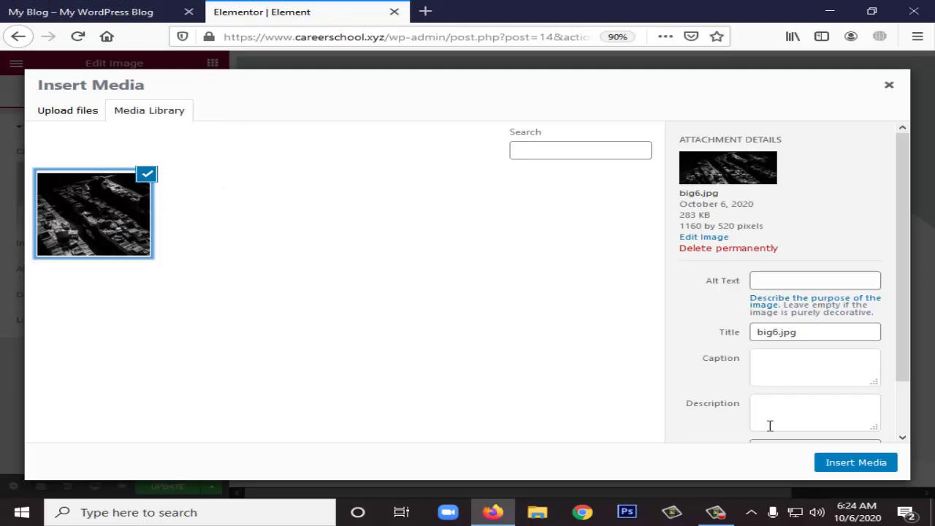
{"action": "left_click", "coordinate": [848, 463]}
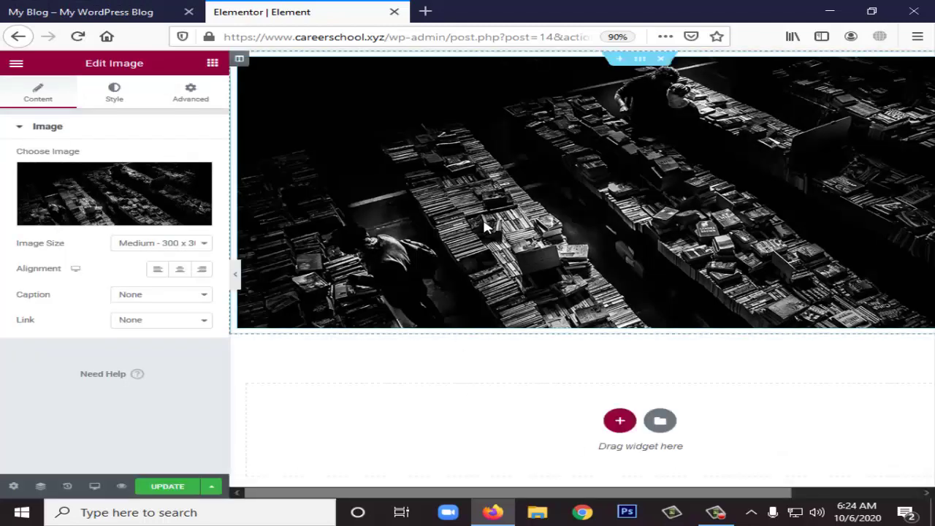
{"action": "left_click", "coordinate": [182, 270]}
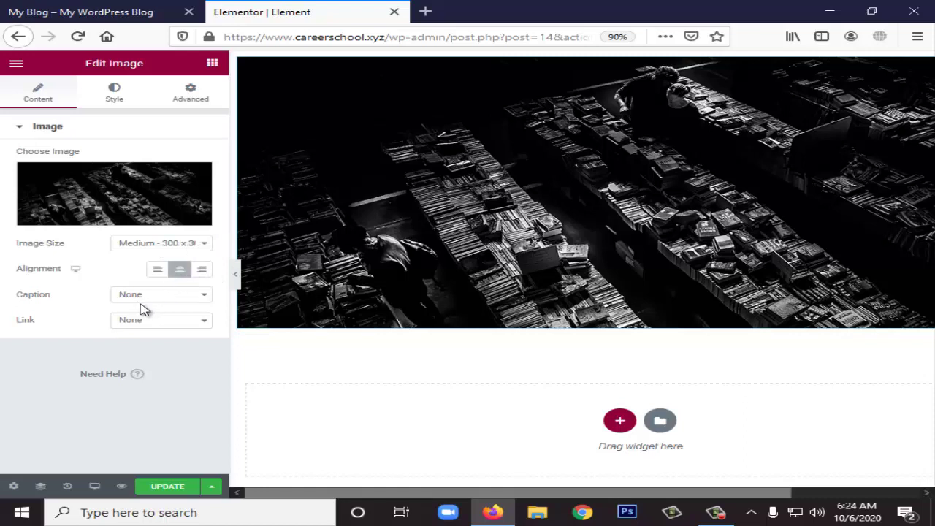
{"action": "left_click", "coordinate": [146, 296]}
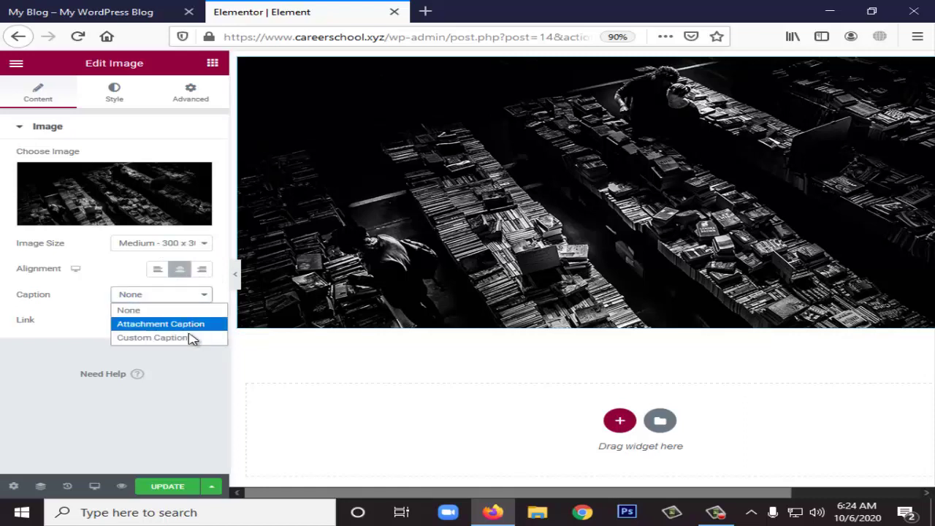
{"action": "left_click", "coordinate": [163, 394]}
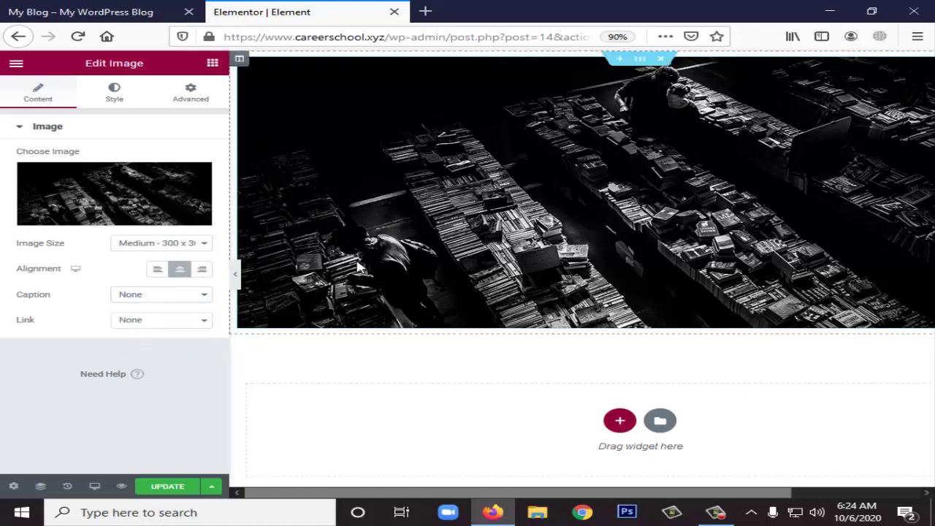
Step: Try the Custom URL and Media File link options, then set the image Link to None
{"action": "left_click", "coordinate": [192, 323]}
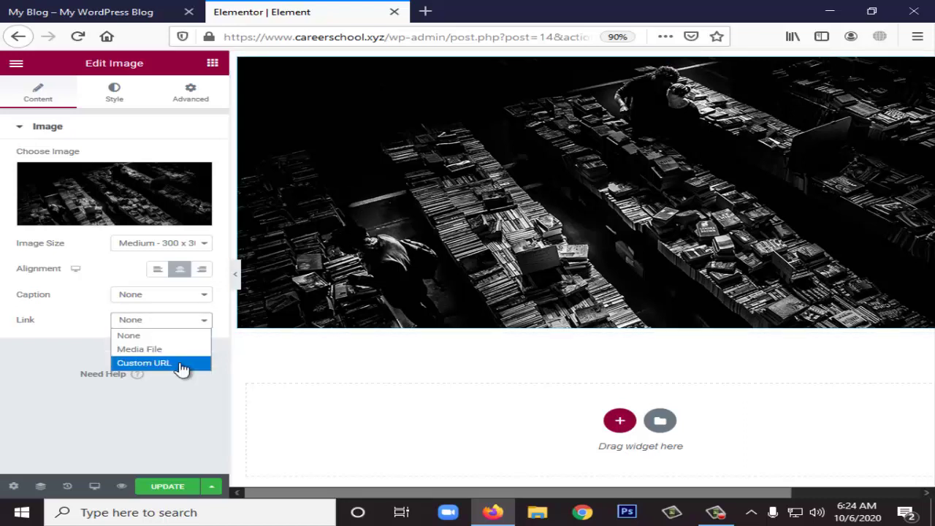
{"action": "left_click", "coordinate": [183, 364]}
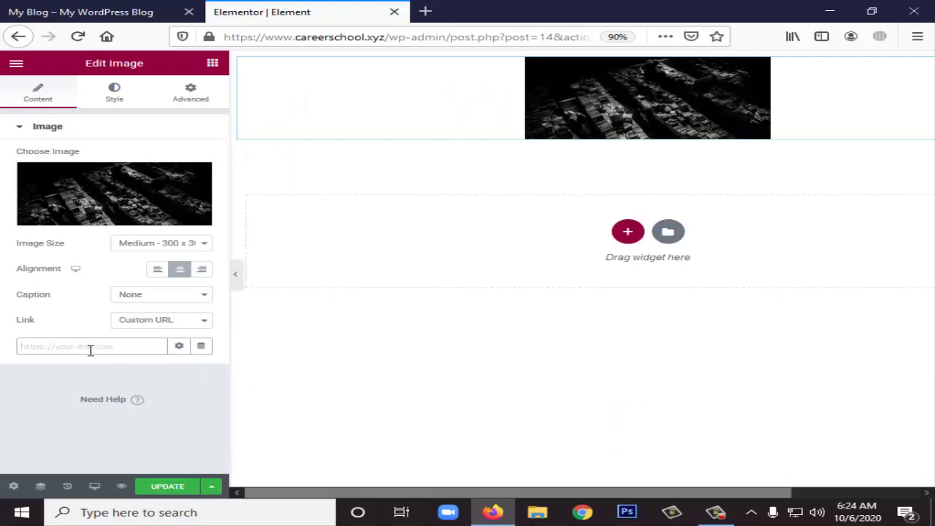
{"action": "left_click", "coordinate": [156, 323]}
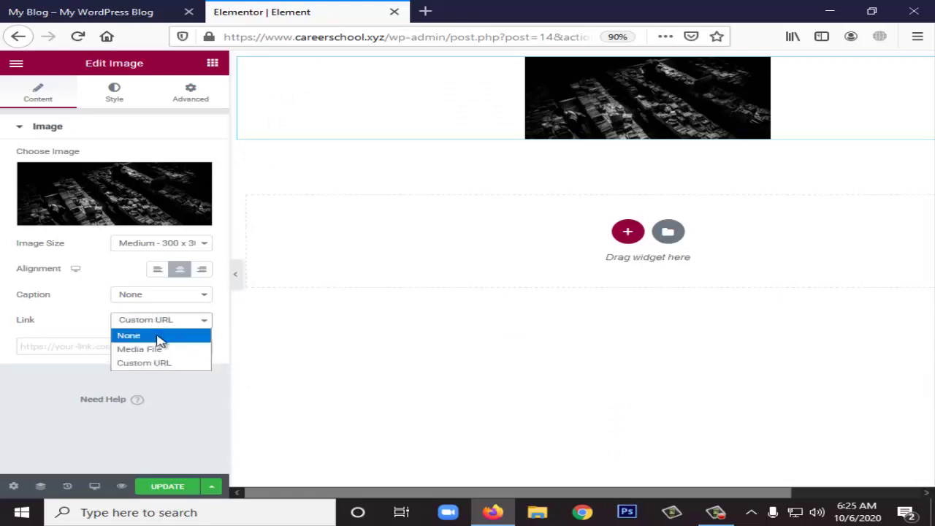
{"action": "left_click", "coordinate": [174, 351]}
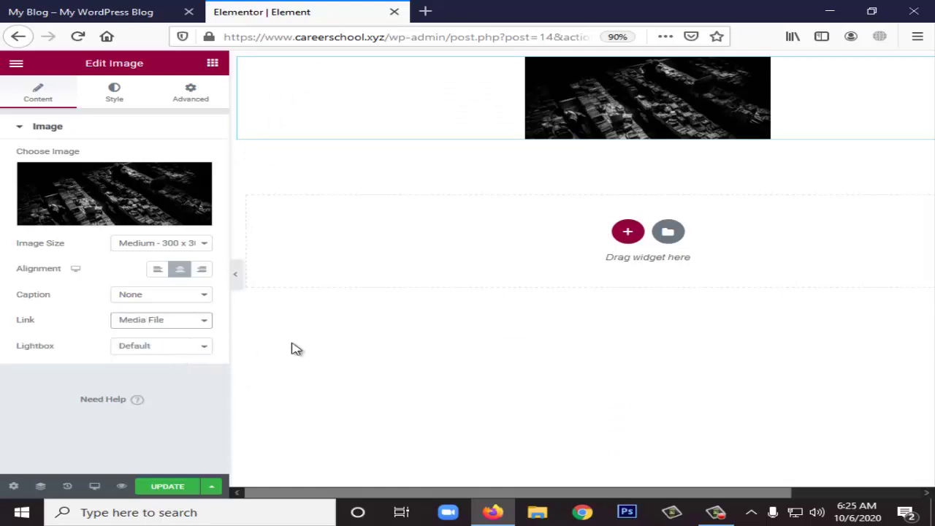
{"action": "left_click", "coordinate": [178, 328]}
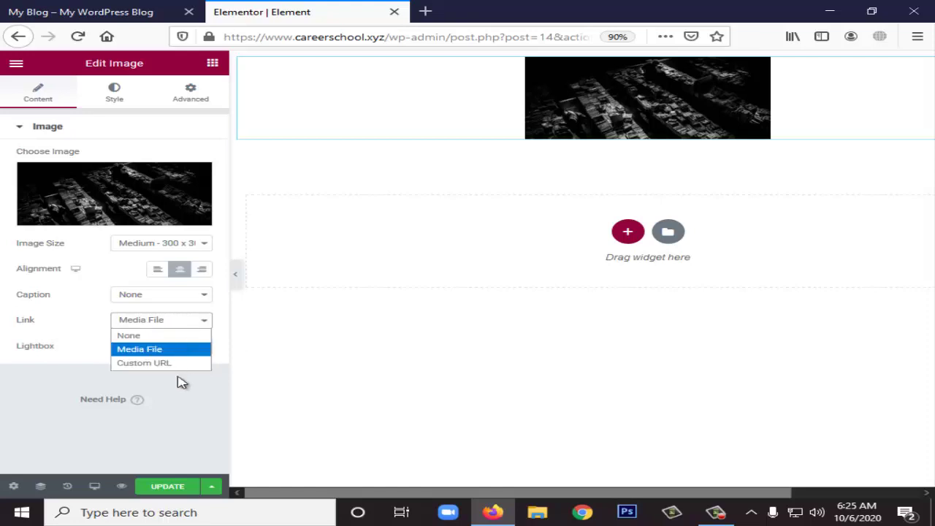
{"action": "left_click", "coordinate": [181, 393]}
{"action": "left_click", "coordinate": [176, 354]}
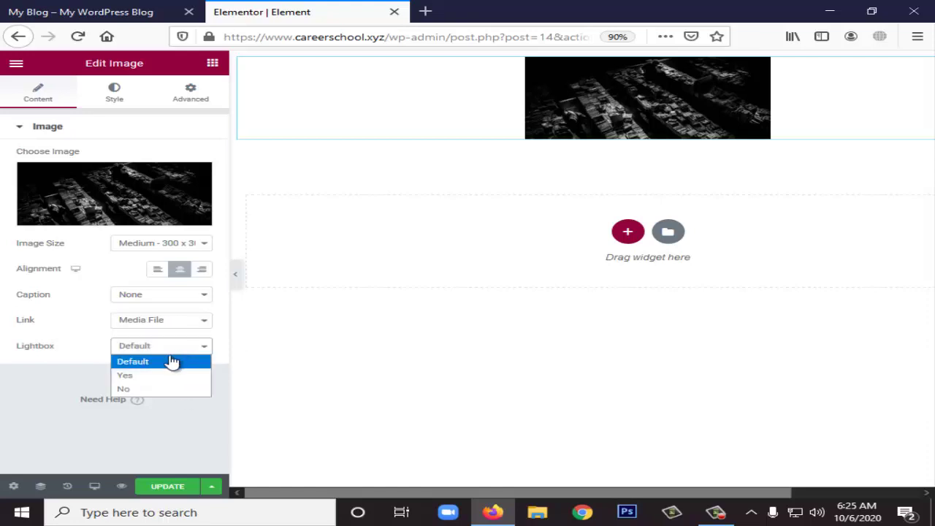
{"action": "left_click", "coordinate": [172, 362]}
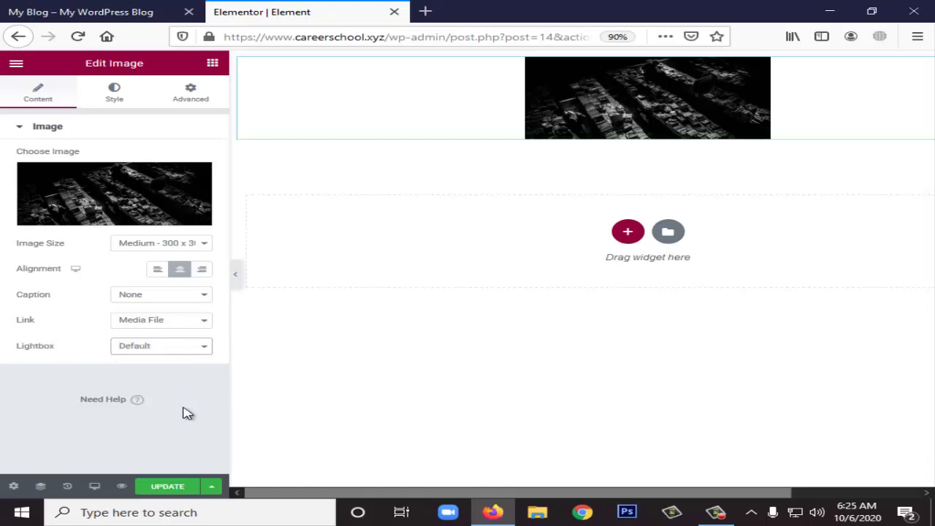
{"action": "left_click", "coordinate": [155, 322]}
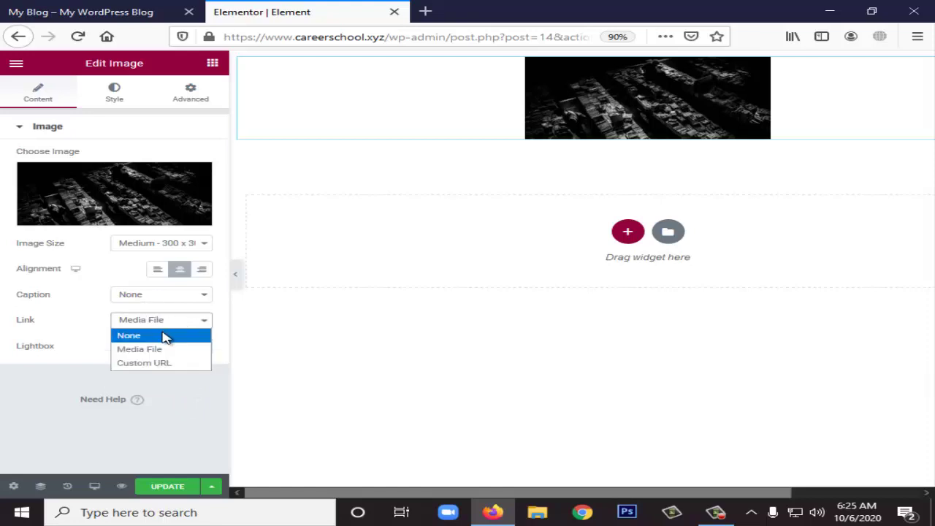
{"action": "left_click", "coordinate": [165, 336]}
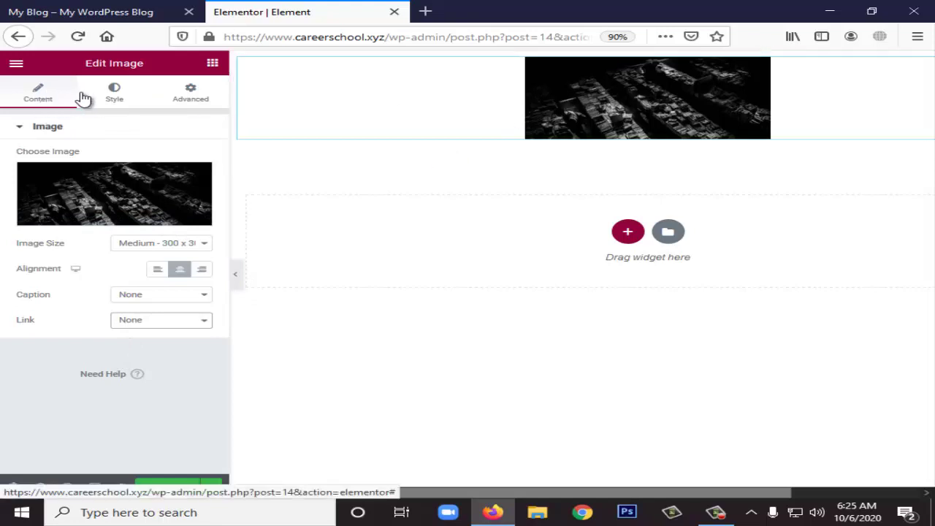
Step: Drag the image's Opacity slider in the Style tab down to 0.1
{"action": "left_click", "coordinate": [114, 92]}
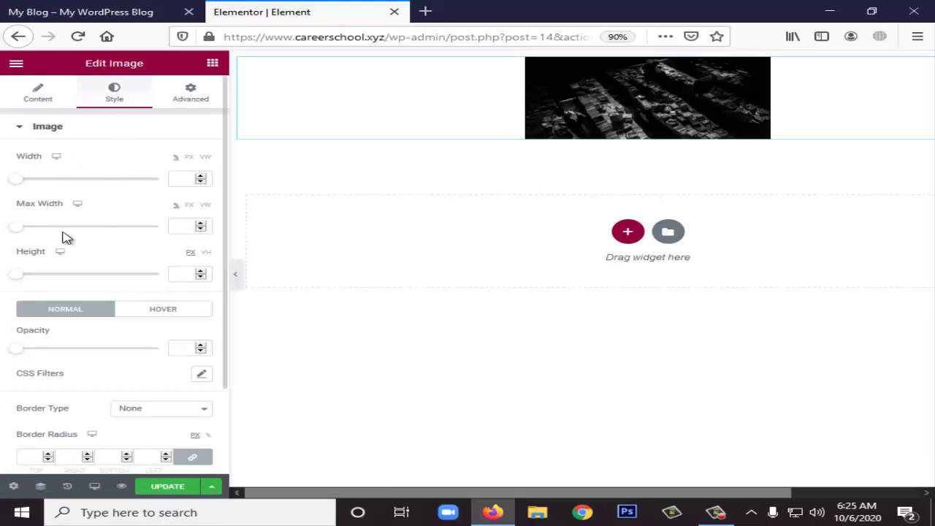
{"action": "scroll", "coordinate": [102, 234], "scroll_direction": "down", "scroll_amount": 2}
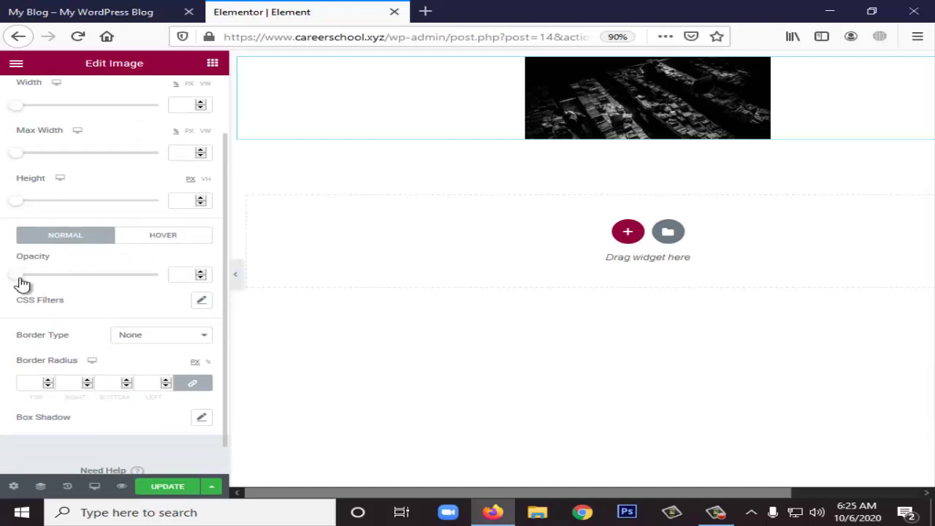
{"action": "left_click_drag", "start_coordinate": [22, 278], "coordinate": [61, 280]}
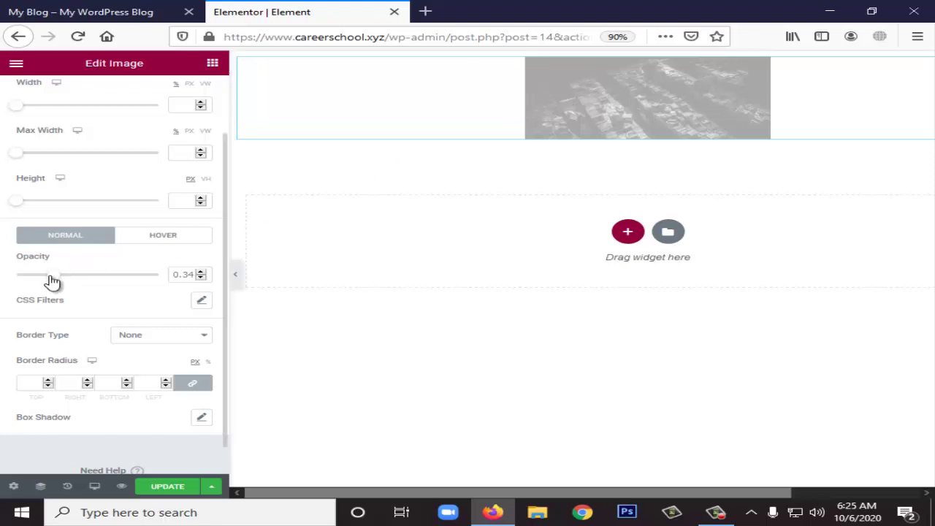
{"action": "left_click_drag", "start_coordinate": [45, 282], "coordinate": [2, 285]}
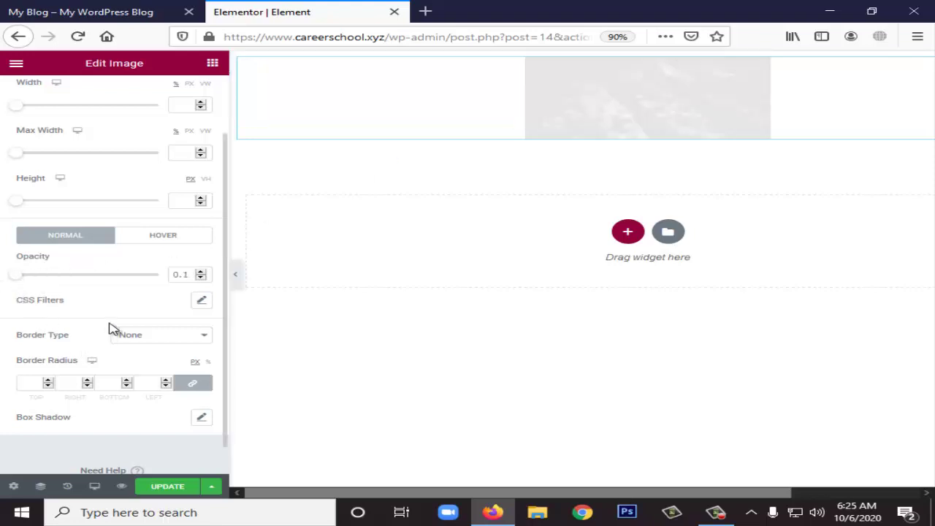
{"action": "scroll", "coordinate": [109, 329], "scroll_direction": "down", "scroll_amount": 1}
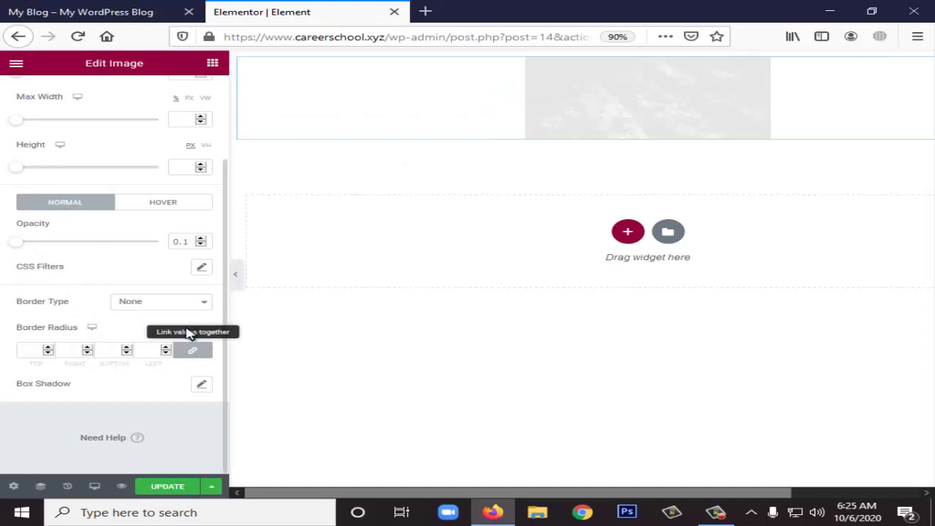
Step: Set the image's border type to Double
{"action": "left_click", "coordinate": [159, 304]}
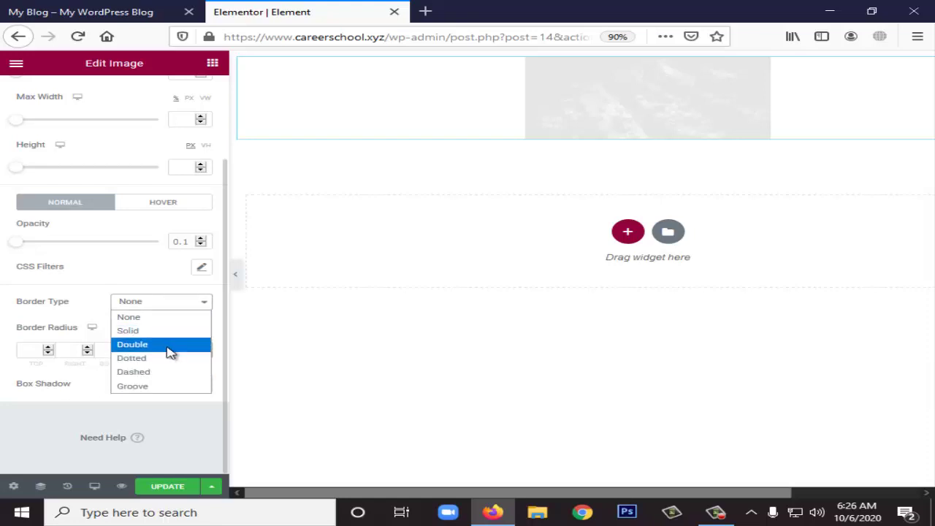
{"action": "left_click", "coordinate": [167, 345]}
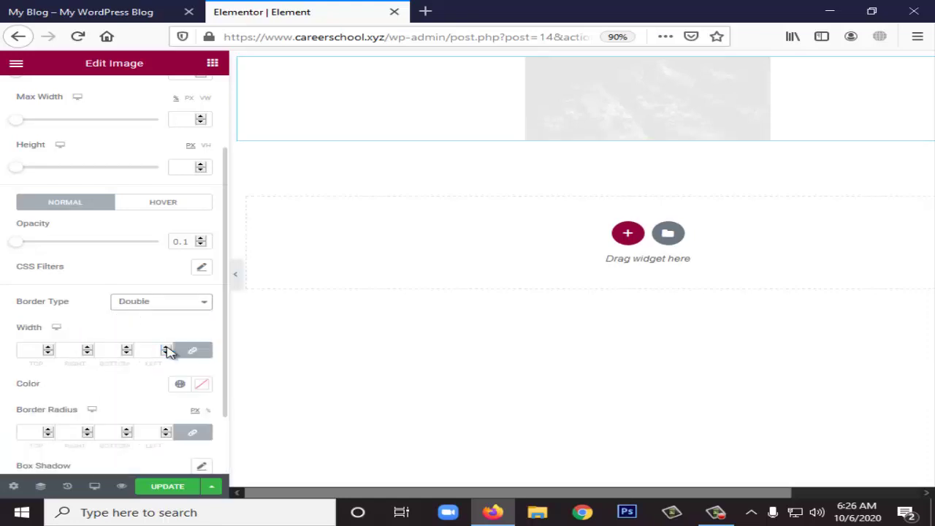
{"action": "left_click", "coordinate": [146, 302]}
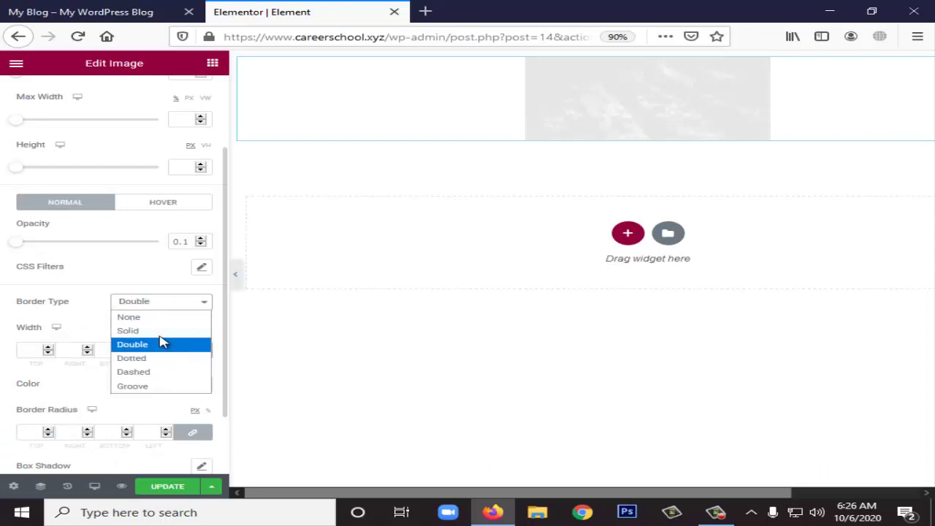
{"action": "left_click", "coordinate": [122, 281]}
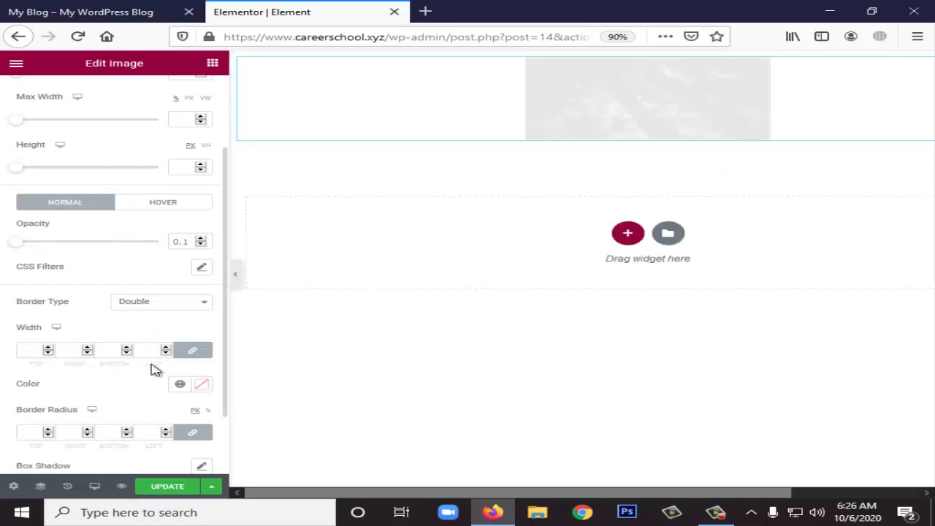
Step: Colour the border dark red (#9E1D1D) and close the color picker
{"action": "scroll", "coordinate": [41, 293], "scroll_direction": "down", "scroll_amount": 2}
{"action": "scroll", "coordinate": [93, 341], "scroll_direction": "down", "scroll_amount": 1}
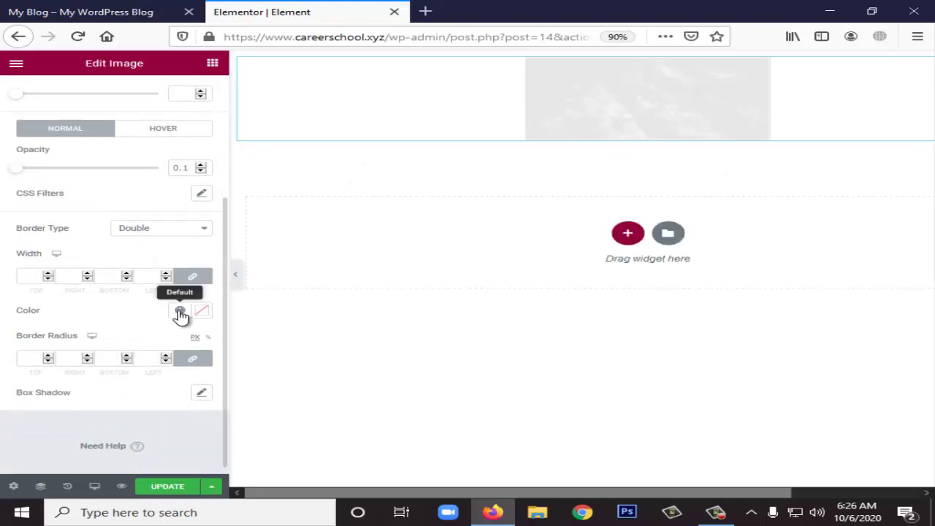
{"action": "left_click", "coordinate": [202, 312]}
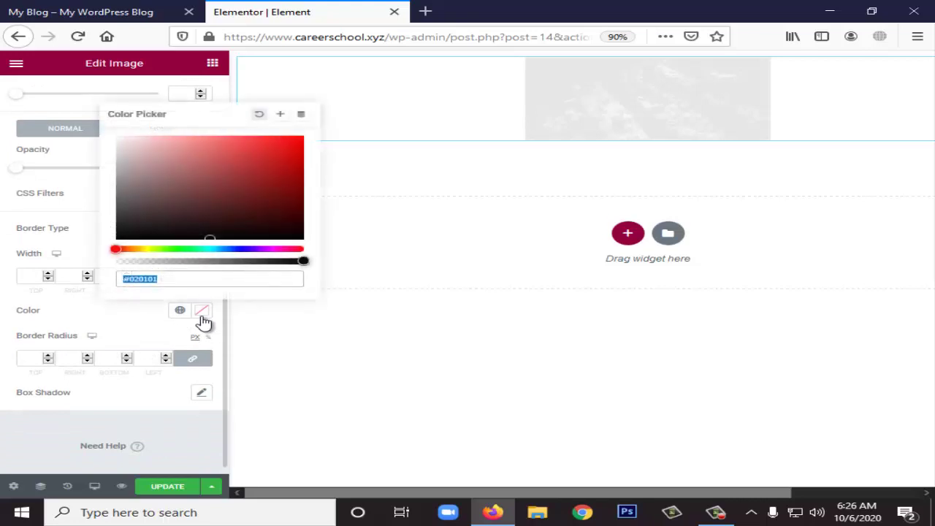
{"action": "left_click", "coordinate": [249, 183]}
{"action": "left_click", "coordinate": [269, 175]}
{"action": "left_click", "coordinate": [373, 374]}
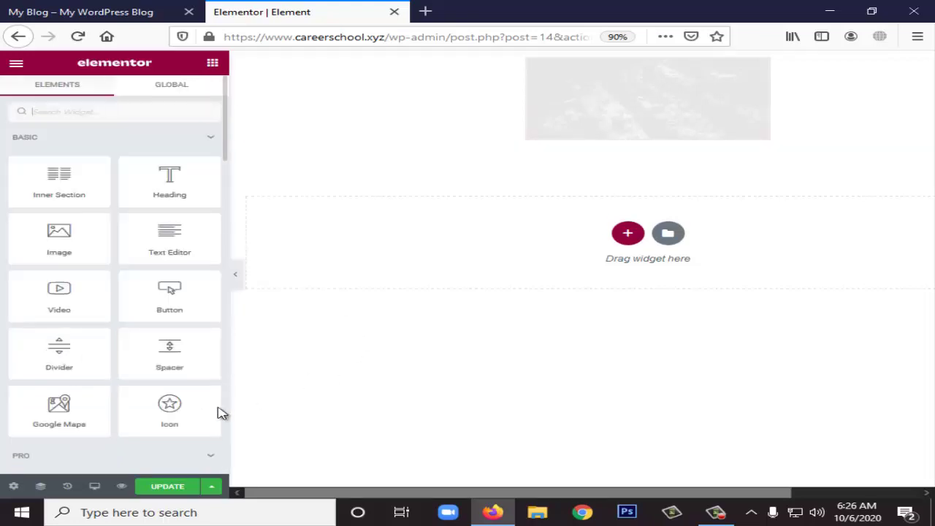
Step: Select the image and look over its right-click actions and style settings
{"action": "left_click", "coordinate": [567, 104]}
{"action": "right_click", "coordinate": [567, 105]}
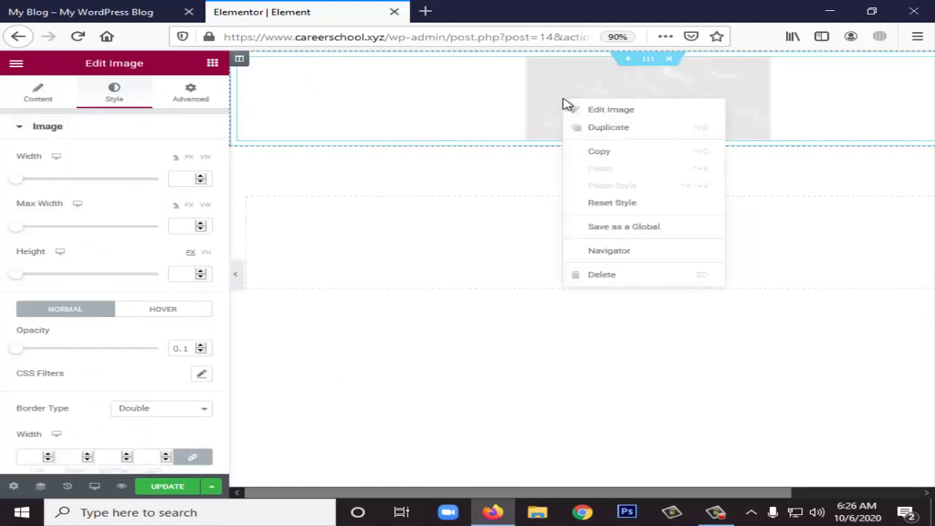
{"action": "left_click", "coordinate": [516, 104]}
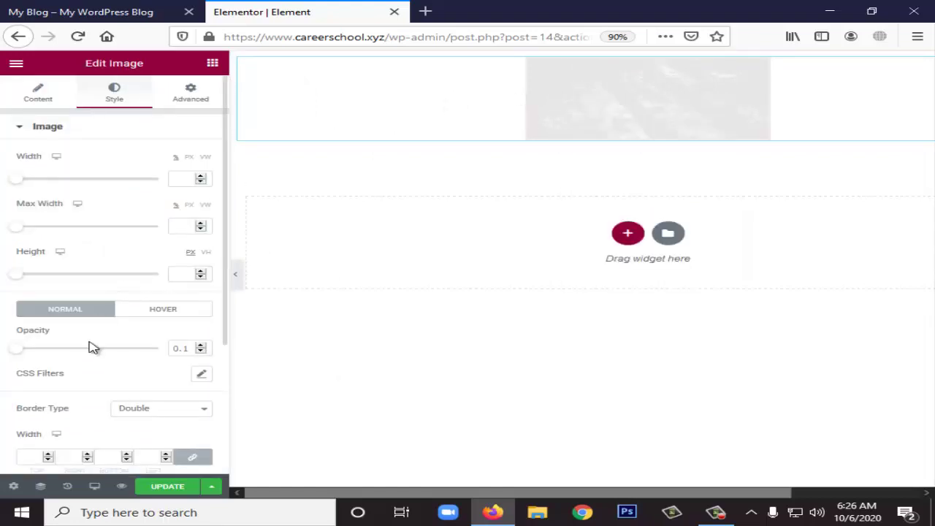
{"action": "scroll", "coordinate": [129, 428], "scroll_direction": "down", "scroll_amount": 5}
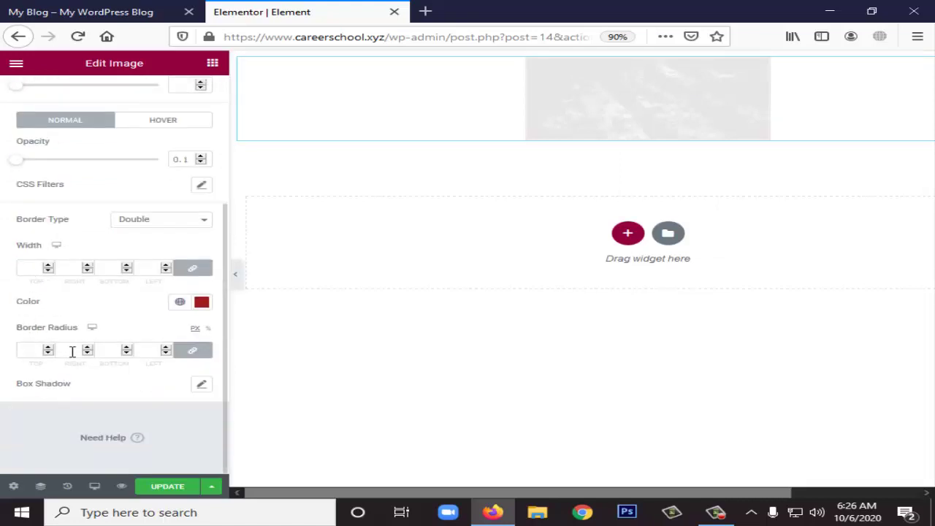
{"action": "scroll", "coordinate": [169, 398], "scroll_direction": "up", "scroll_amount": 5}
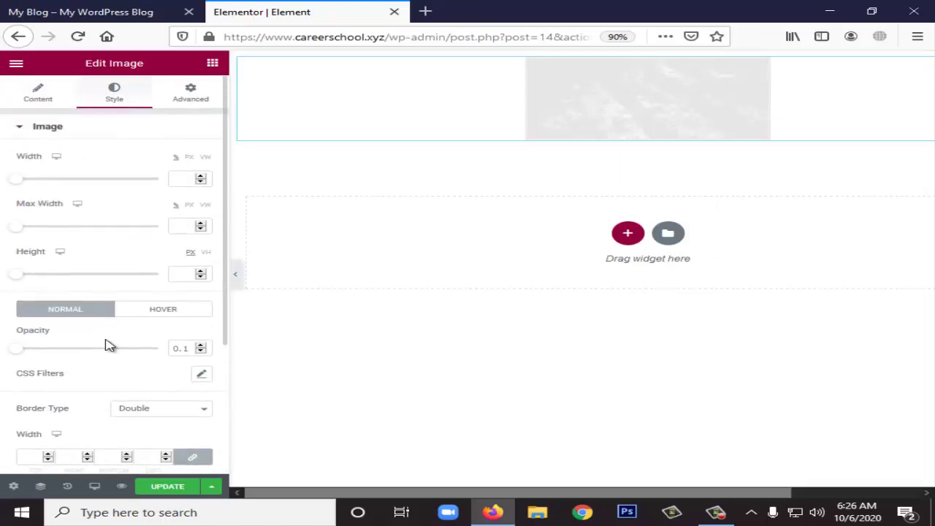
Step: Review the blank Advanced settings, then delete the image widget via right-click
{"action": "left_click", "coordinate": [191, 96]}
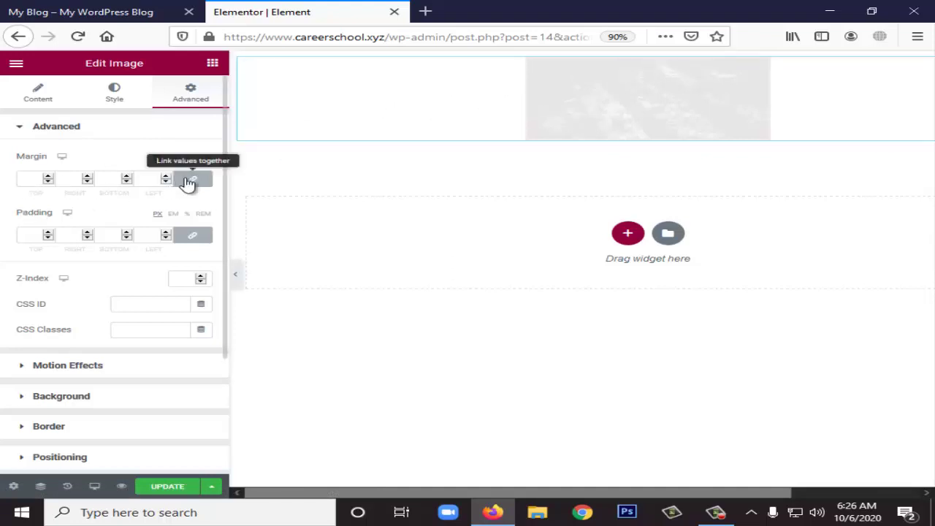
{"action": "scroll", "coordinate": [84, 321], "scroll_direction": "down", "scroll_amount": 2}
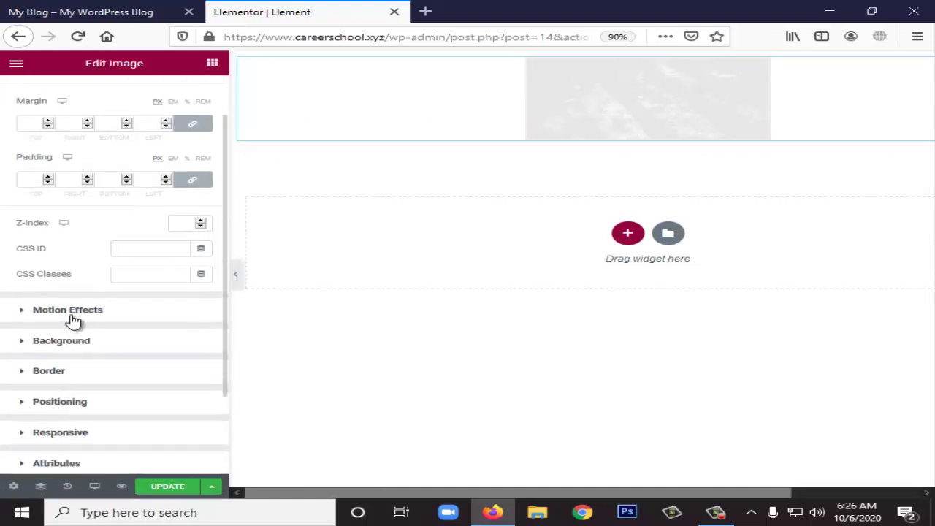
{"action": "scroll", "coordinate": [79, 320], "scroll_direction": "down", "scroll_amount": 1}
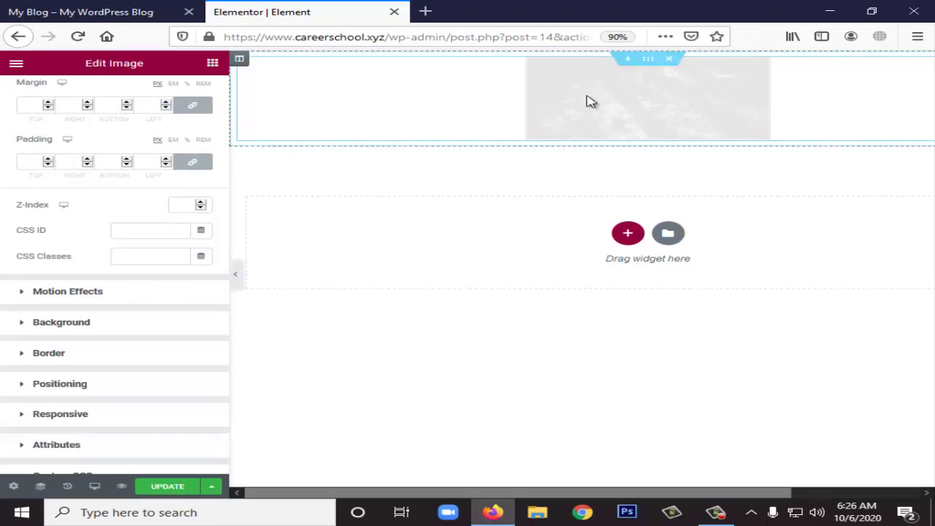
{"action": "right_click", "coordinate": [623, 81]}
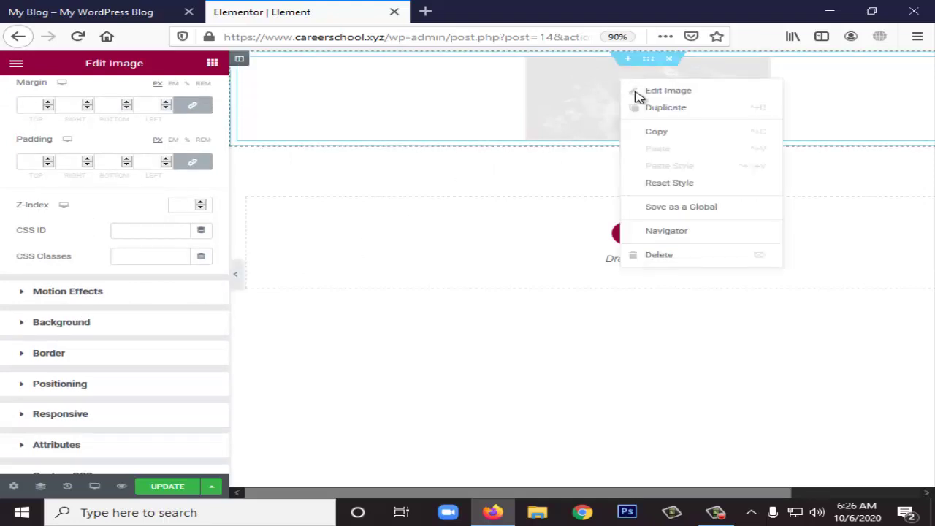
{"action": "left_click", "coordinate": [695, 254]}
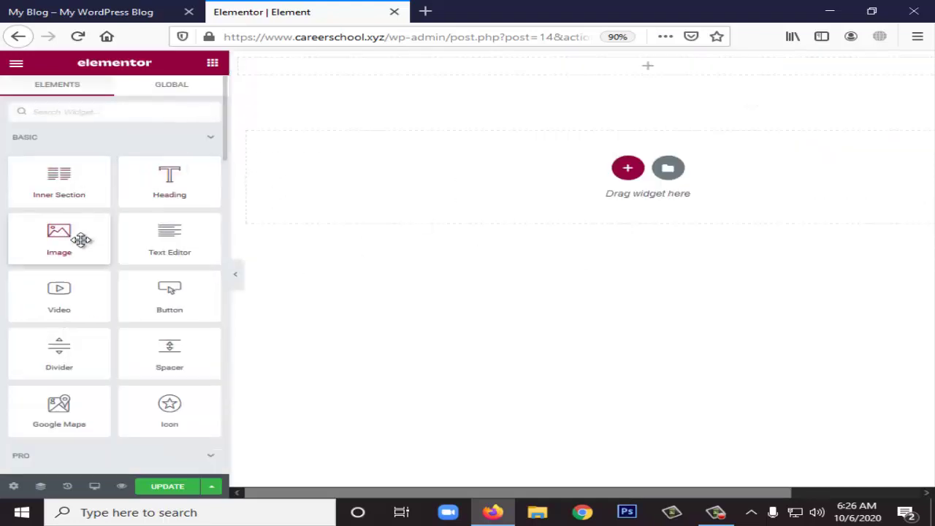
Step: Add a new Image widget to the top section holding the big6.jpg photo
{"action": "left_click_drag", "start_coordinate": [83, 240], "coordinate": [647, 75]}
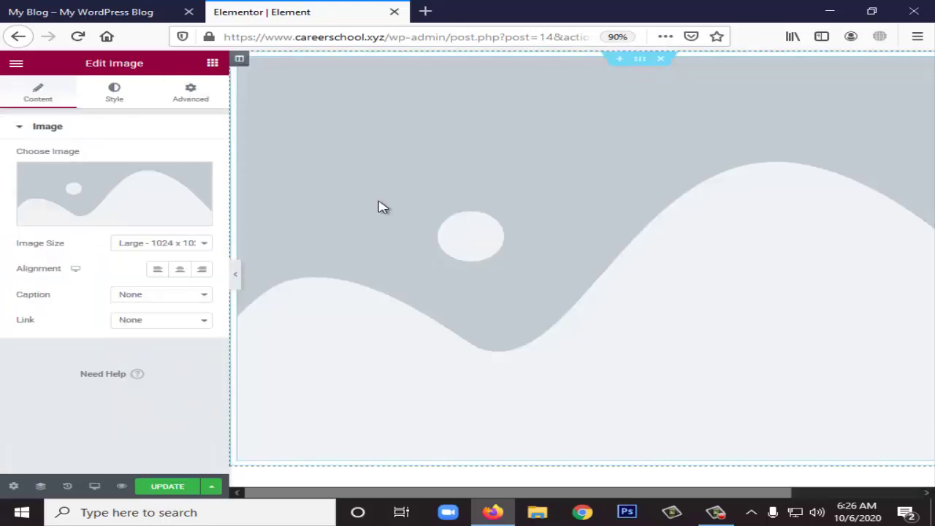
{"action": "left_click", "coordinate": [100, 191]}
{"action": "left_click", "coordinate": [129, 229]}
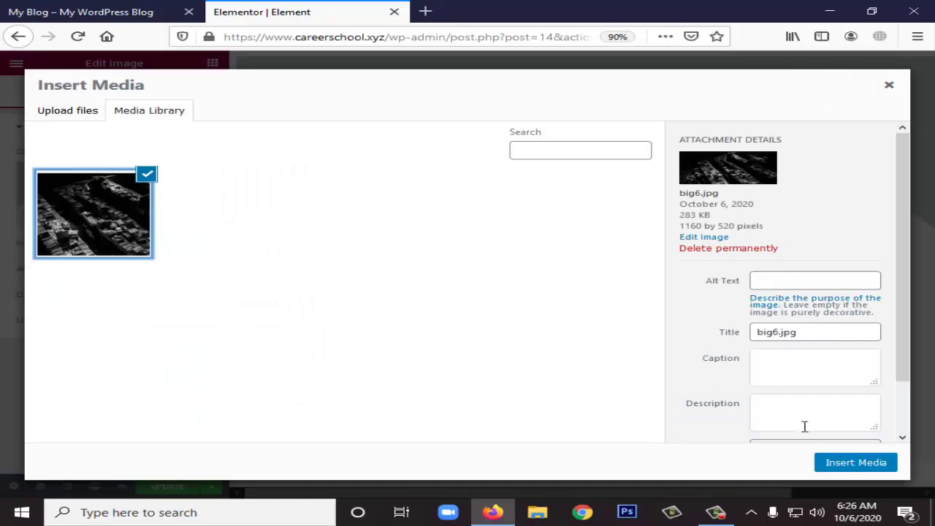
{"action": "left_click", "coordinate": [835, 464]}
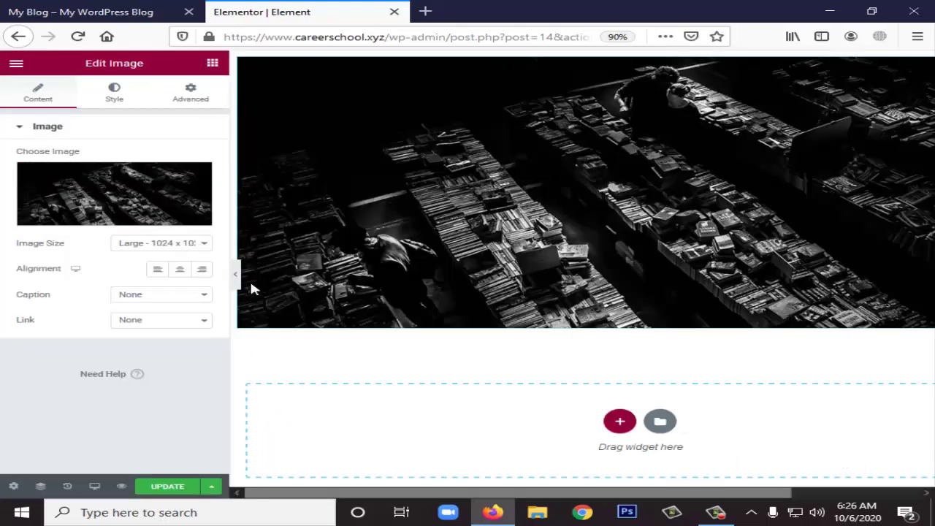
{"action": "left_click", "coordinate": [102, 94]}
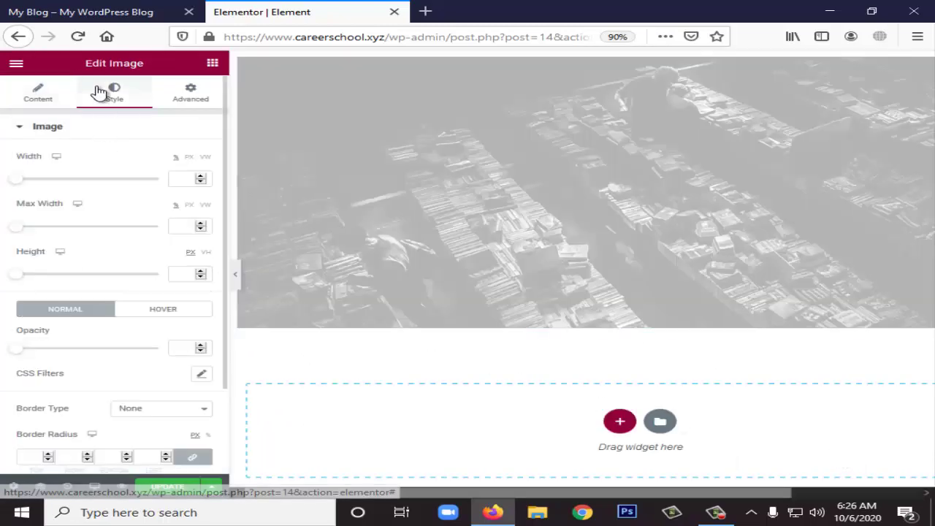
Step: Set the photo's border radius to 20 px, unlinked, with the right corner at 10
{"action": "scroll", "coordinate": [111, 351], "scroll_direction": "down", "scroll_amount": 3}
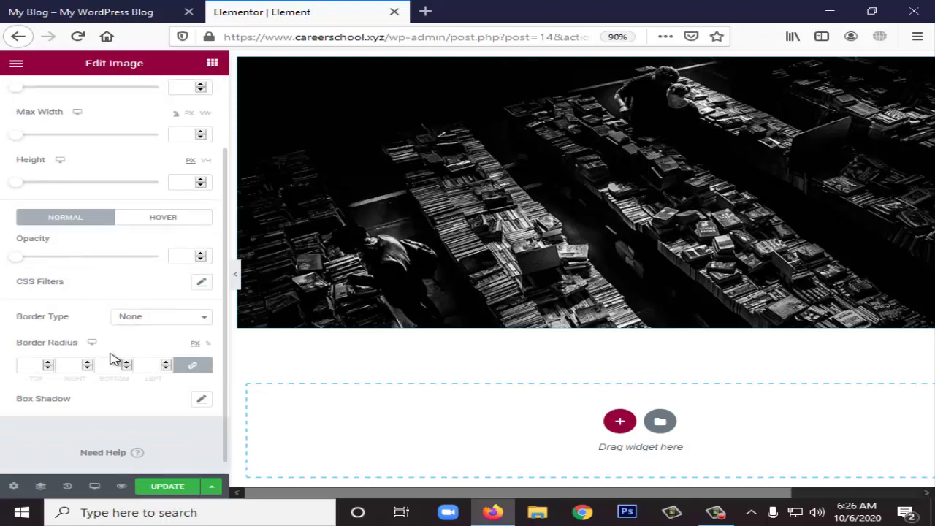
{"action": "scroll", "coordinate": [116, 357], "scroll_direction": "up", "scroll_amount": 1}
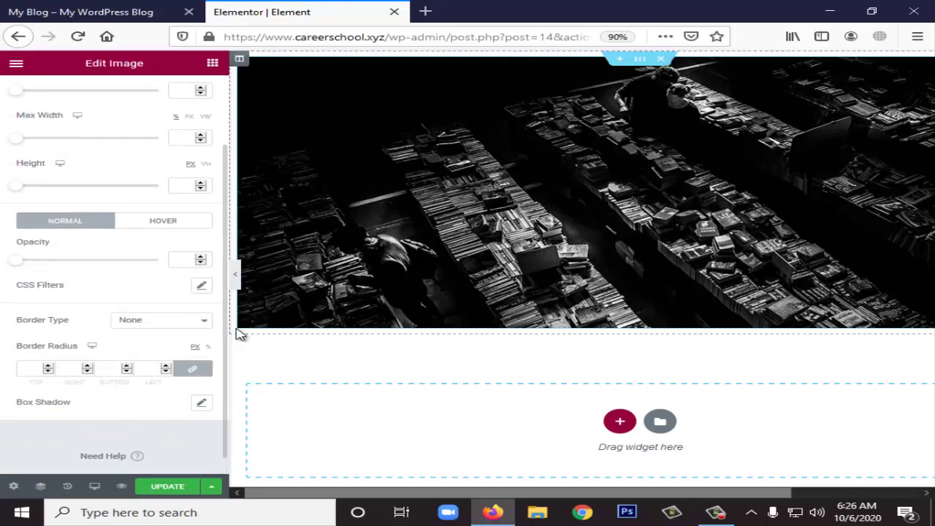
{"action": "left_click", "coordinate": [48, 368]}
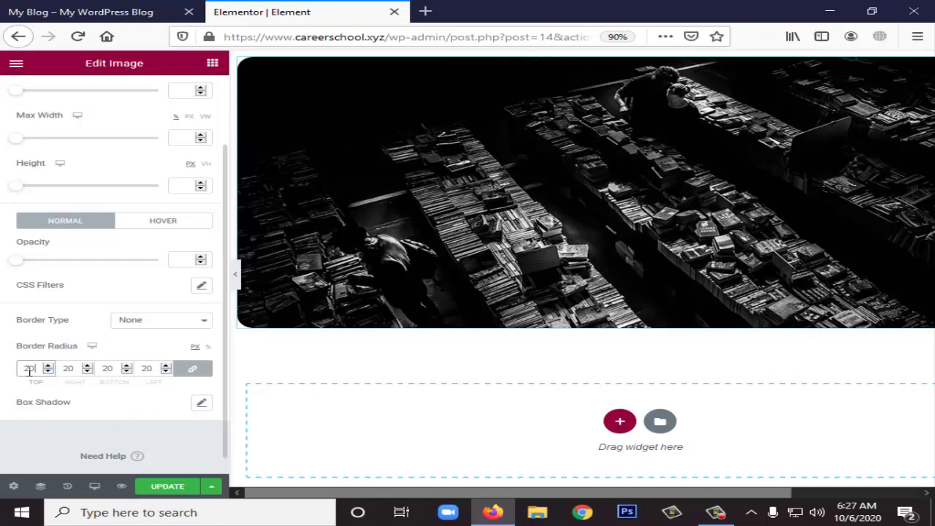
{"action": "left_click", "coordinate": [195, 370]}
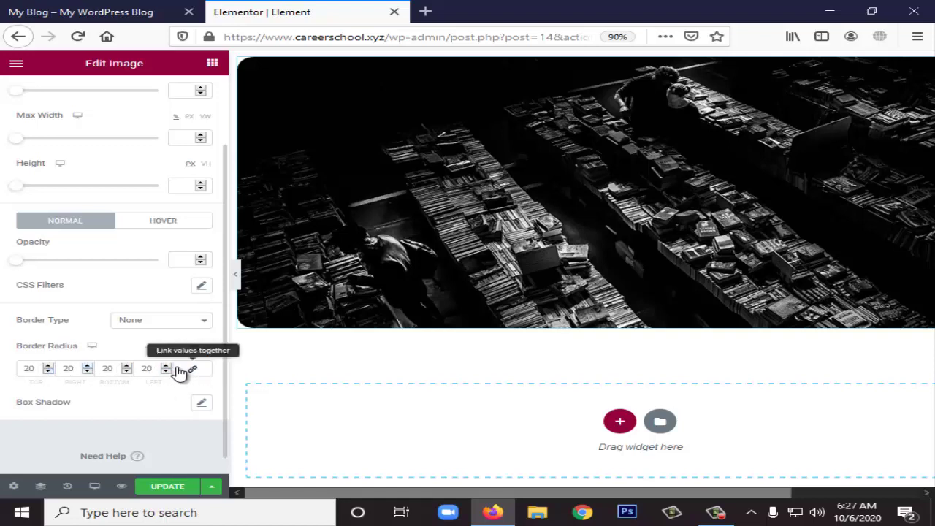
{"action": "left_click", "coordinate": [69, 370]}
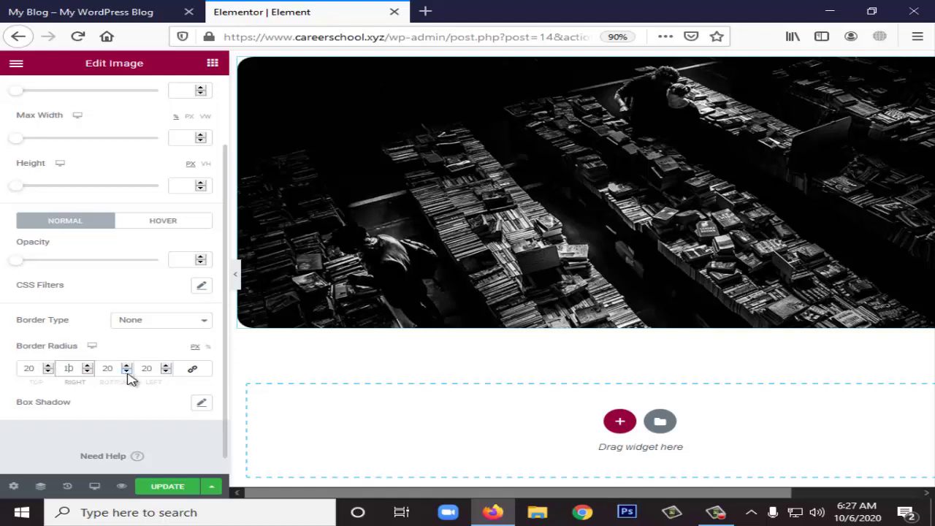
{"action": "left_click", "coordinate": [128, 399]}
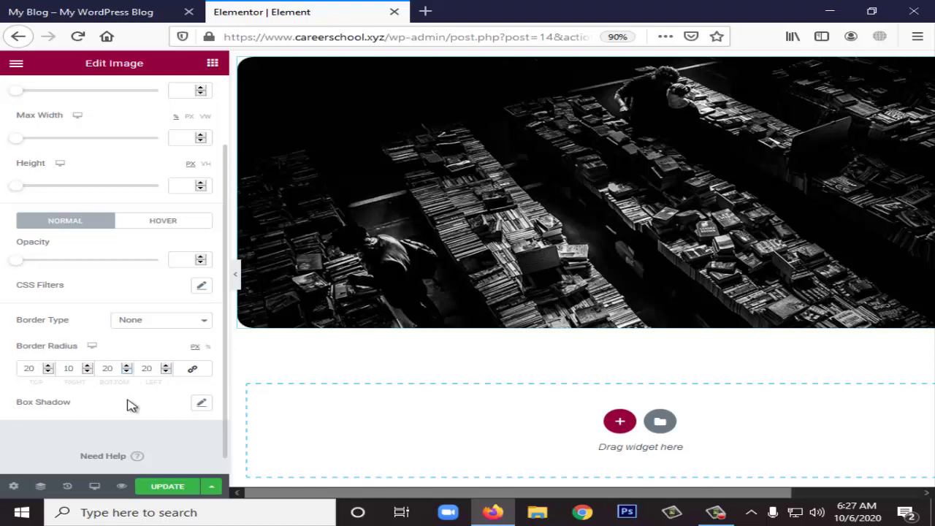
{"action": "scroll", "coordinate": [146, 398], "scroll_direction": "down", "scroll_amount": 1}
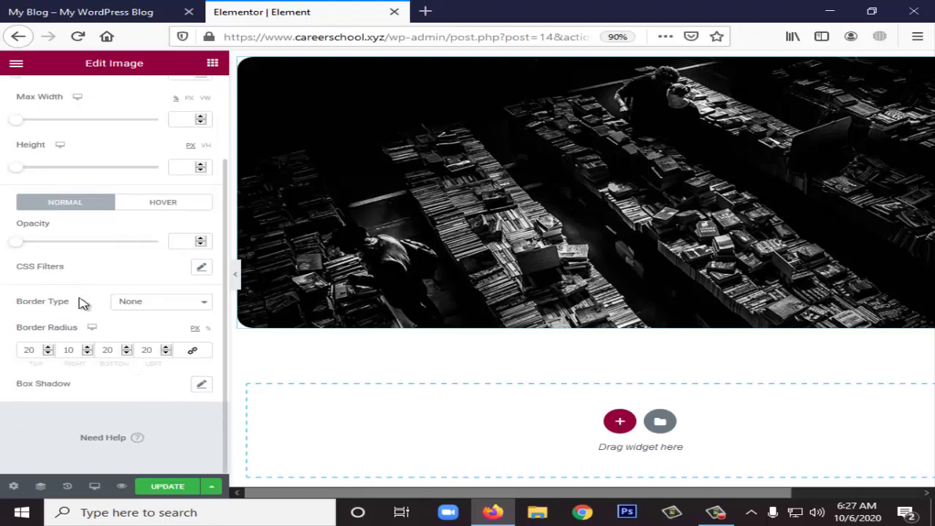
Step: Give the bookstore photo a dotted border and show its Advanced margin and padding settings
{"action": "left_click", "coordinate": [158, 303]}
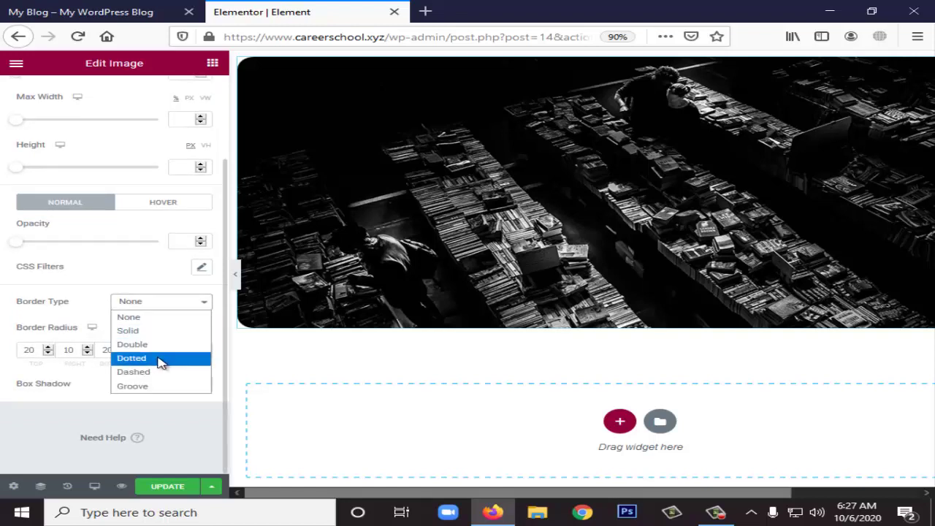
{"action": "left_click", "coordinate": [158, 359]}
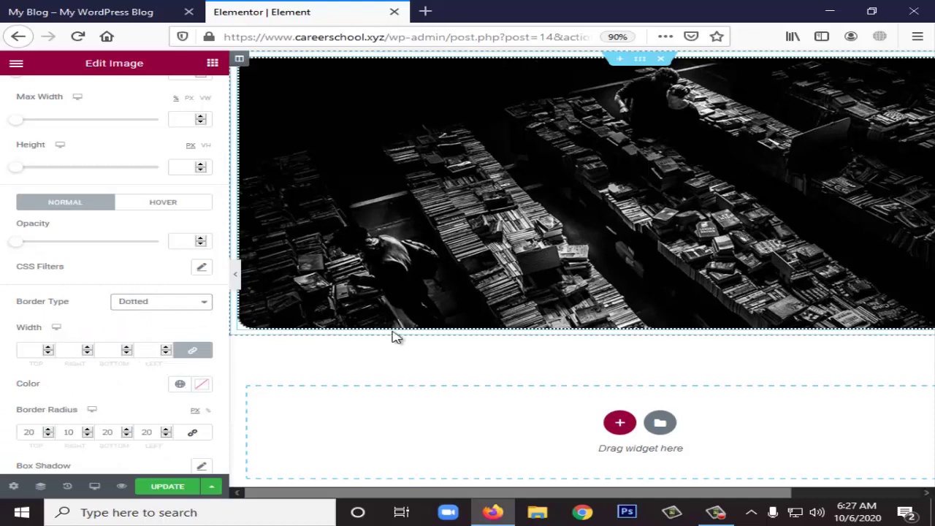
{"action": "scroll", "coordinate": [89, 350], "scroll_direction": "down", "scroll_amount": 2}
{"action": "scroll", "coordinate": [92, 347], "scroll_direction": "up", "scroll_amount": 4}
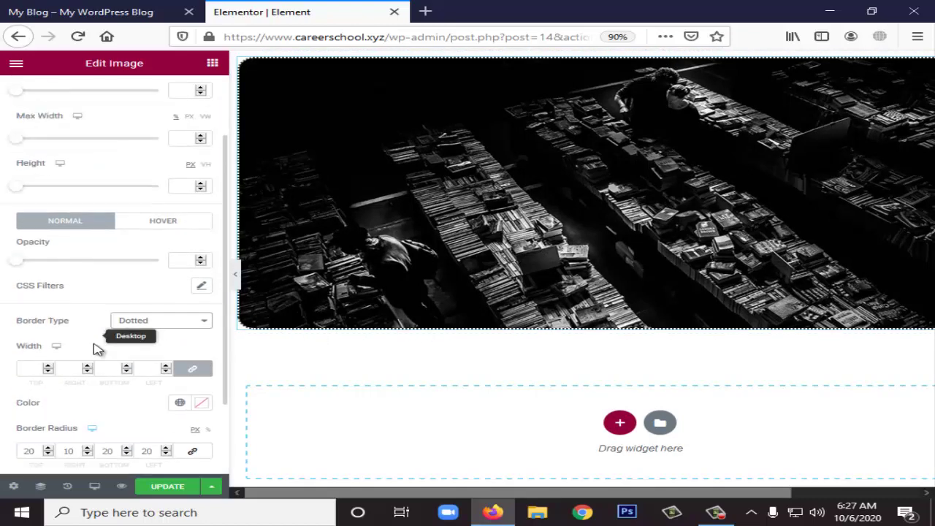
{"action": "left_click", "coordinate": [176, 102]}
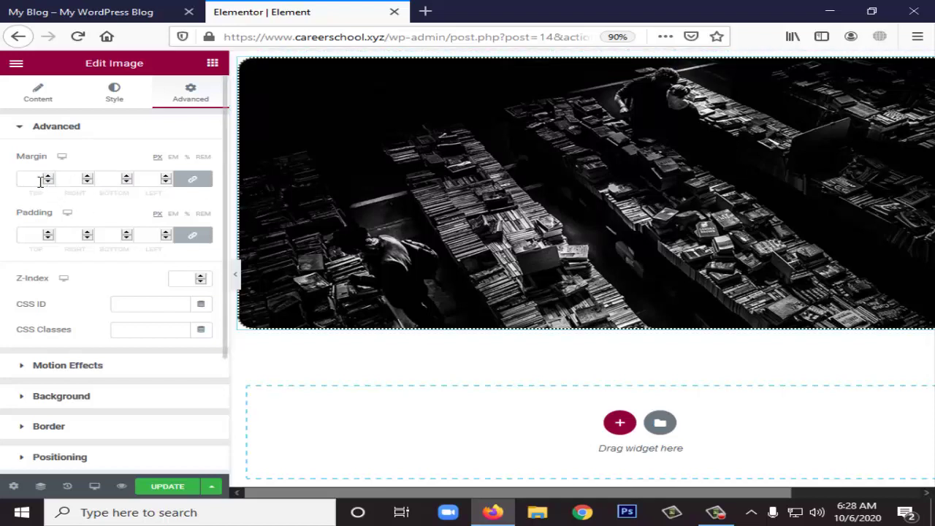
Step: Set the image's linked padding to 10 px and its linked margin to 20 px
{"action": "left_click", "coordinate": [40, 235]}
{"action": "type", "text": "10"}
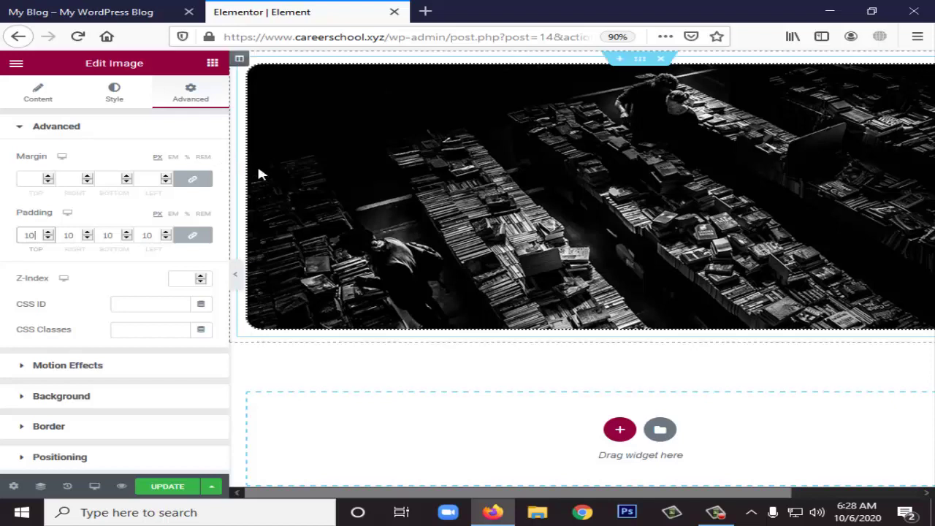
{"action": "left_click", "coordinate": [34, 177]}
{"action": "type", "text": "20"}
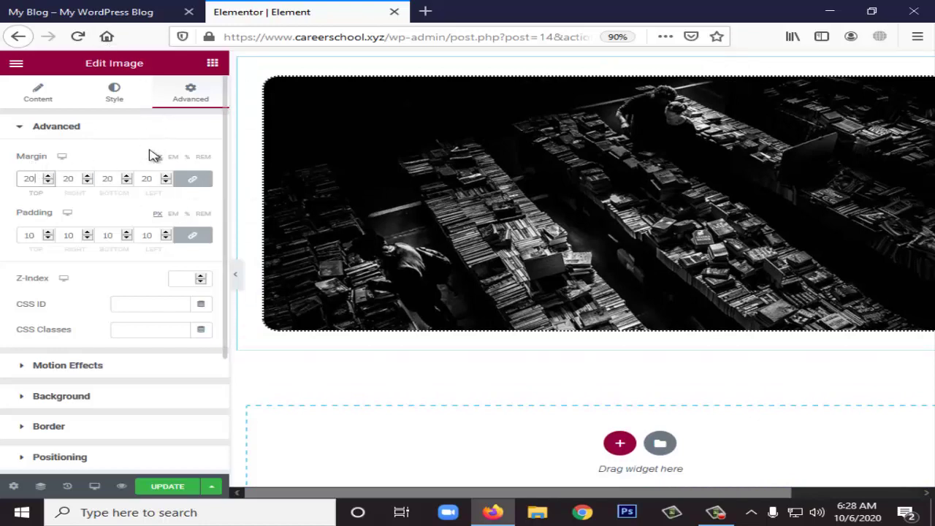
{"action": "scroll", "coordinate": [107, 267], "scroll_direction": "down", "scroll_amount": 2}
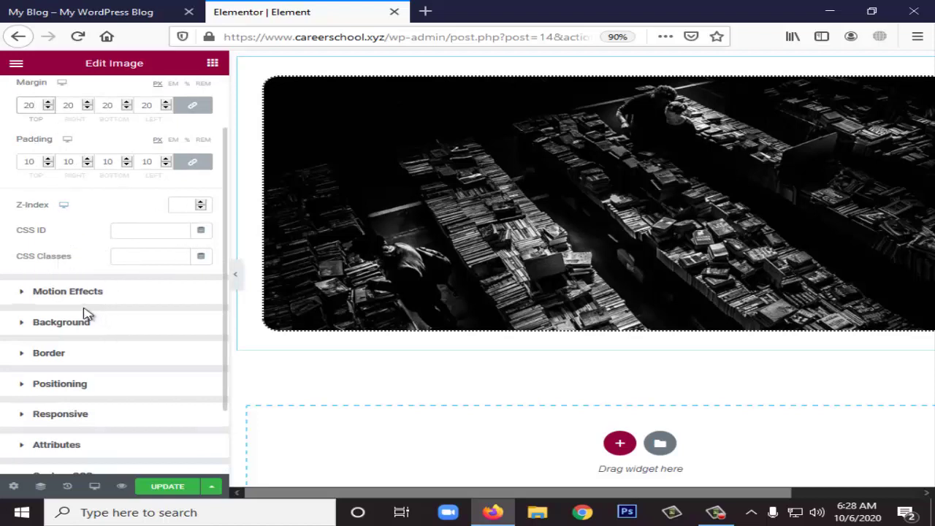
Step: Toggle Scrolling Effects on and back off, check the Sticky choices, then expand Background
{"action": "left_click", "coordinate": [44, 295]}
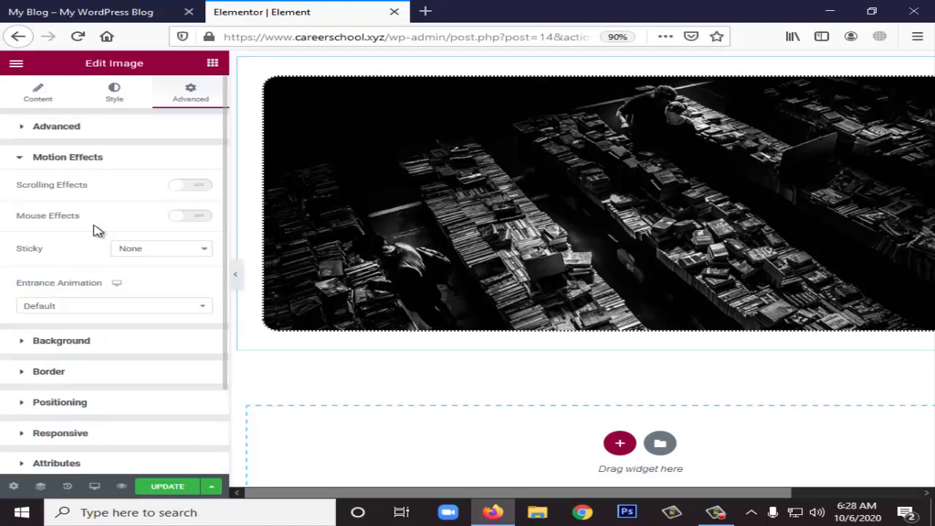
{"action": "left_click", "coordinate": [191, 189]}
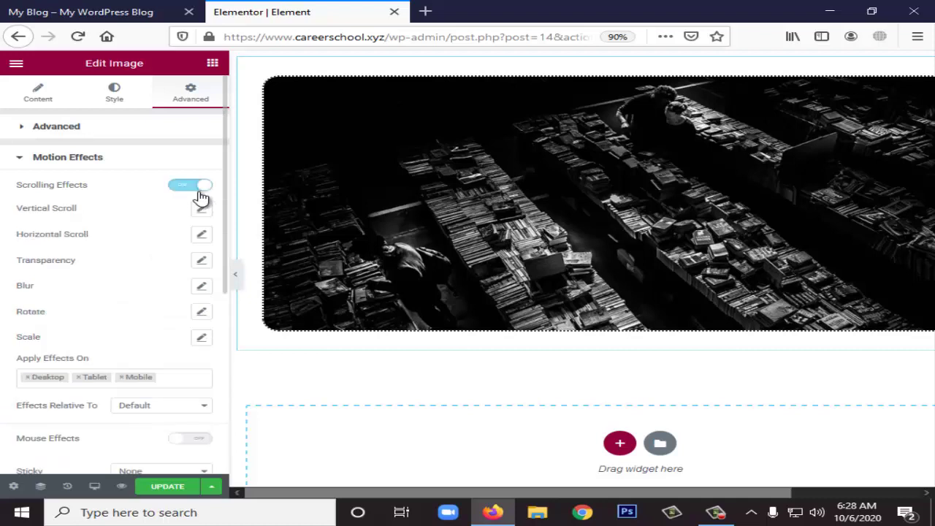
{"action": "left_click", "coordinate": [182, 188]}
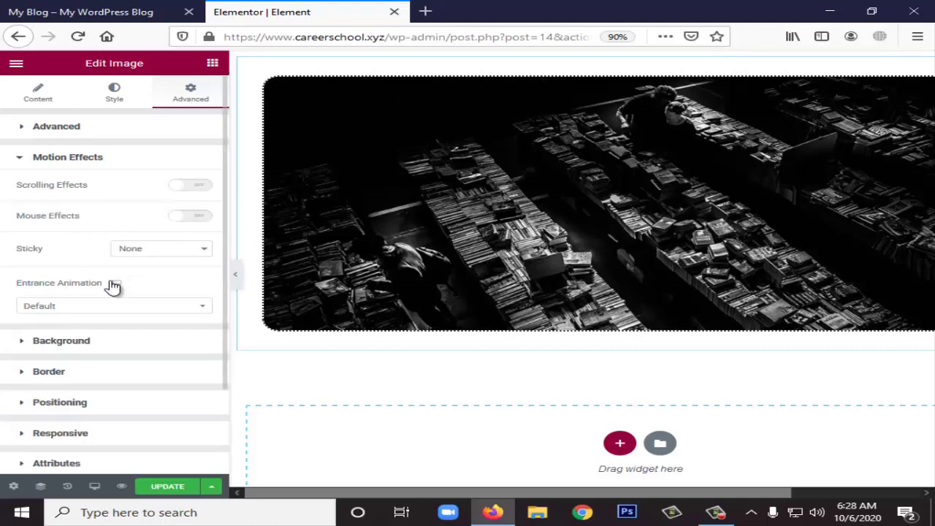
{"action": "left_click", "coordinate": [152, 253]}
{"action": "left_click", "coordinate": [140, 259]}
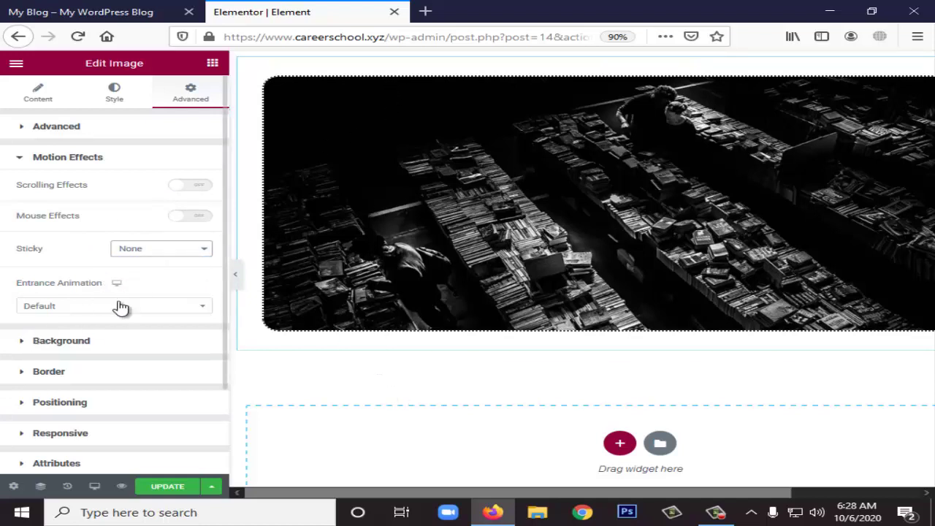
{"action": "scroll", "coordinate": [121, 307], "scroll_direction": "down", "scroll_amount": 1}
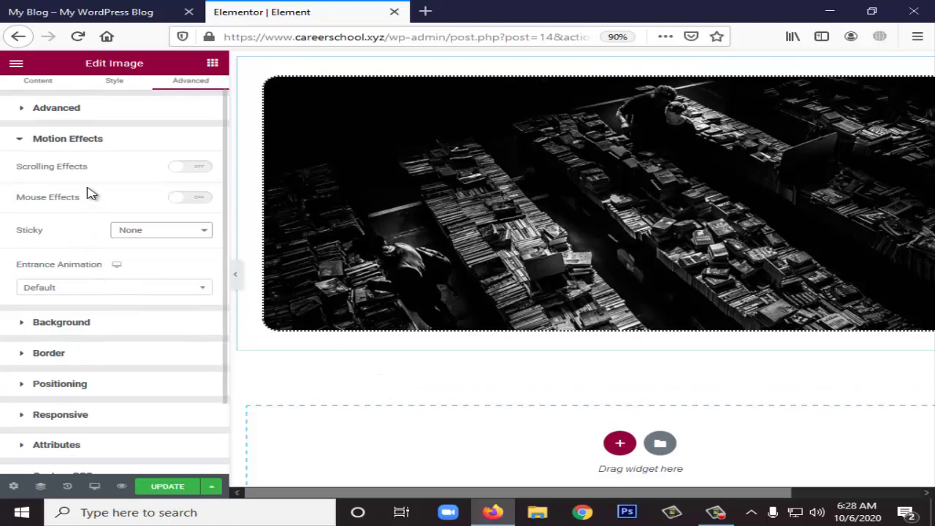
{"action": "left_click", "coordinate": [128, 322]}
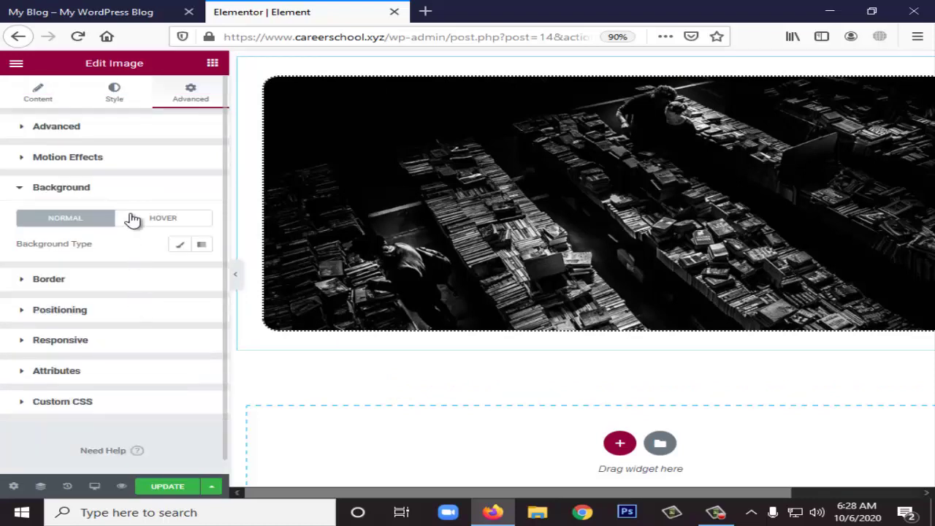
Step: Switch the image background to a linear gradient at 180°, with locations 0 to 100
{"action": "left_click", "coordinate": [202, 247]}
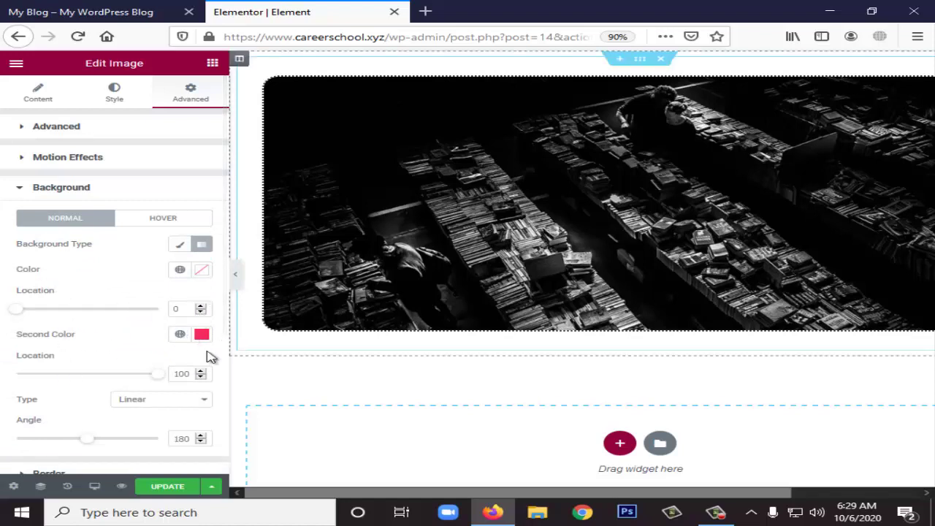
{"action": "scroll", "coordinate": [134, 370], "scroll_direction": "down", "scroll_amount": 3}
{"action": "scroll", "coordinate": [77, 349], "scroll_direction": "down", "scroll_amount": 2}
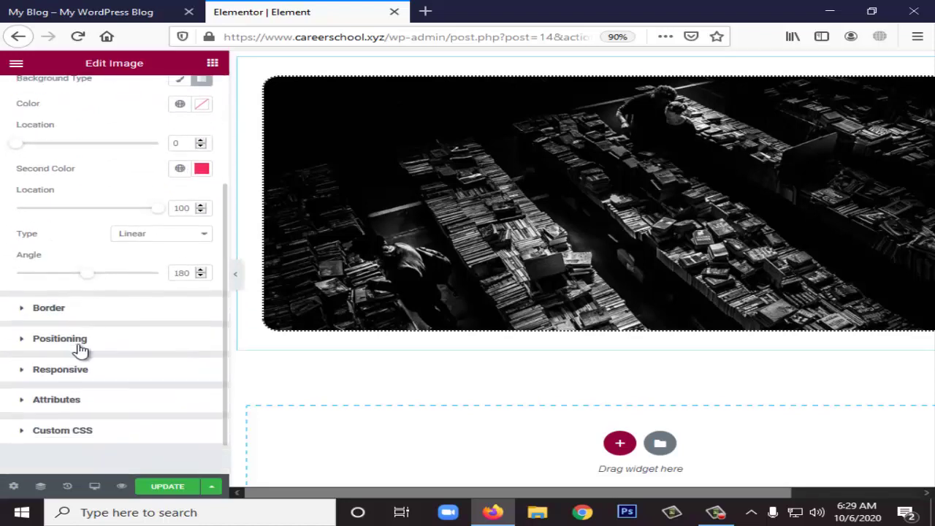
{"action": "scroll", "coordinate": [110, 358], "scroll_direction": "up", "scroll_amount": 5}
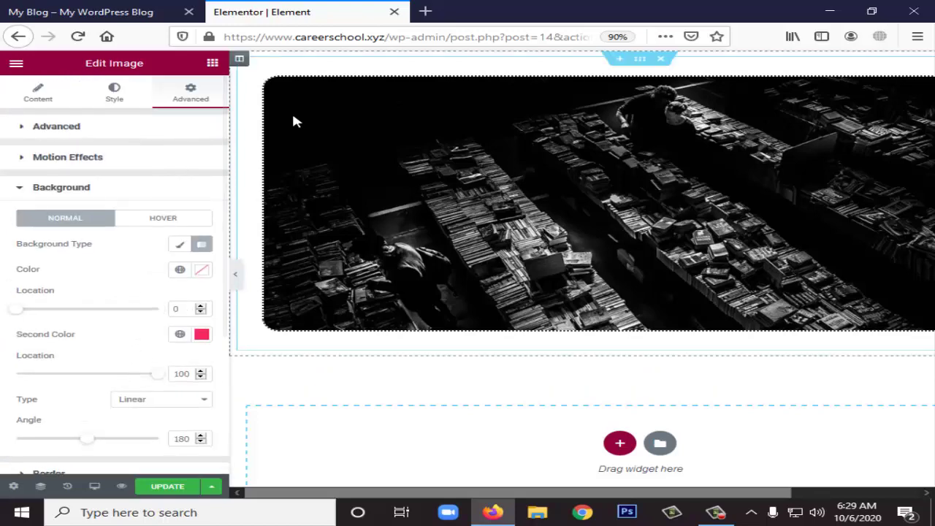
{"action": "left_click_drag", "start_coordinate": [291, 110], "coordinate": [358, 160]}
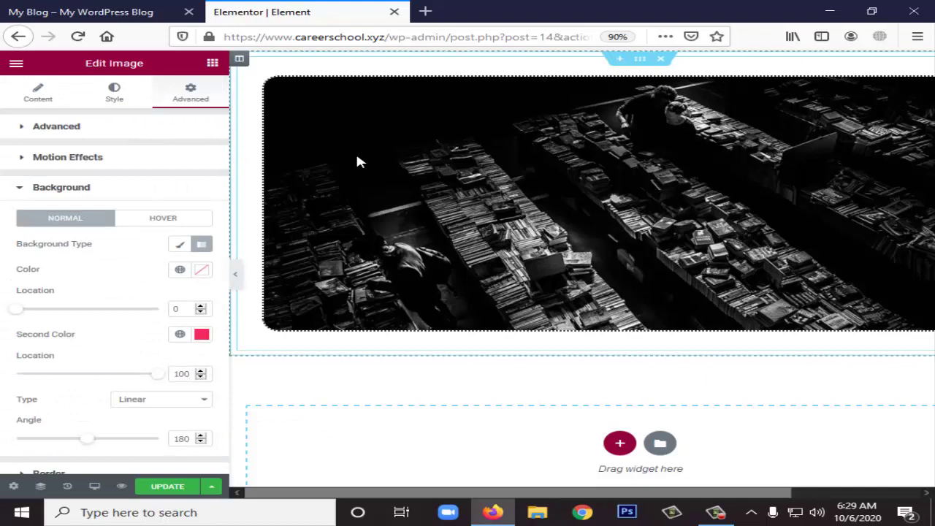
{"action": "right_click", "coordinate": [372, 155]}
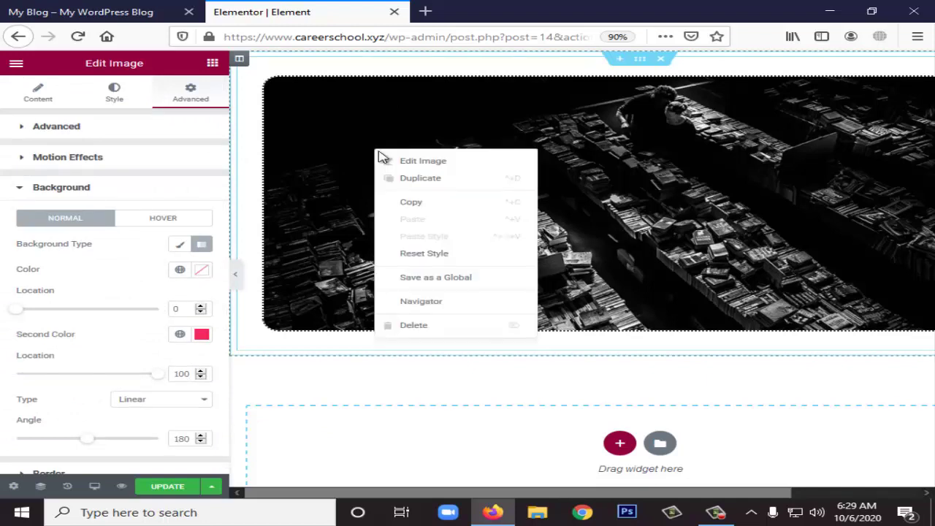
Step: Delete the gradient-styled bookshop image widget from its context menu
{"action": "left_click", "coordinate": [444, 322]}
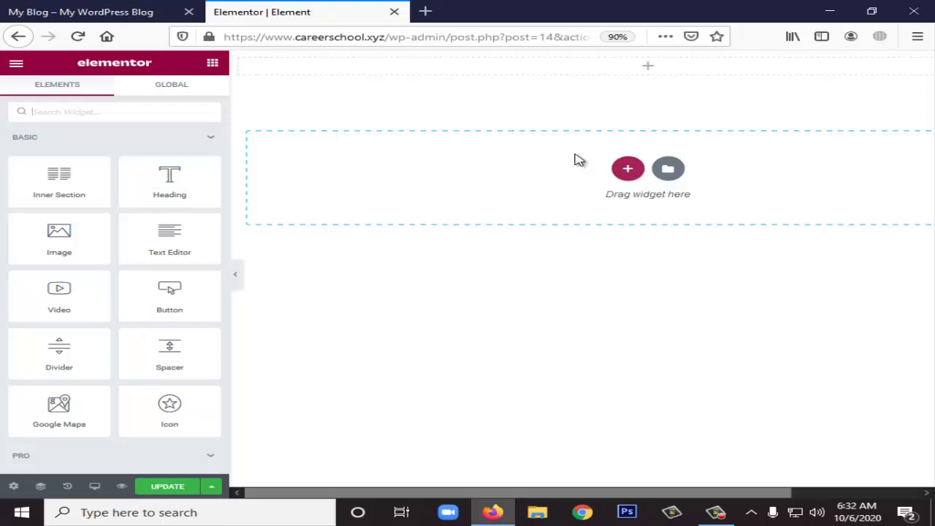
{"action": "left_click", "coordinate": [628, 172]}
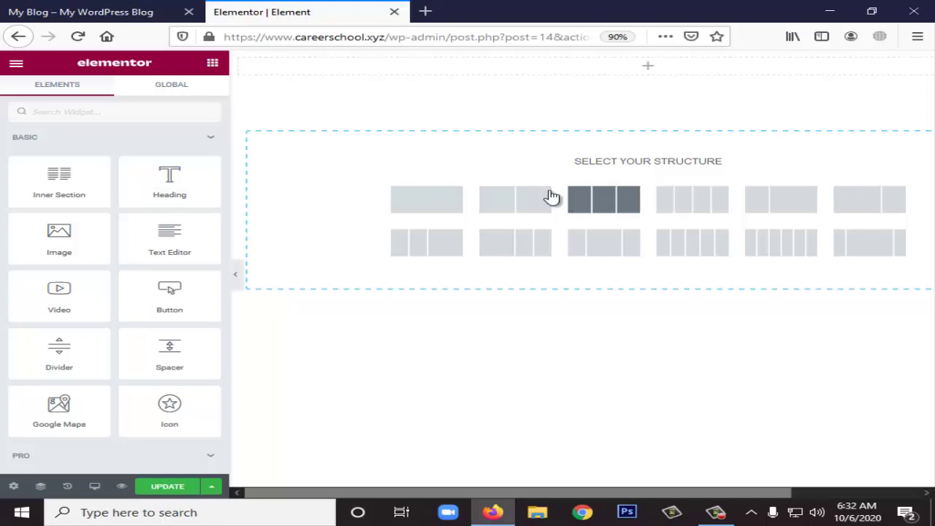
{"action": "left_click", "coordinate": [434, 205]}
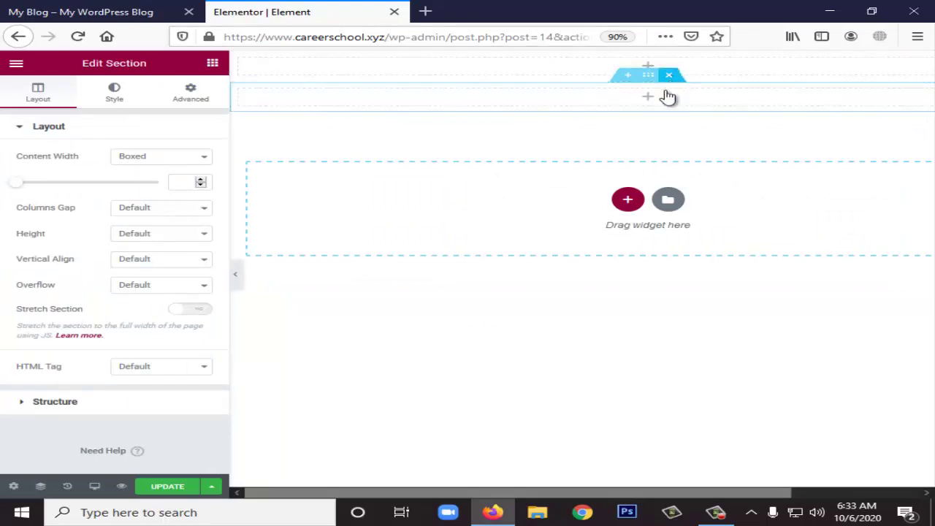
{"action": "key", "text": "Delete"}
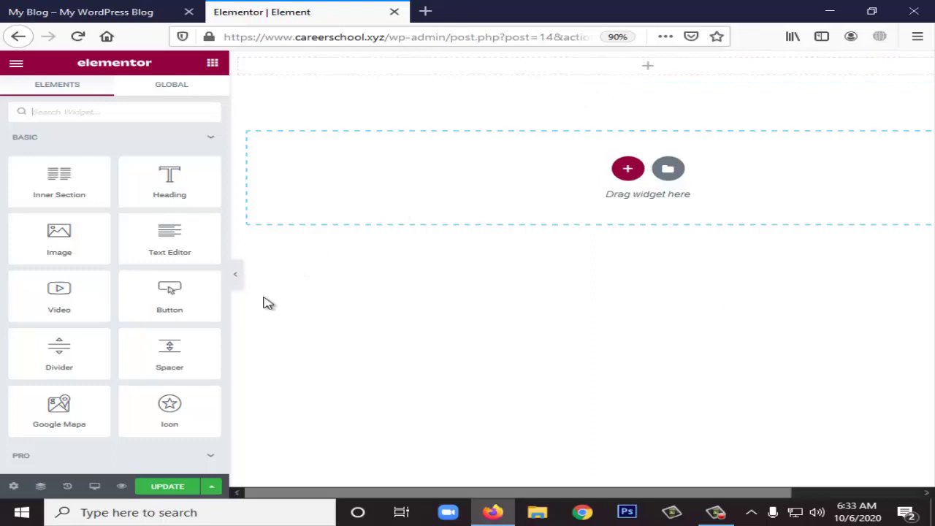
Step: Drop an Inner Section at the top of the page and edit its first column
{"action": "left_click_drag", "start_coordinate": [56, 176], "coordinate": [629, 66]}
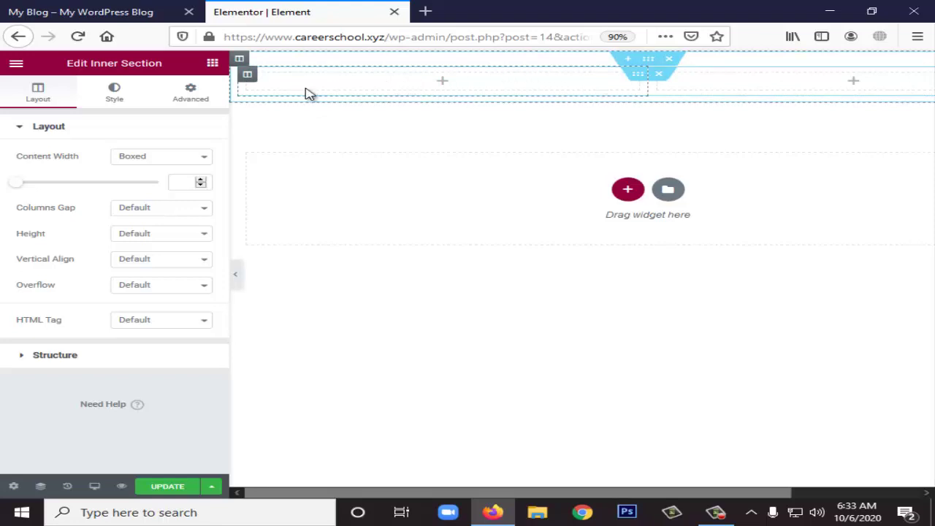
{"action": "left_click", "coordinate": [248, 76]}
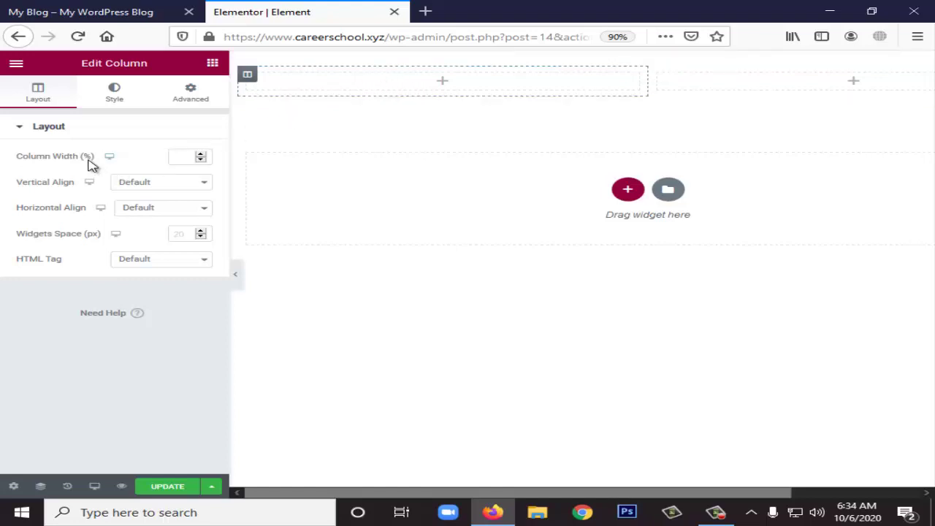
Step: Enter 30 in the first column's Column Width (%), then step it up to 31%
{"action": "left_click", "coordinate": [192, 158]}
{"action": "type", "text": "30"}
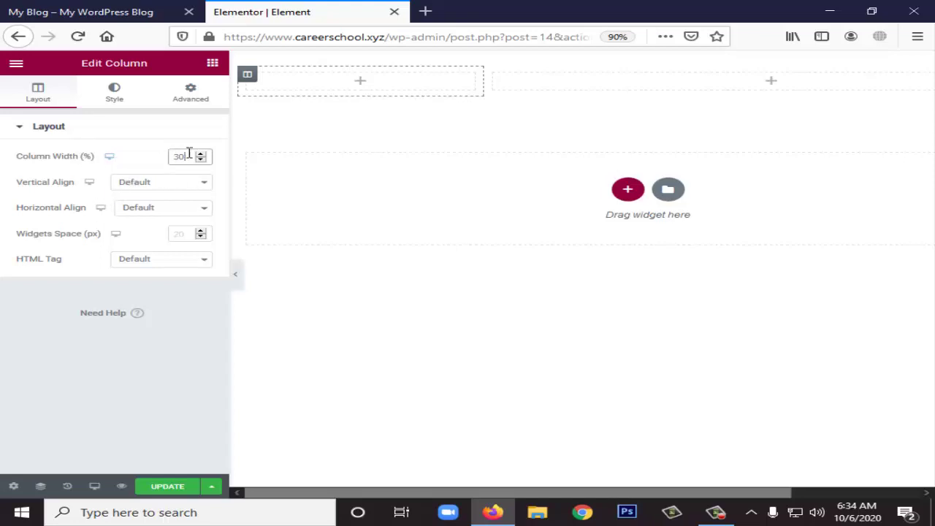
{"action": "key", "text": "BackSpace"}
{"action": "type", "text": "30"}
{"action": "left_click_drag", "start_coordinate": [188, 155], "coordinate": [152, 163]}
{"action": "key", "text": "BackSpace"}
{"action": "left_click_drag", "start_coordinate": [205, 159], "coordinate": [204, 160]}
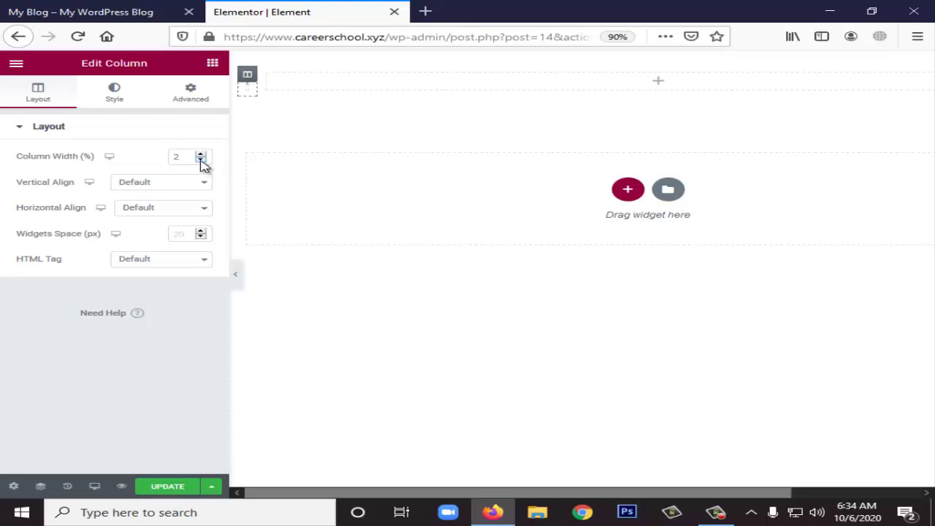
{"action": "left_click_drag", "start_coordinate": [206, 156], "coordinate": [206, 157]}
{"action": "left_click", "coordinate": [206, 155]}
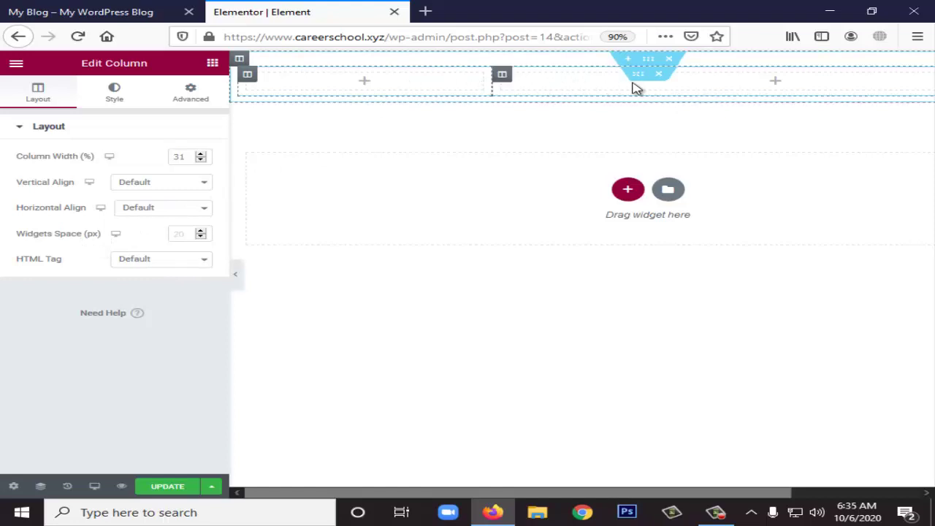
Step: Check the column options menu, then open the second column's settings showing 69% width
{"action": "right_click", "coordinate": [567, 89]}
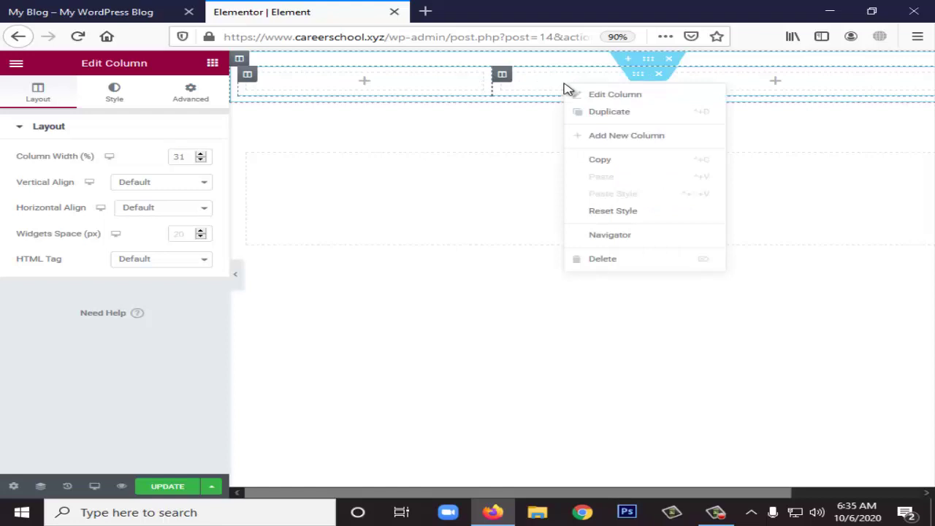
{"action": "left_click", "coordinate": [497, 86]}
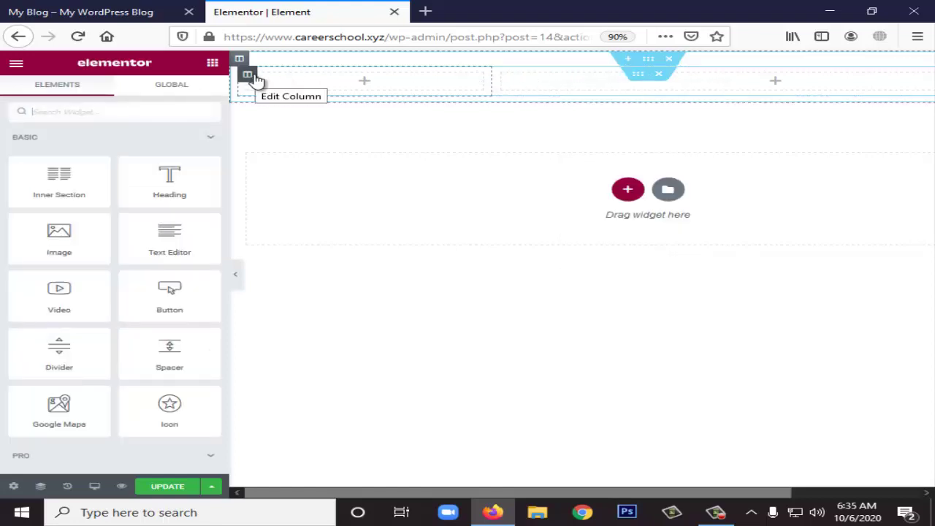
{"action": "left_click", "coordinate": [252, 76]}
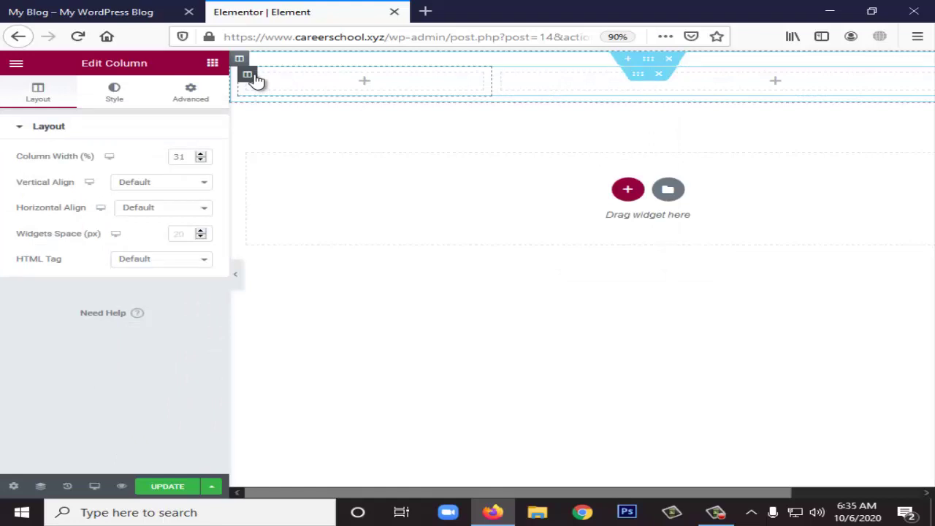
{"action": "left_click", "coordinate": [584, 87]}
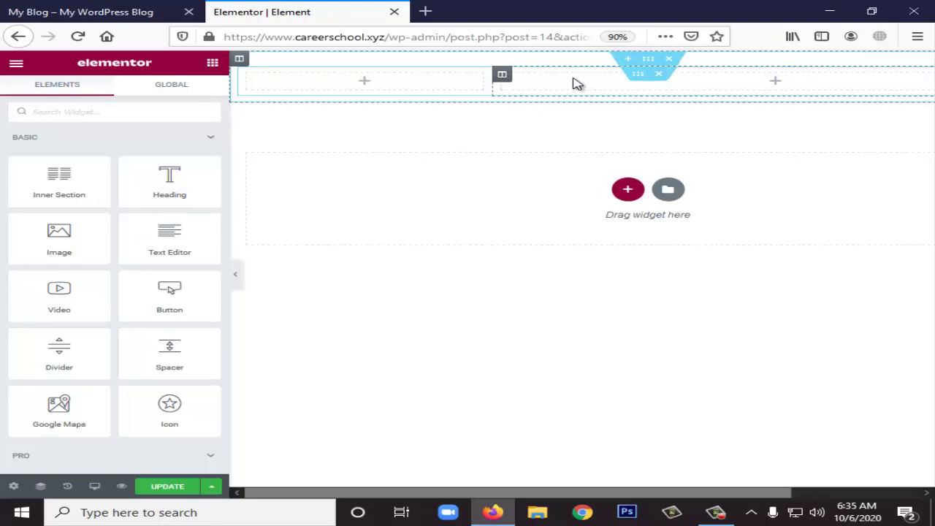
{"action": "left_click", "coordinate": [503, 76]}
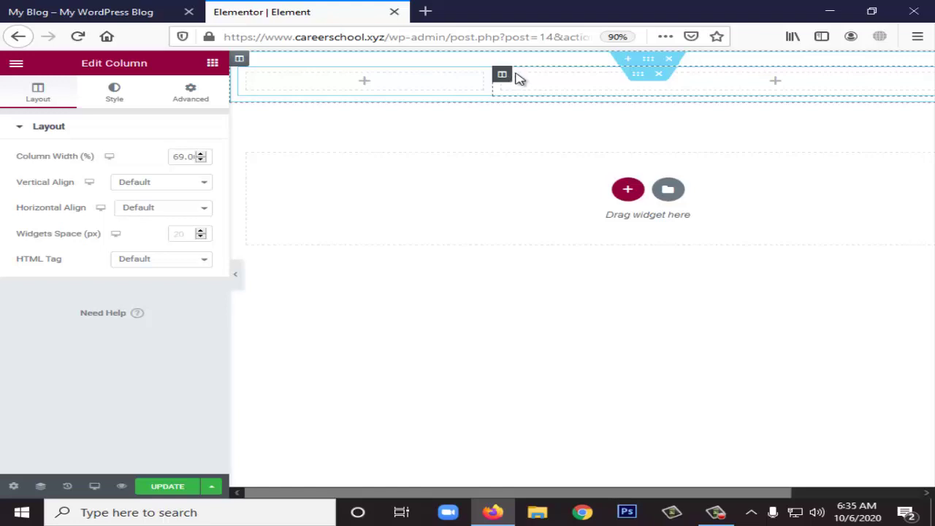
Step: Look through the column's Style options: border, typography and background
{"action": "left_click", "coordinate": [116, 94]}
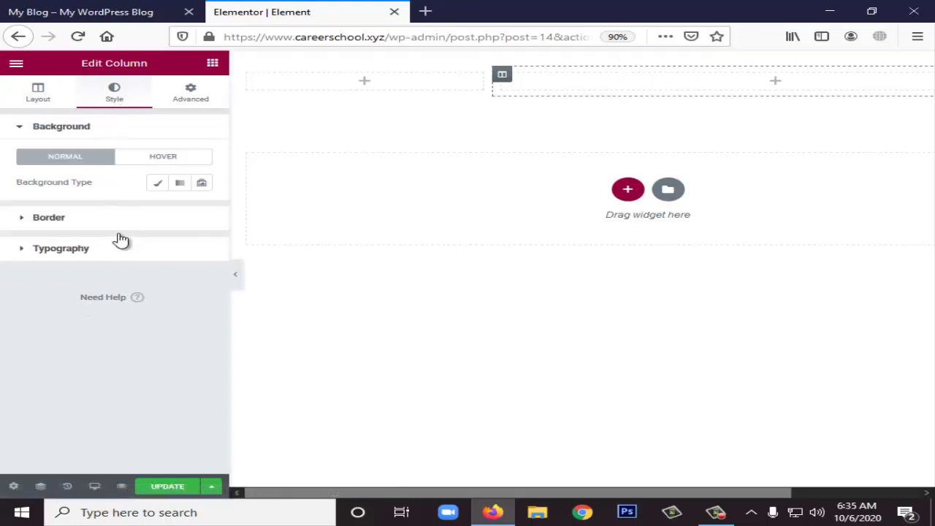
{"action": "left_click", "coordinate": [80, 228]}
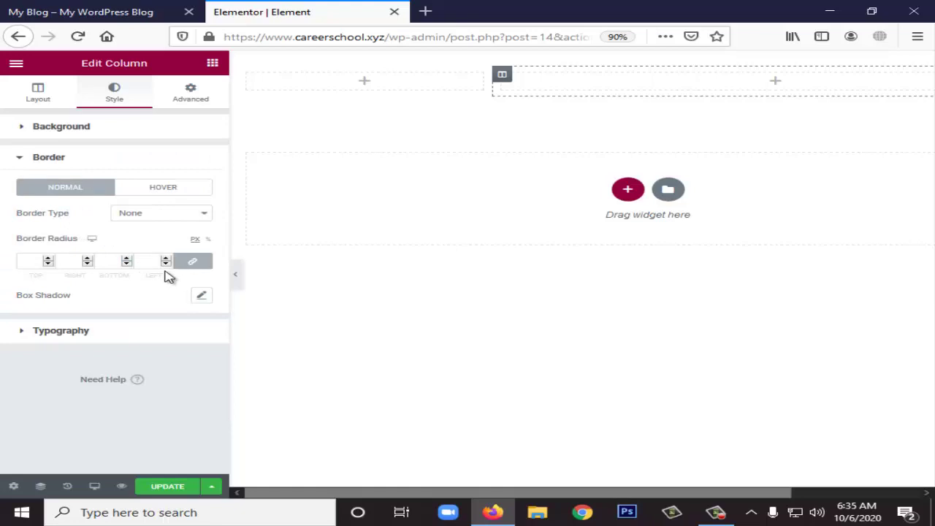
{"action": "left_click", "coordinate": [114, 333]}
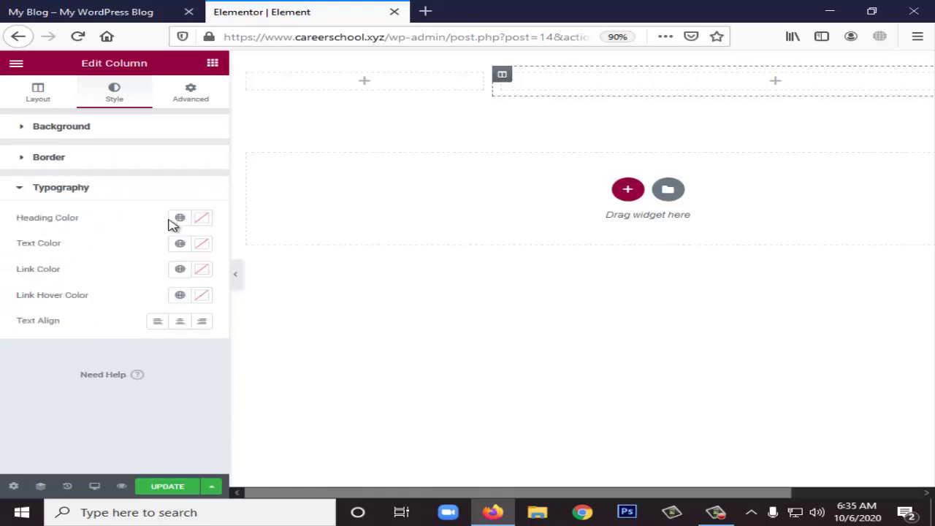
{"action": "left_click", "coordinate": [24, 188]}
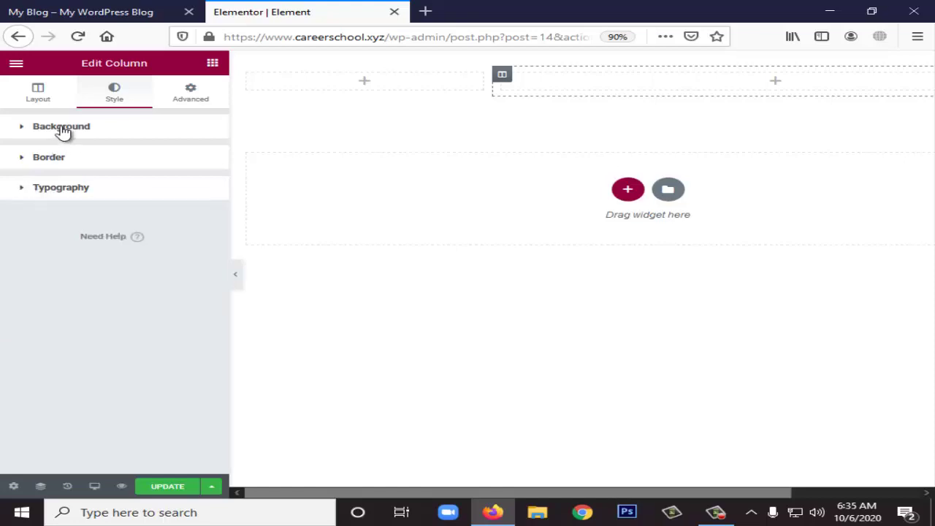
{"action": "left_click", "coordinate": [63, 129]}
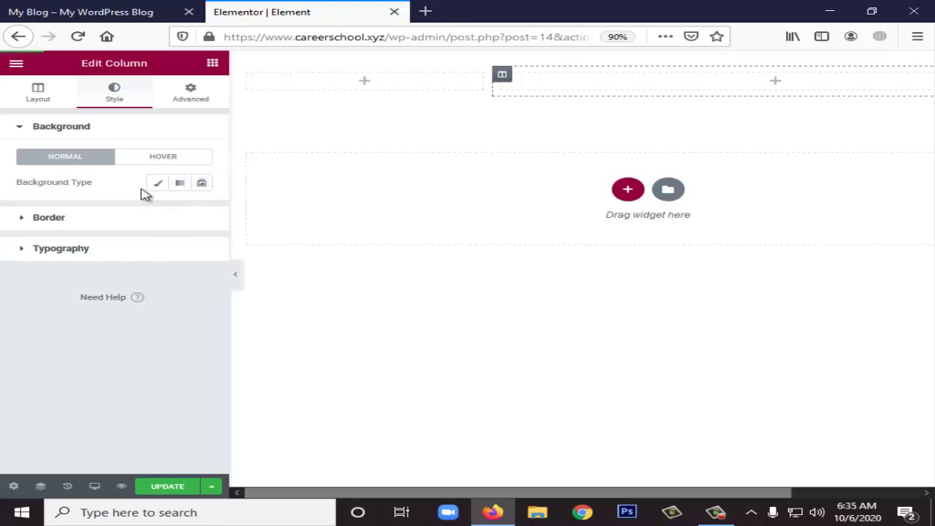
Step: Review the column's Advanced and Layout settings, then delete the two-column inner section
{"action": "left_click", "coordinate": [187, 95]}
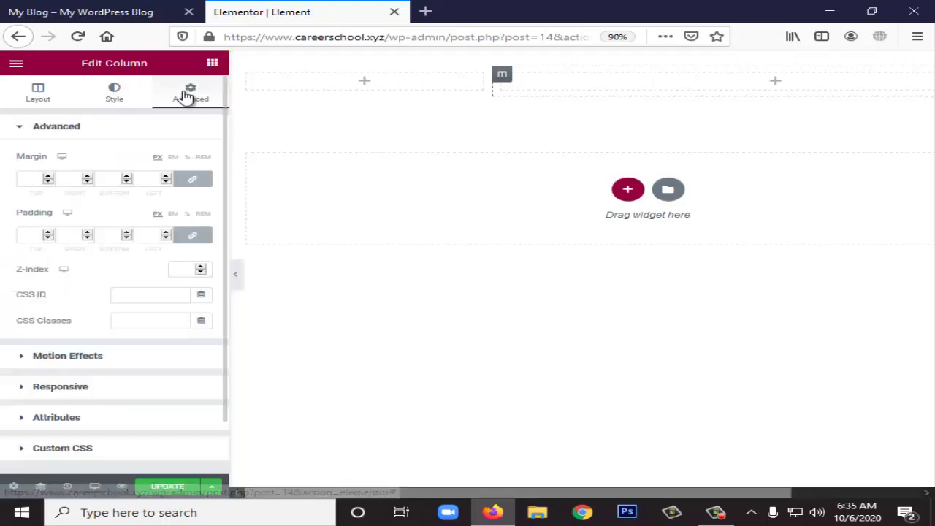
{"action": "scroll", "coordinate": [87, 339], "scroll_direction": "down", "scroll_amount": 2}
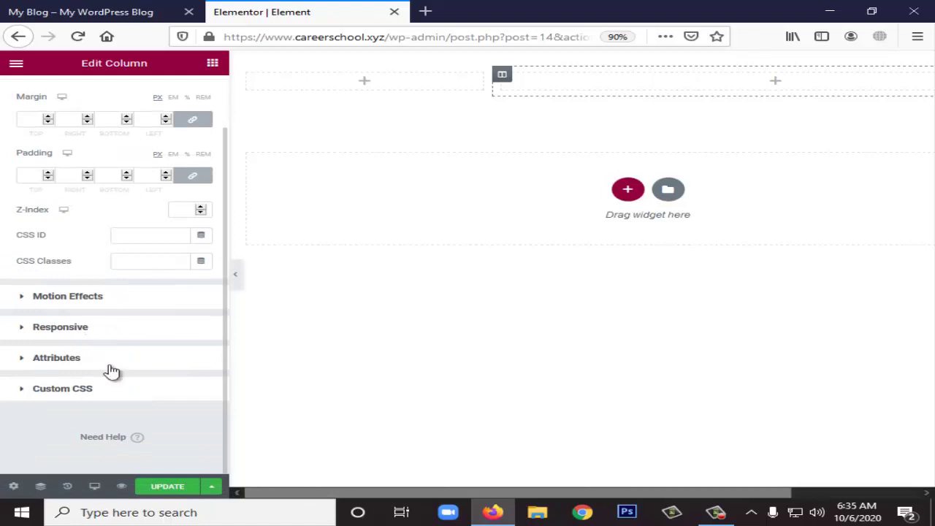
{"action": "scroll", "coordinate": [117, 388], "scroll_direction": "up", "scroll_amount": 2}
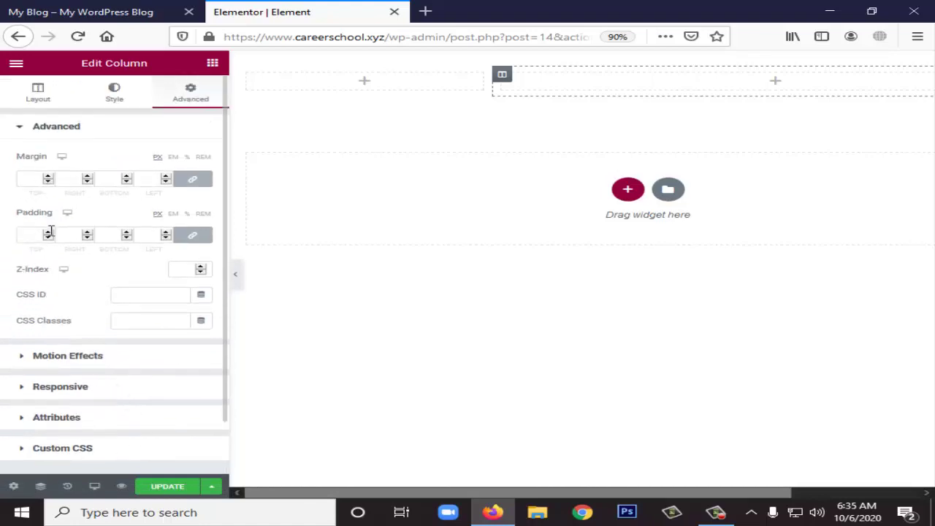
{"action": "scroll", "coordinate": [57, 416], "scroll_direction": "down", "scroll_amount": 1}
{"action": "scroll", "coordinate": [173, 407], "scroll_direction": "up", "scroll_amount": 1}
{"action": "left_click", "coordinate": [38, 97]}
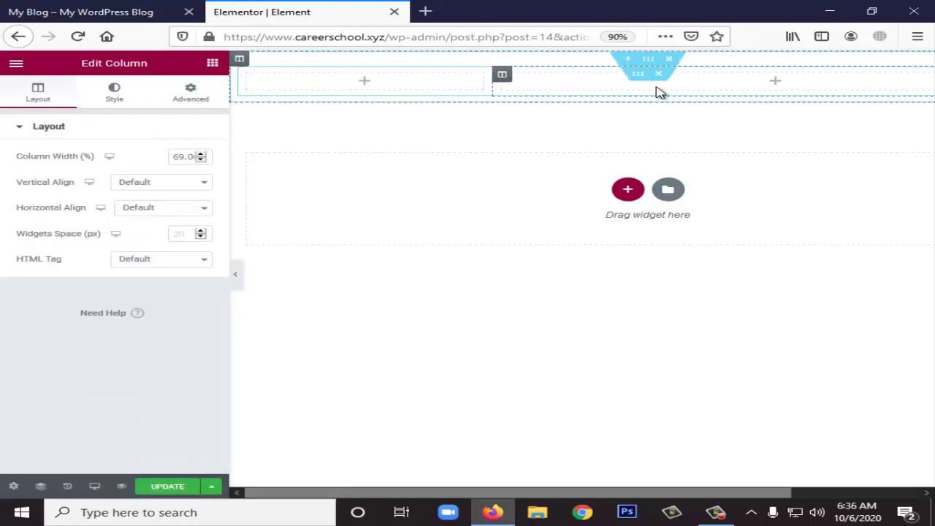
{"action": "left_click", "coordinate": [658, 76]}
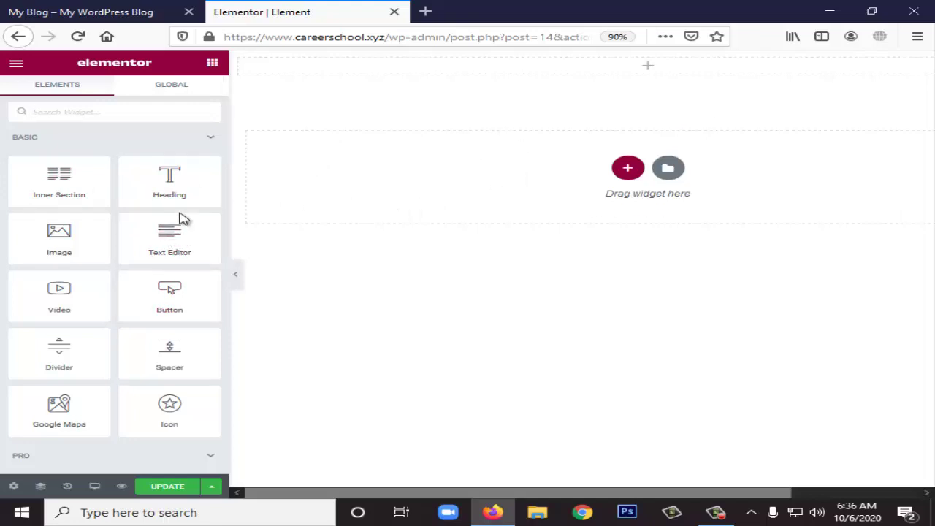
{"action": "left_click_drag", "start_coordinate": [175, 238], "coordinate": [674, 68]}
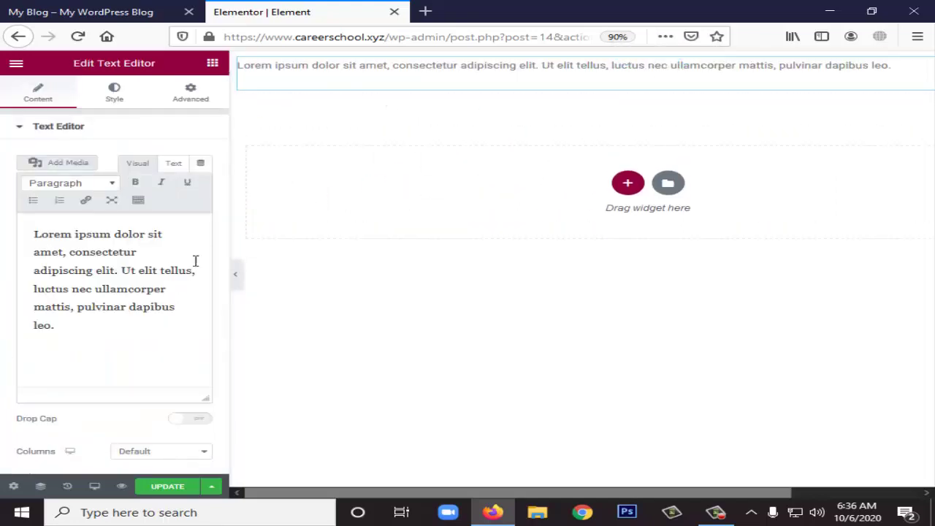
{"action": "left_click", "coordinate": [82, 330]}
{"action": "key", "text": "ctrl+a"}
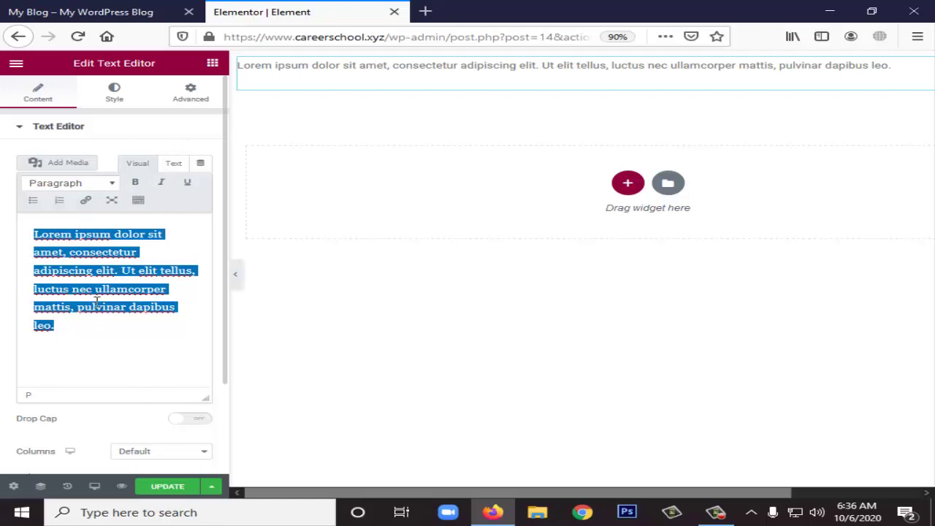
{"action": "left_click", "coordinate": [115, 99]}
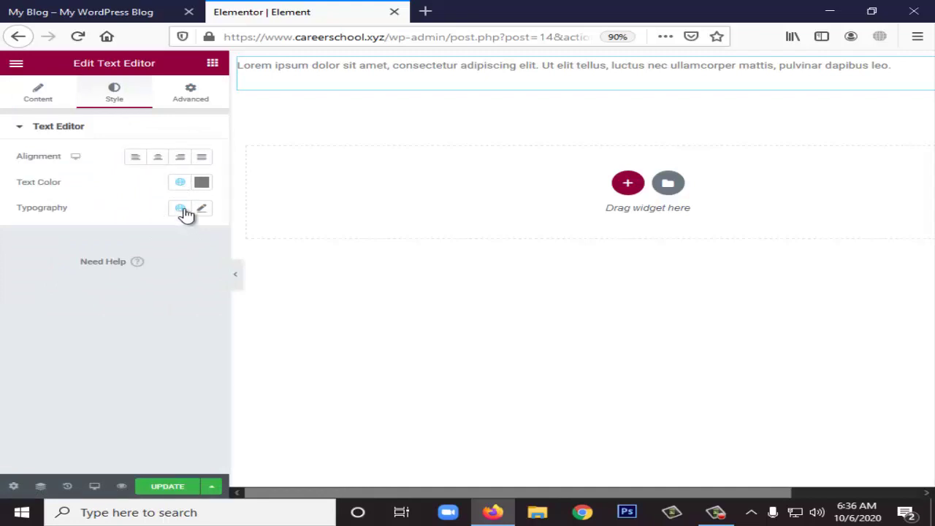
{"action": "left_click", "coordinate": [190, 93]}
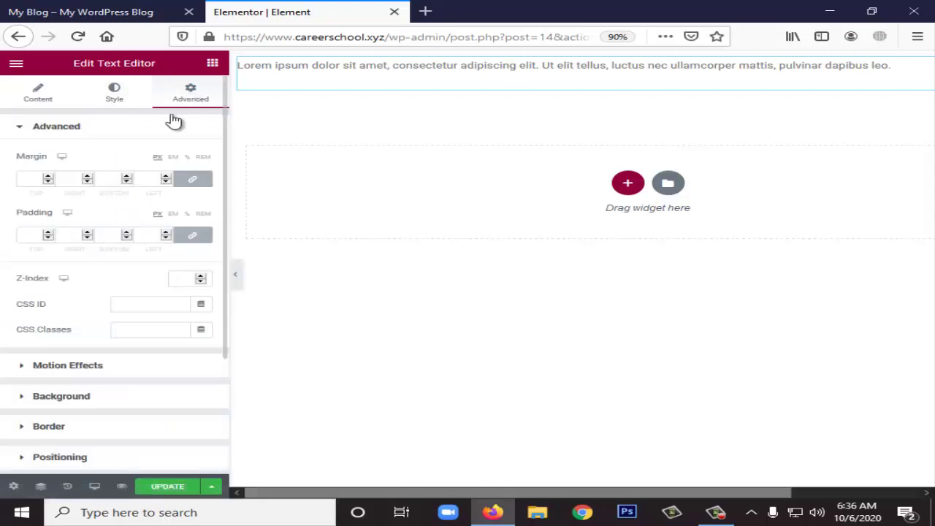
{"action": "scroll", "coordinate": [110, 348], "scroll_direction": "down", "scroll_amount": 2}
{"action": "scroll", "coordinate": [113, 340], "scroll_direction": "down", "scroll_amount": 2}
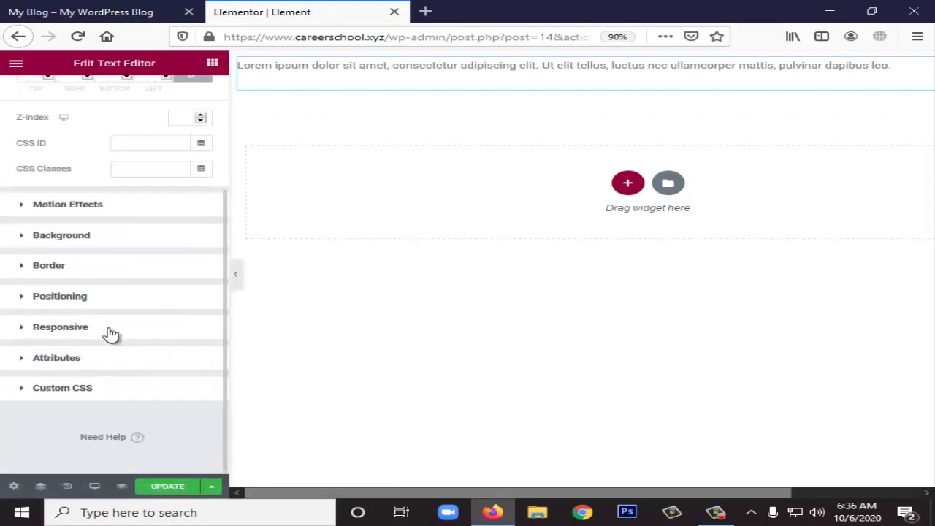
{"action": "scroll", "coordinate": [82, 272], "scroll_direction": "up", "scroll_amount": 3}
{"action": "left_click", "coordinate": [38, 93]}
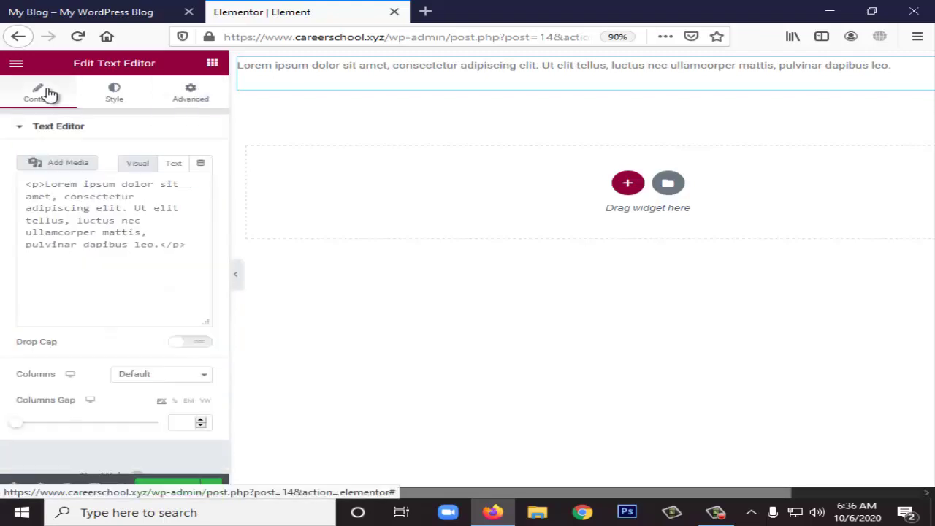
{"action": "right_click", "coordinate": [596, 75]}
{"action": "left_click", "coordinate": [671, 251]}
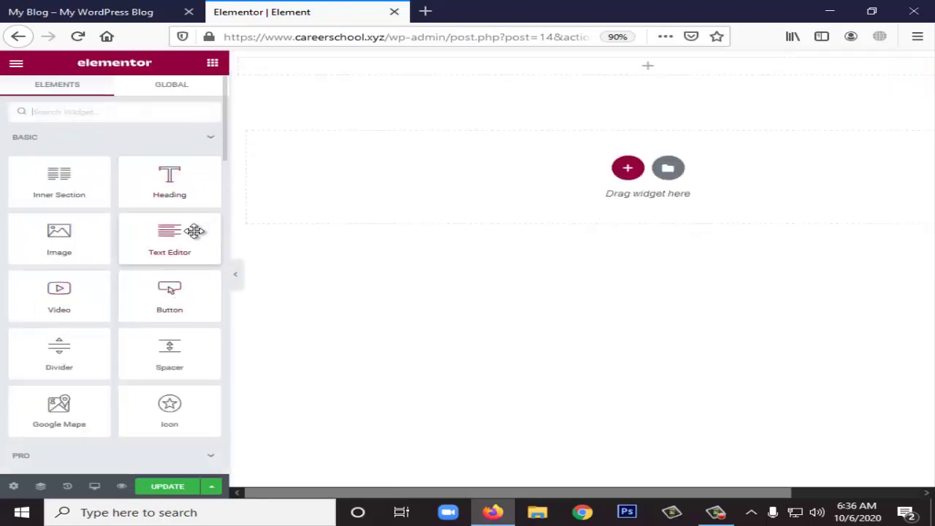
Step: Add a Video widget with the default YouTube clip, test playback, and select its link URL
{"action": "left_click_drag", "start_coordinate": [46, 300], "coordinate": [485, 115]}
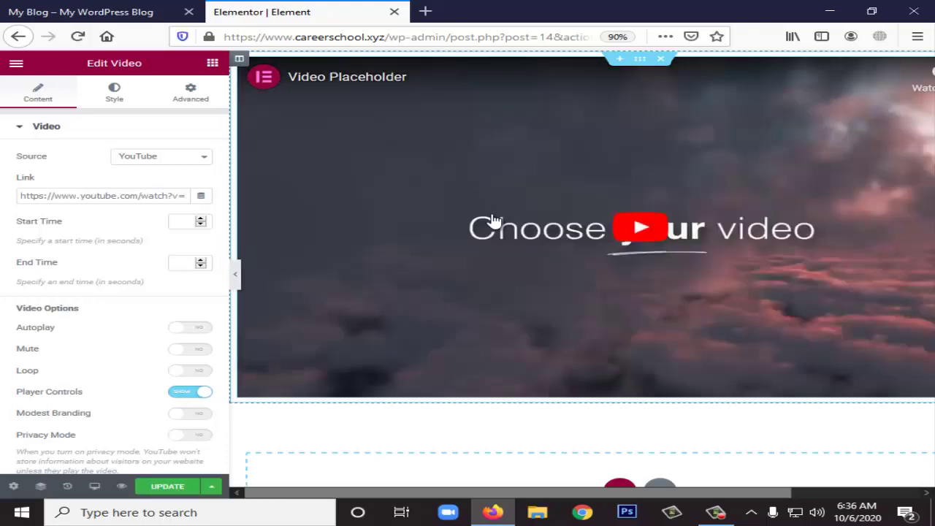
{"action": "left_click", "coordinate": [409, 223]}
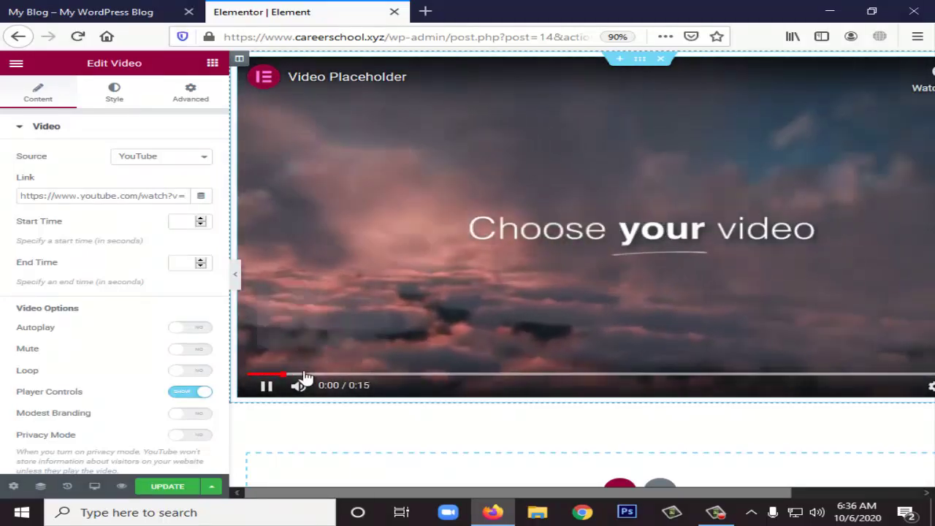
{"action": "left_click", "coordinate": [260, 386]}
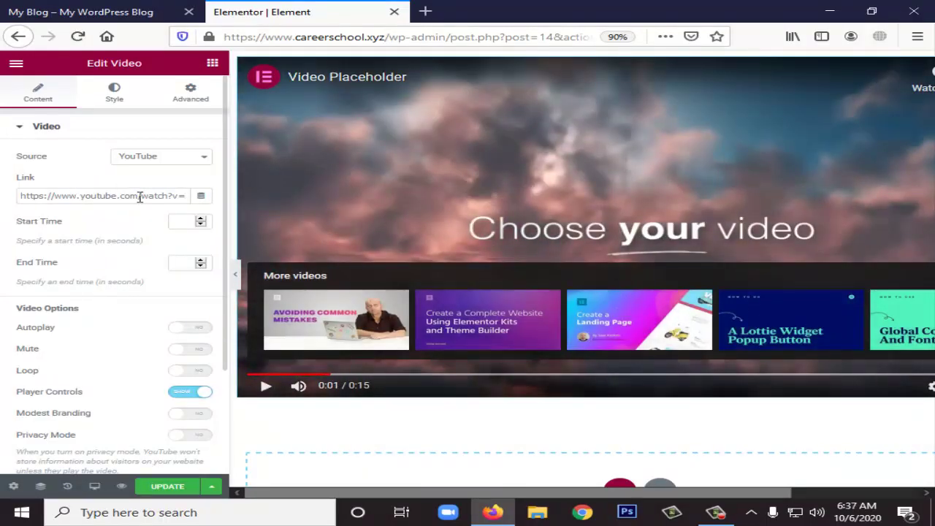
{"action": "left_click_drag", "start_coordinate": [22, 196], "coordinate": [213, 197]}
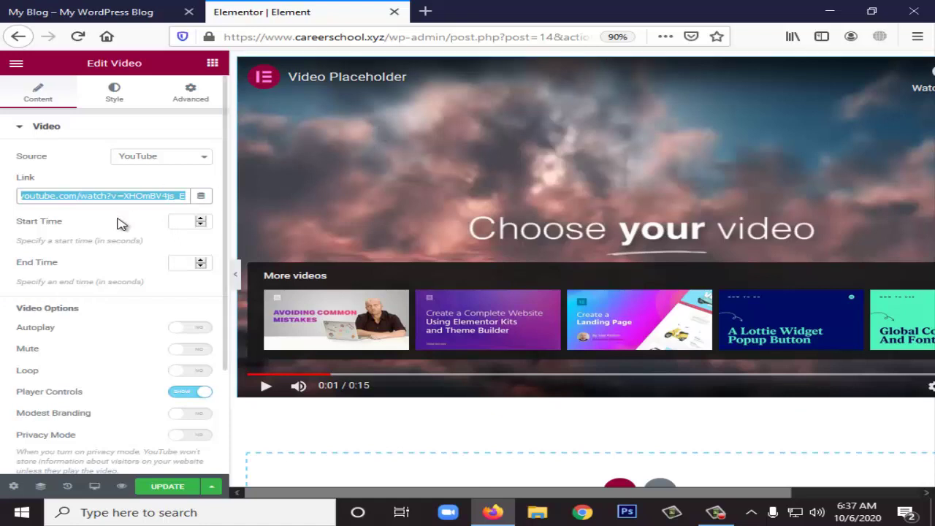
Step: Keep YouTube as the video source, toggle Mute on and back off, and expand Image Overlay
{"action": "left_click", "coordinate": [174, 159]}
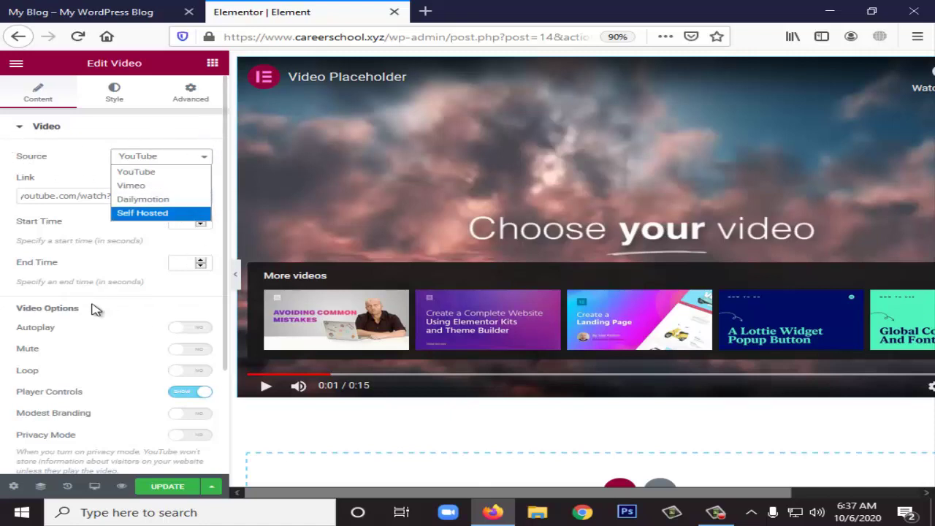
{"action": "scroll", "coordinate": [66, 314], "scroll_direction": "down", "scroll_amount": 4}
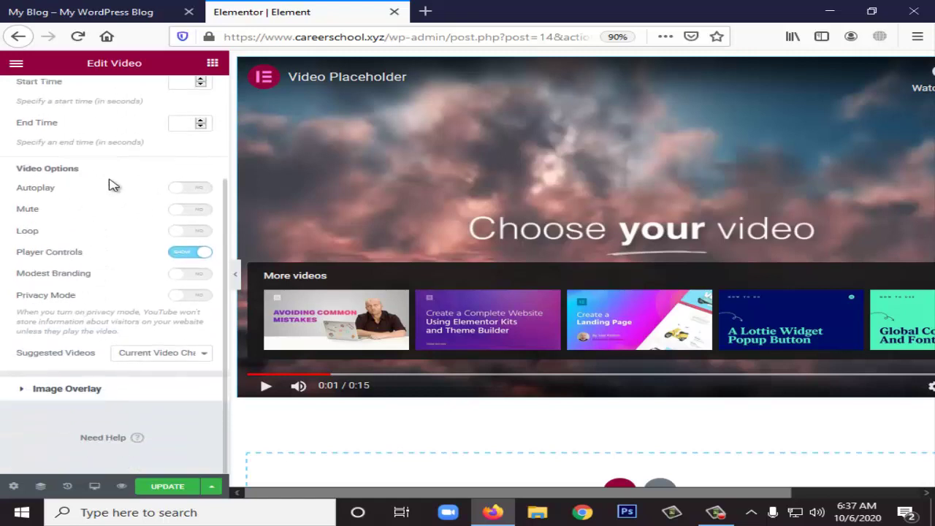
{"action": "left_click", "coordinate": [204, 217]}
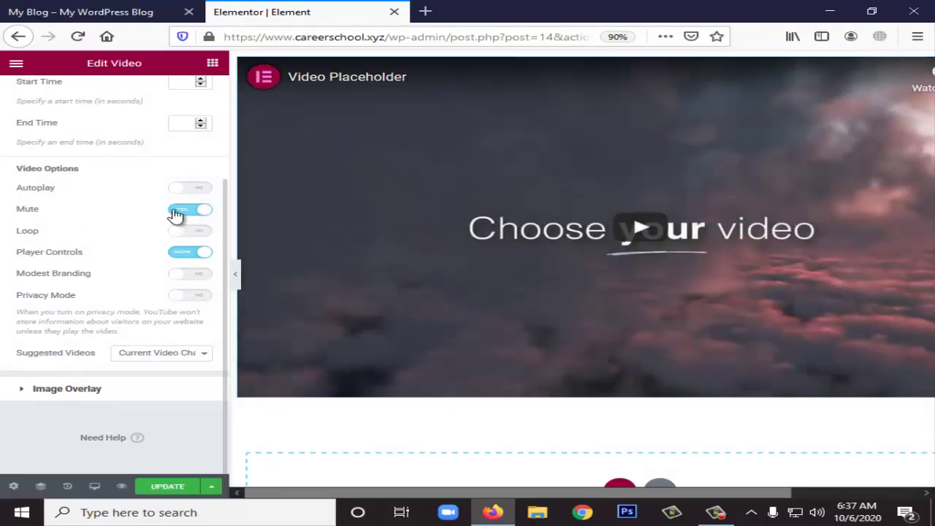
{"action": "left_click", "coordinate": [175, 212]}
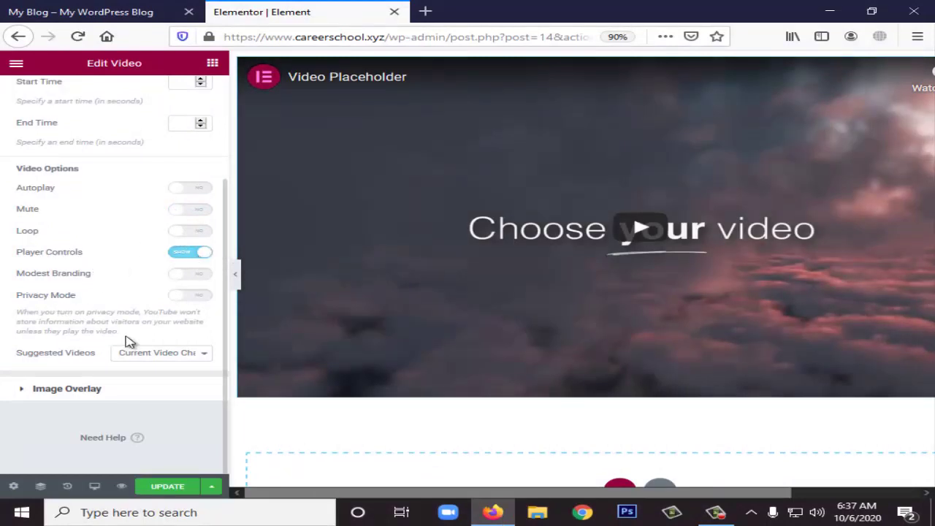
{"action": "left_click", "coordinate": [116, 399]}
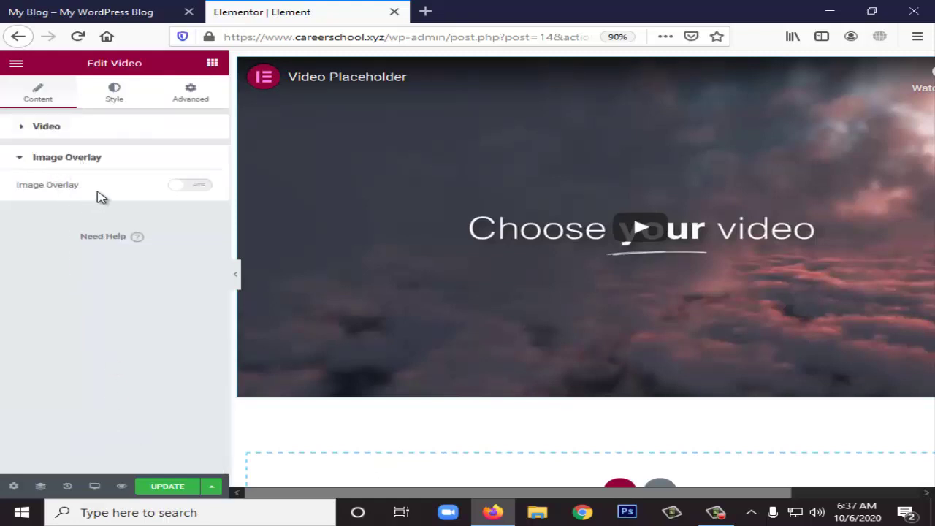
Step: Collapse Image Overlay and set the video's aspect ratio to 21:9 in the Style tab
{"action": "left_click", "coordinate": [37, 161]}
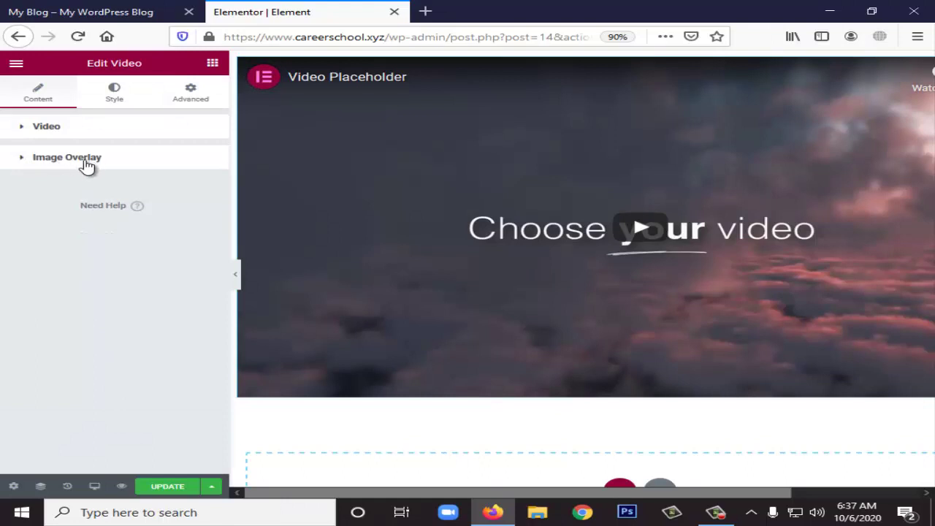
{"action": "left_click", "coordinate": [127, 97]}
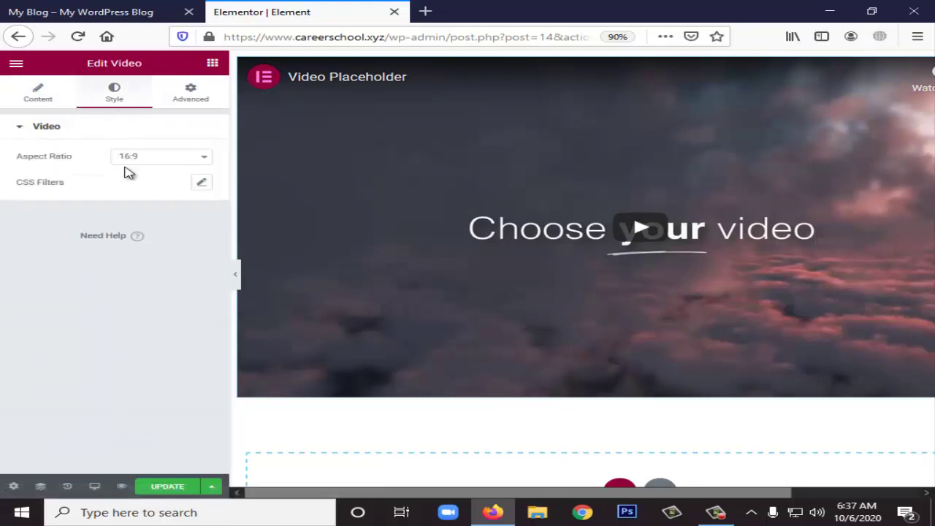
{"action": "left_click", "coordinate": [186, 159]}
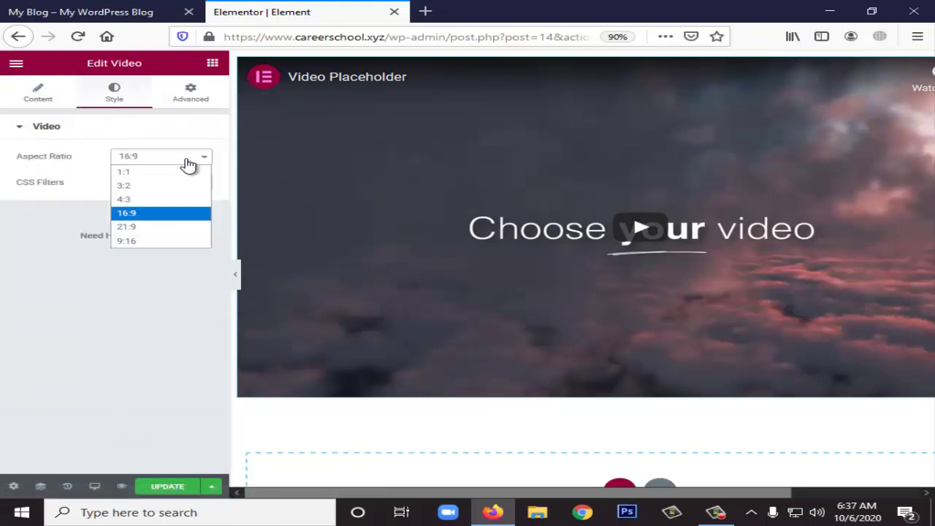
{"action": "left_click", "coordinate": [155, 226]}
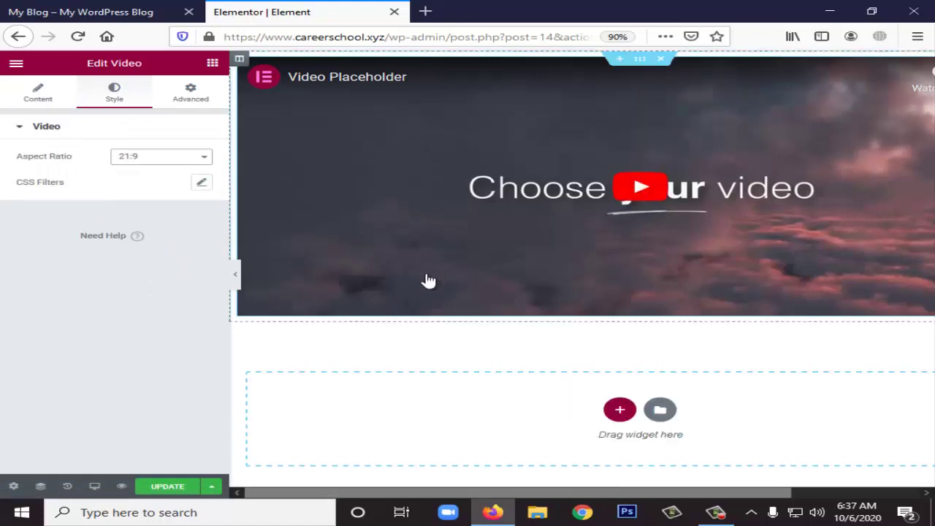
Step: Review the video's Advanced settings, return to Content, then delete the section holding the video
{"action": "left_click", "coordinate": [190, 102]}
{"action": "scroll", "coordinate": [121, 317], "scroll_direction": "down", "scroll_amount": 4}
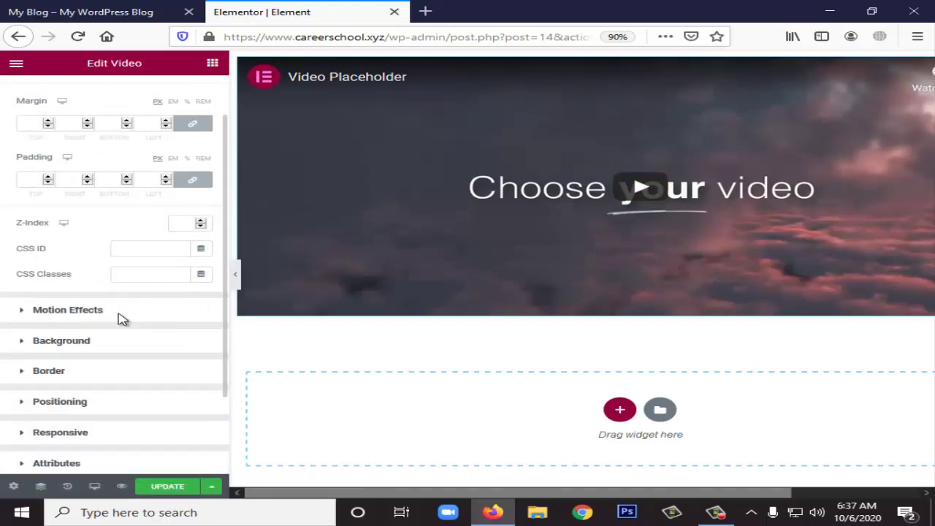
{"action": "scroll", "coordinate": [125, 366], "scroll_direction": "up", "scroll_amount": 1}
{"action": "scroll", "coordinate": [125, 373], "scroll_direction": "up", "scroll_amount": 2}
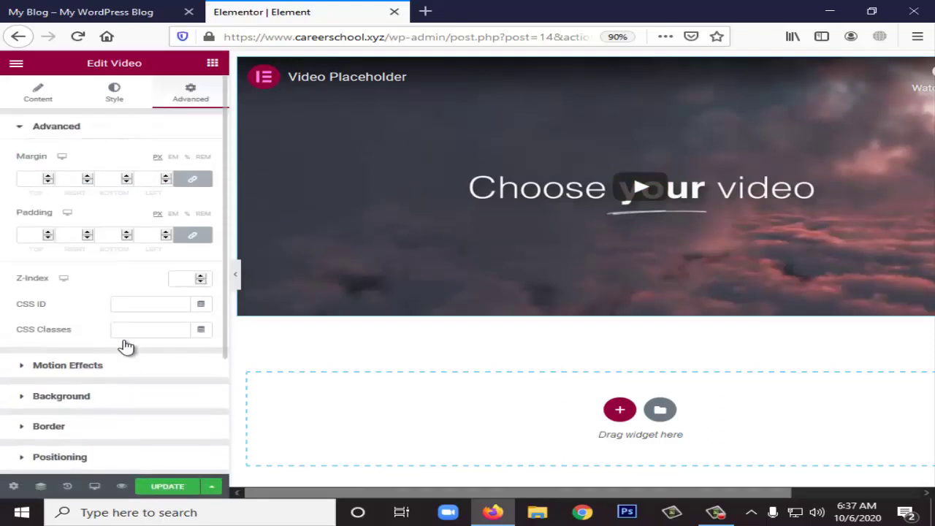
{"action": "left_click", "coordinate": [33, 94]}
{"action": "right_click", "coordinate": [375, 128]}
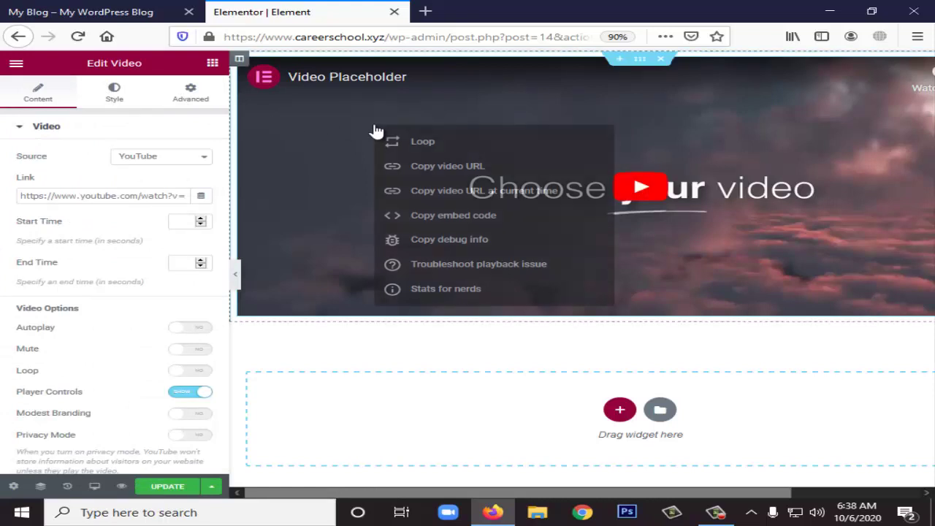
{"action": "left_click", "coordinate": [662, 58]}
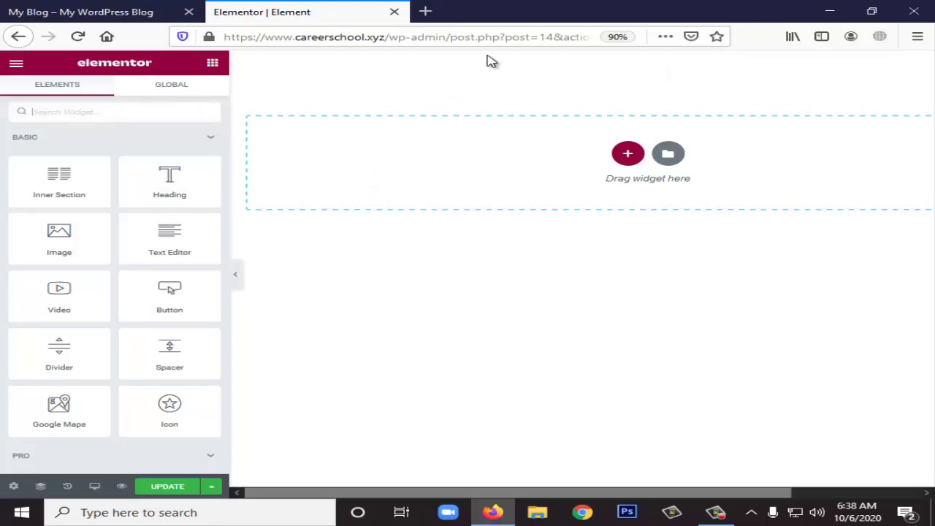
Step: Add a new one-column section at the top and place a Button widget in it
{"action": "left_click", "coordinate": [623, 154]}
{"action": "left_click", "coordinate": [447, 197]}
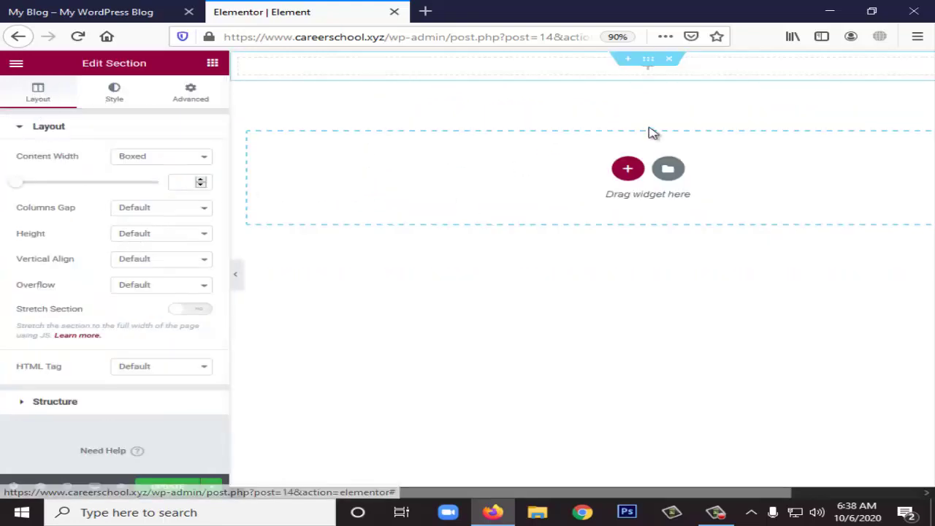
{"action": "left_click", "coordinate": [649, 73]}
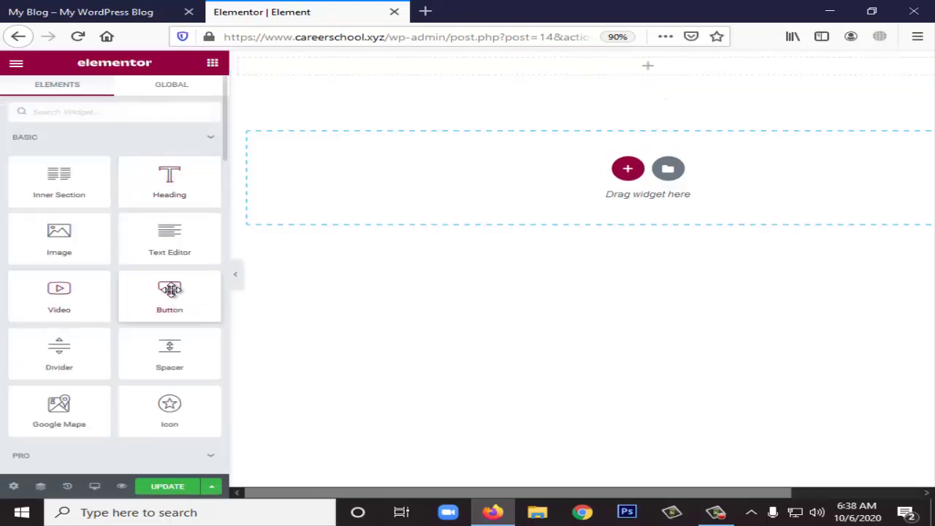
{"action": "left_click_drag", "start_coordinate": [170, 290], "coordinate": [671, 88]}
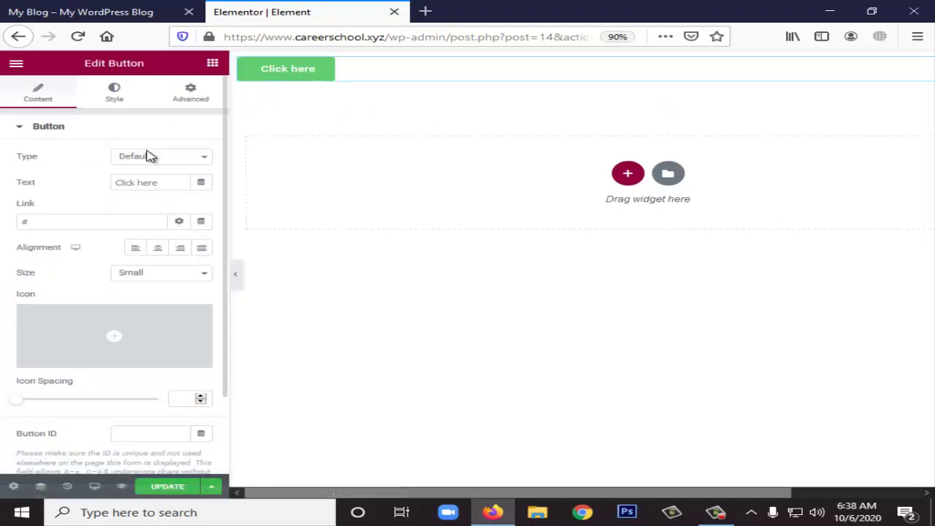
Step: Label the button 'Download', centre it, make it Medium size, and browse the Icon Library
{"action": "left_click_drag", "start_coordinate": [168, 183], "coordinate": [87, 186]}
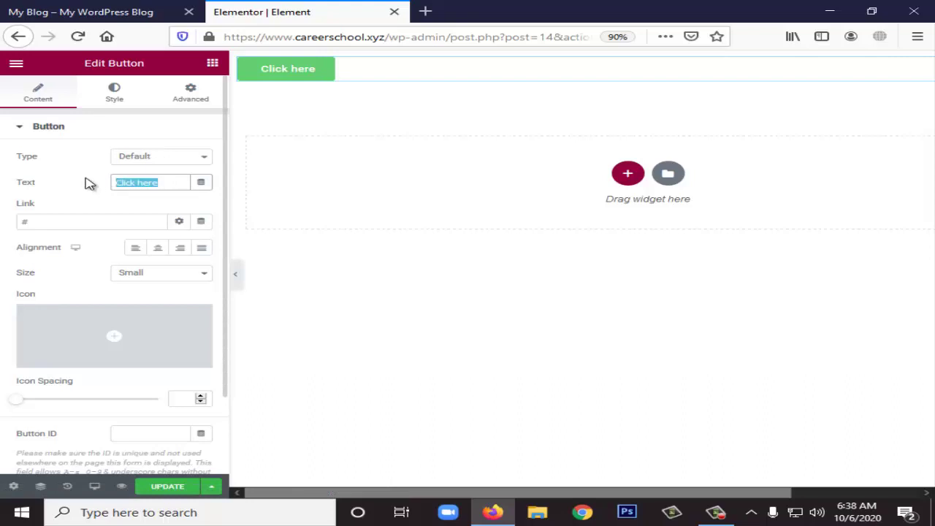
{"action": "type", "text": "Download"}
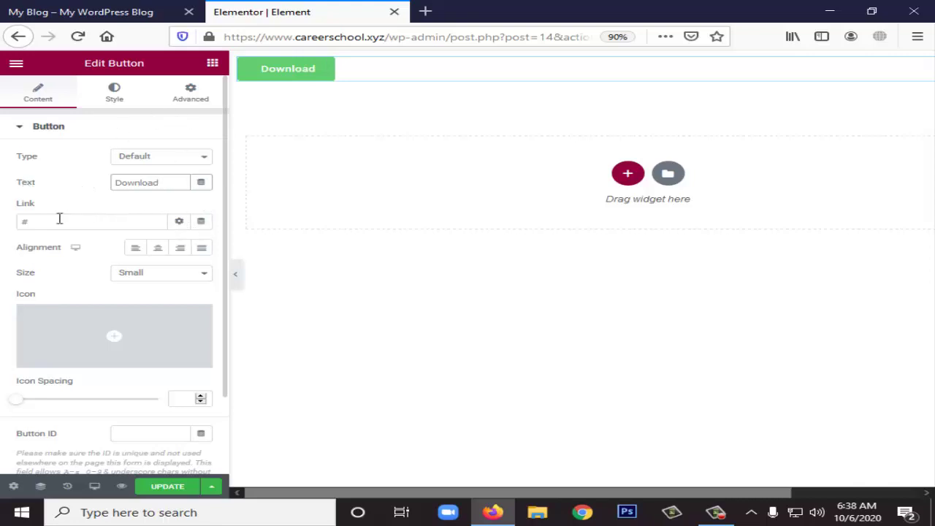
{"action": "left_click", "coordinate": [34, 225]}
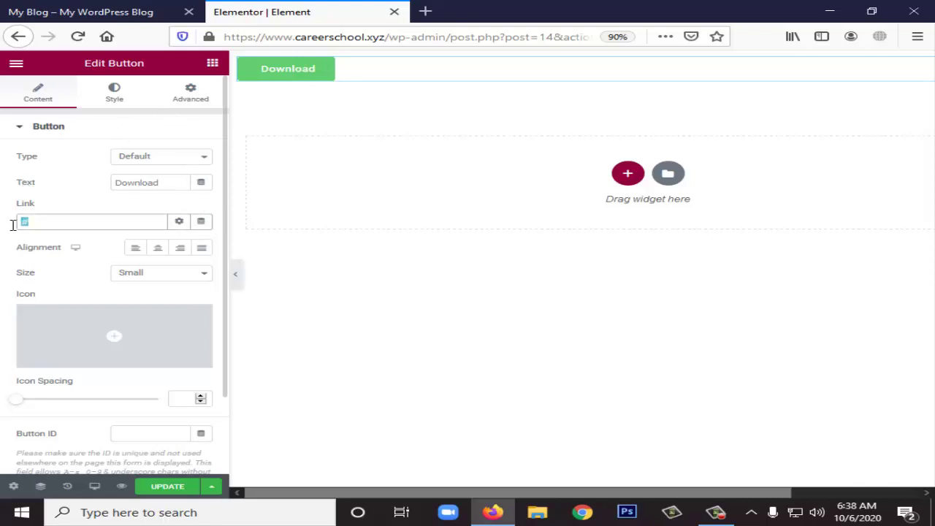
{"action": "left_click", "coordinate": [157, 250]}
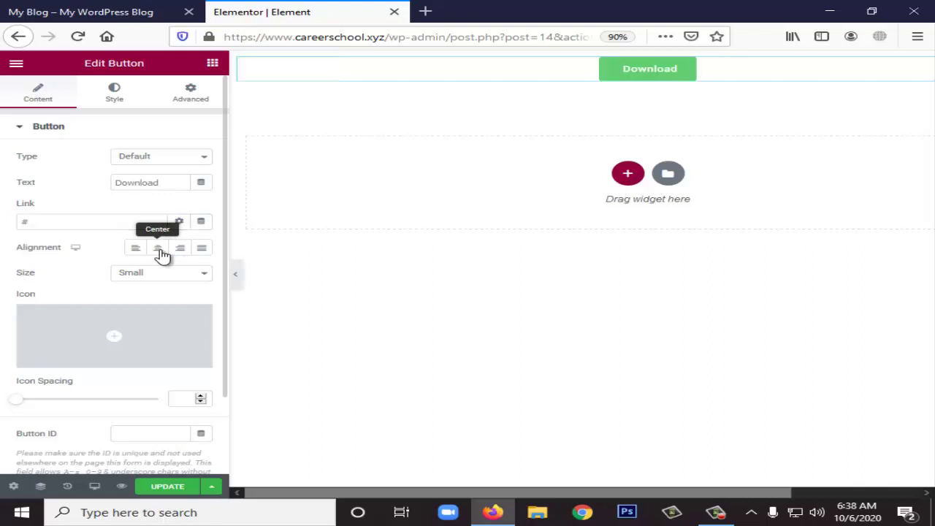
{"action": "mouse_move", "coordinate": [115, 334]}
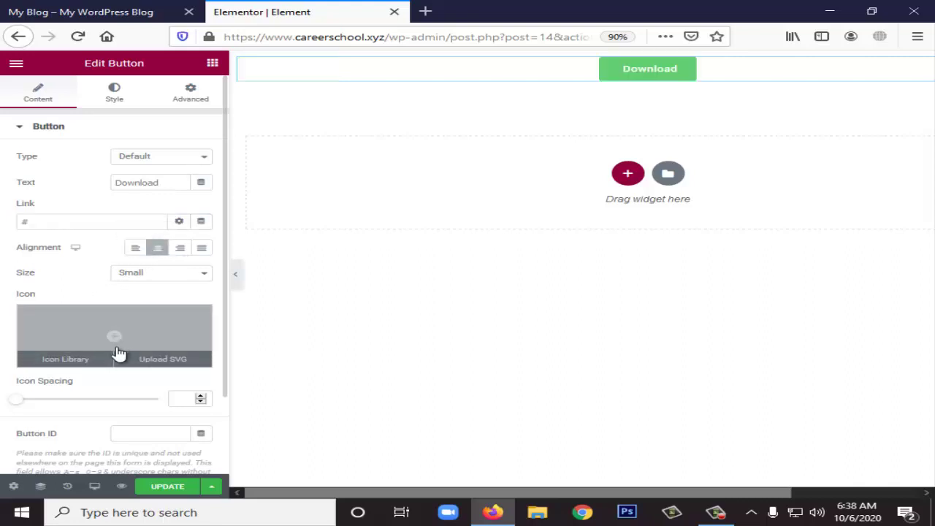
{"action": "left_click", "coordinate": [154, 272]}
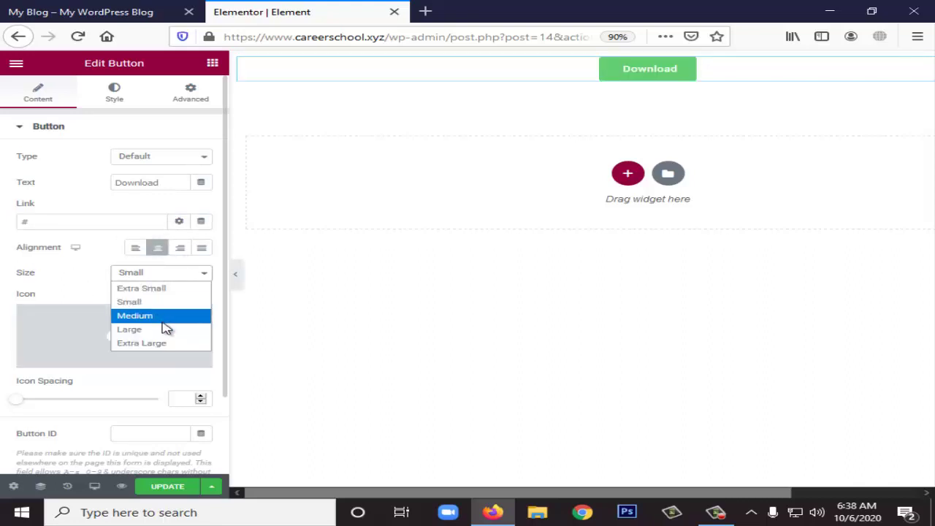
{"action": "left_click", "coordinate": [171, 316]}
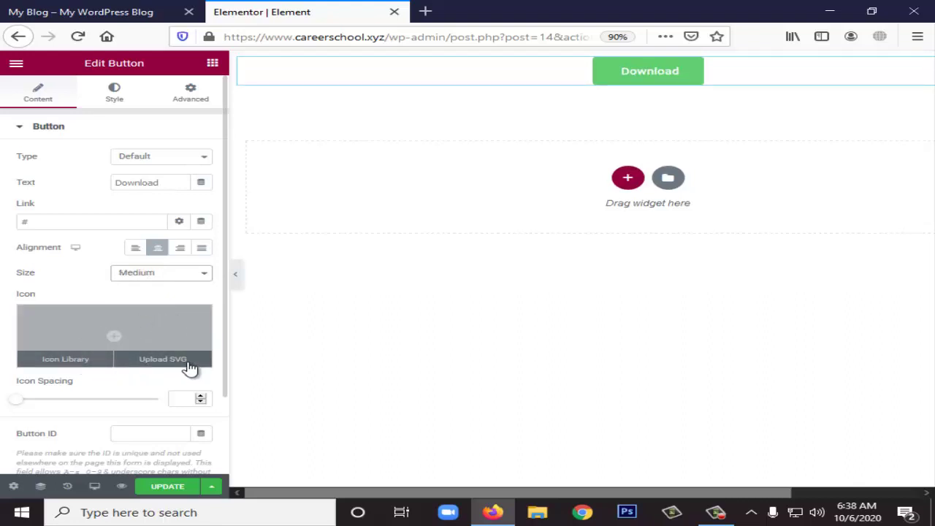
{"action": "left_click", "coordinate": [63, 360]}
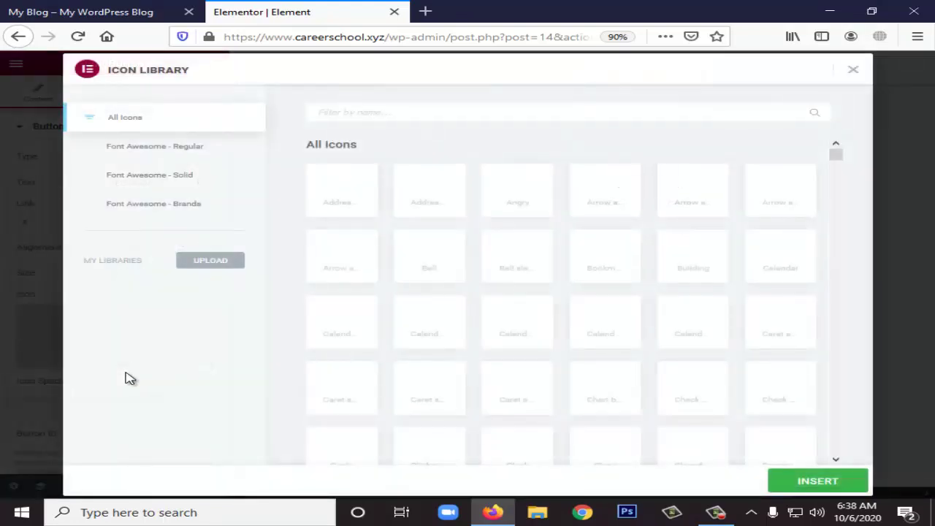
Step: Search the icons for 'downl' and insert the plain download icon into the button
{"action": "scroll", "coordinate": [428, 261], "scroll_direction": "down", "scroll_amount": 10}
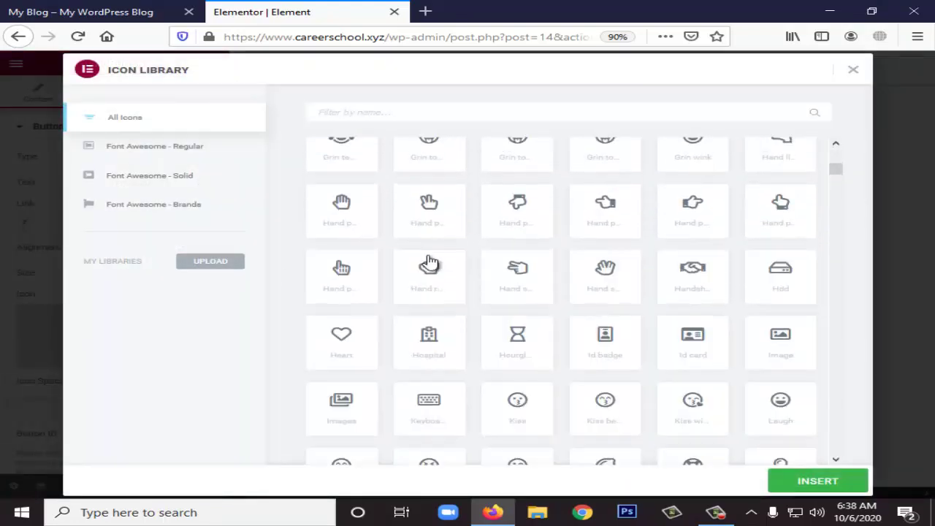
{"action": "scroll", "coordinate": [429, 261], "scroll_direction": "up", "scroll_amount": 8}
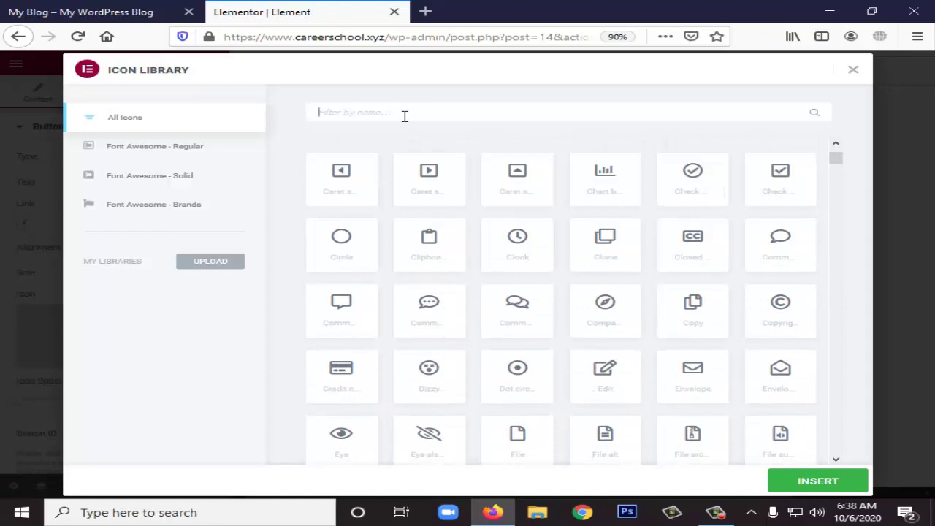
{"action": "left_click", "coordinate": [404, 117]}
{"action": "type", "text": "download"}
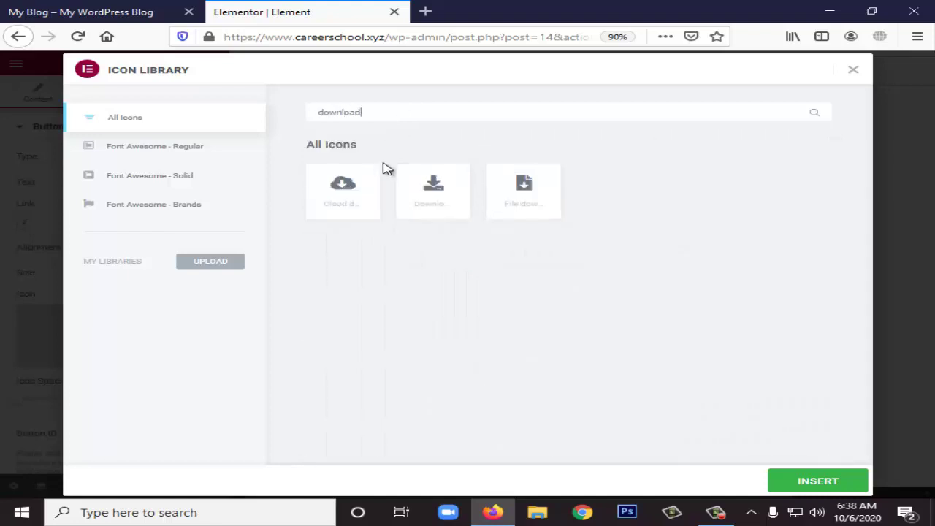
{"action": "left_click", "coordinate": [349, 196]}
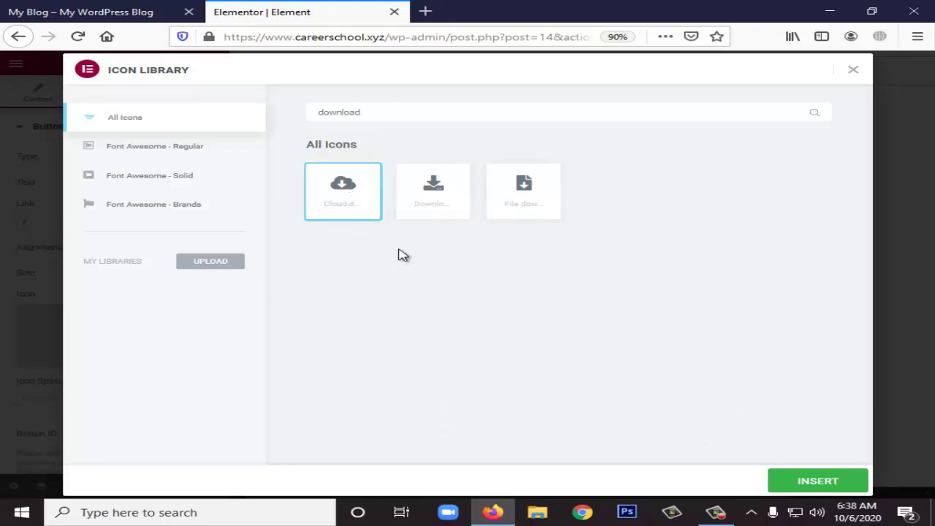
{"action": "left_click", "coordinate": [432, 207]}
{"action": "left_click", "coordinate": [798, 480]}
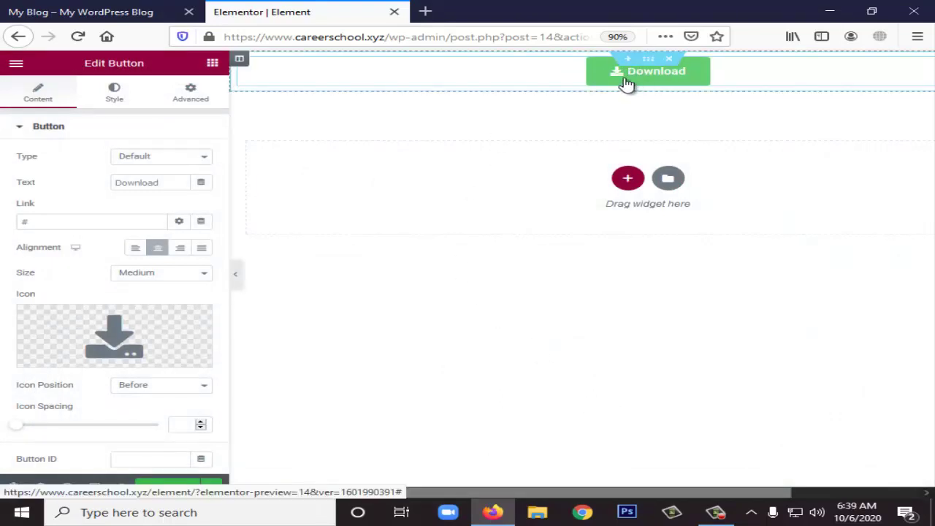
Step: Set the button's icon position to After the text
{"action": "scroll", "coordinate": [169, 341], "scroll_direction": "down", "scroll_amount": 1}
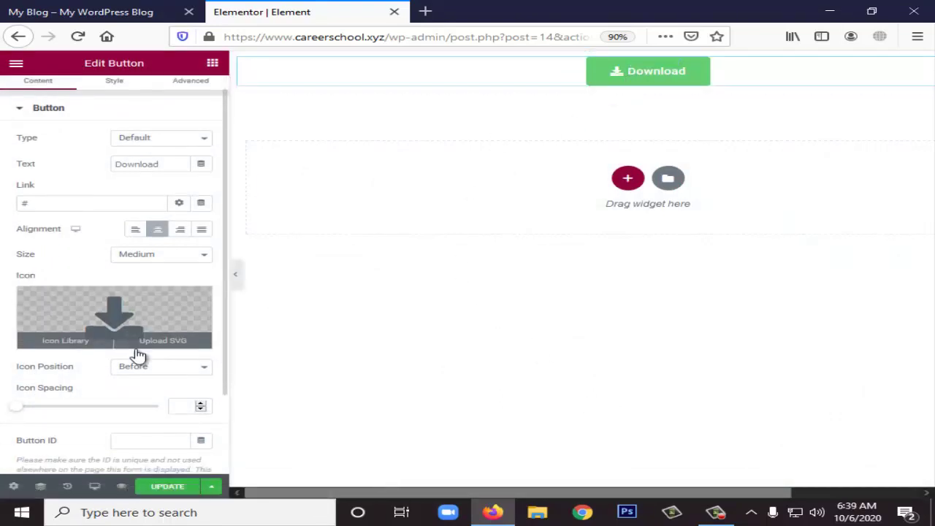
{"action": "left_click", "coordinate": [166, 373]}
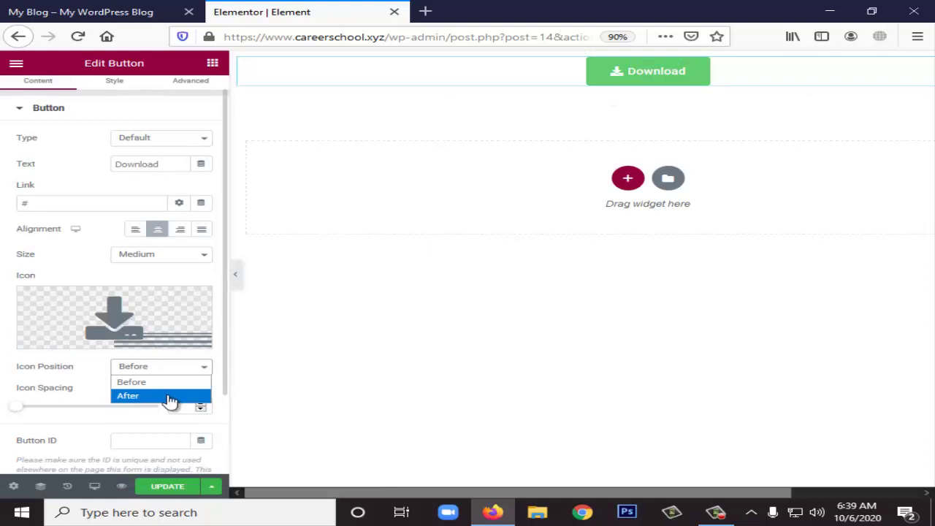
{"action": "left_click", "coordinate": [170, 397]}
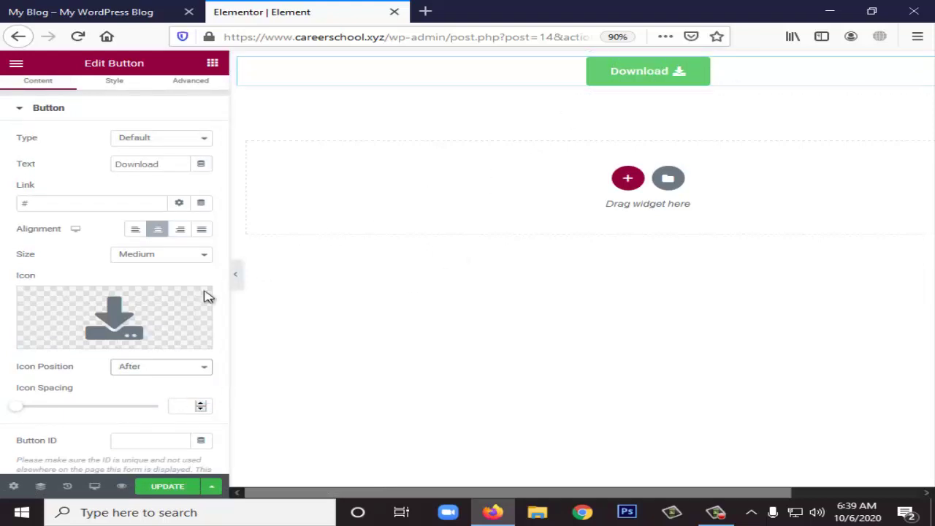
{"action": "scroll", "coordinate": [207, 296], "scroll_direction": "down", "scroll_amount": 2}
{"action": "scroll", "coordinate": [73, 386], "scroll_direction": "down", "scroll_amount": 1}
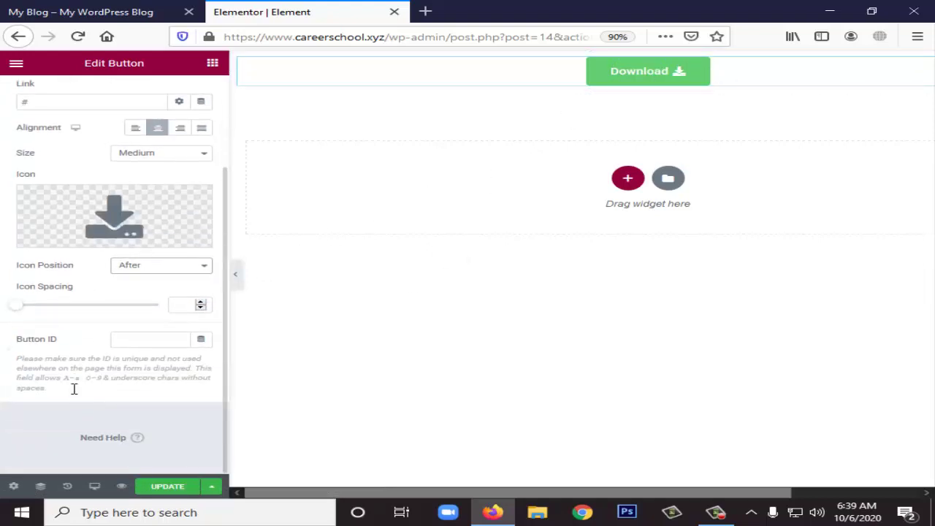
{"action": "scroll", "coordinate": [81, 388], "scroll_direction": "up", "scroll_amount": 3}
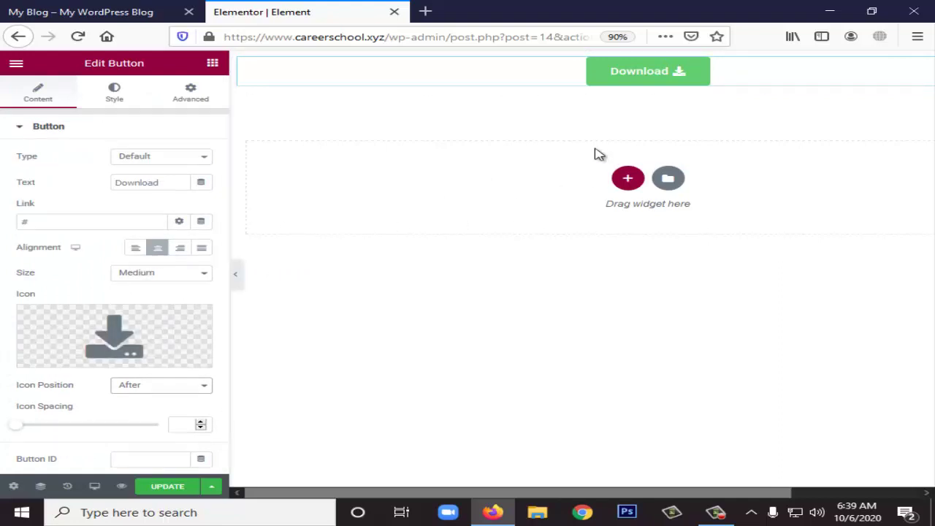
Step: Give the button's text shadow a blur of 45 and a horizontal offset of 55
{"action": "left_click", "coordinate": [112, 102]}
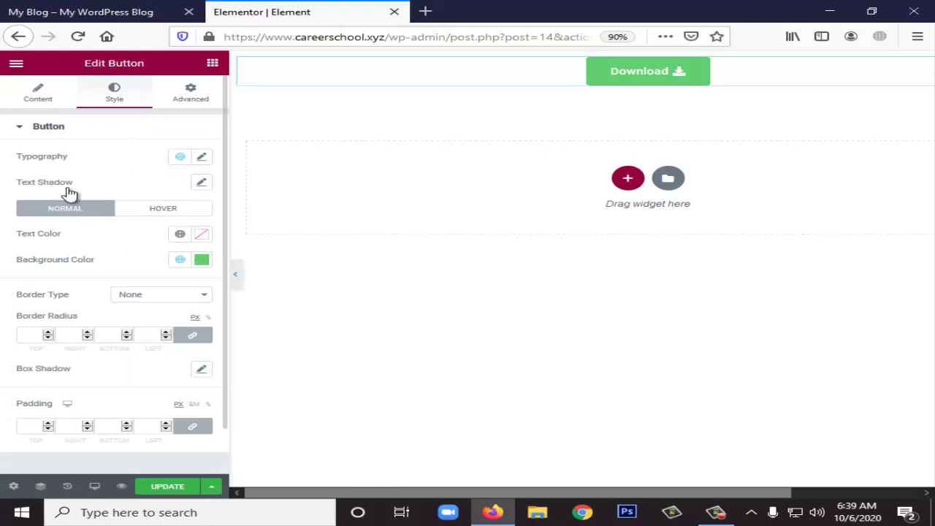
{"action": "left_click", "coordinate": [202, 184]}
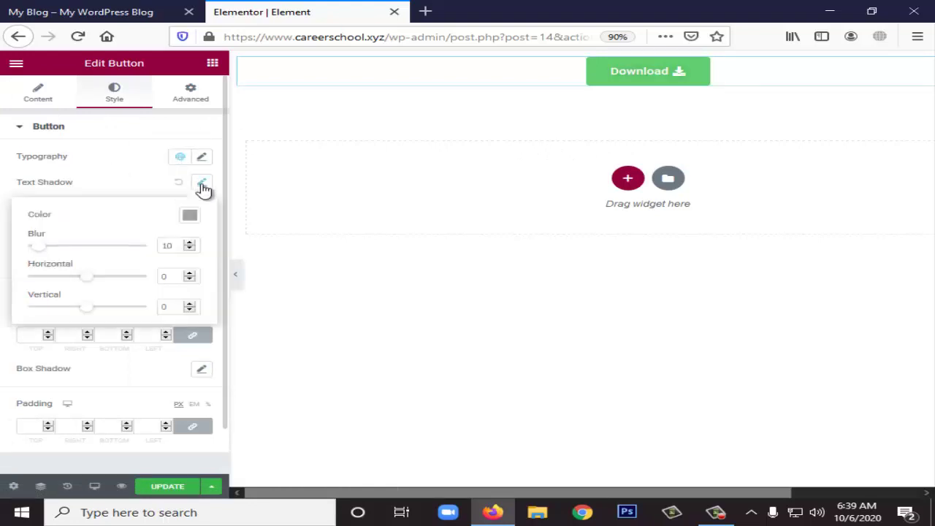
{"action": "left_click_drag", "start_coordinate": [43, 248], "coordinate": [81, 246]}
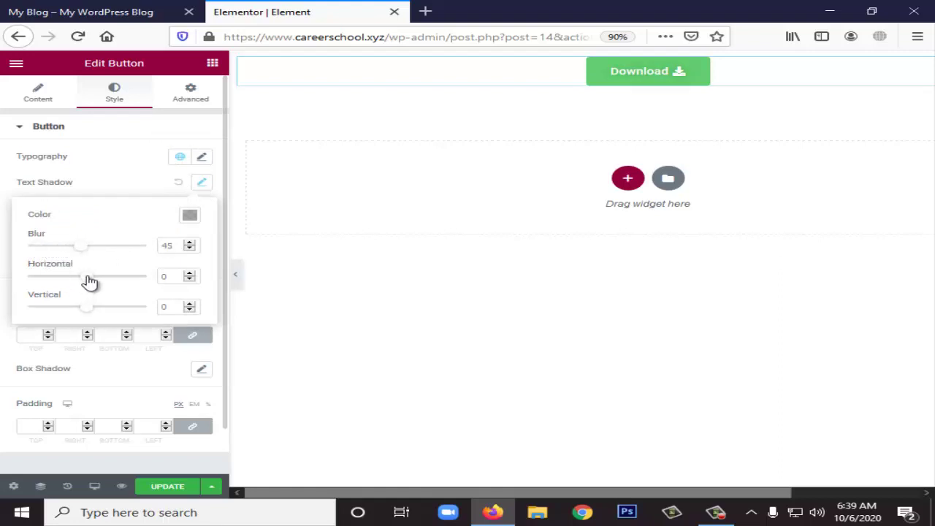
{"action": "left_click_drag", "start_coordinate": [89, 282], "coordinate": [121, 282]}
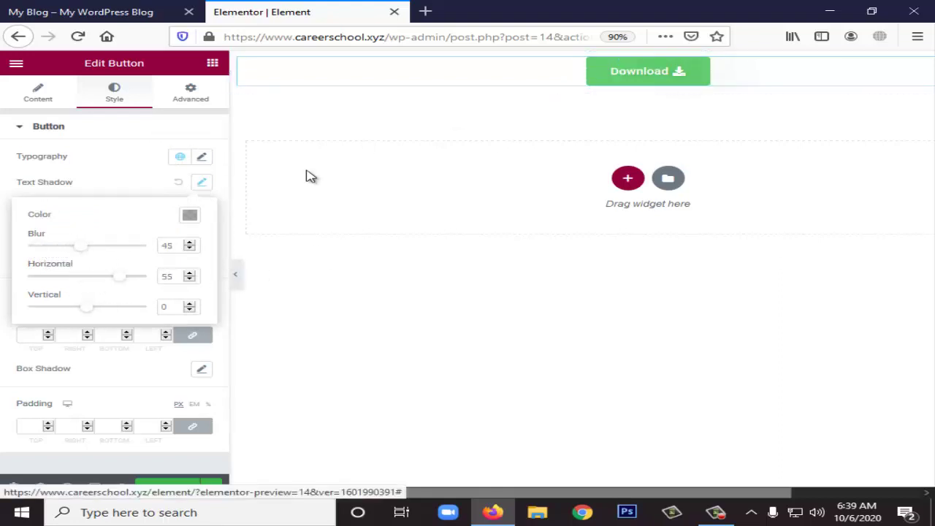
{"action": "scroll", "coordinate": [128, 283], "scroll_direction": "down", "scroll_amount": 1}
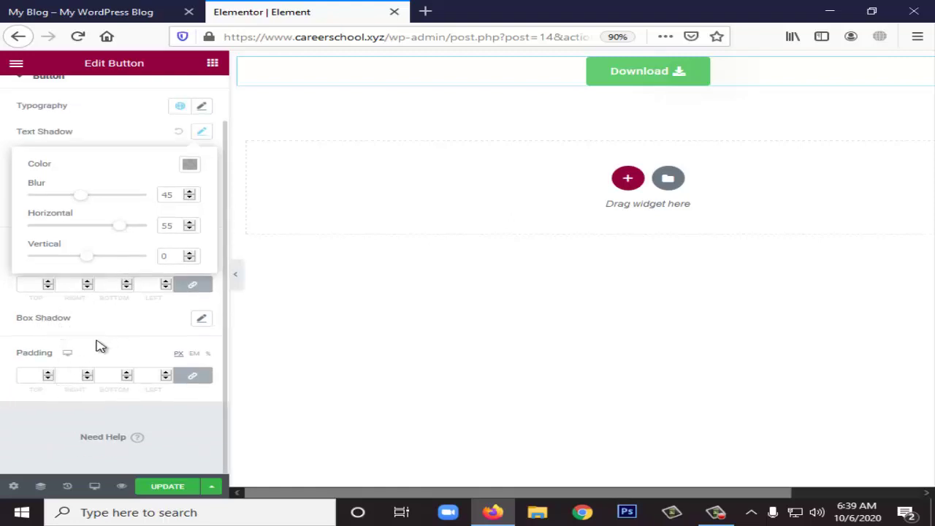
Step: Give the button a red rgba(210,7,7,0.5) box shadow offset 45 horizontally
{"action": "left_click", "coordinate": [202, 321]}
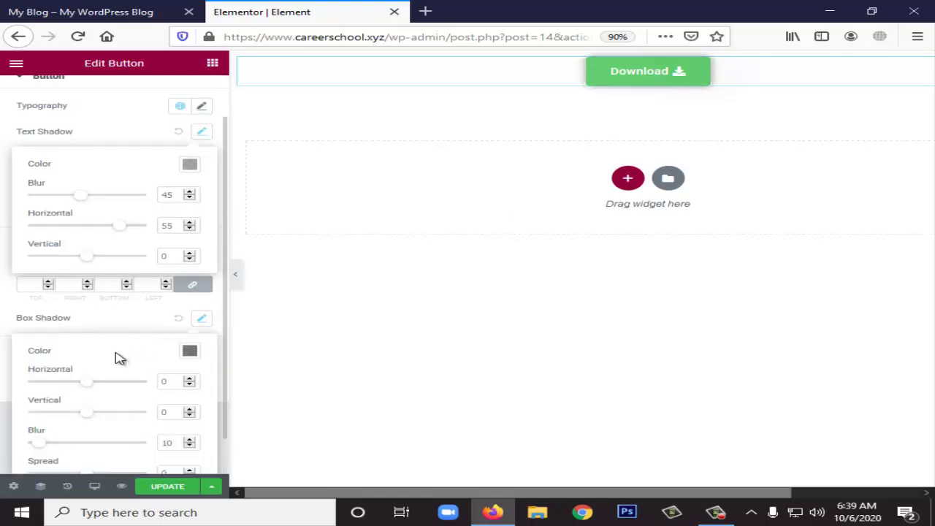
{"action": "scroll", "coordinate": [119, 358], "scroll_direction": "down", "scroll_amount": 1}
{"action": "left_click", "coordinate": [190, 309]}
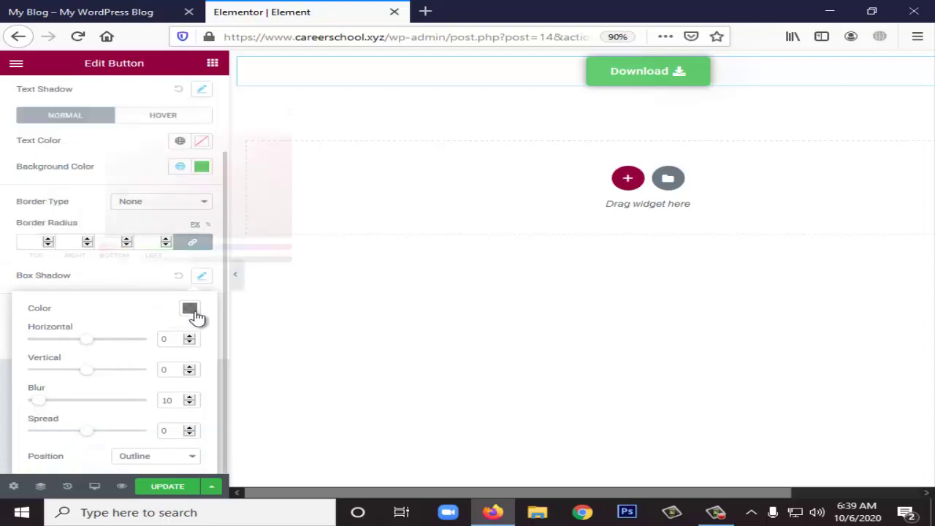
{"action": "left_click", "coordinate": [269, 183]}
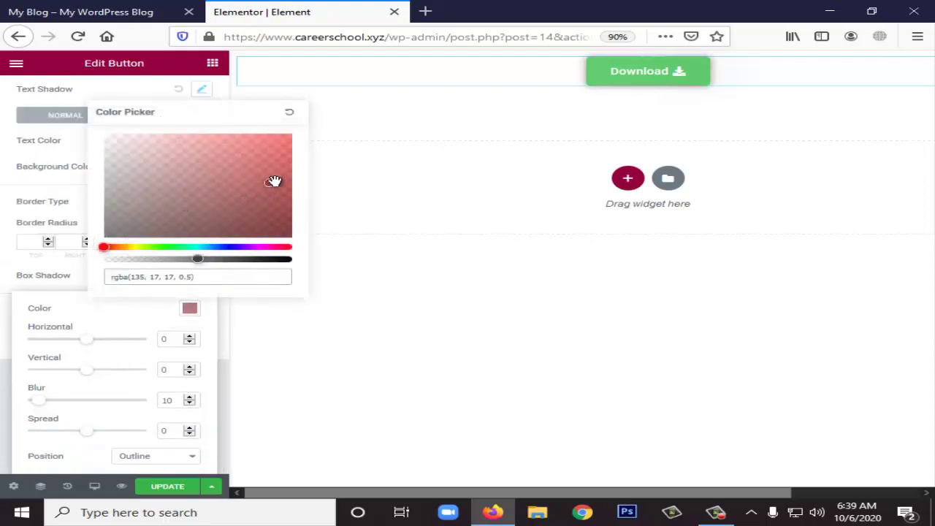
{"action": "left_click_drag", "start_coordinate": [275, 180], "coordinate": [286, 152]}
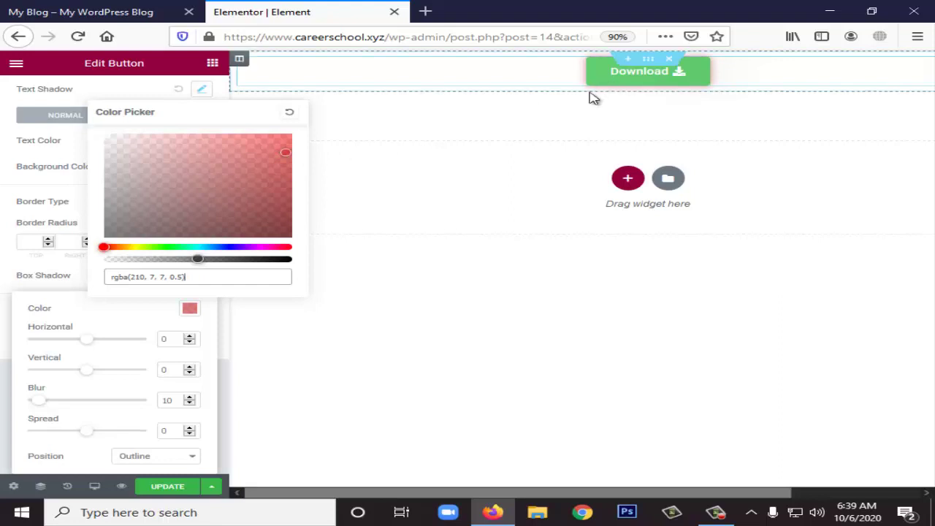
{"action": "left_click_drag", "start_coordinate": [89, 342], "coordinate": [119, 347]}
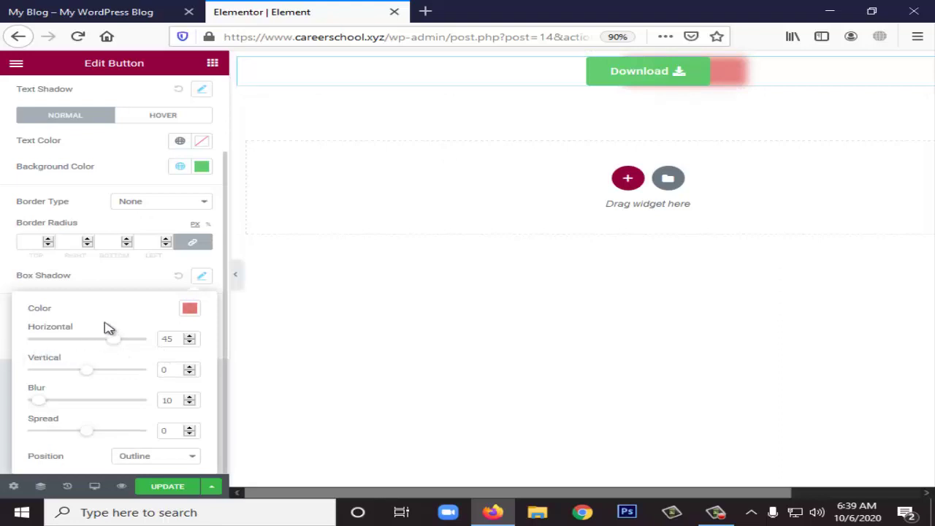
{"action": "scroll", "coordinate": [105, 328], "scroll_direction": "up", "scroll_amount": 3}
Step: Set the button's background colour to purple #9D61CE
{"action": "left_click", "coordinate": [202, 260]}
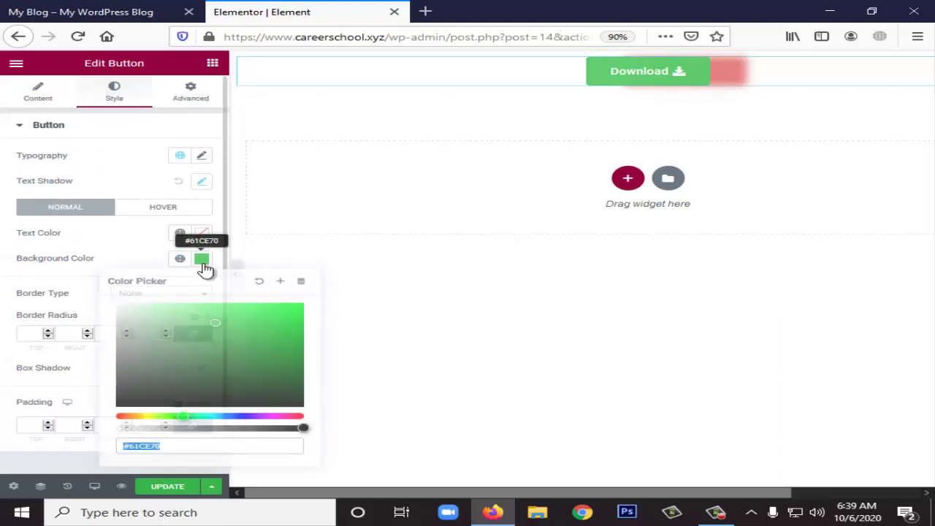
{"action": "left_click", "coordinate": [259, 416]}
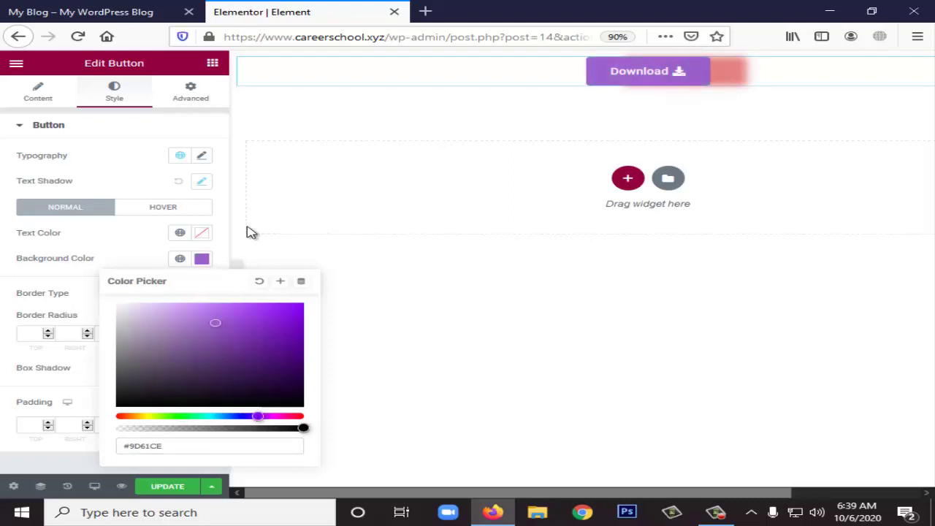
{"action": "left_click", "coordinate": [4, 294]}
{"action": "scroll", "coordinate": [110, 234], "scroll_direction": "down", "scroll_amount": 1}
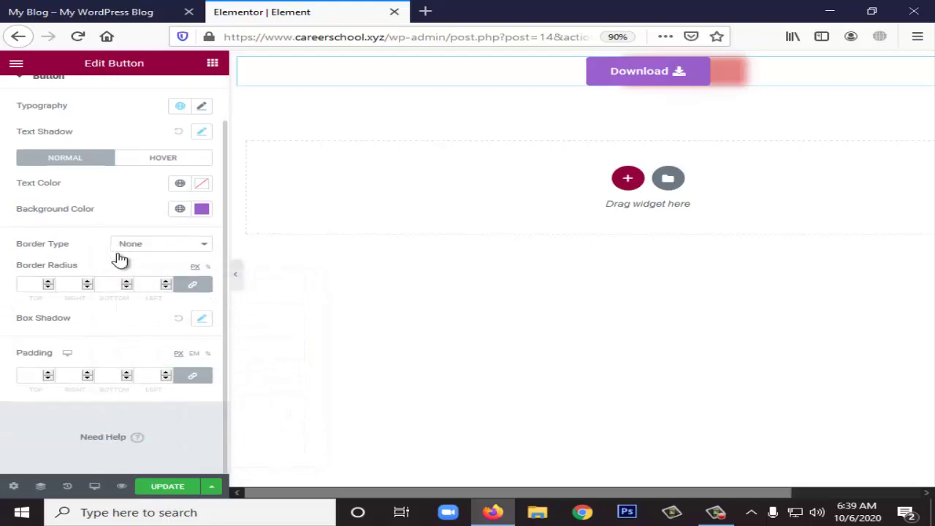
{"action": "scroll", "coordinate": [120, 259], "scroll_direction": "up", "scroll_amount": 1}
{"action": "left_click", "coordinate": [192, 92]}
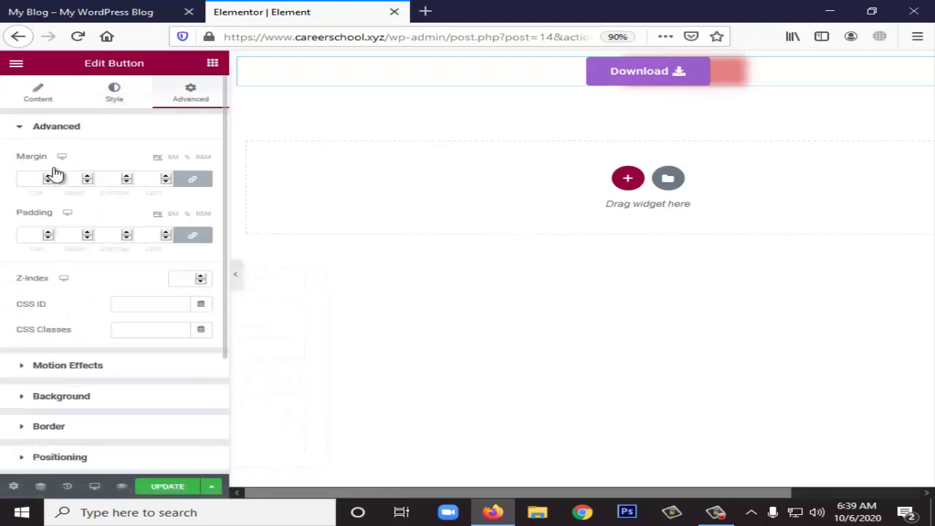
Step: Give the Download button a Dashed border type under Advanced > Border
{"action": "scroll", "coordinate": [79, 292], "scroll_direction": "down", "scroll_amount": 3}
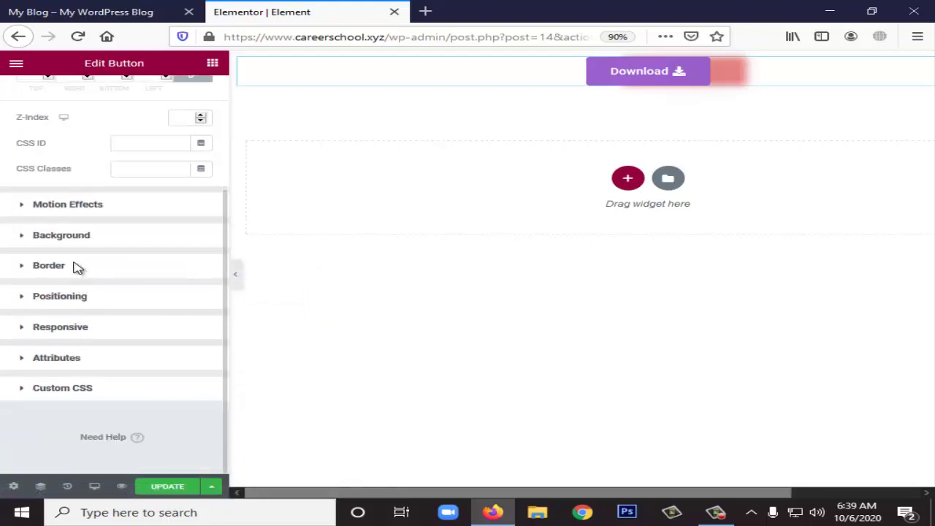
{"action": "left_click", "coordinate": [77, 266]}
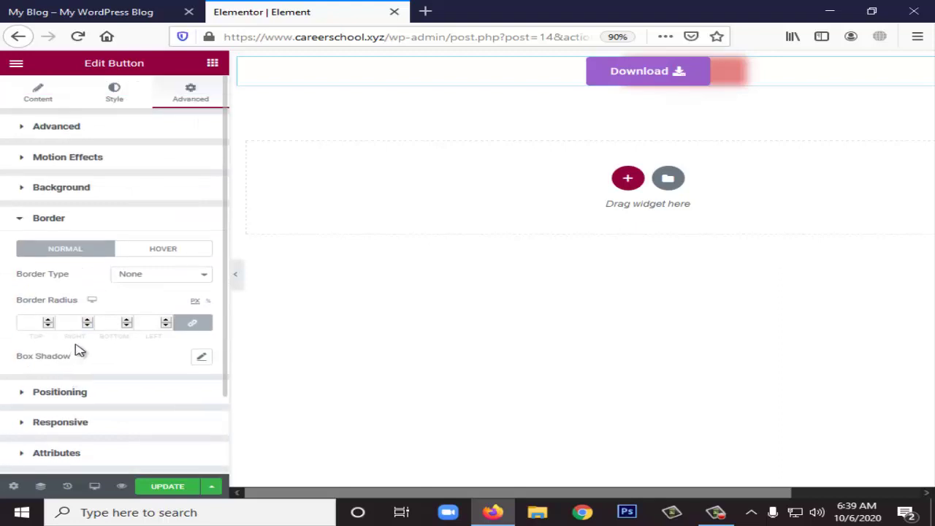
{"action": "left_click", "coordinate": [157, 278]}
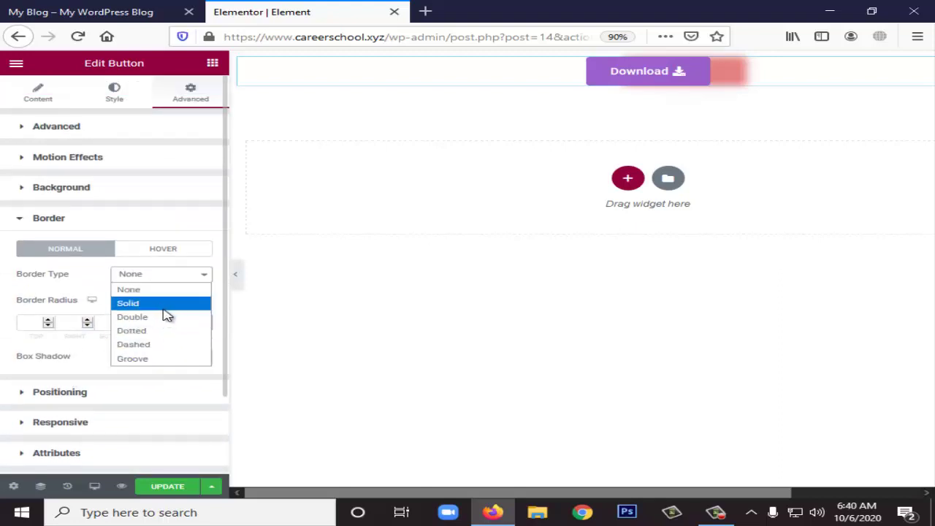
{"action": "left_click", "coordinate": [165, 348]}
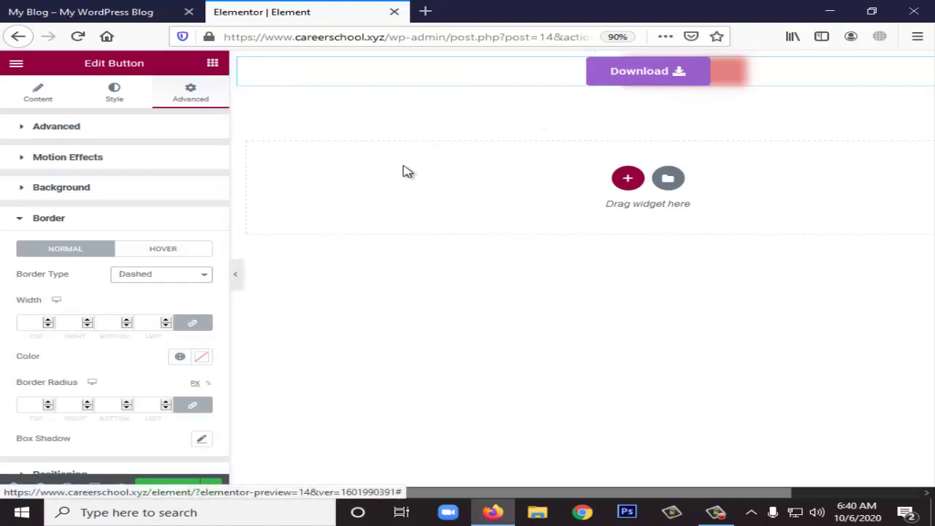
Step: Delete the Download button from the page via its right-click menu
{"action": "scroll", "coordinate": [127, 292], "scroll_direction": "down", "scroll_amount": 4}
{"action": "scroll", "coordinate": [128, 285], "scroll_direction": "up", "scroll_amount": 4}
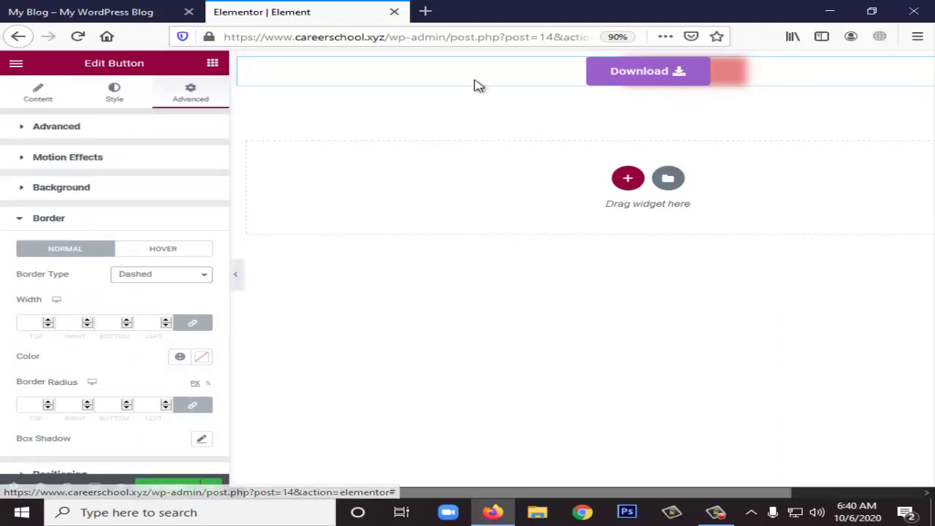
{"action": "right_click", "coordinate": [608, 78]}
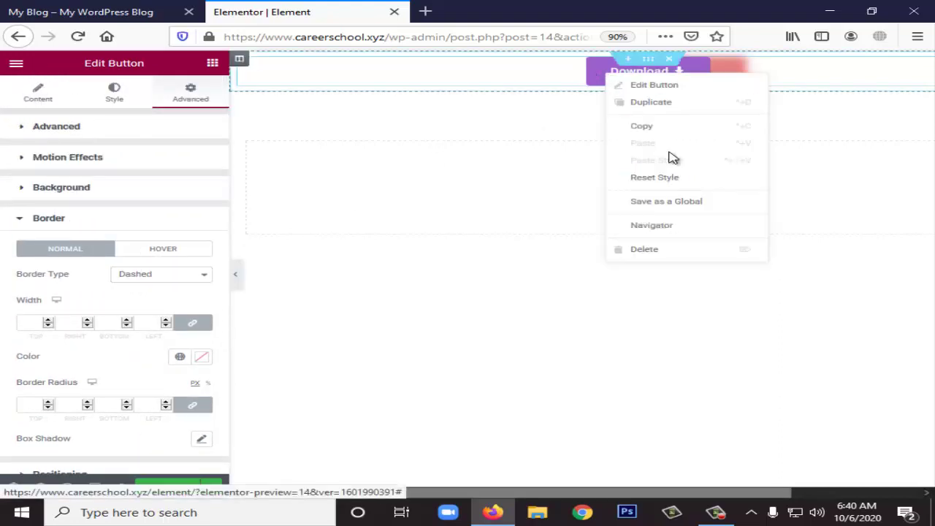
{"action": "left_click", "coordinate": [701, 253]}
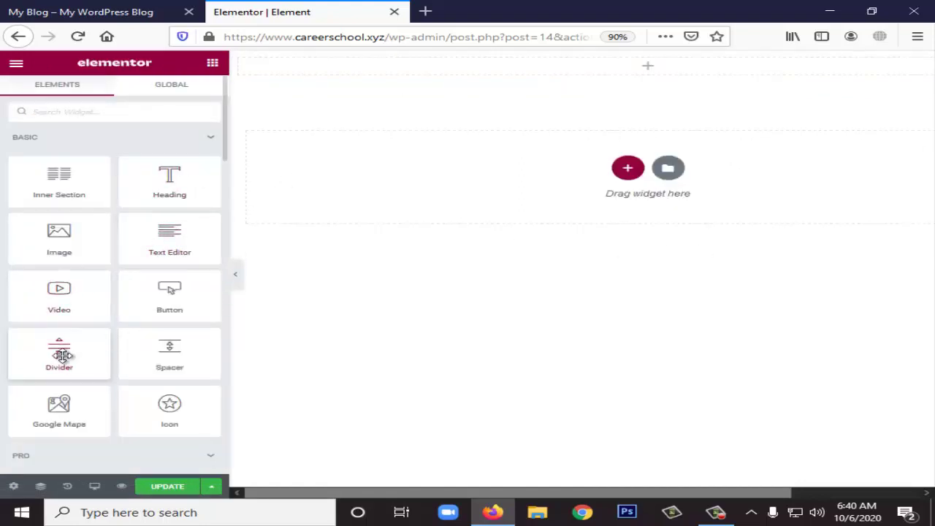
{"action": "scroll", "coordinate": [122, 386], "scroll_direction": "down", "scroll_amount": 2}
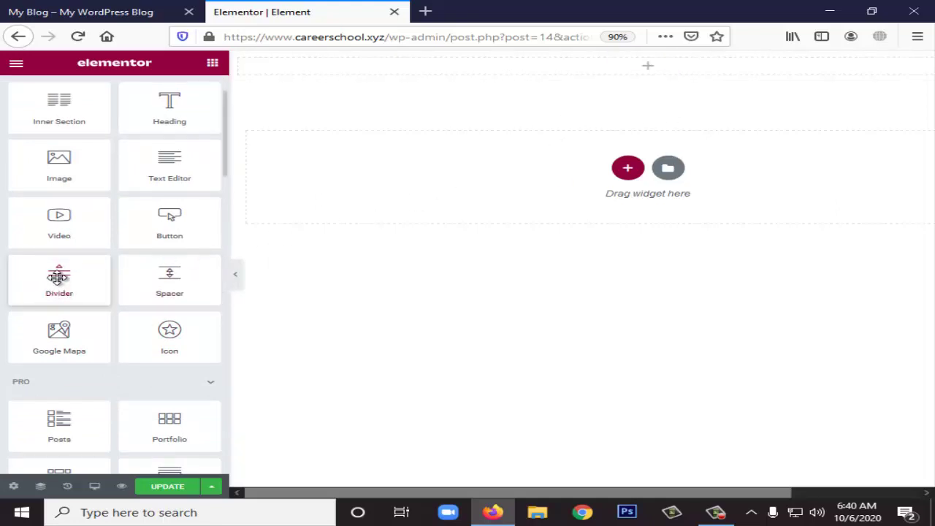
{"action": "left_click_drag", "start_coordinate": [58, 278], "coordinate": [666, 76]}
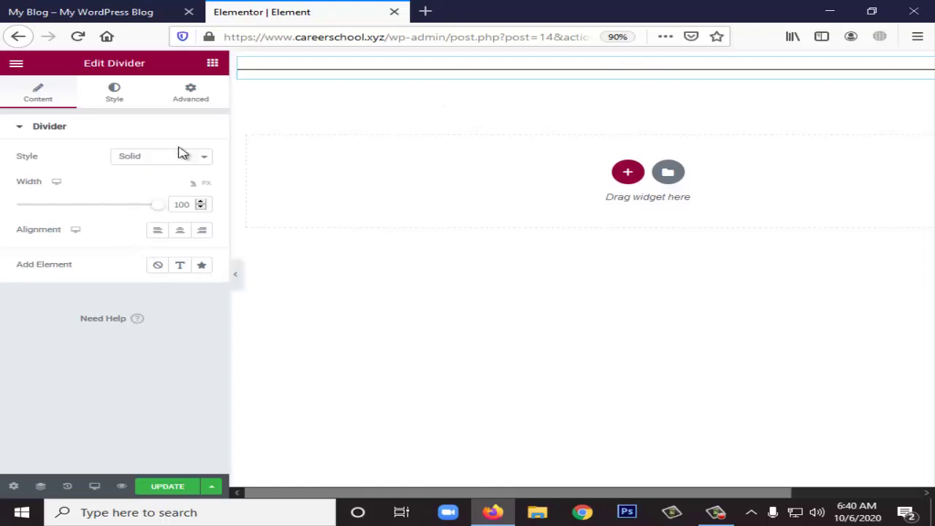
{"action": "right_click", "coordinate": [393, 73]}
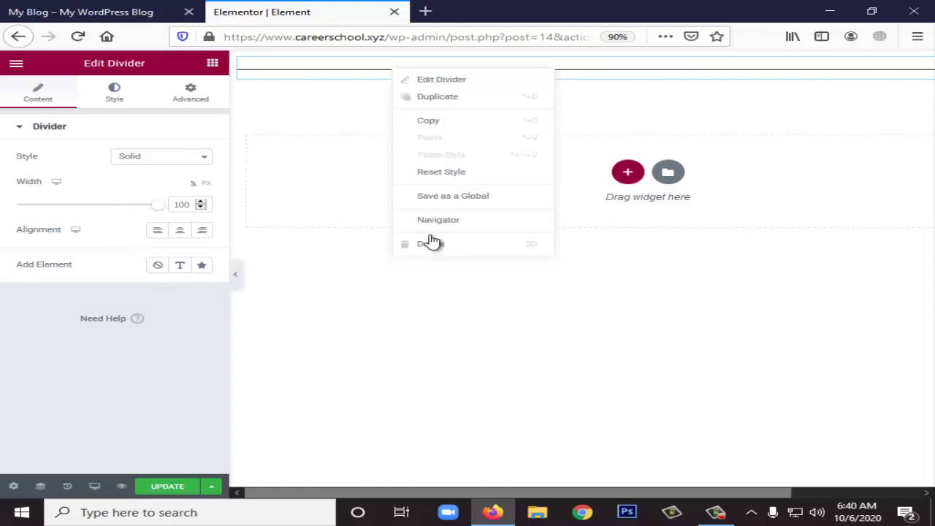
{"action": "left_click", "coordinate": [406, 248]}
{"action": "scroll", "coordinate": [175, 314], "scroll_direction": "down", "scroll_amount": 1}
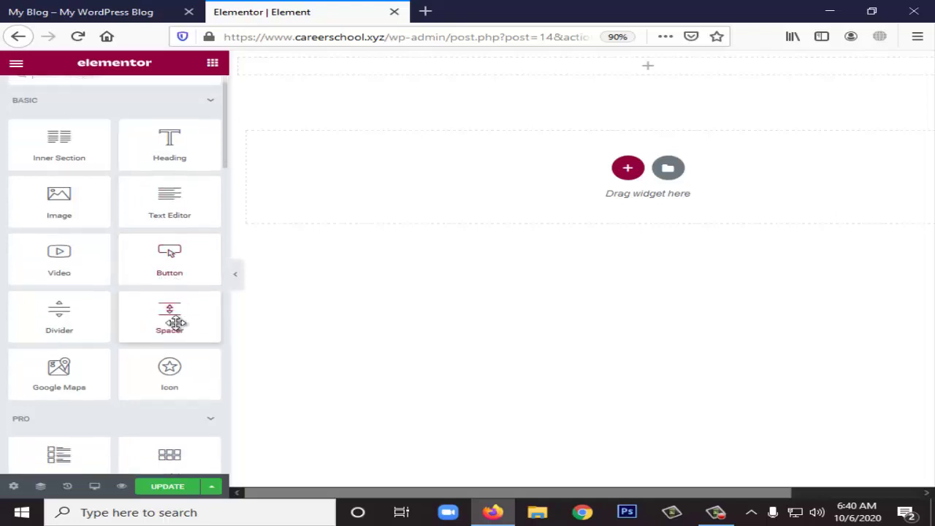
{"action": "scroll", "coordinate": [168, 395], "scroll_direction": "down", "scroll_amount": 1}
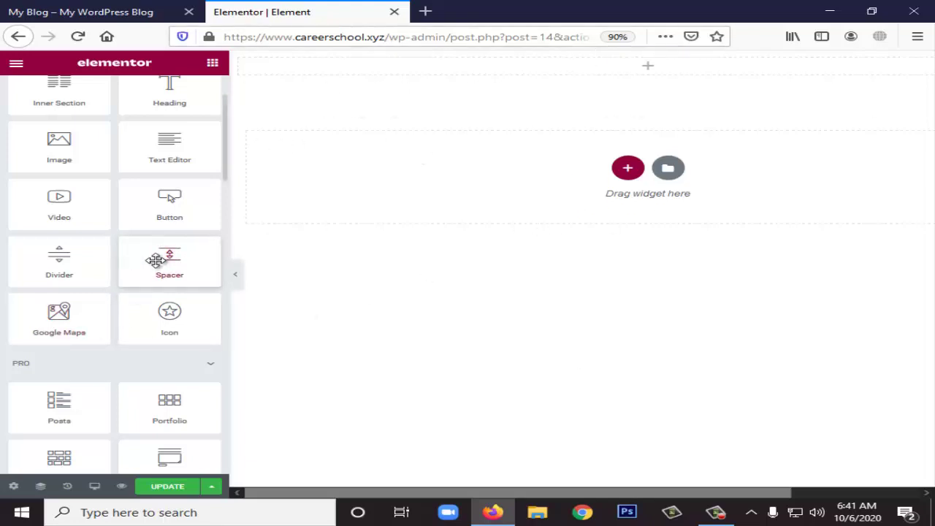
{"action": "left_click_drag", "start_coordinate": [157, 261], "coordinate": [602, 79]}
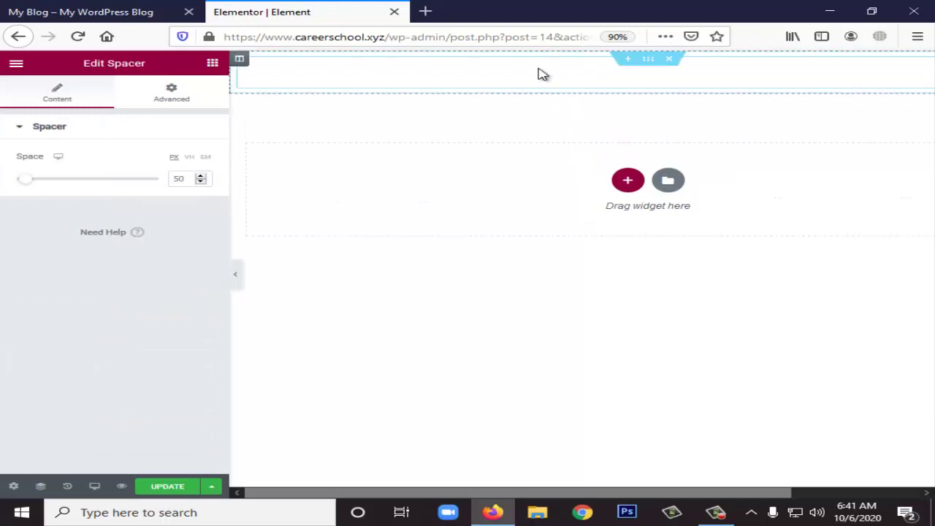
{"action": "right_click", "coordinate": [514, 76]}
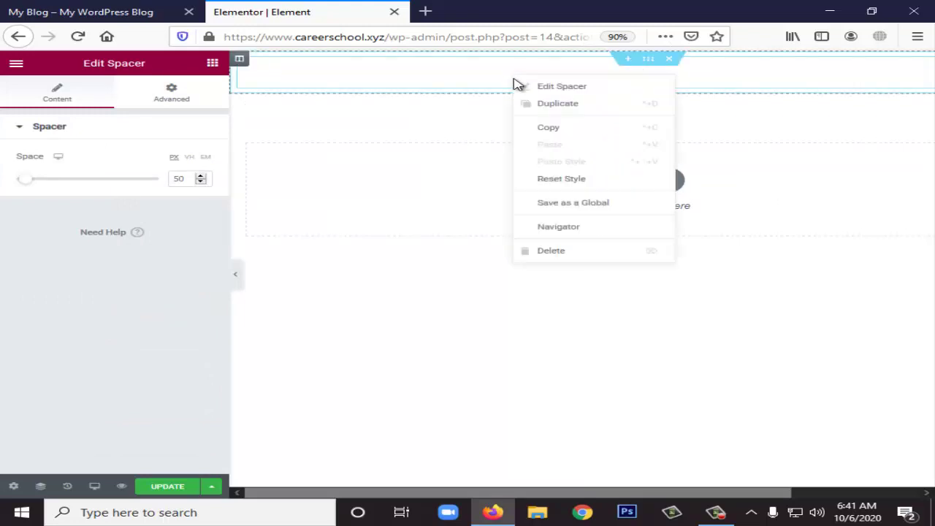
{"action": "left_click", "coordinate": [575, 257]}
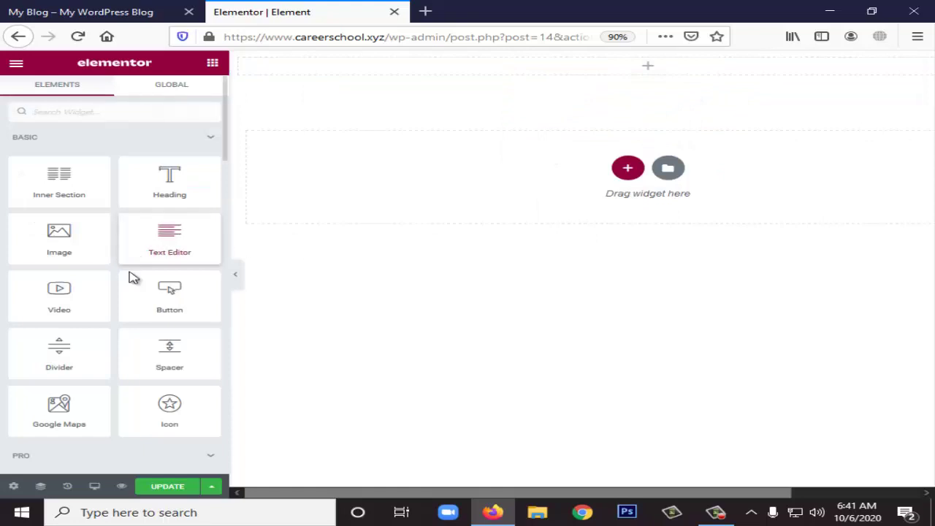
{"action": "scroll", "coordinate": [146, 292], "scroll_direction": "down", "scroll_amount": 3}
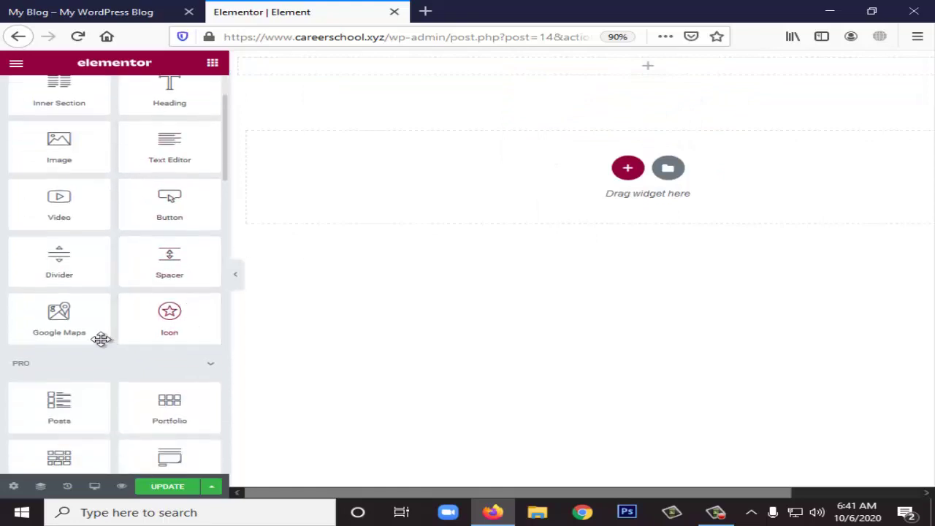
{"action": "left_click_drag", "start_coordinate": [65, 322], "coordinate": [587, 78]}
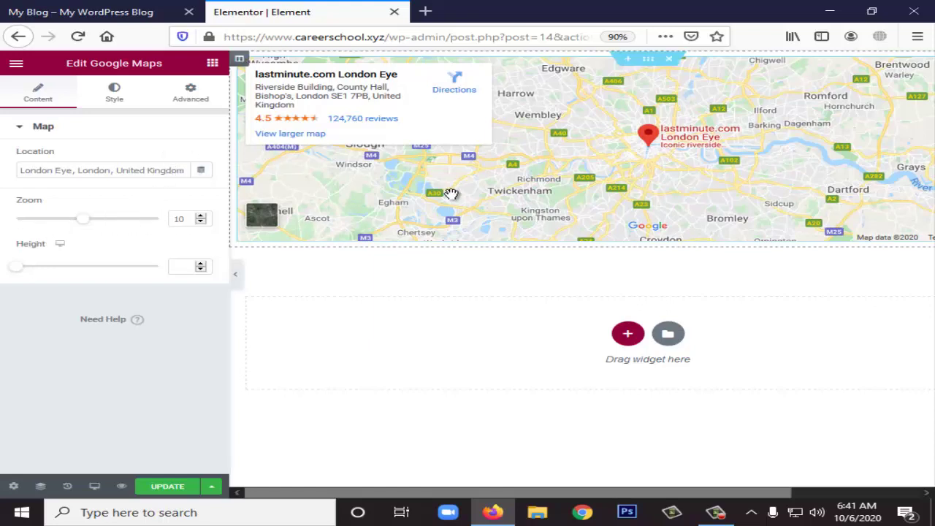
{"action": "left_click", "coordinate": [116, 100]}
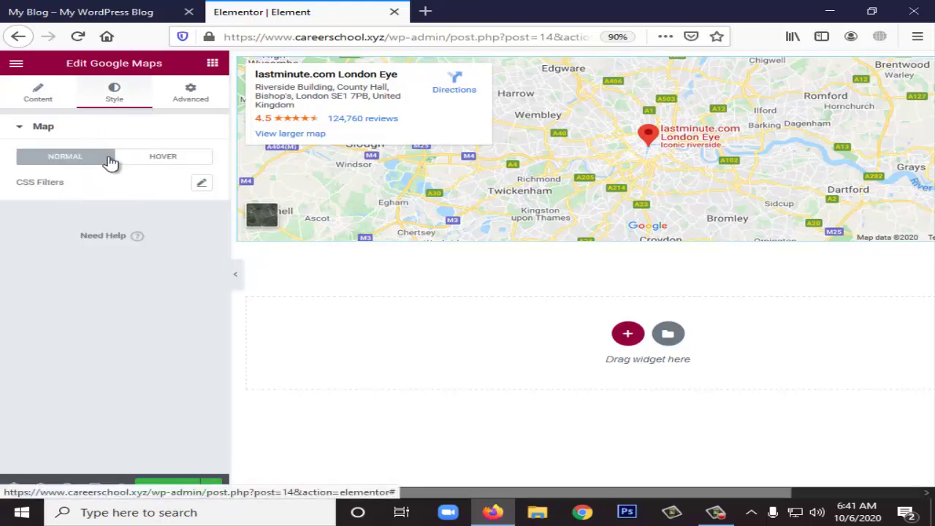
{"action": "left_click", "coordinate": [205, 92]}
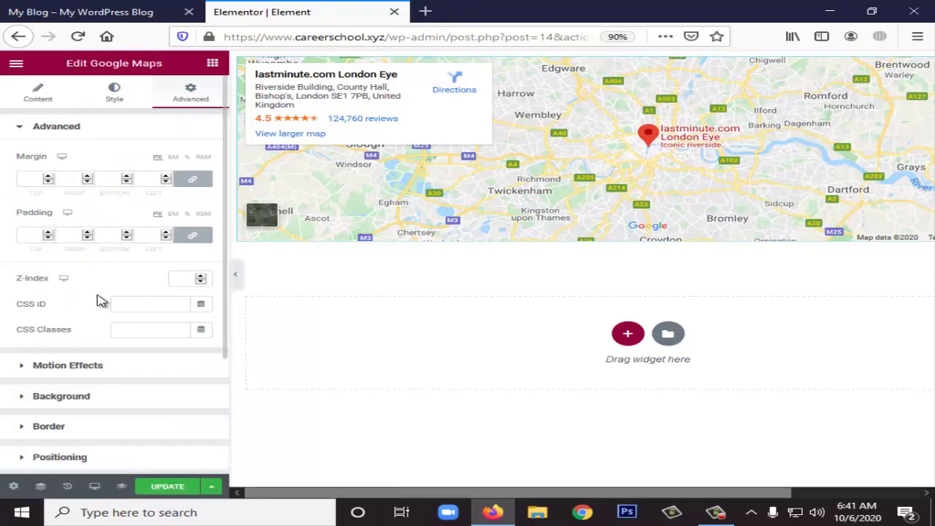
{"action": "scroll", "coordinate": [126, 330], "scroll_direction": "down", "scroll_amount": 2}
{"action": "scroll", "coordinate": [126, 330], "scroll_direction": "down", "scroll_amount": 2}
{"action": "scroll", "coordinate": [125, 330], "scroll_direction": "up", "scroll_amount": 3}
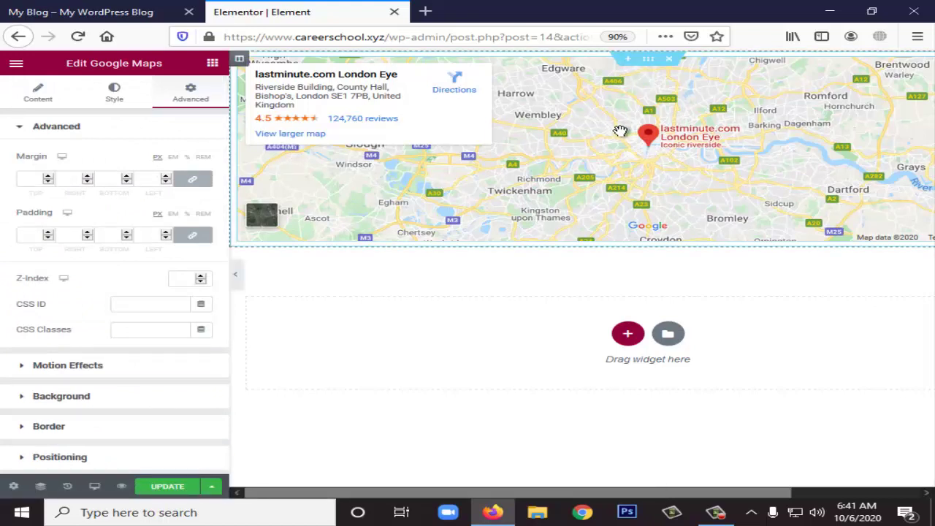
{"action": "left_click", "coordinate": [669, 59]}
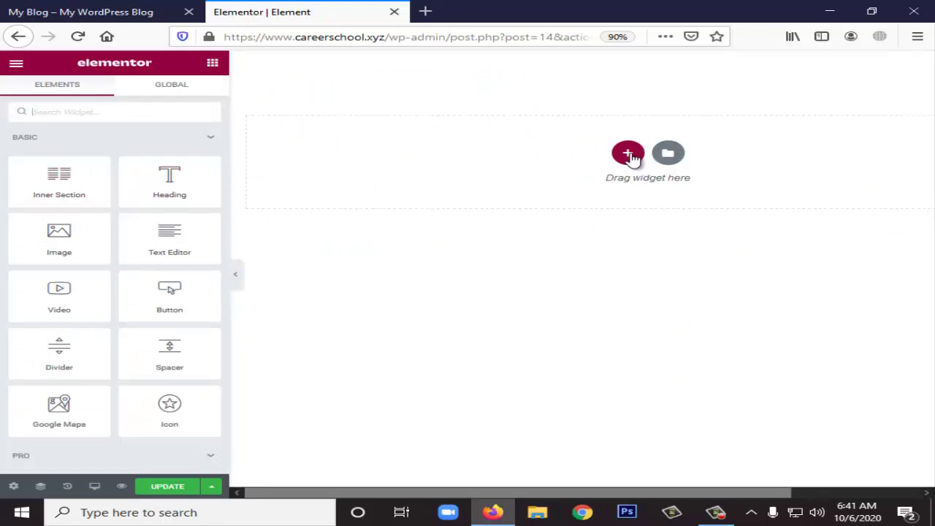
Step: Add a new one-column section and place an Icon widget at the top of the page
{"action": "left_click", "coordinate": [630, 156]}
{"action": "left_click", "coordinate": [417, 199]}
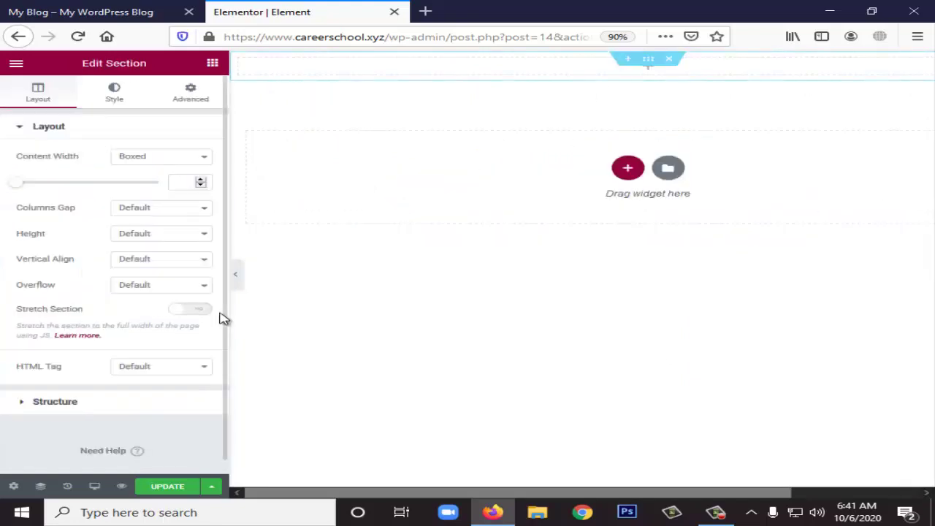
{"action": "scroll", "coordinate": [125, 293], "scroll_direction": "down", "scroll_amount": 1}
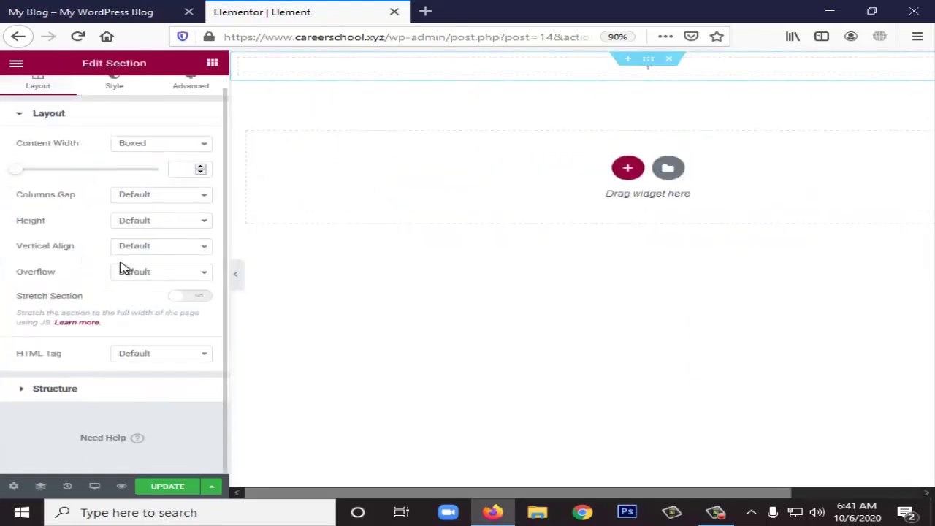
{"action": "left_click", "coordinate": [641, 83]}
{"action": "scroll", "coordinate": [51, 349], "scroll_direction": "down", "scroll_amount": 2}
{"action": "scroll", "coordinate": [51, 350], "scroll_direction": "down", "scroll_amount": 1}
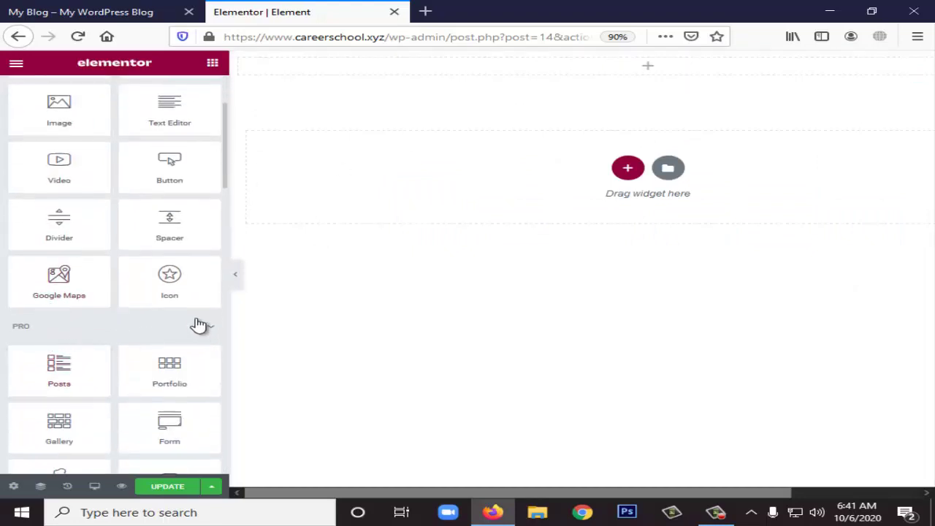
{"action": "left_click_drag", "start_coordinate": [186, 280], "coordinate": [665, 74]}
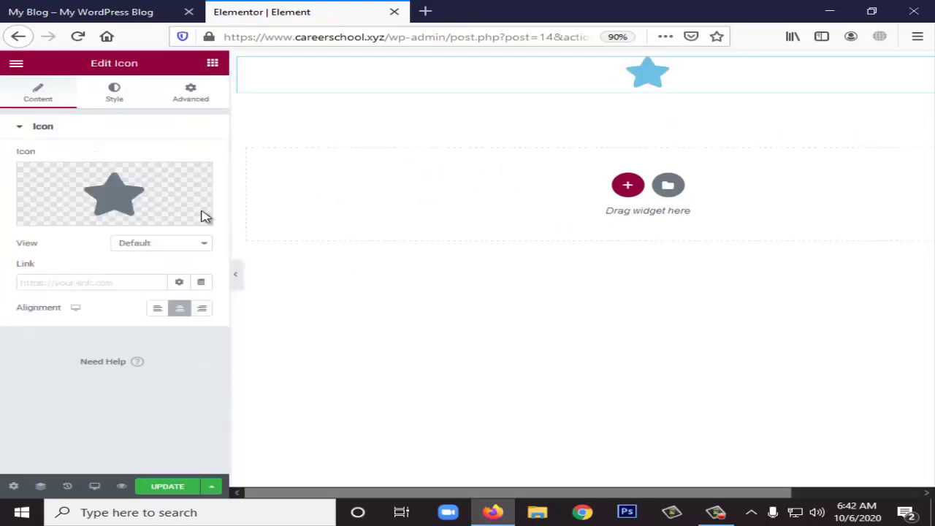
Step: Check the star icon's Style and Advanced settings, then delete the Icon widget
{"action": "mouse_move", "coordinate": [56, 171]}
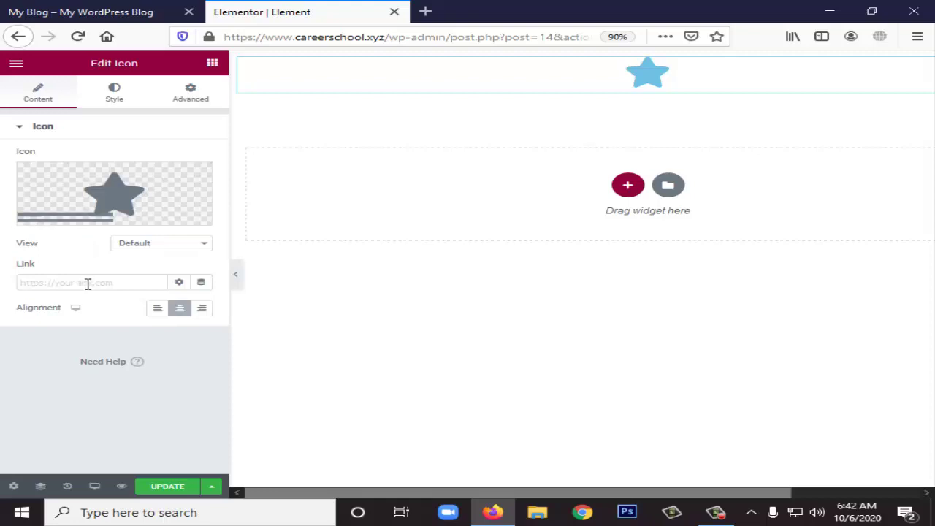
{"action": "left_click", "coordinate": [115, 92]}
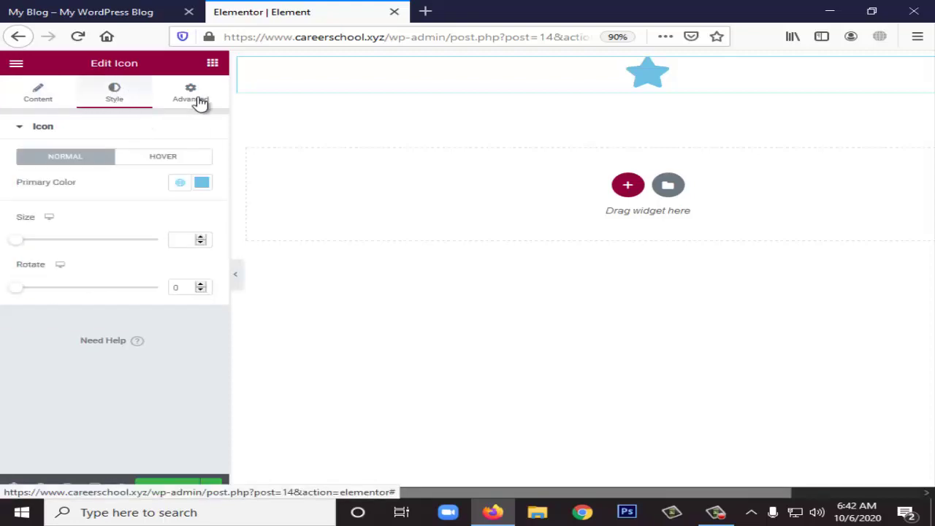
{"action": "left_click", "coordinate": [199, 103]}
{"action": "left_click", "coordinate": [119, 106]}
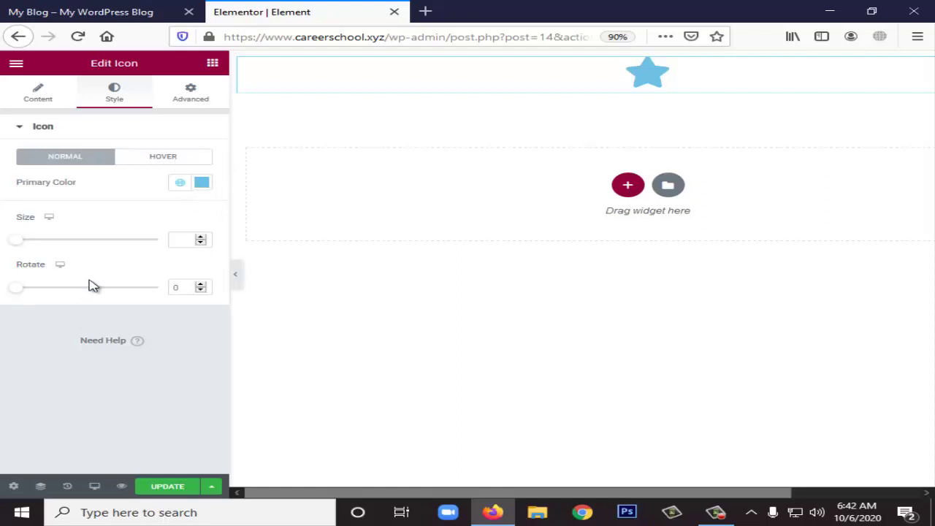
{"action": "left_click", "coordinate": [190, 95]}
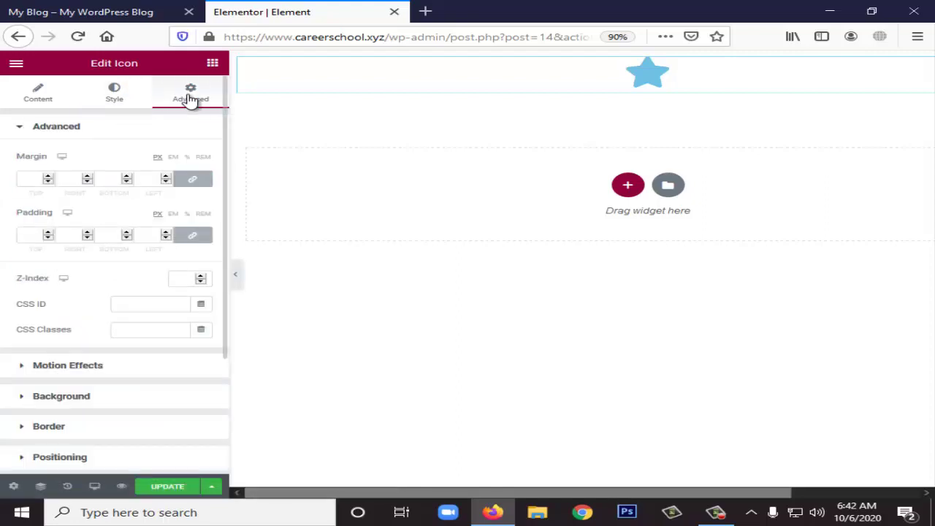
{"action": "right_click", "coordinate": [518, 72]}
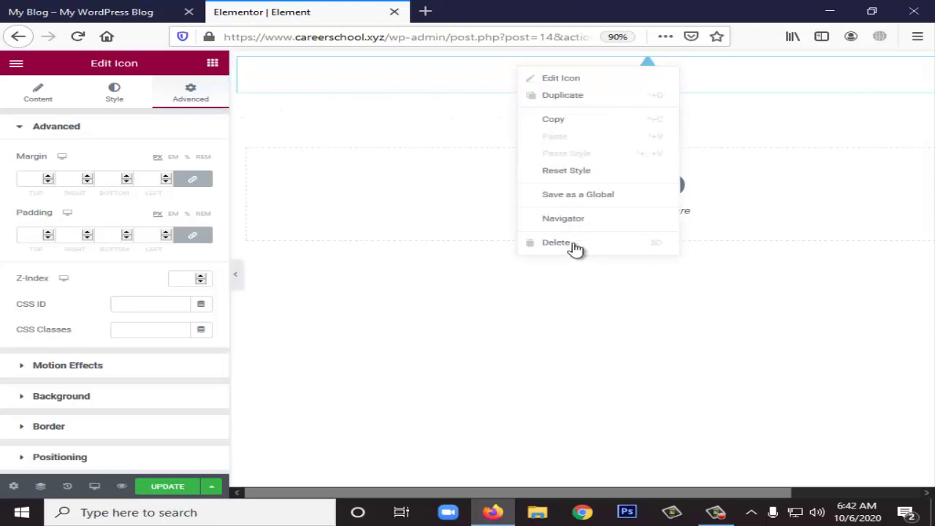
{"action": "left_click", "coordinate": [576, 249]}
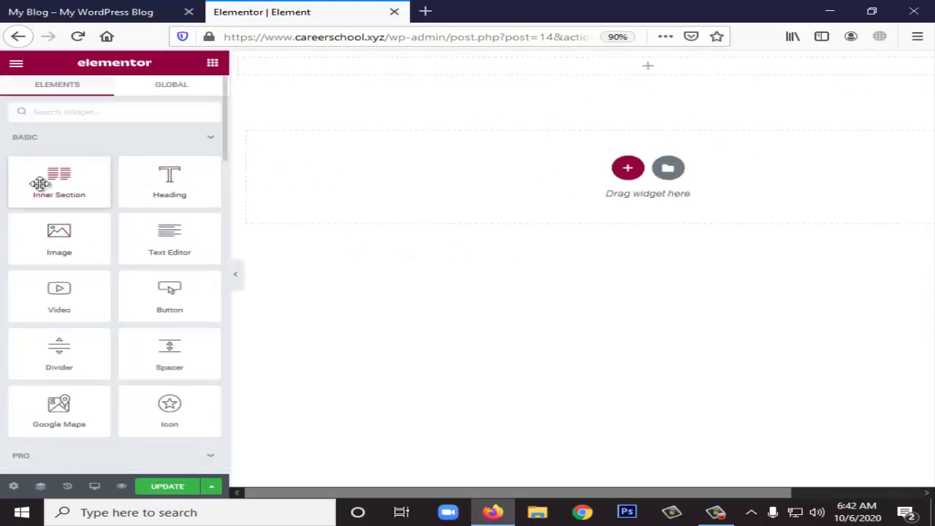
Step: Place a Posts widget showing the 'Hello world!' post at the top of the page
{"action": "scroll", "coordinate": [86, 293], "scroll_direction": "down", "scroll_amount": 1}
{"action": "scroll", "coordinate": [86, 293], "scroll_direction": "down", "scroll_amount": 1}
{"action": "scroll", "coordinate": [95, 300], "scroll_direction": "down", "scroll_amount": 1}
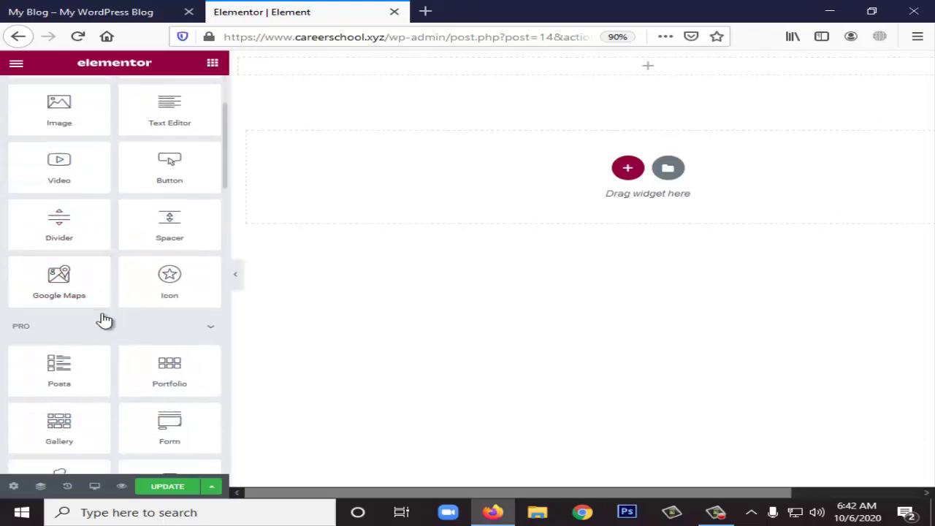
{"action": "scroll", "coordinate": [104, 320], "scroll_direction": "down", "scroll_amount": 3}
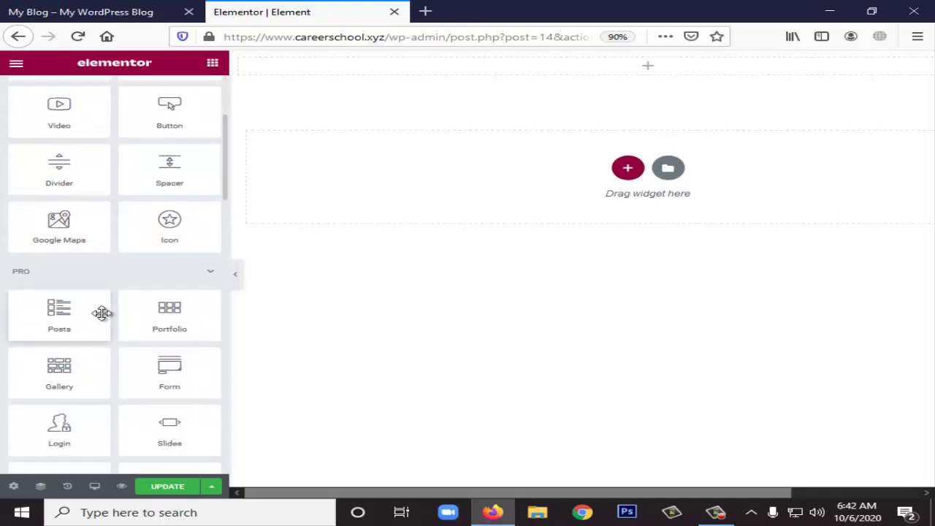
{"action": "scroll", "coordinate": [105, 318], "scroll_direction": "up", "scroll_amount": 2}
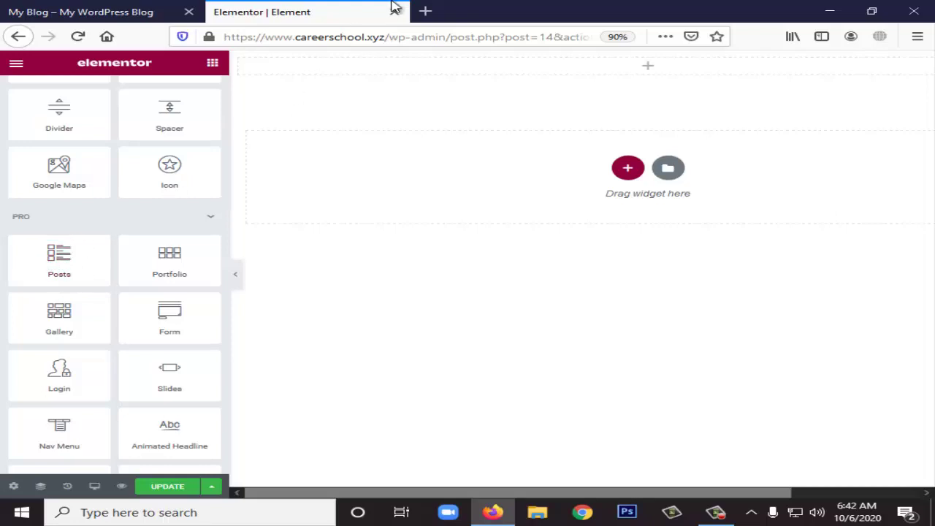
{"action": "left_click_drag", "start_coordinate": [38, 255], "coordinate": [632, 76]}
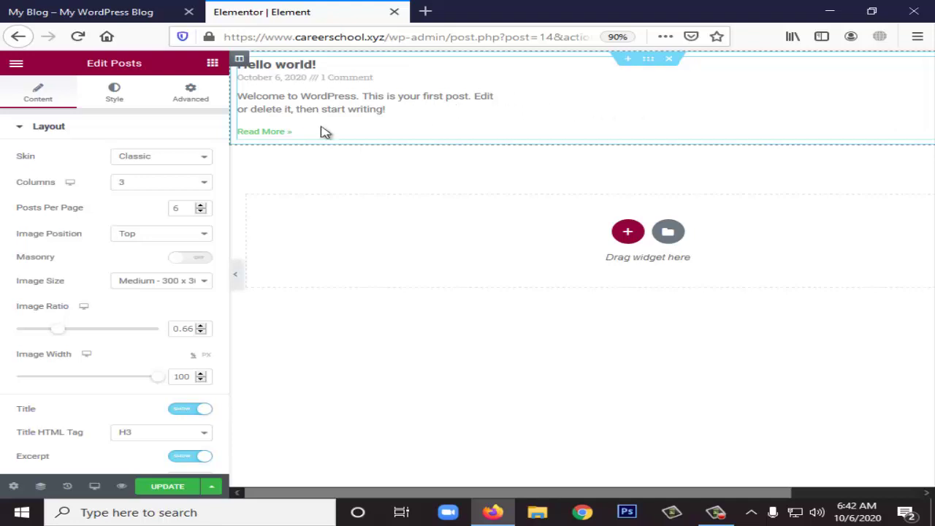
Step: Confirm Classic skin, 3 columns and Top image position, then delete the Posts widget
{"action": "left_click", "coordinate": [188, 163]}
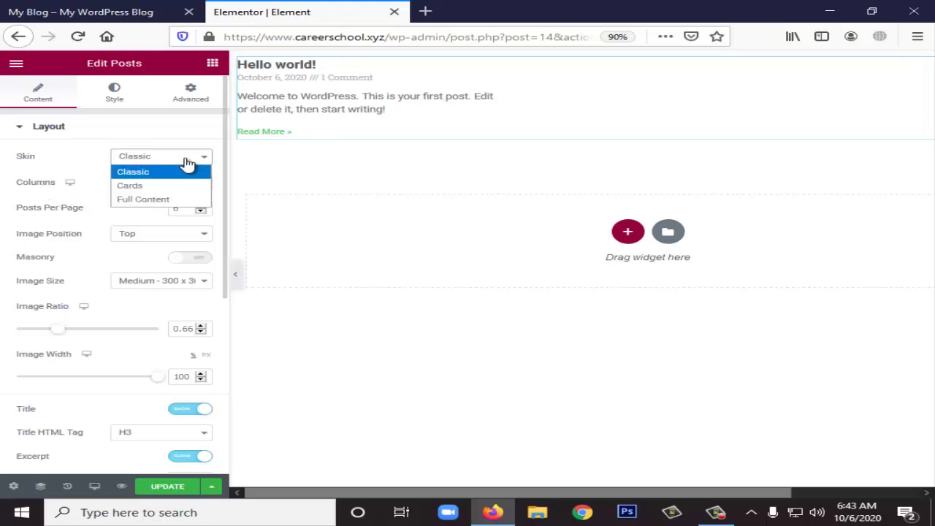
{"action": "left_click", "coordinate": [187, 163]}
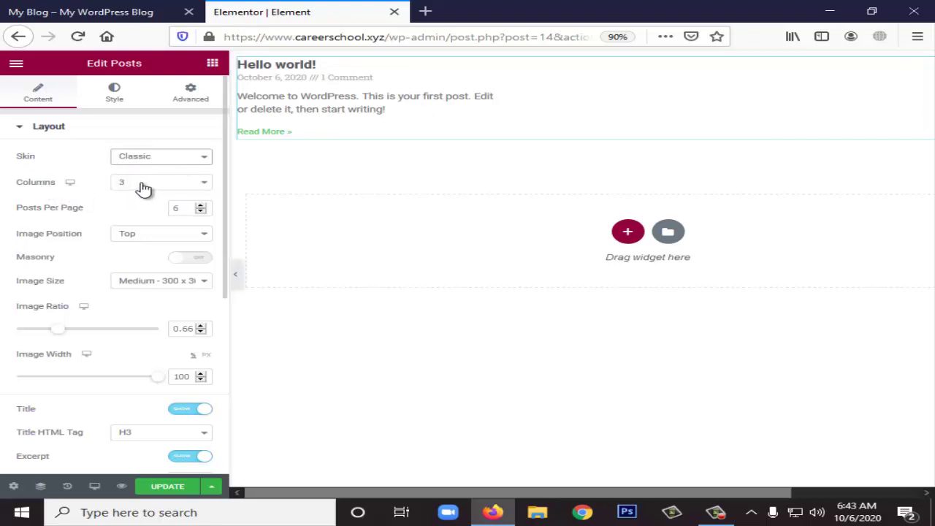
{"action": "left_click", "coordinate": [145, 186]}
{"action": "left_click", "coordinate": [145, 187]}
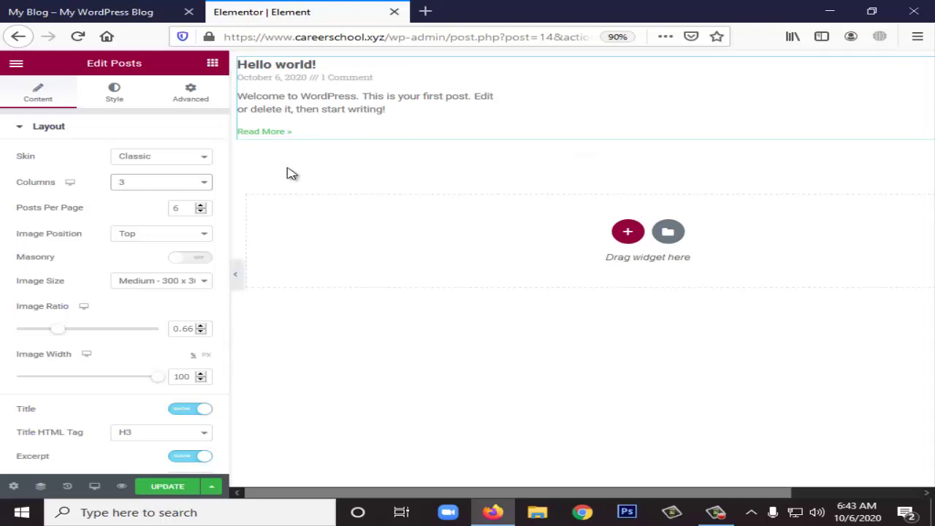
{"action": "left_click", "coordinate": [175, 234]}
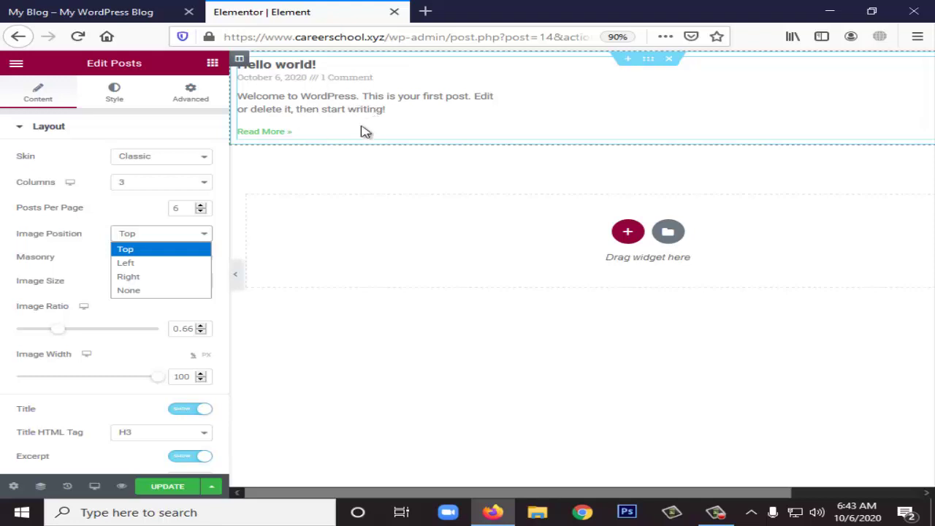
{"action": "left_click", "coordinate": [332, 266]}
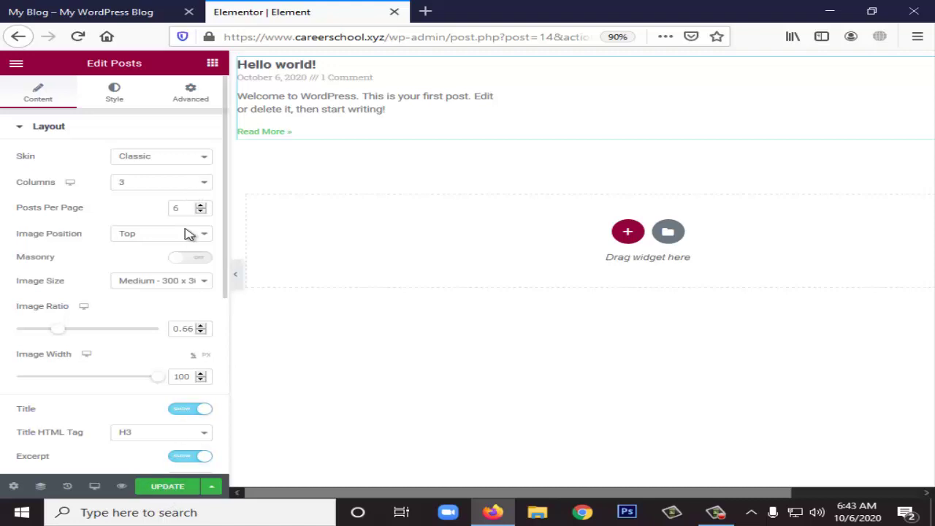
{"action": "right_click", "coordinate": [401, 93]}
{"action": "left_click", "coordinate": [466, 269]}
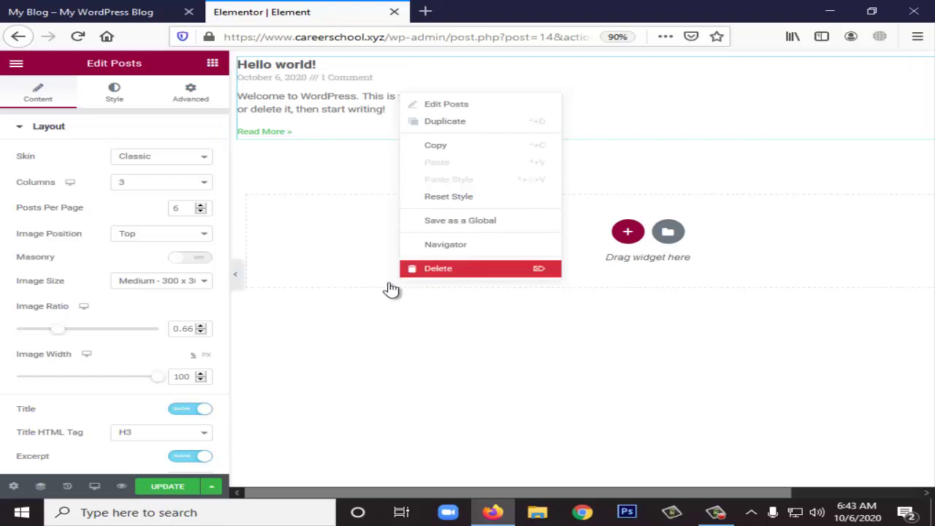
{"action": "scroll", "coordinate": [88, 292], "scroll_direction": "down", "scroll_amount": 2}
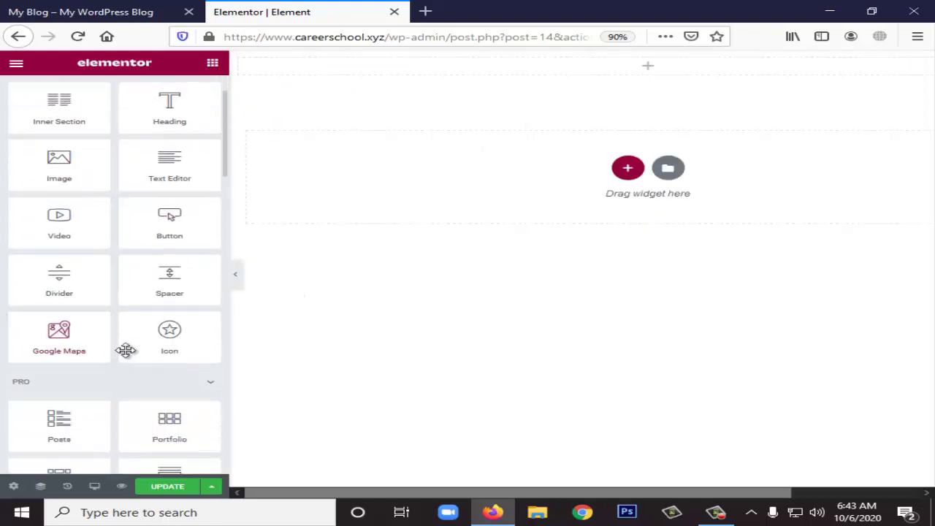
{"action": "scroll", "coordinate": [147, 343], "scroll_direction": "up", "scroll_amount": 2}
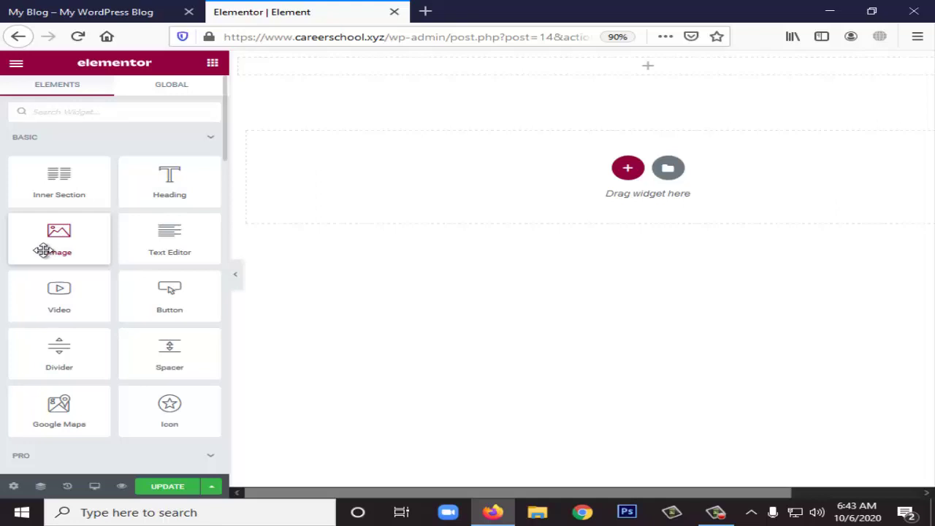
{"action": "scroll", "coordinate": [100, 344], "scroll_direction": "down", "scroll_amount": 2}
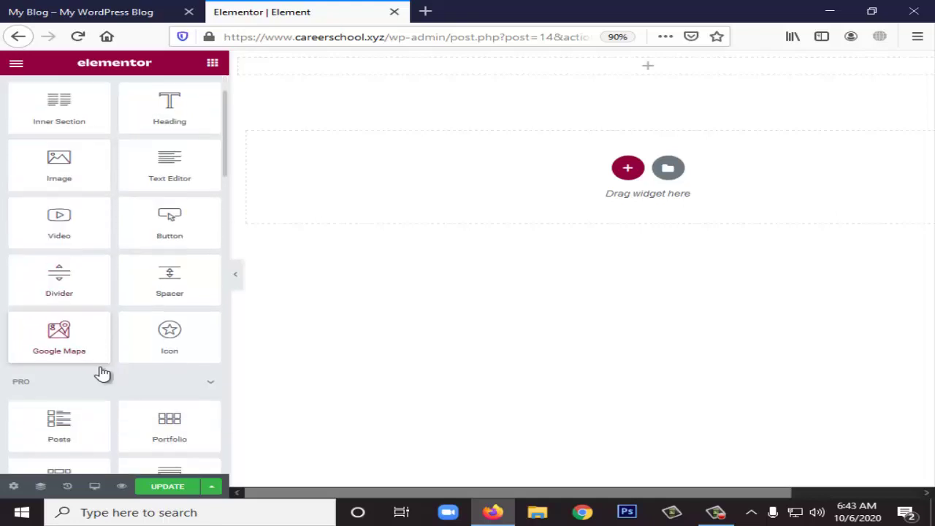
{"action": "scroll", "coordinate": [102, 373], "scroll_direction": "down", "scroll_amount": 10}
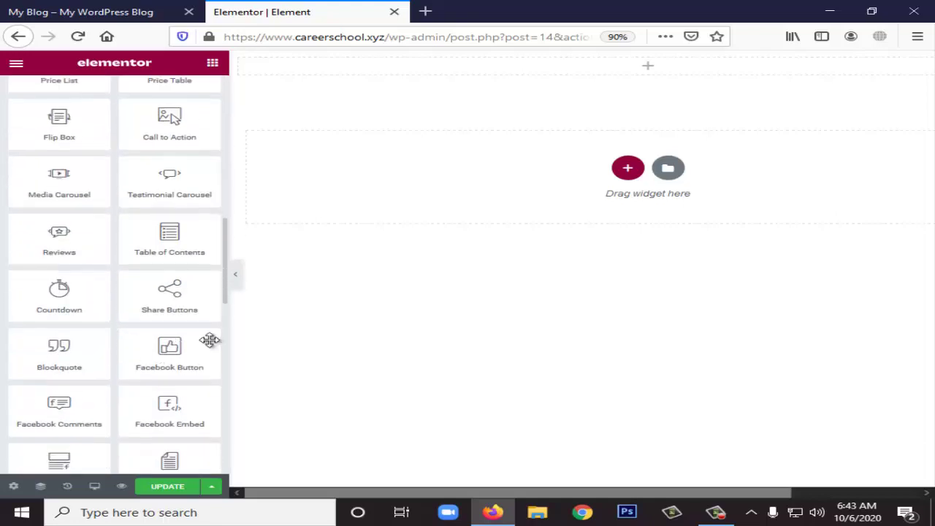
{"action": "scroll", "coordinate": [78, 329], "scroll_direction": "up", "scroll_amount": 9}
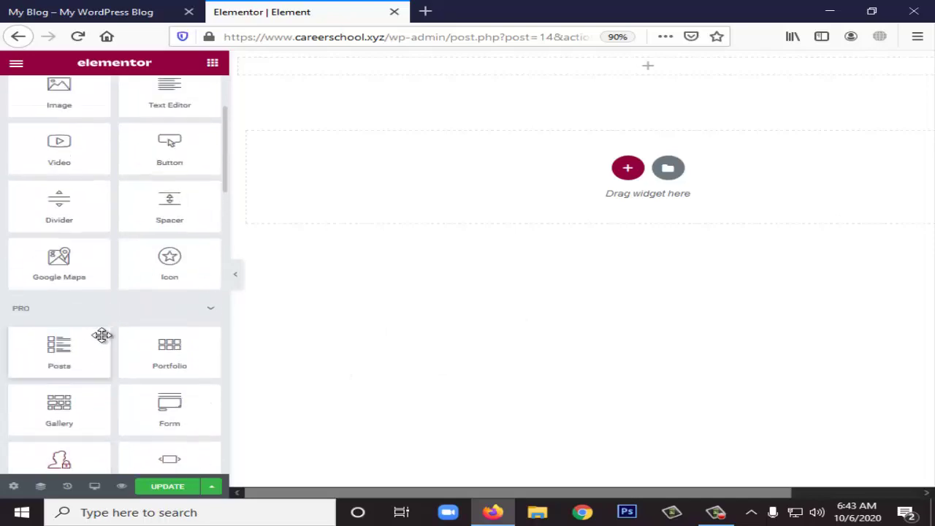
{"action": "scroll", "coordinate": [102, 335], "scroll_direction": "up", "scroll_amount": 3}
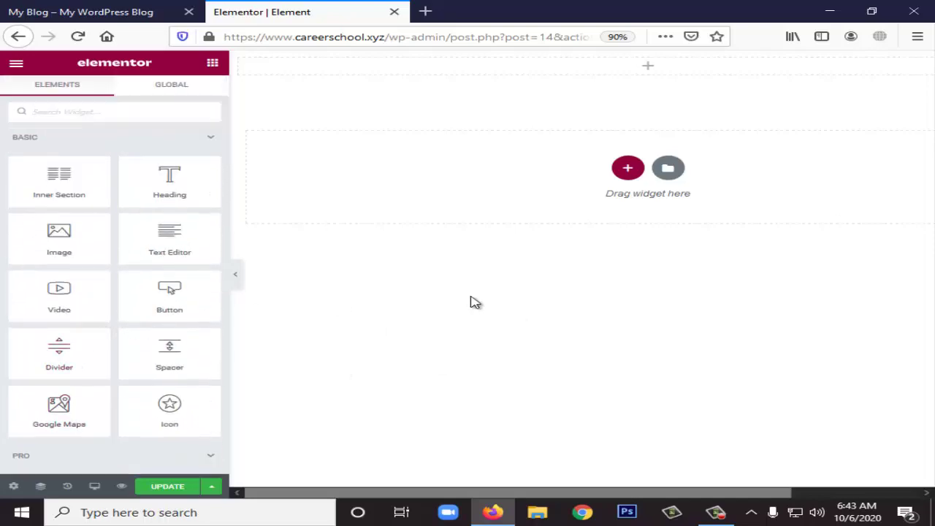